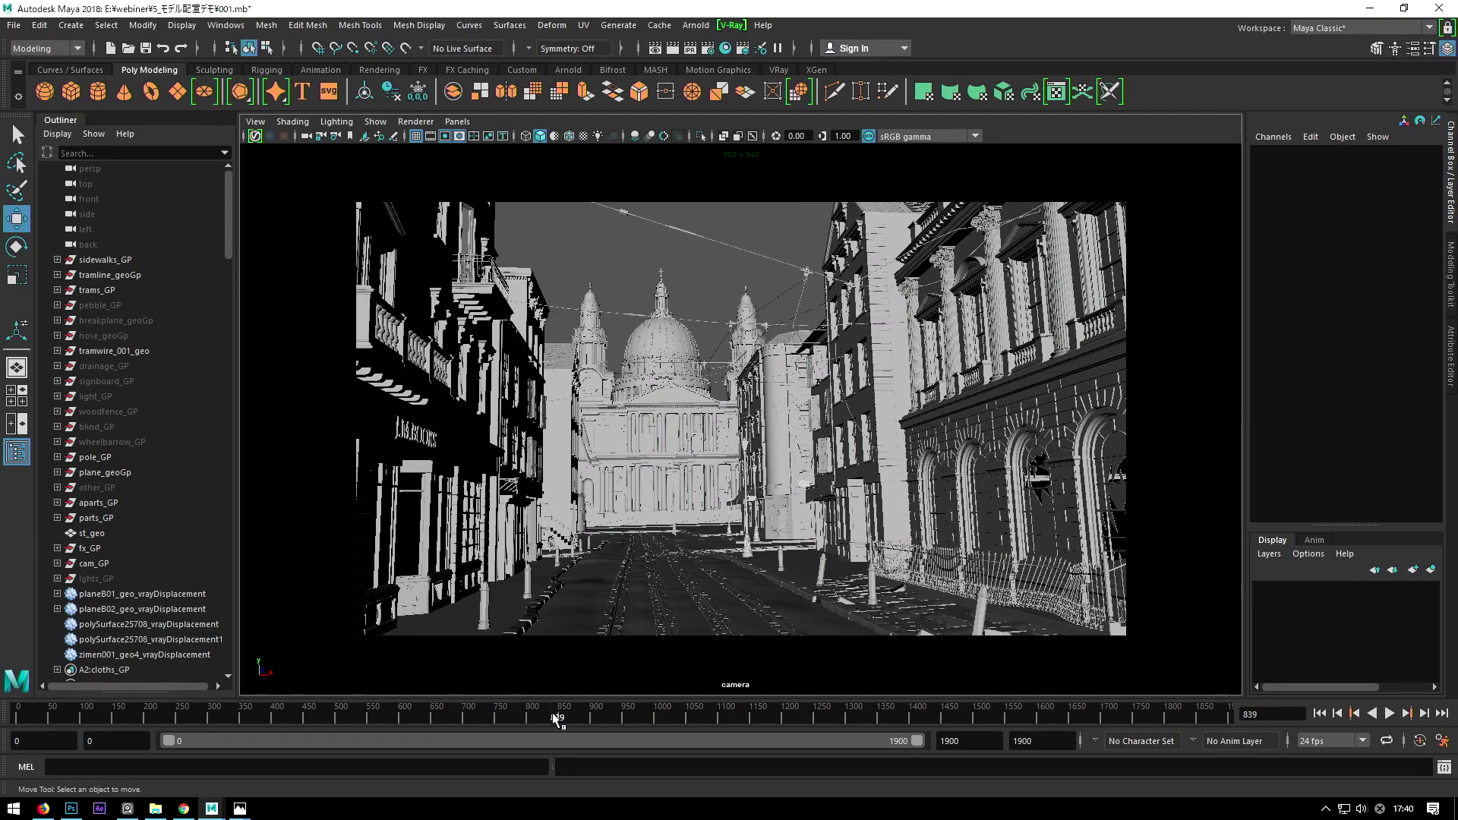
Step: Unhide the pebble_GP group at frame 854, deselect, and return the timeline to frame 839
{"action": "left_click_drag", "start_coordinate": [557, 719], "coordinate": [562, 720]}
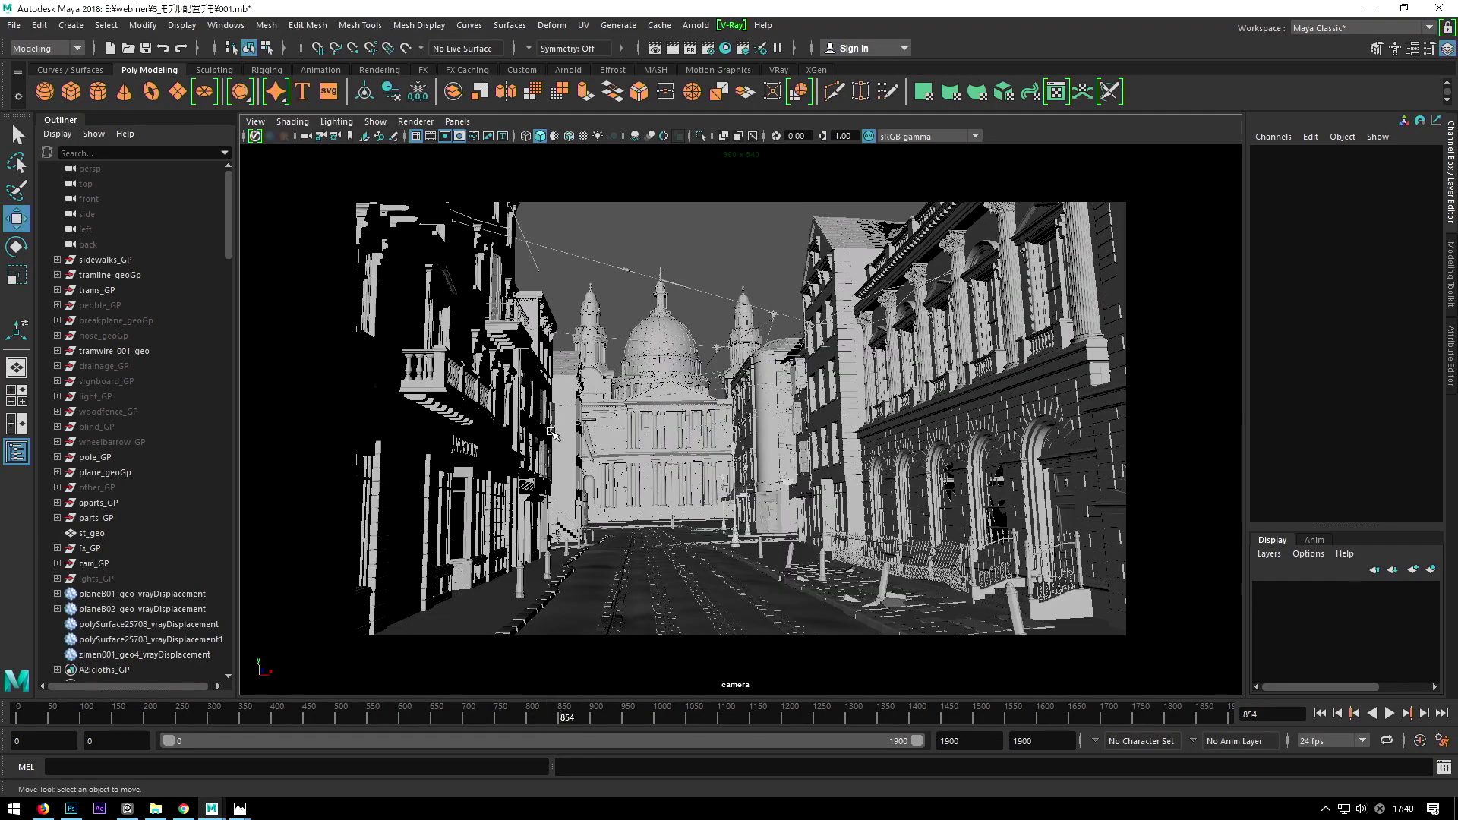
{"action": "left_click", "coordinate": [116, 302]}
{"action": "key", "text": "h"}
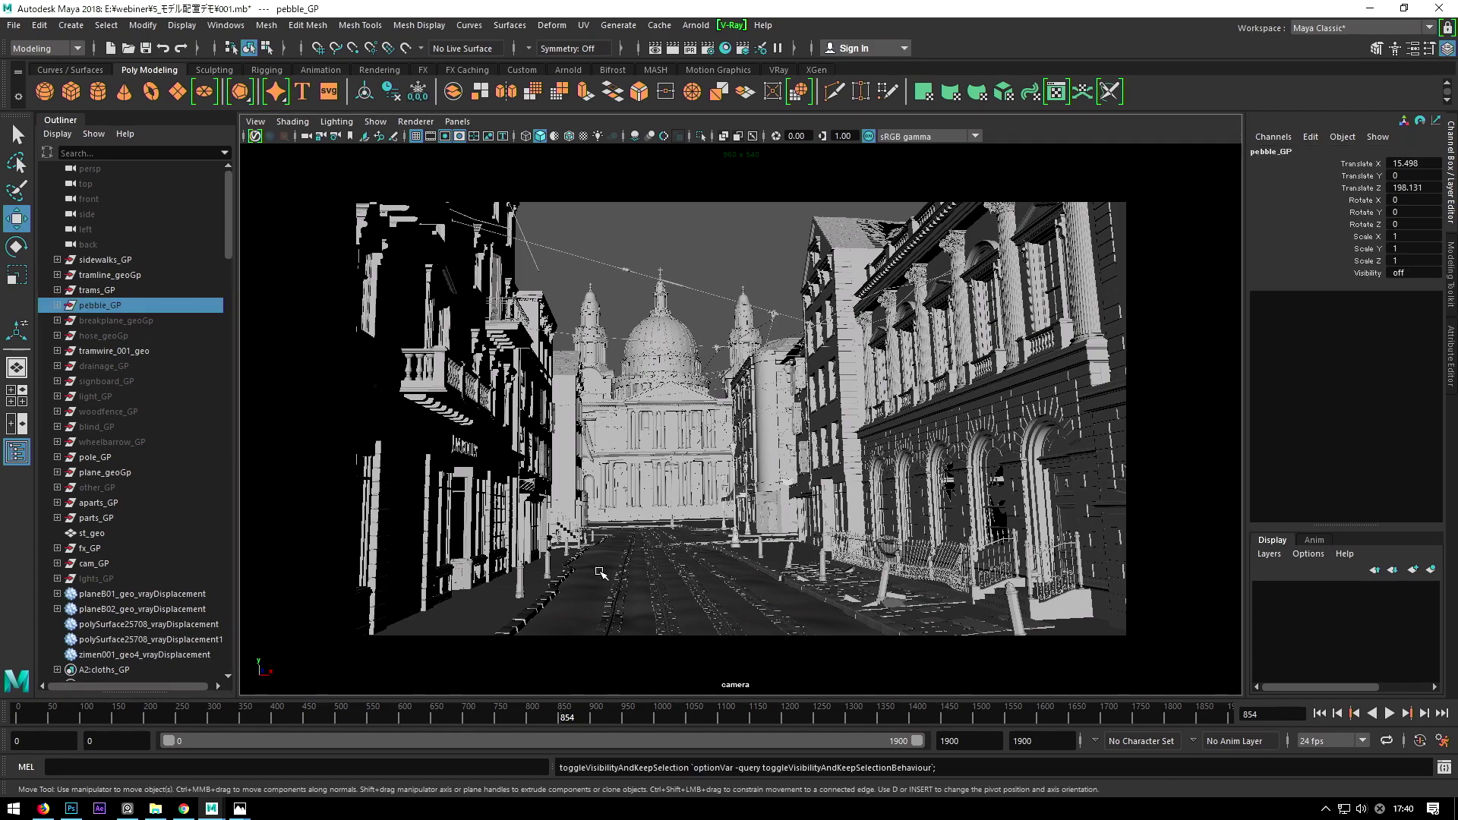
{"action": "key", "text": "h"}
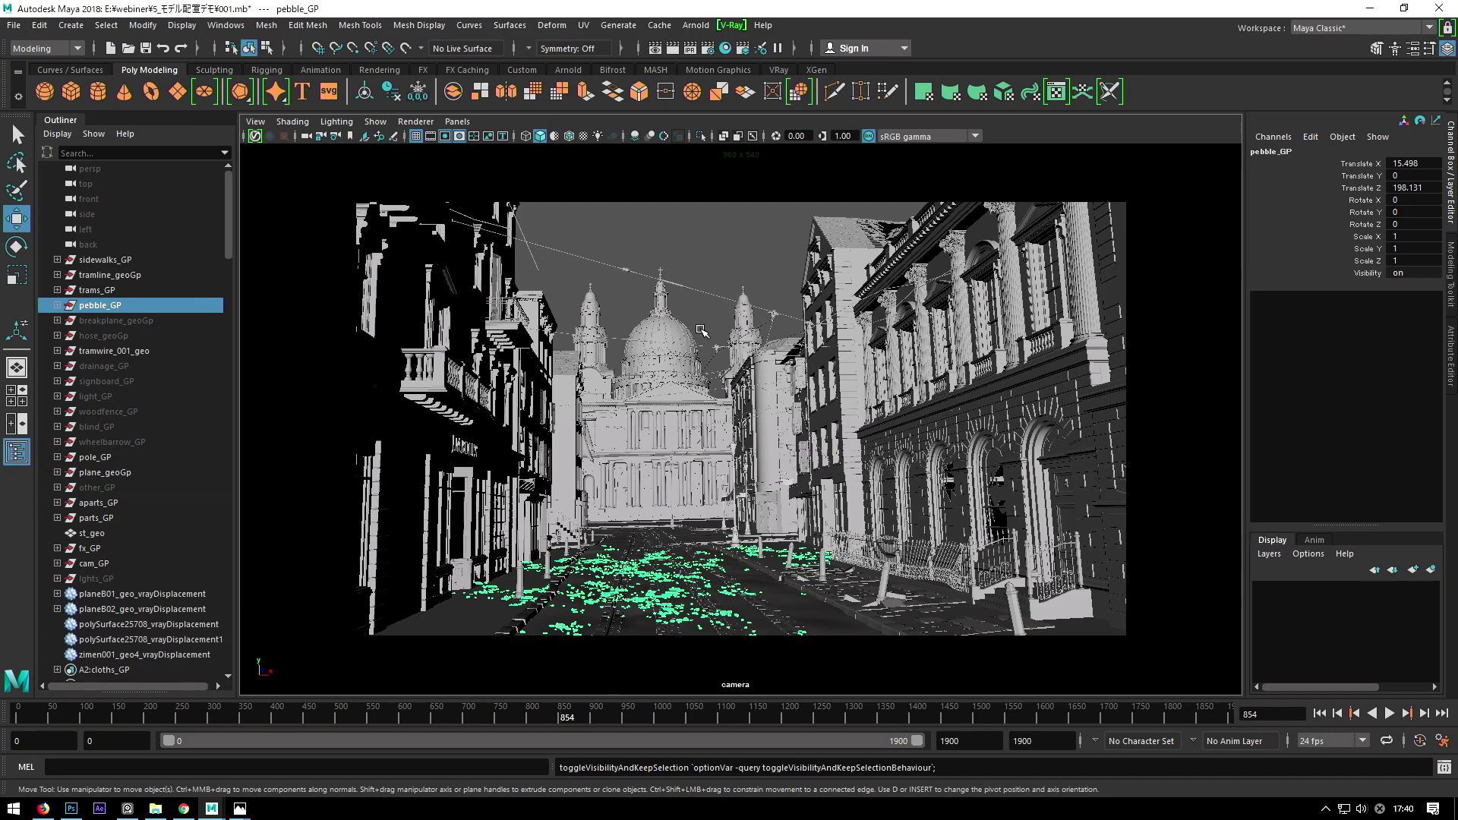
{"action": "left_click", "coordinate": [740, 276]}
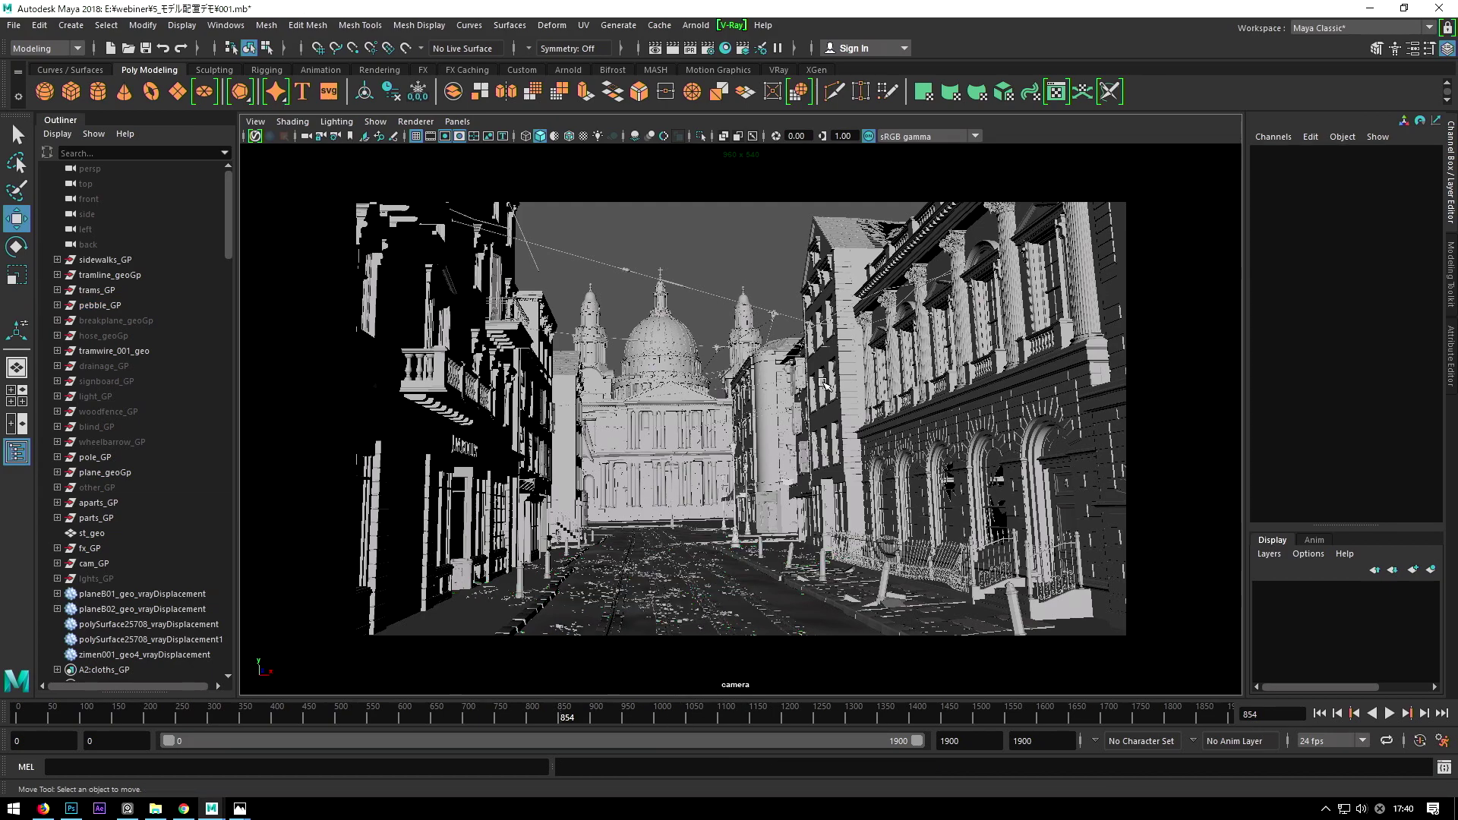
{"action": "left_click_drag", "start_coordinate": [562, 723], "coordinate": [558, 718]}
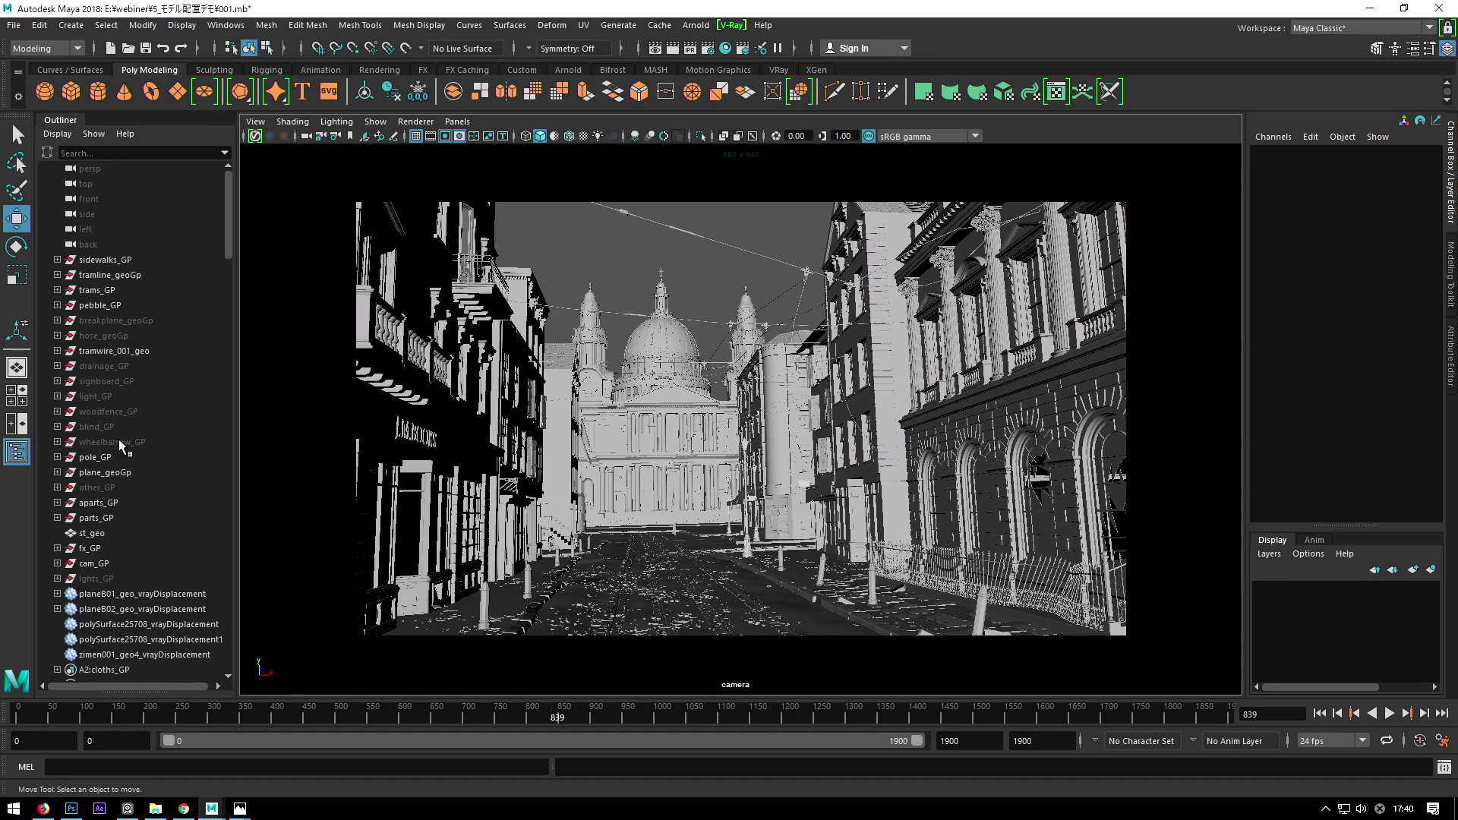
{"action": "left_click", "coordinate": [108, 397]}
Step: Browse the Outliner groups hose_geoGp, other_GP, panelB_GP, subway_GP, ironplane_GP, room_geo and deburi_GP
{"action": "left_click", "coordinate": [96, 338]}
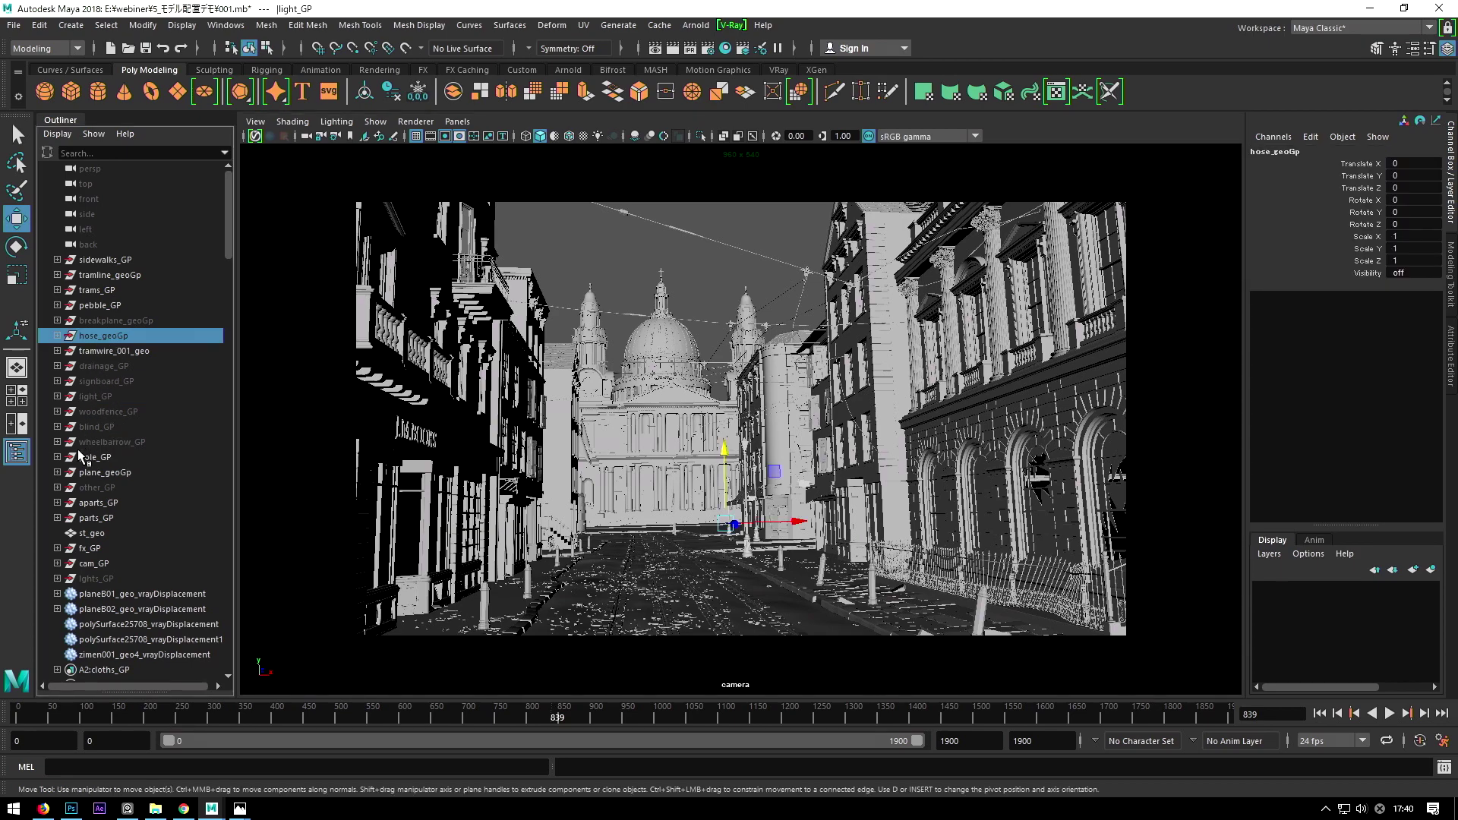
{"action": "left_click", "coordinate": [87, 490]}
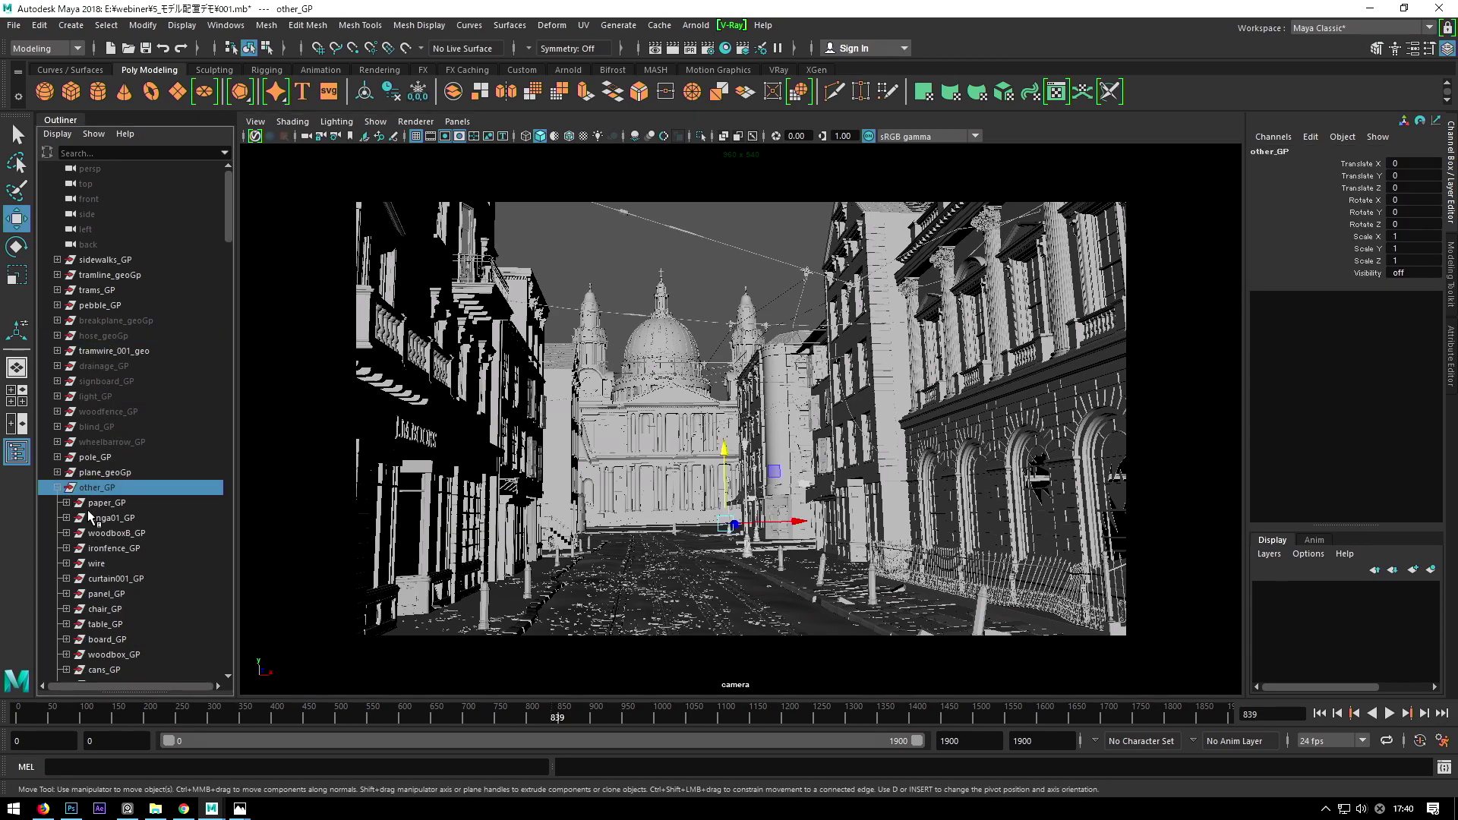
{"action": "scroll", "coordinate": [103, 531], "scroll_direction": "down", "scroll_amount": 5}
{"action": "left_click", "coordinate": [121, 578]}
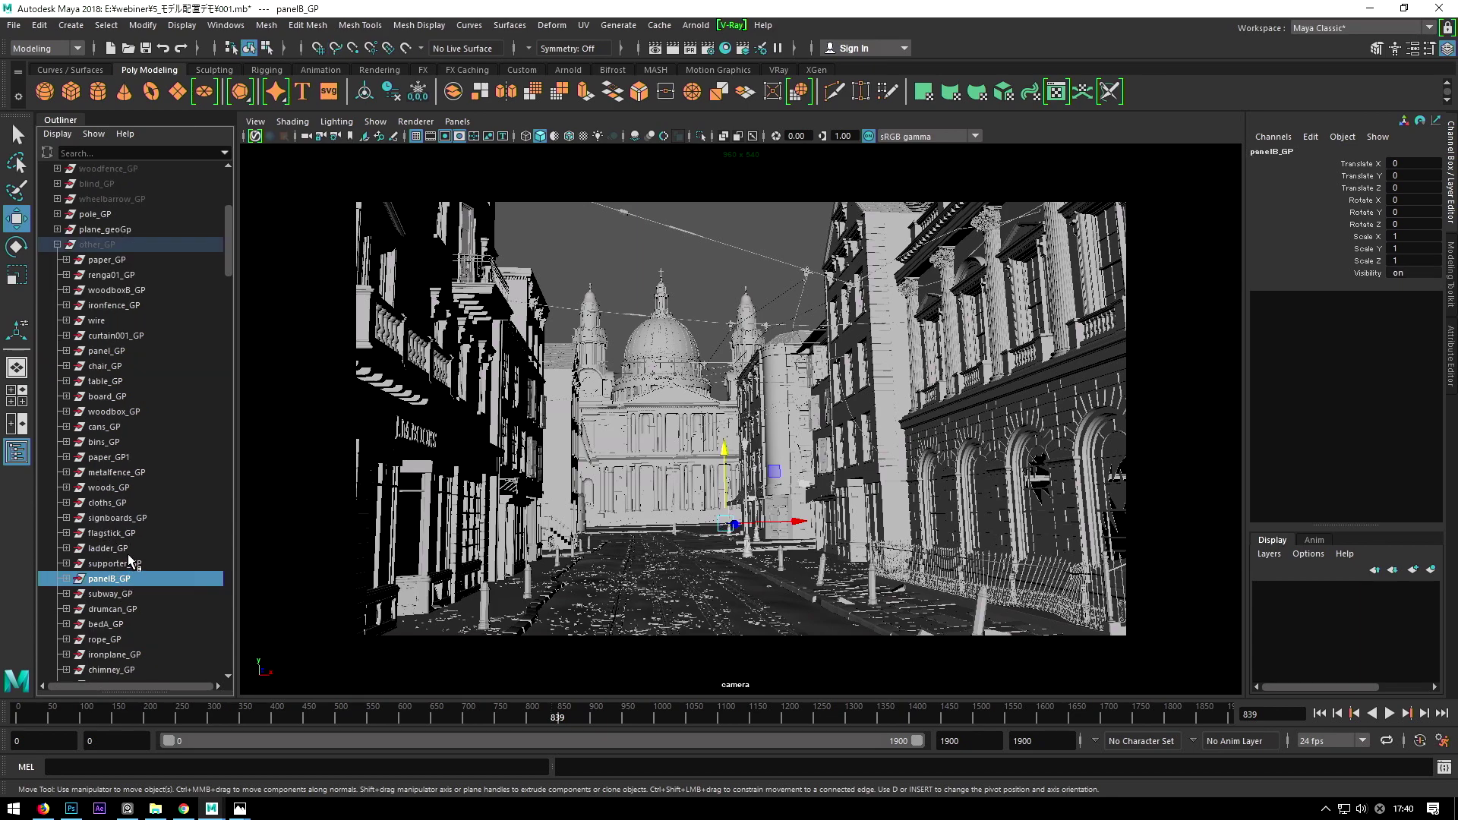
{"action": "left_click", "coordinate": [111, 594]}
{"action": "left_click", "coordinate": [114, 655]}
{"action": "scroll", "coordinate": [115, 647], "scroll_direction": "down", "scroll_amount": 3}
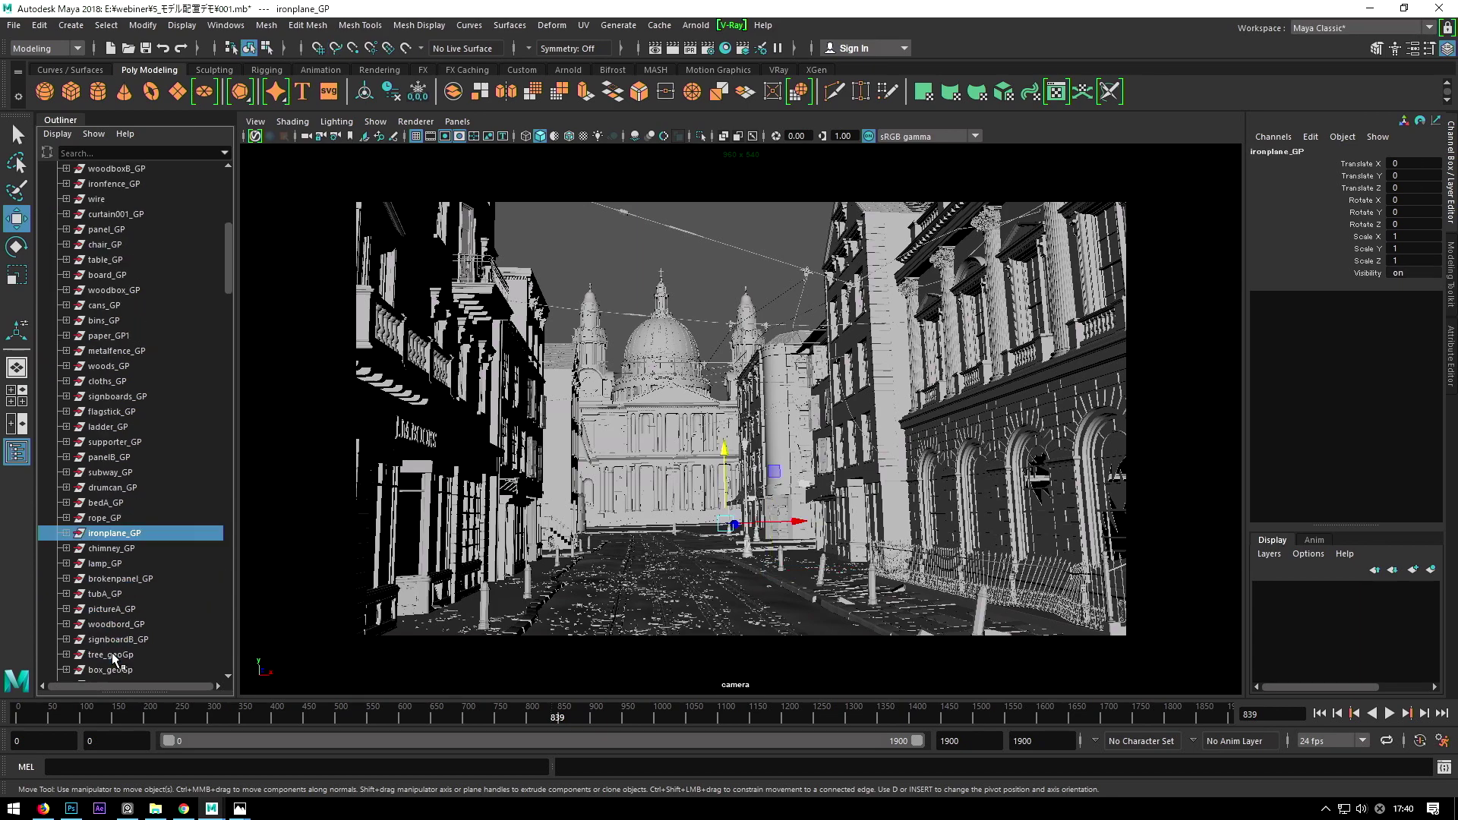
{"action": "scroll", "coordinate": [118, 643], "scroll_direction": "down", "scroll_amount": 5}
{"action": "left_click", "coordinate": [118, 549]}
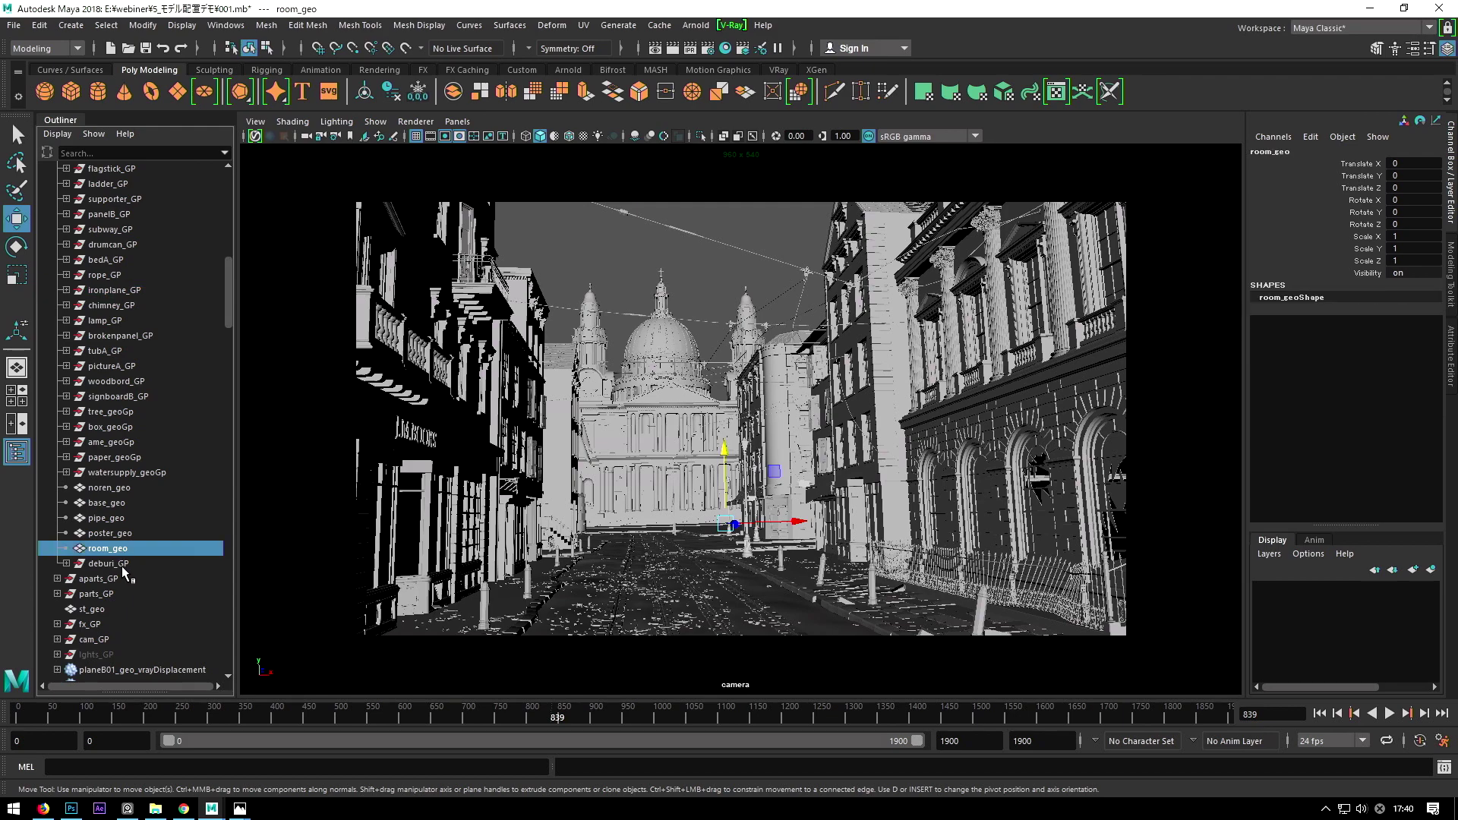
{"action": "left_click", "coordinate": [121, 565]}
Step: Continue browsing ladder_GP, renga01_GP, wire, panel_GP, bins_GP, woods_GP and cloths_GP
{"action": "scroll", "coordinate": [122, 486], "scroll_direction": "up", "scroll_amount": 5}
{"action": "left_click", "coordinate": [112, 427]}
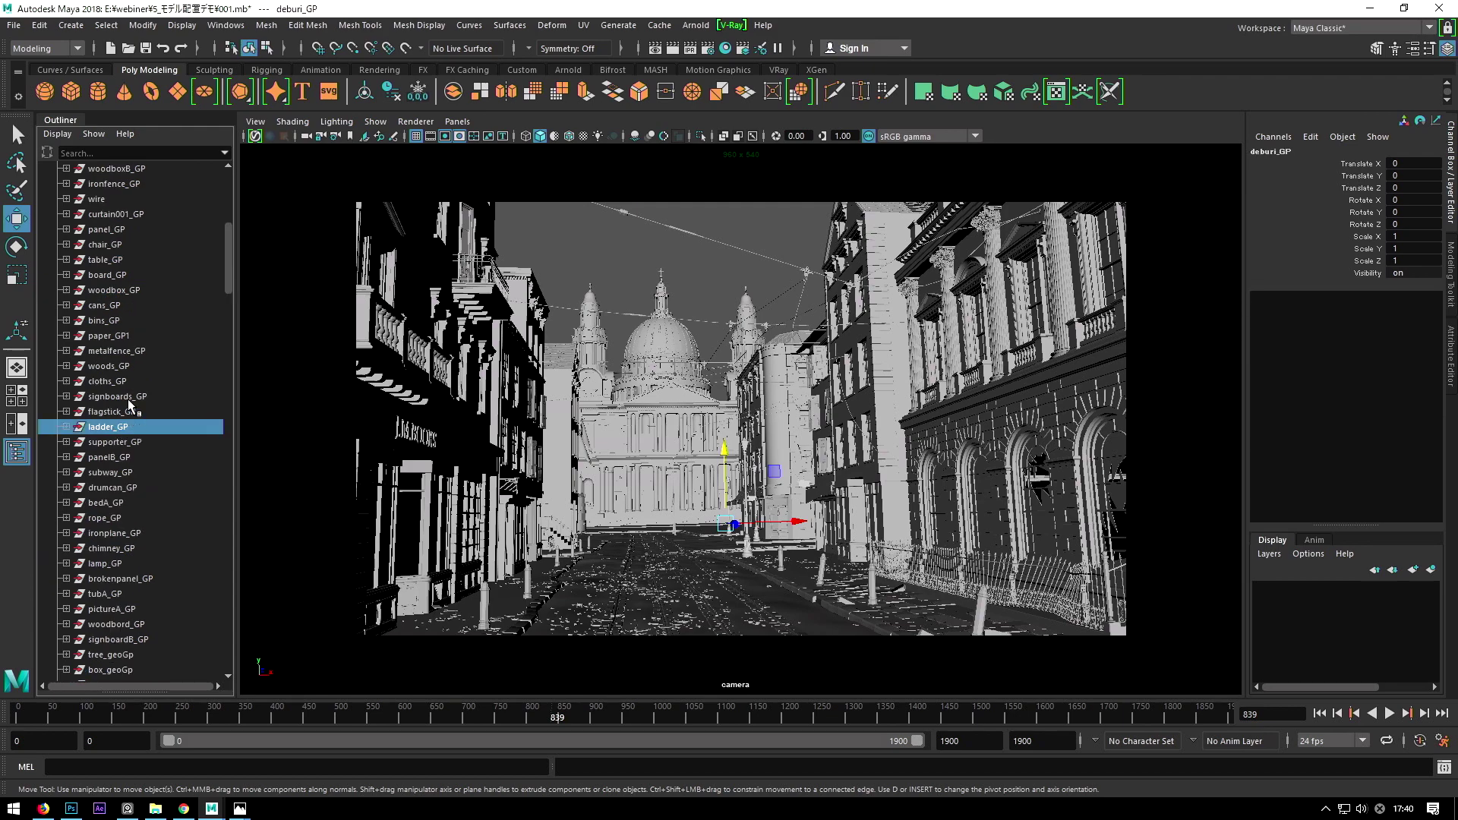
{"action": "scroll", "coordinate": [126, 296], "scroll_direction": "up", "scroll_amount": 8}
{"action": "left_click", "coordinate": [117, 519]}
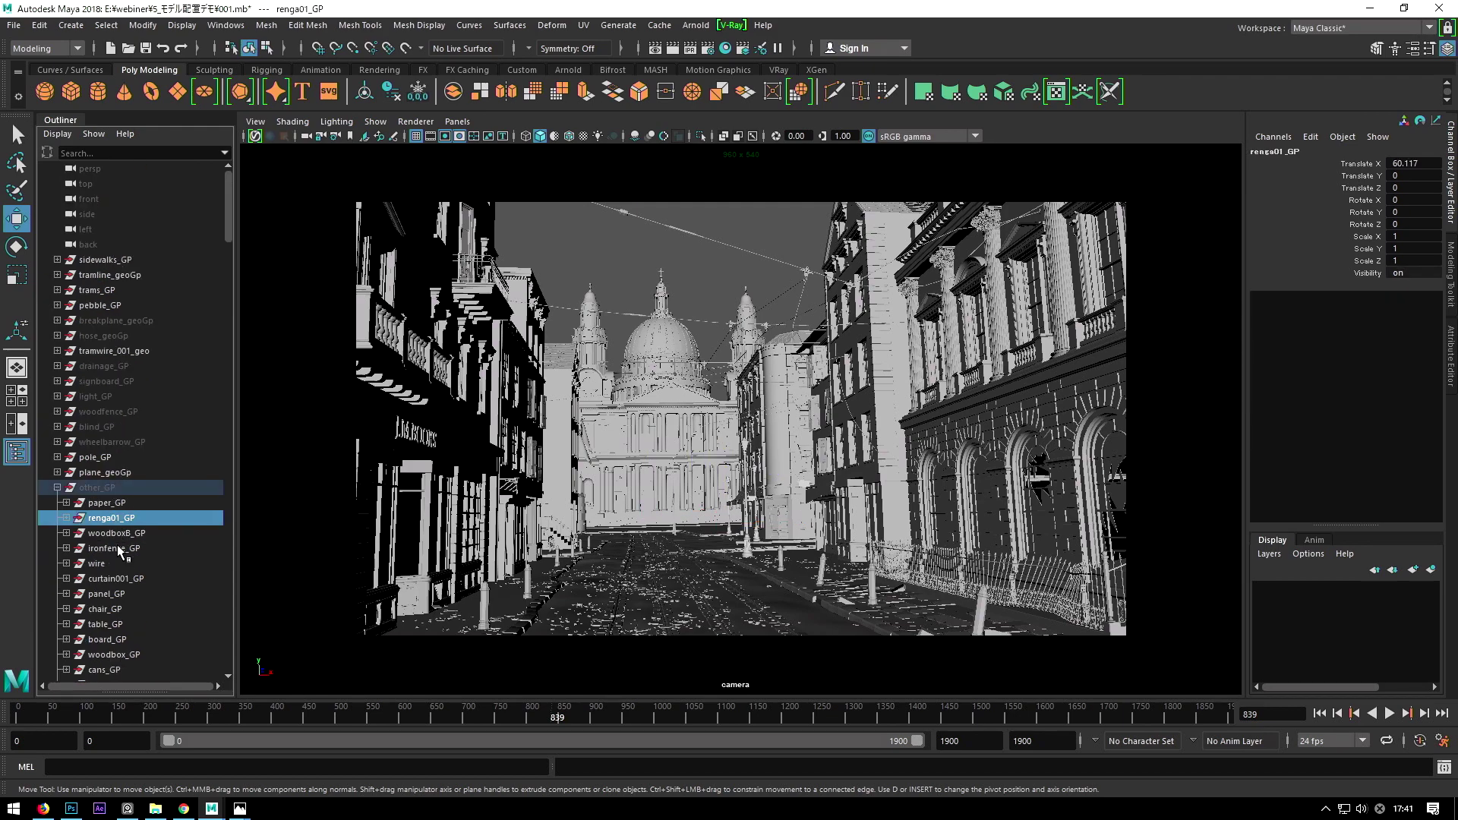
{"action": "left_click", "coordinate": [118, 564]}
{"action": "left_click", "coordinate": [116, 594]}
{"action": "scroll", "coordinate": [121, 631], "scroll_direction": "down", "scroll_amount": 3}
{"action": "left_click", "coordinate": [118, 566]}
{"action": "left_click", "coordinate": [115, 610]}
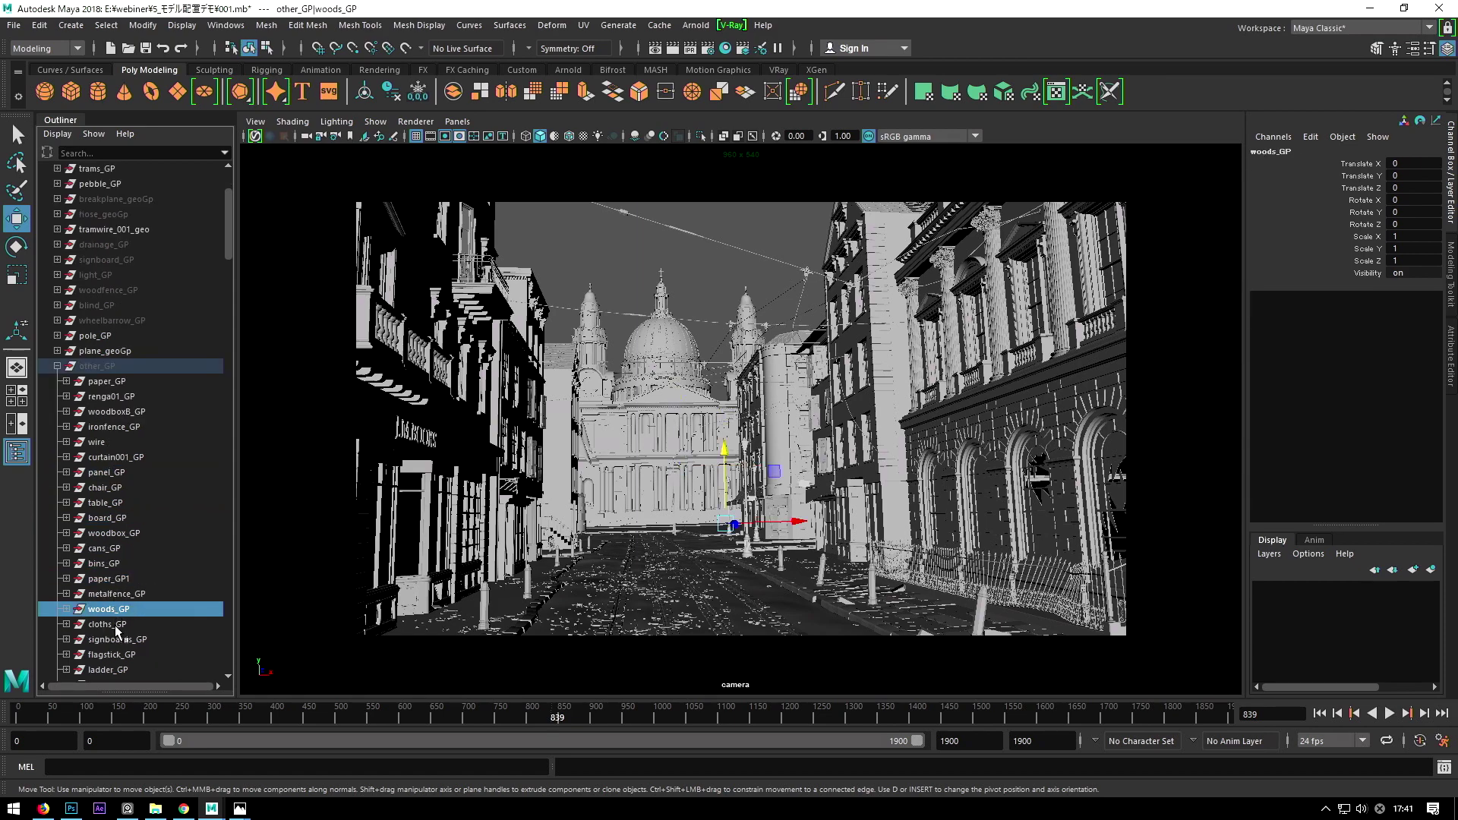
{"action": "left_click", "coordinate": [116, 625]}
Step: Move chair_GP out of other_GP to the top level and slide one left-pavement chair nearer the camera
{"action": "left_click_drag", "start_coordinate": [114, 489], "coordinate": [129, 308]}
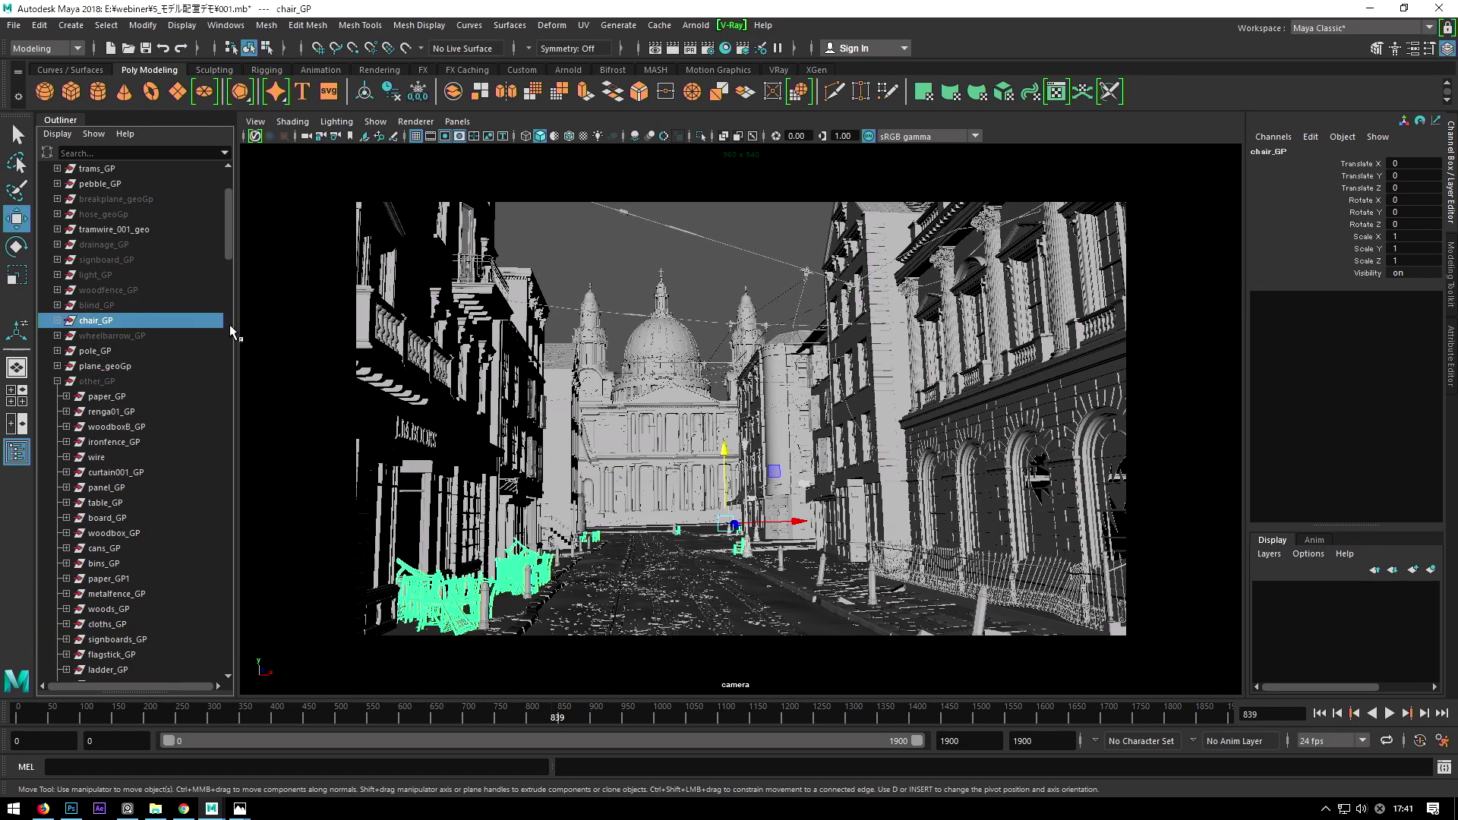
{"action": "left_click", "coordinate": [631, 275]}
{"action": "left_click", "coordinate": [516, 570]}
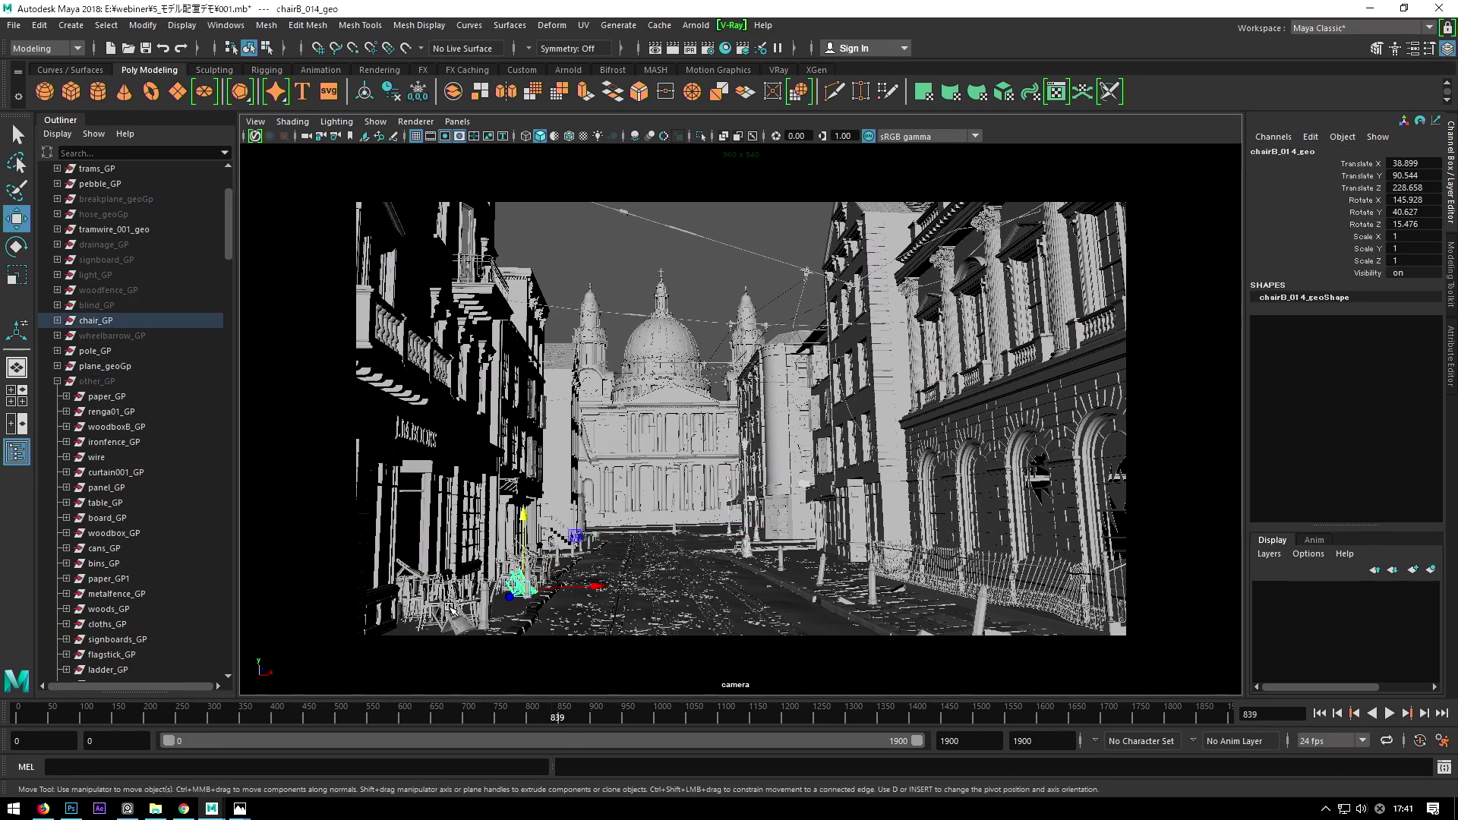
{"action": "left_click_drag", "start_coordinate": [517, 571], "coordinate": [410, 594]}
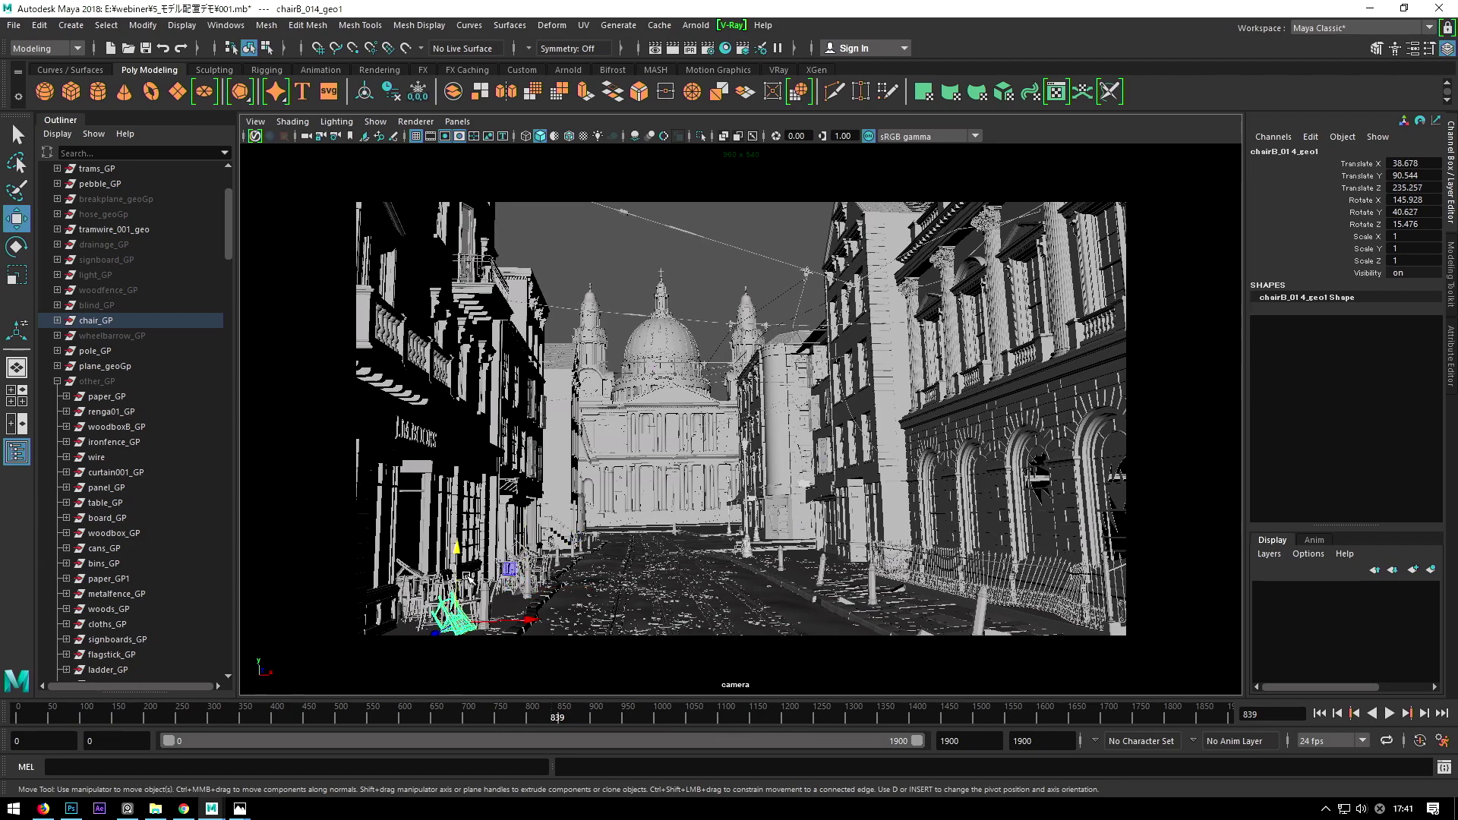
{"action": "left_click", "coordinate": [440, 640]}
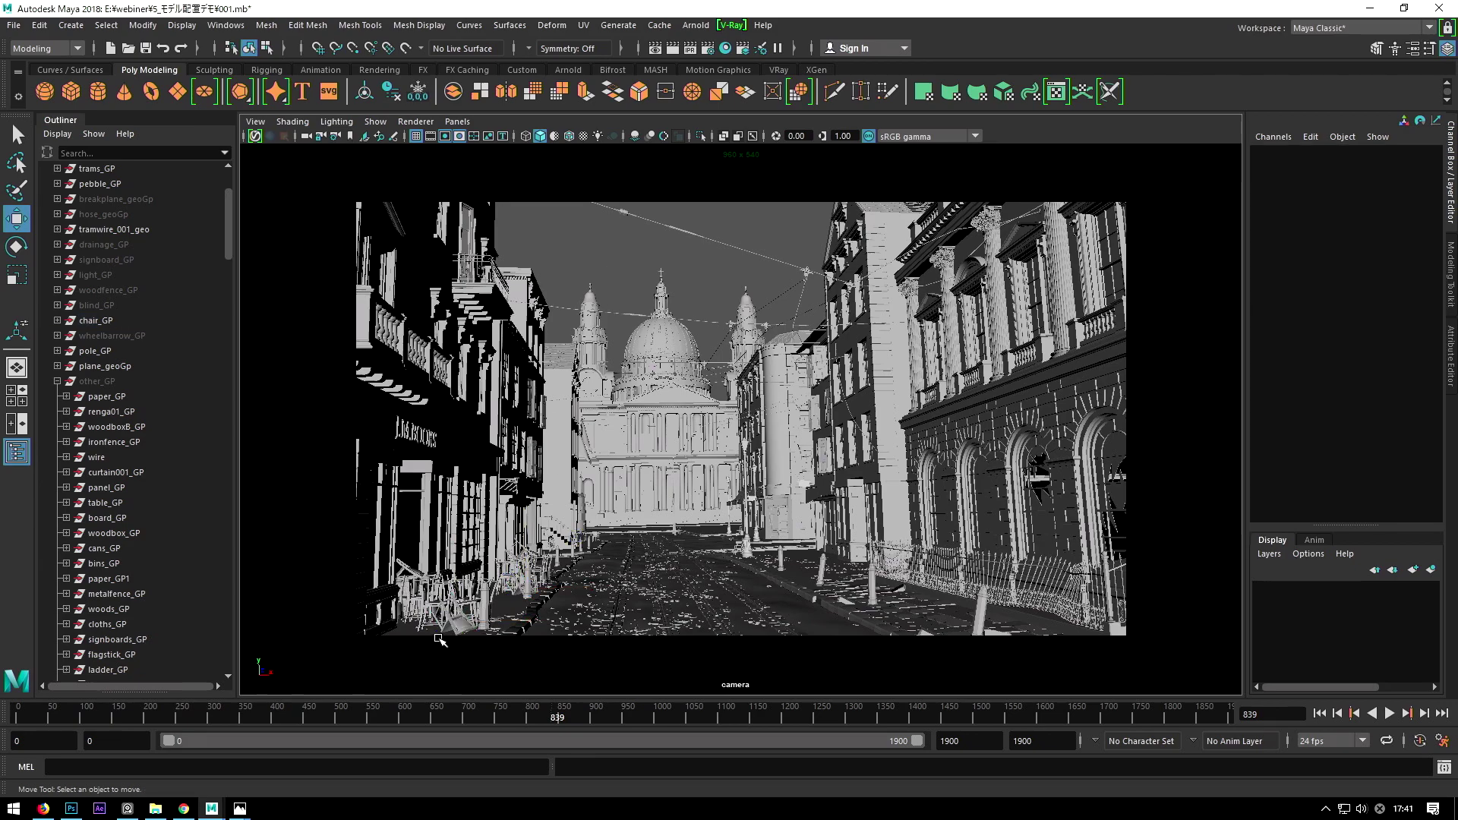
{"action": "left_click", "coordinate": [452, 608]}
{"action": "key", "text": "f"}
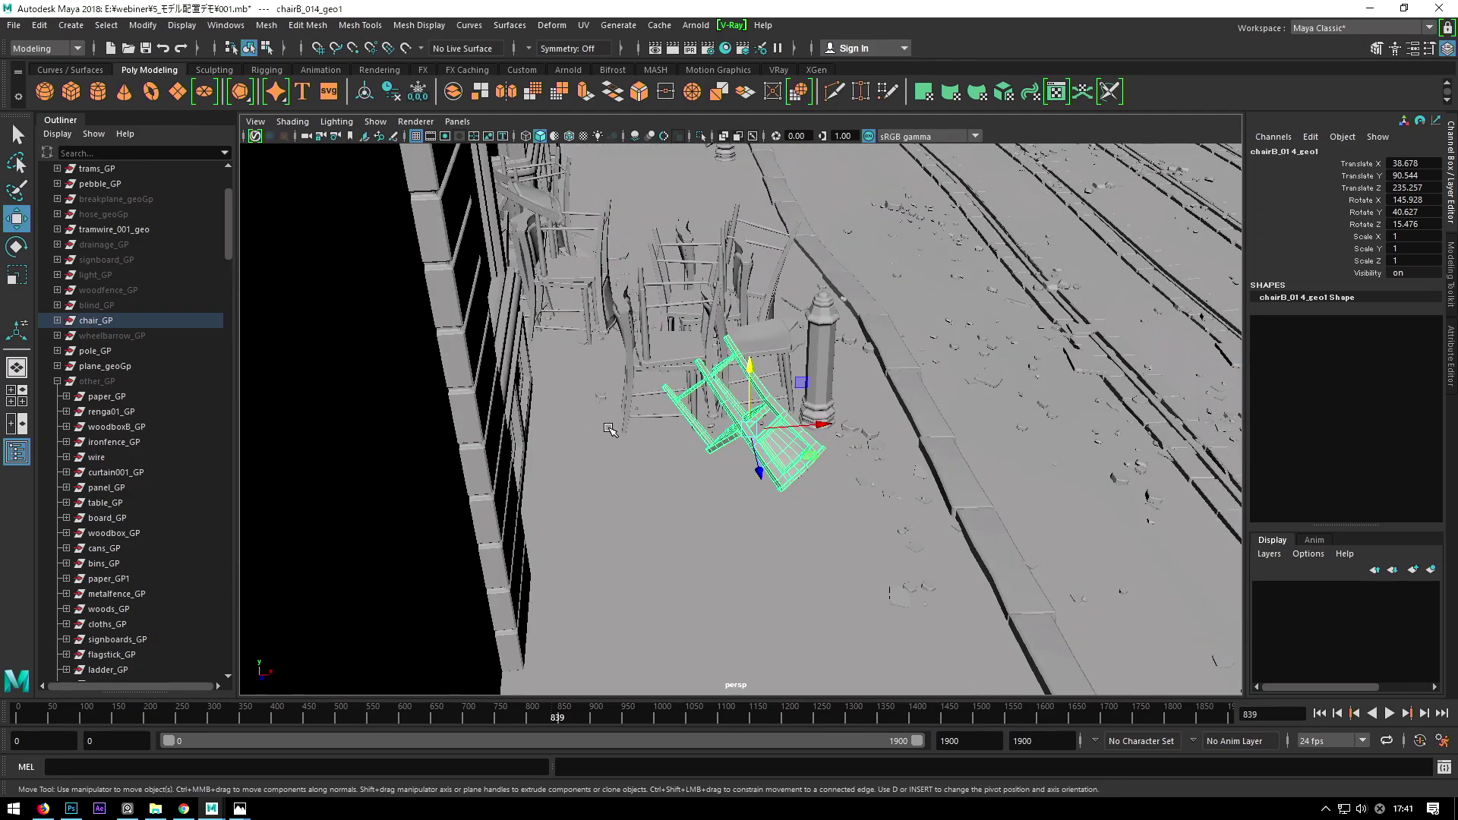
{"action": "mouse_move", "coordinate": [531, 379]}
{"action": "left_mouse_down", "text": "alt"}
{"action": "mouse_move", "coordinate": [604, 416]}
{"action": "mouse_move", "coordinate": [642, 481]}
{"action": "mouse_move", "coordinate": [745, 467]}
{"action": "left_mouse_up", "text": "alt"}
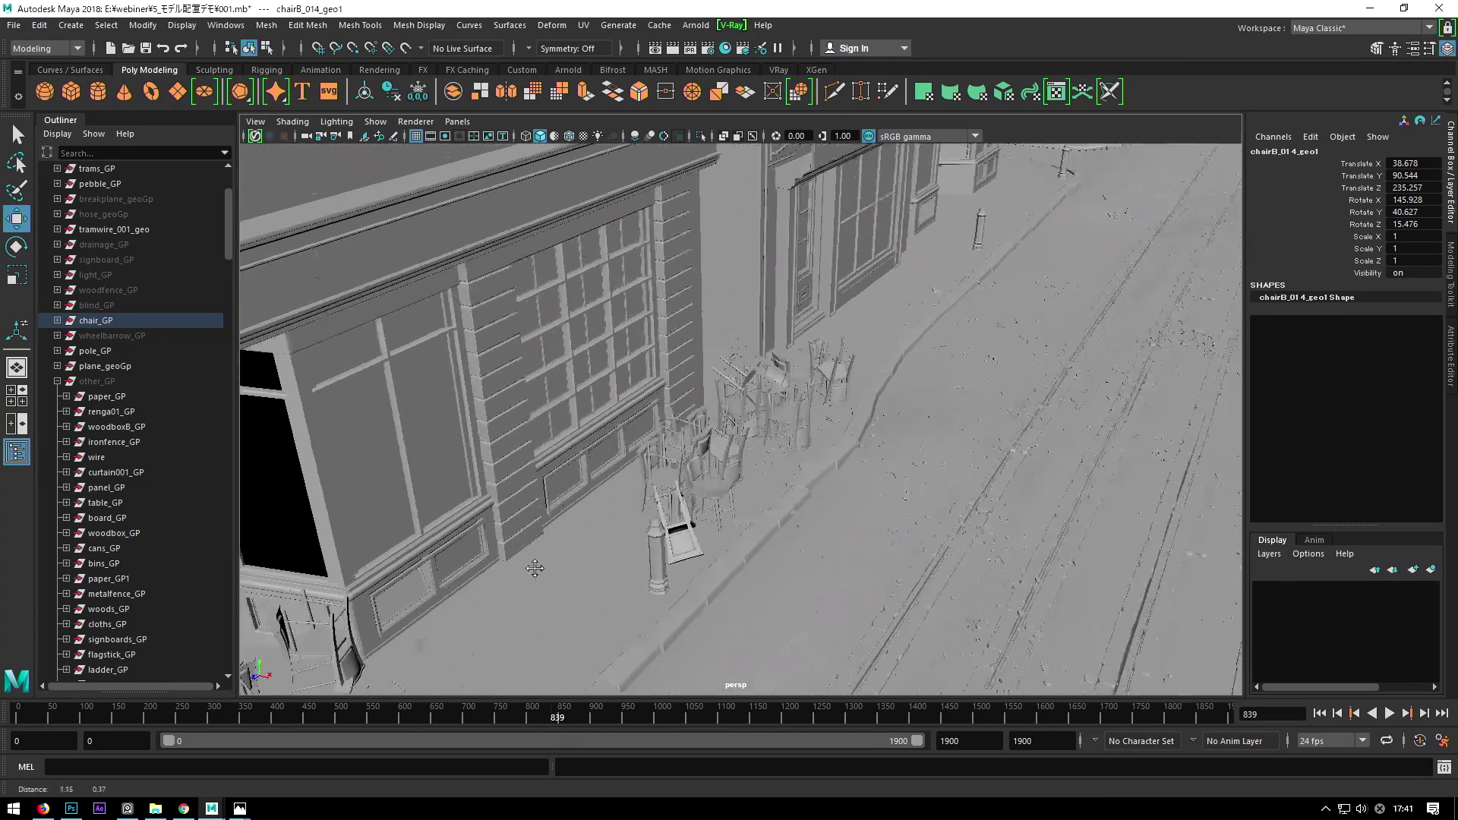
{"action": "left_click_drag", "start_coordinate": [744, 467], "coordinate": [475, 131], "text": "alt"}
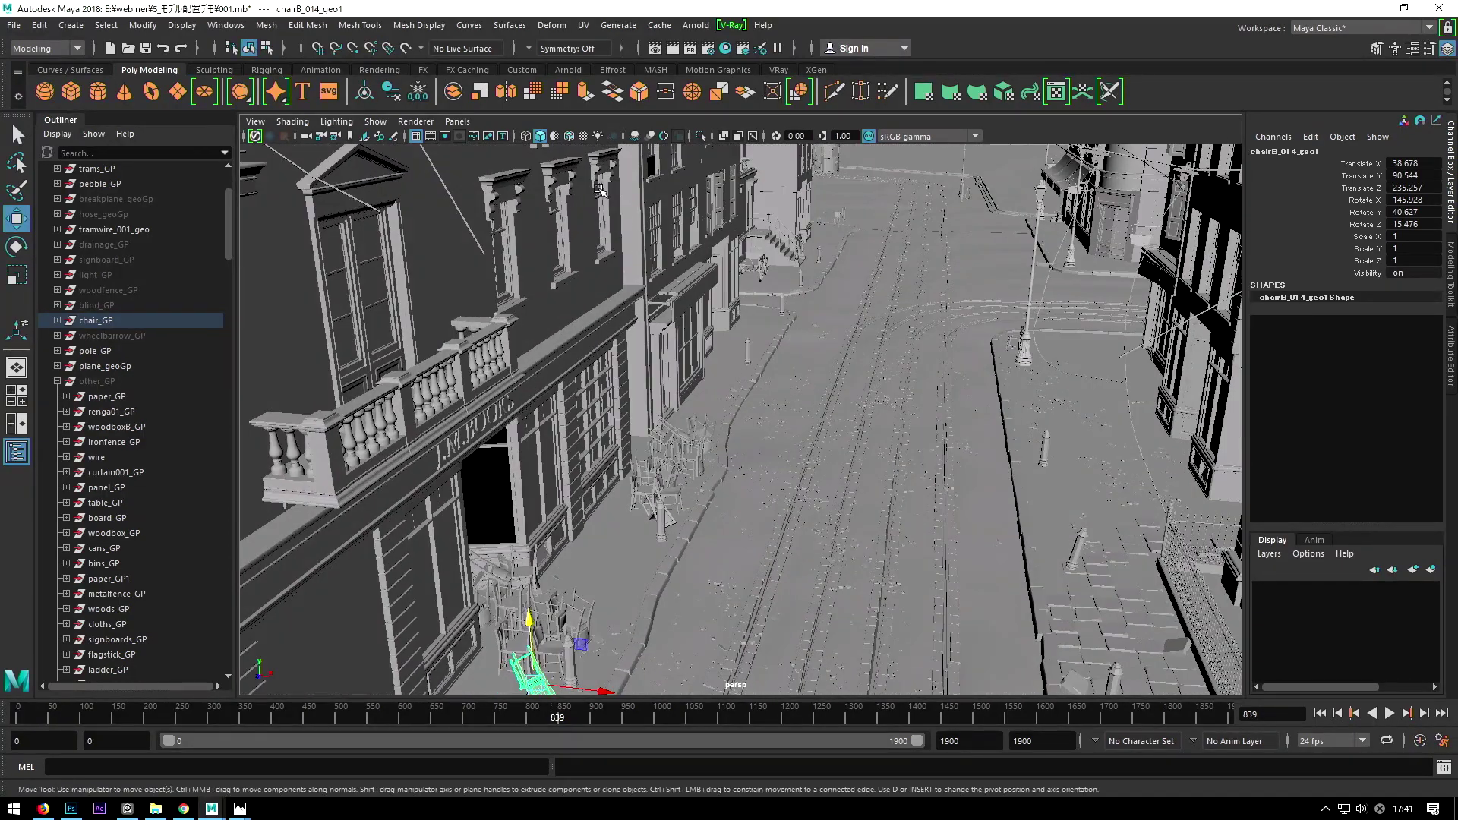
{"action": "left_click", "coordinate": [458, 121]}
{"action": "left_click", "coordinate": [645, 135]}
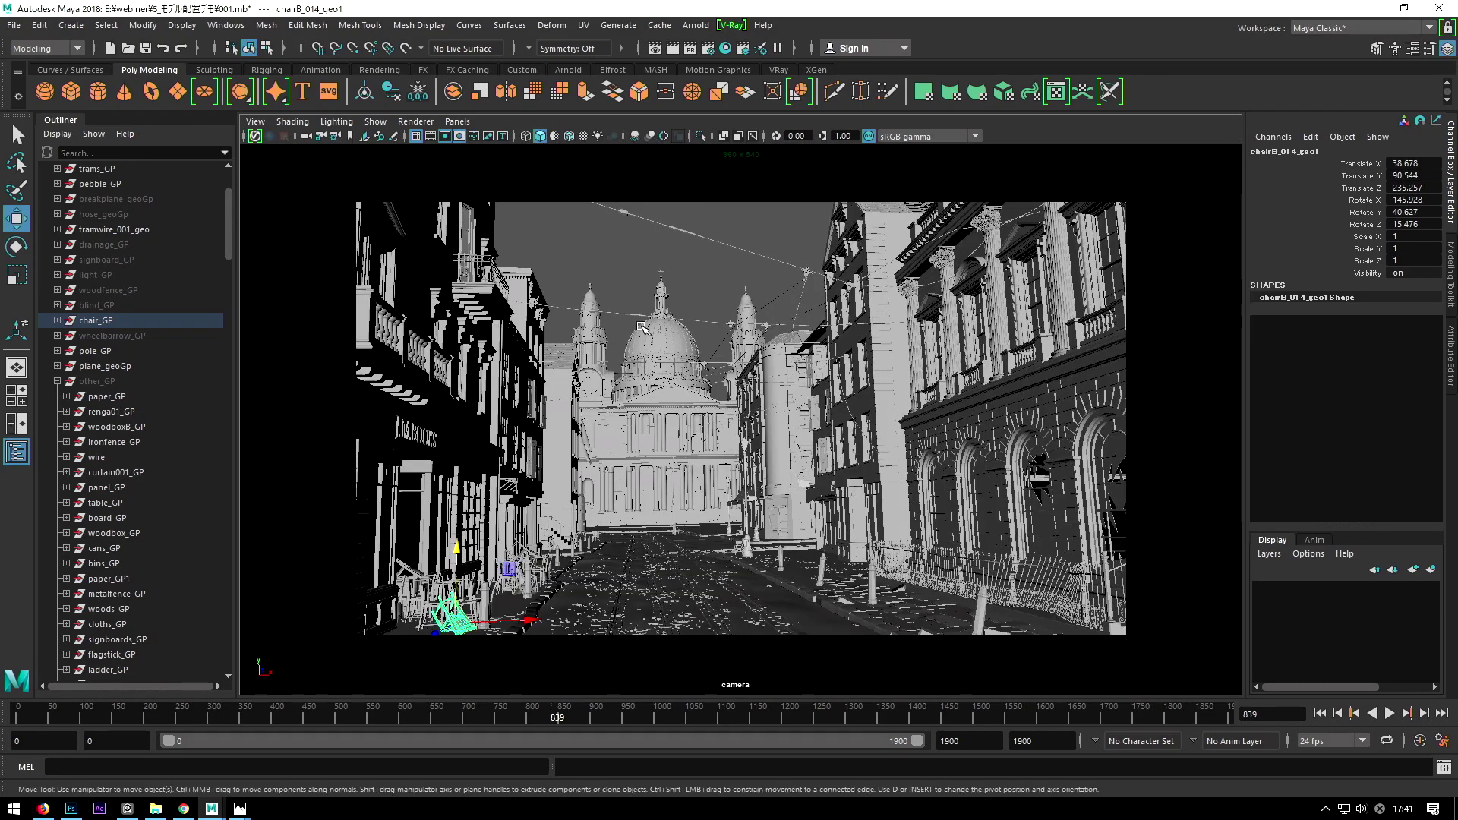
{"action": "left_click", "coordinate": [628, 274]}
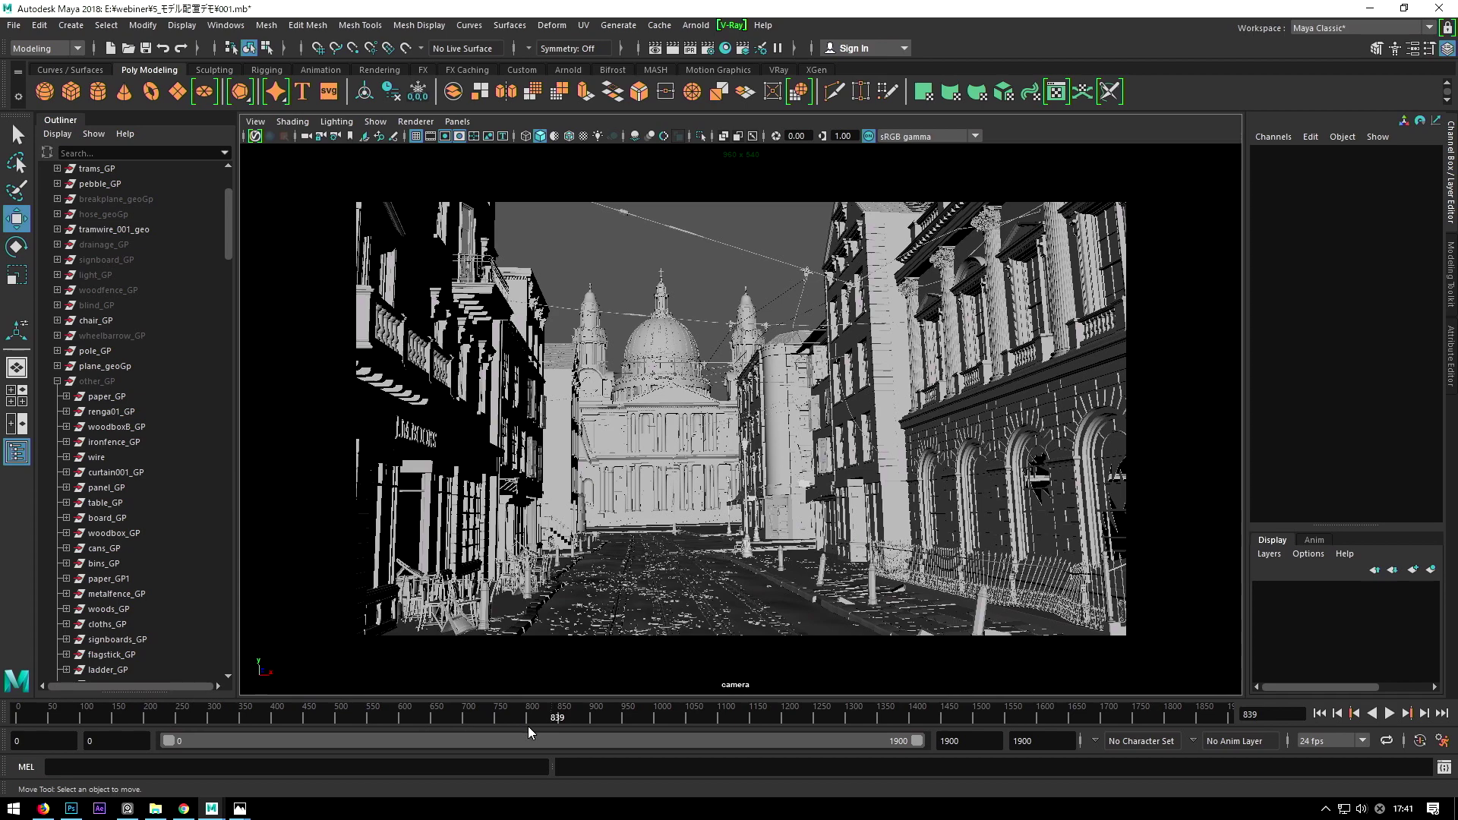
Step: Advance the timeline to the tram, then bring the 8_20.mb Maya window forward and pick a wood debris piece
{"action": "left_click_drag", "start_coordinate": [565, 718], "coordinate": [704, 717]}
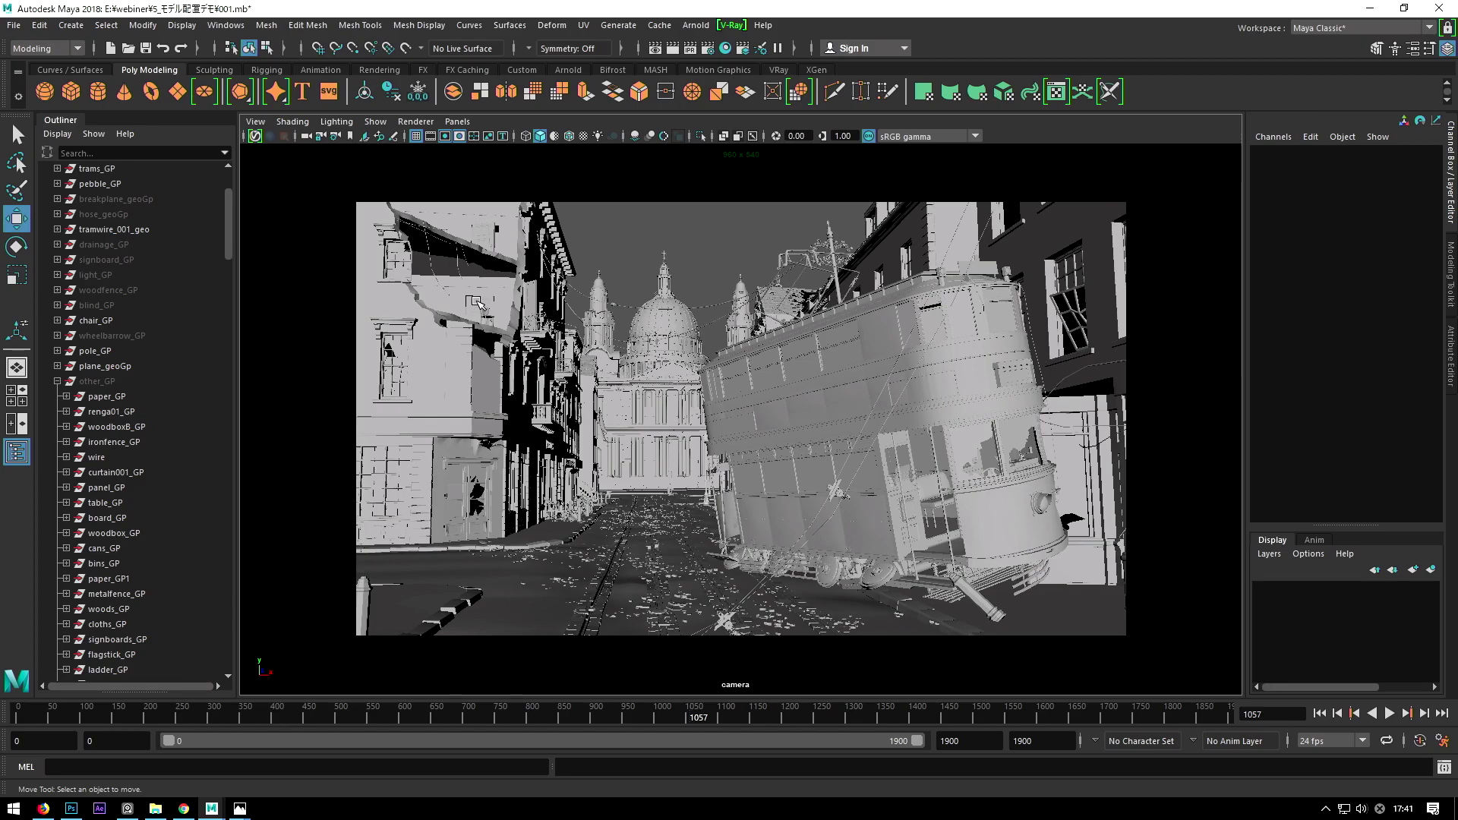
{"action": "left_click", "coordinate": [1373, 11]}
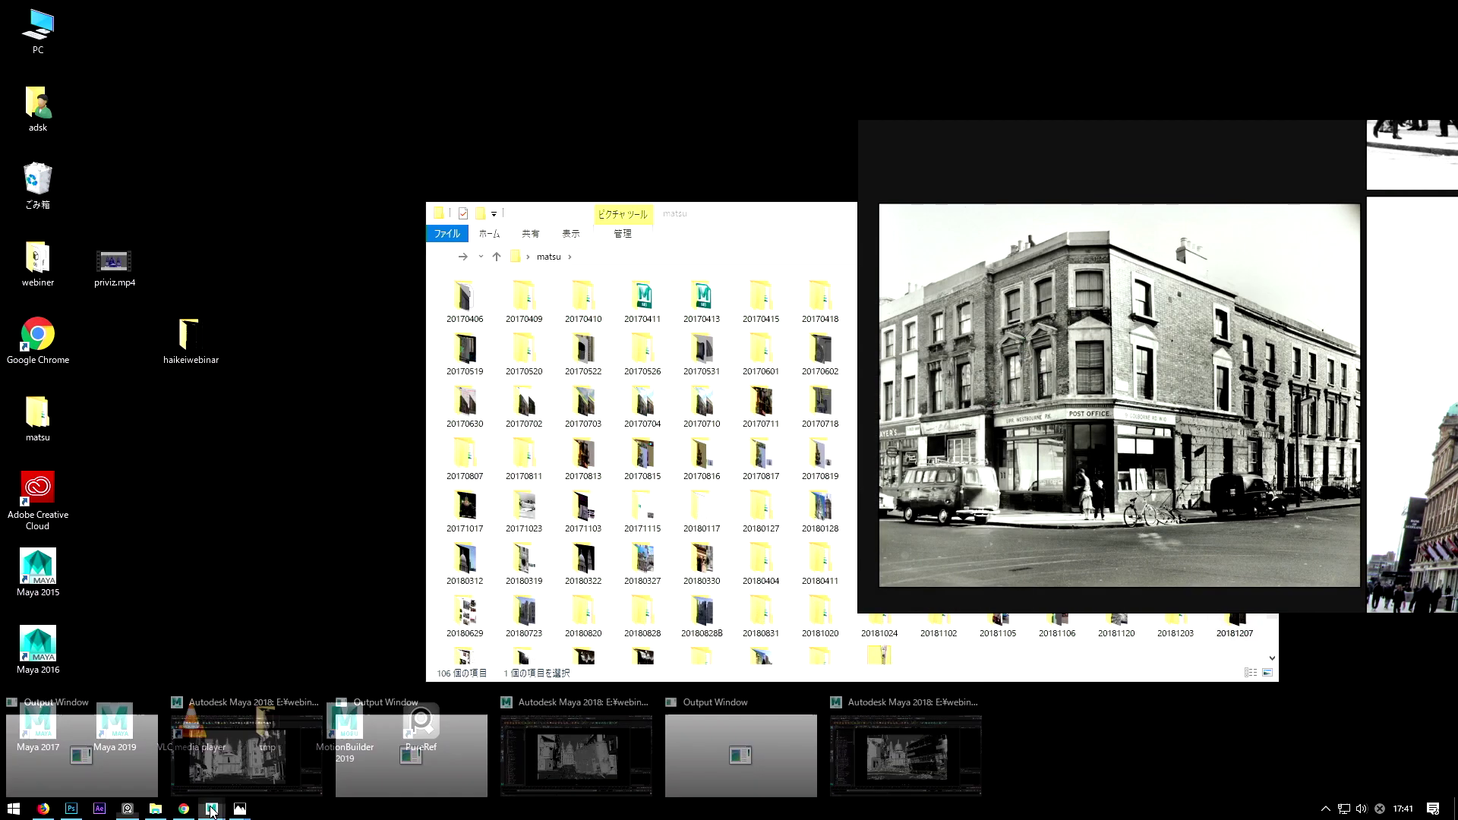
{"action": "mouse_move", "coordinate": [211, 809]}
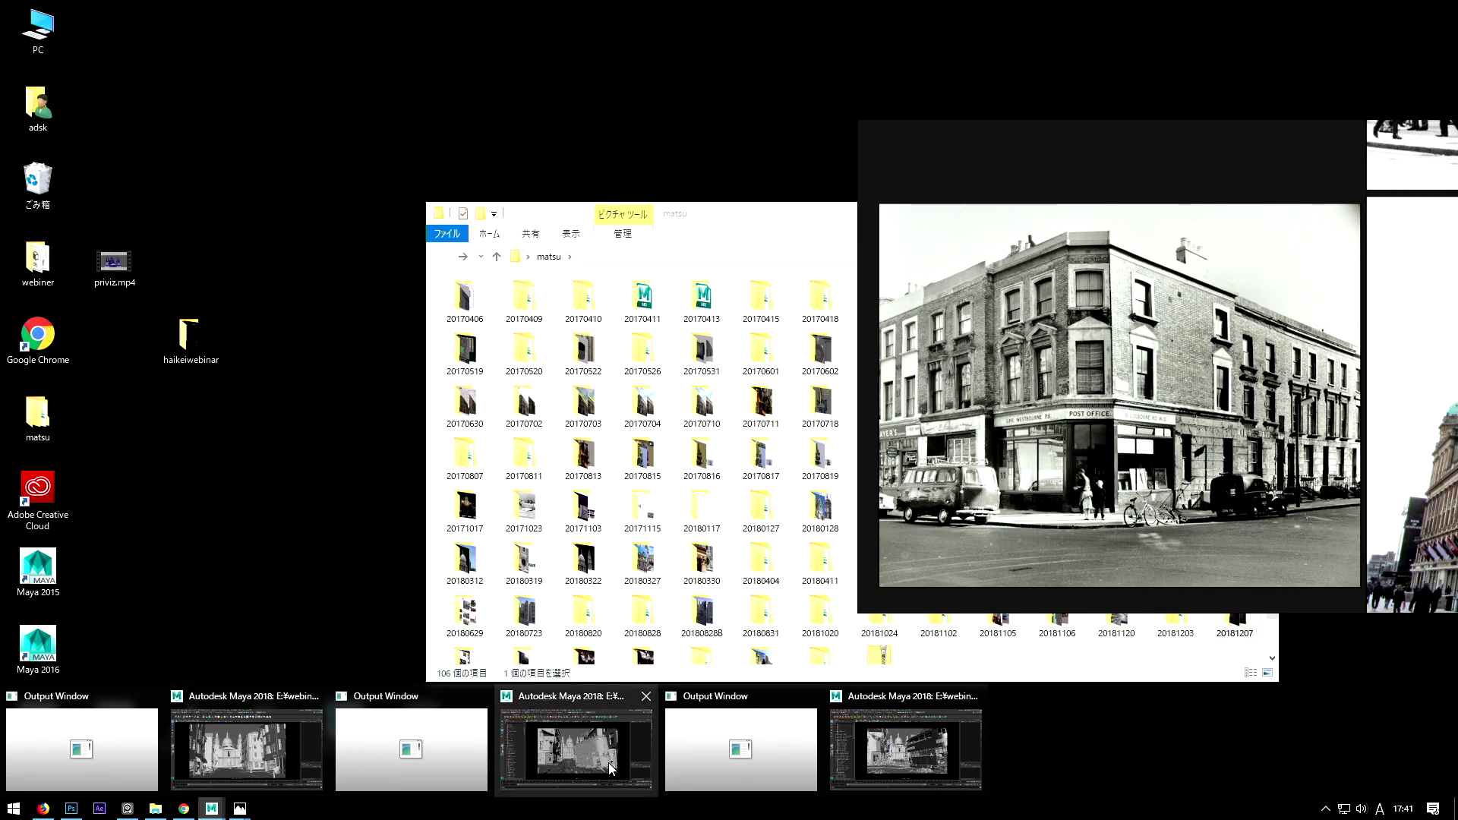
{"action": "left_click", "coordinate": [608, 762]}
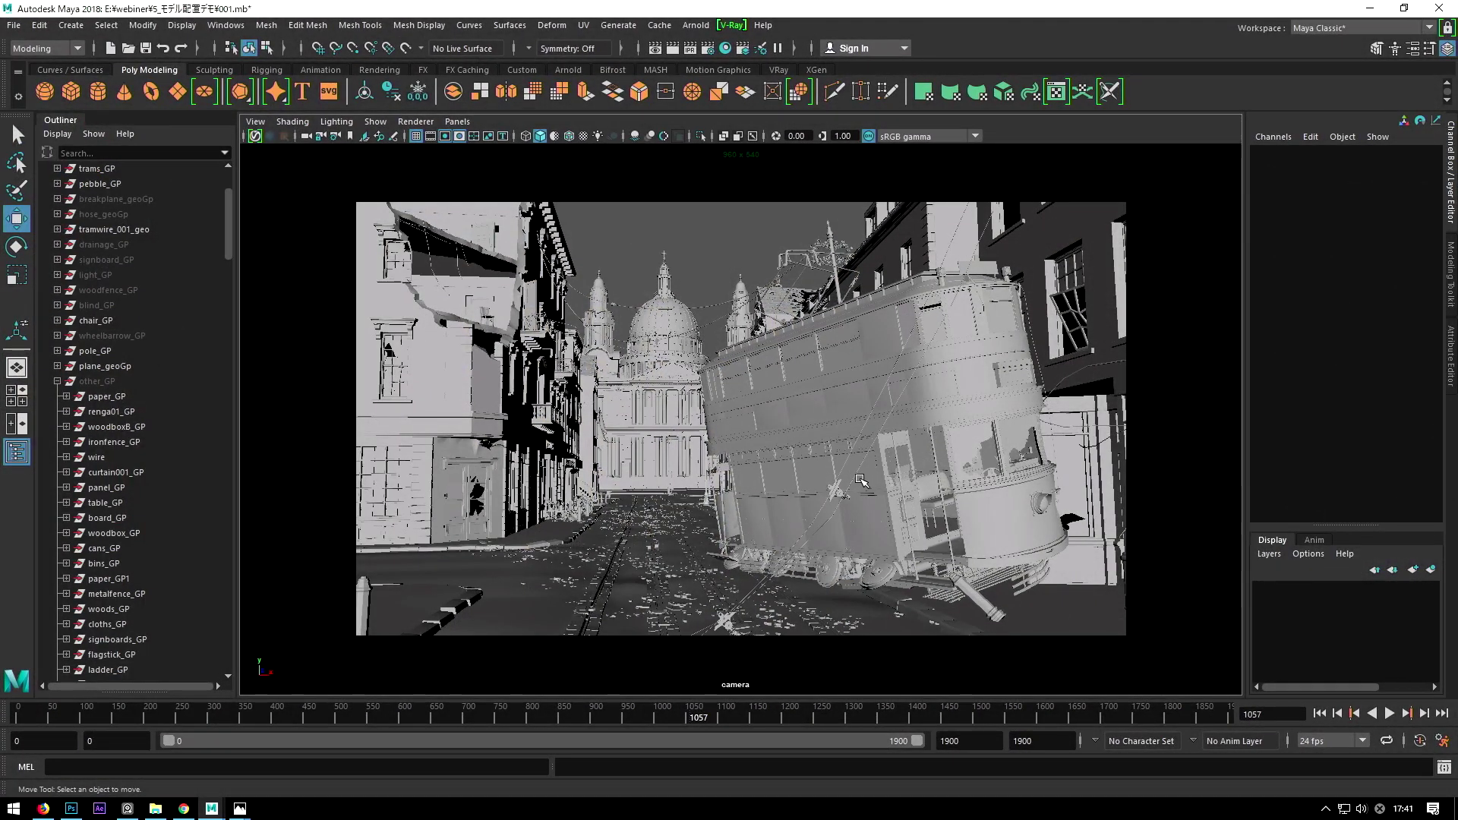
{"action": "left_click", "coordinate": [212, 808]}
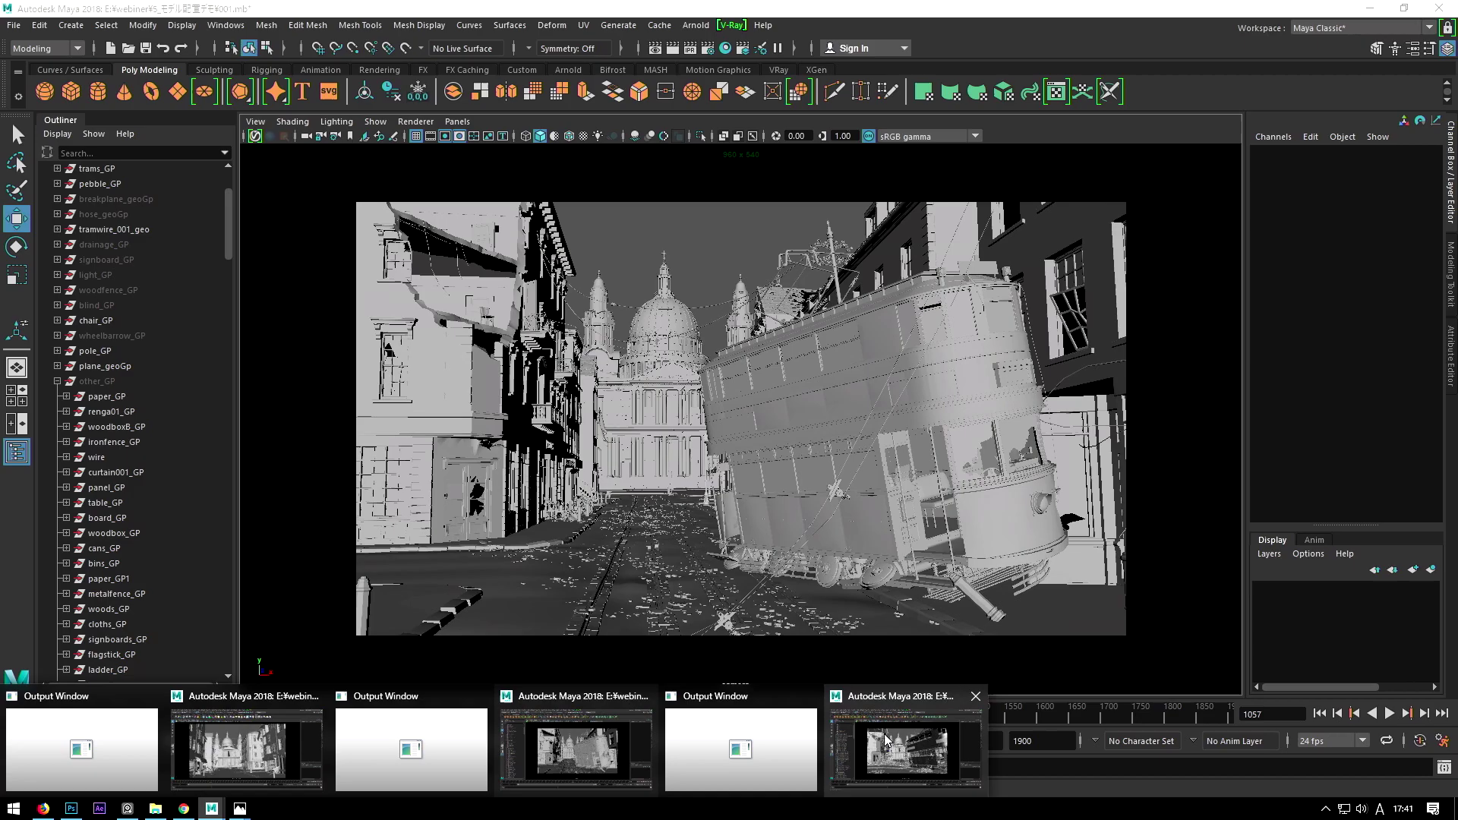
{"action": "left_click", "coordinate": [886, 738]}
{"action": "left_click", "coordinate": [644, 529]}
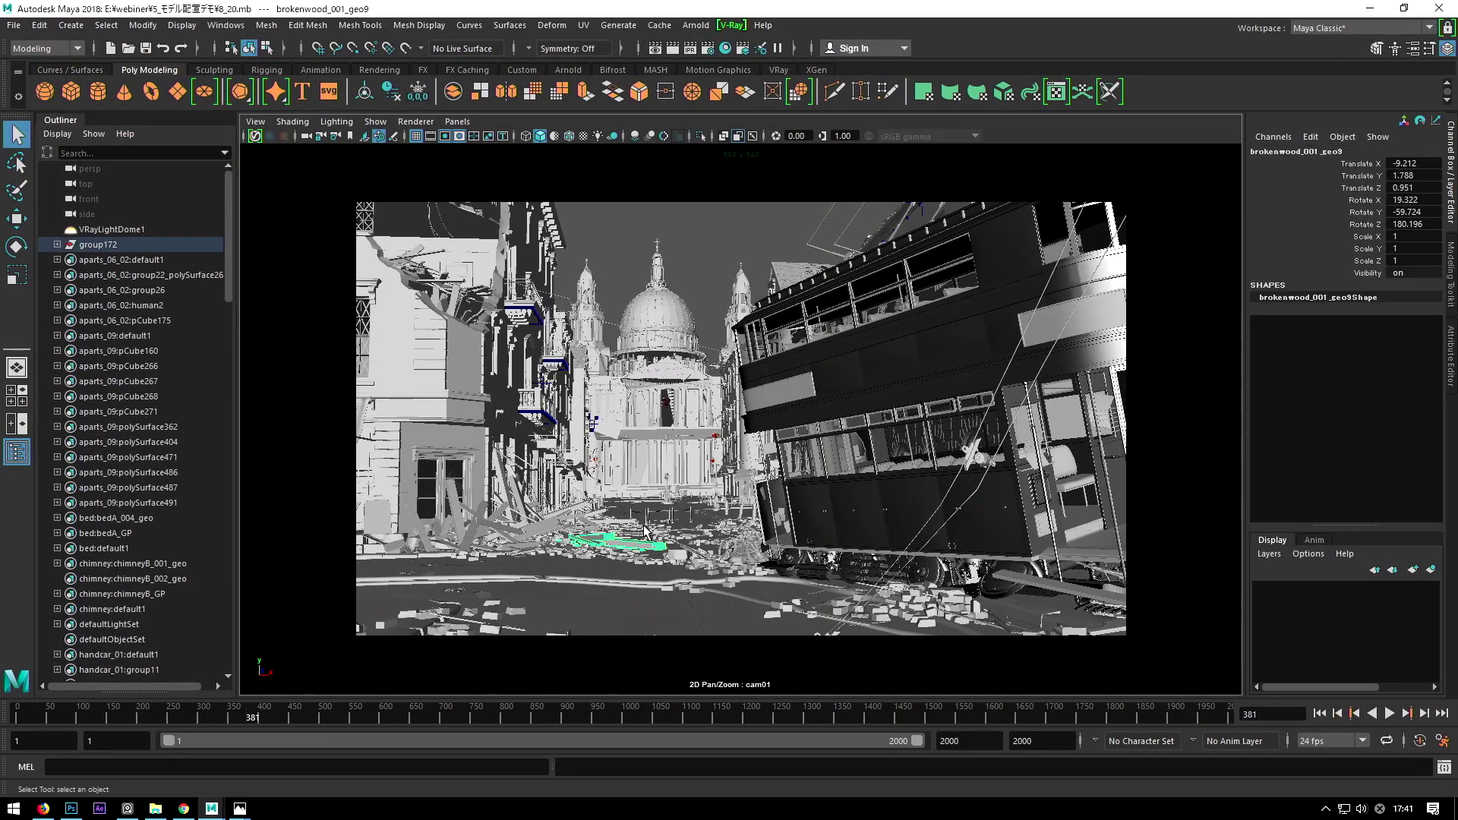
{"action": "key", "text": "f"}
{"action": "mouse_move", "coordinate": [669, 531]}
{"action": "left_mouse_down", "text": "alt"}
{"action": "mouse_move", "coordinate": [713, 410]}
{"action": "mouse_move", "coordinate": [714, 498]}
{"action": "mouse_move", "coordinate": [680, 486]}
{"action": "mouse_move", "coordinate": [714, 458]}
{"action": "mouse_move", "coordinate": [725, 331]}
{"action": "left_mouse_up", "text": "alt"}
{"action": "scroll", "coordinate": [726, 331], "scroll_direction": "up", "scroll_amount": 3}
{"action": "scroll", "coordinate": [725, 331], "scroll_direction": "up", "scroll_amount": 3}
{"action": "scroll", "coordinate": [725, 331], "scroll_direction": "up", "scroll_amount": 3}
{"action": "left_click", "coordinate": [742, 463]}
{"action": "key", "text": "f"}
{"action": "scroll", "coordinate": [745, 454], "scroll_direction": "down", "scroll_amount": 5}
{"action": "left_click_drag", "start_coordinate": [745, 453], "coordinate": [710, 471], "text": "alt"}
{"action": "scroll", "coordinate": [722, 456], "scroll_direction": "up", "scroll_amount": 3}
{"action": "scroll", "coordinate": [733, 440], "scroll_direction": "up", "scroll_amount": 3}
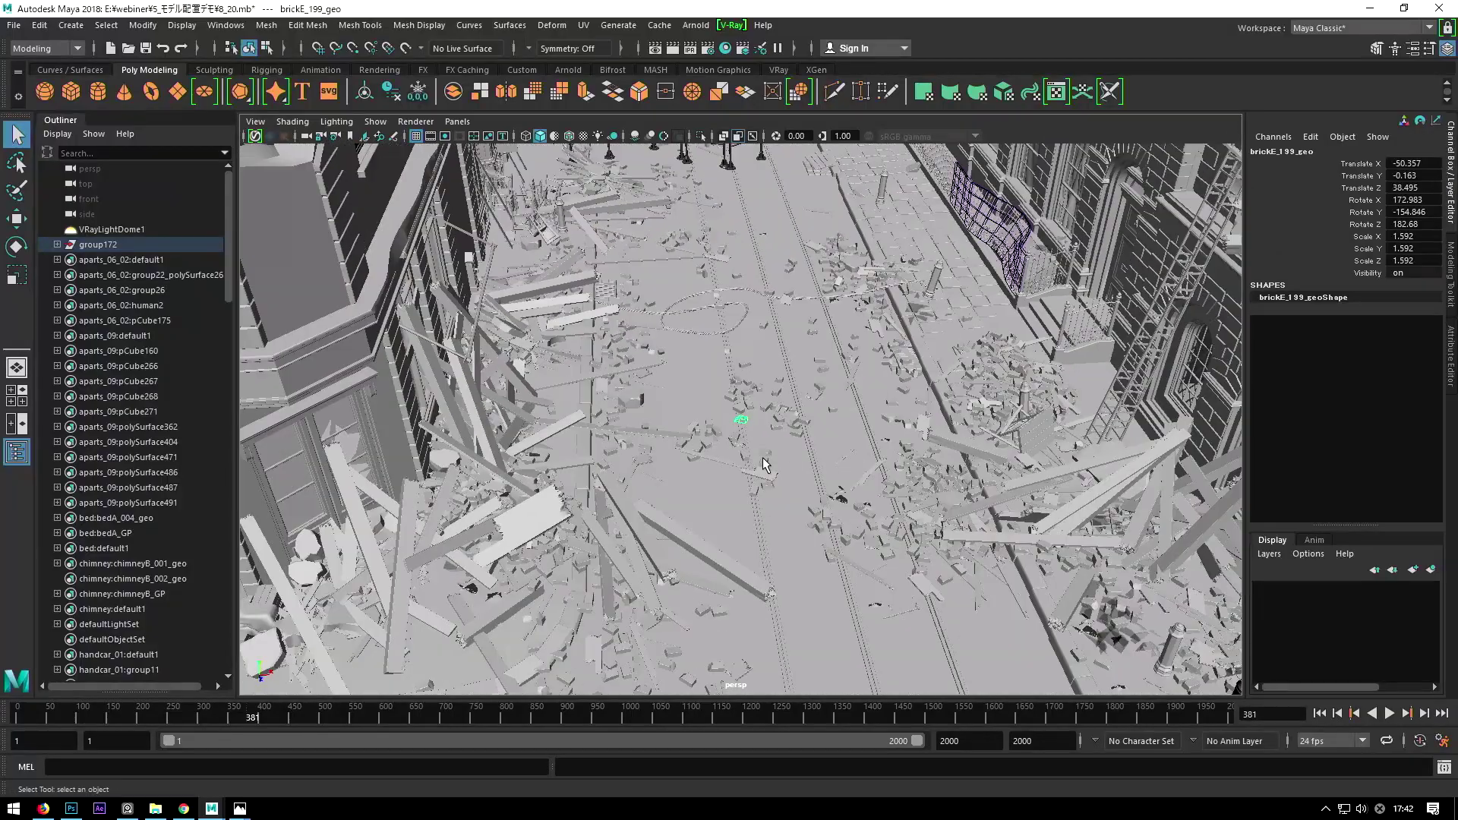
{"action": "scroll", "coordinate": [741, 429], "scroll_direction": "up", "scroll_amount": 3}
{"action": "scroll", "coordinate": [743, 424], "scroll_direction": "up", "scroll_amount": 3}
{"action": "scroll", "coordinate": [742, 423], "scroll_direction": "up", "scroll_amount": 3}
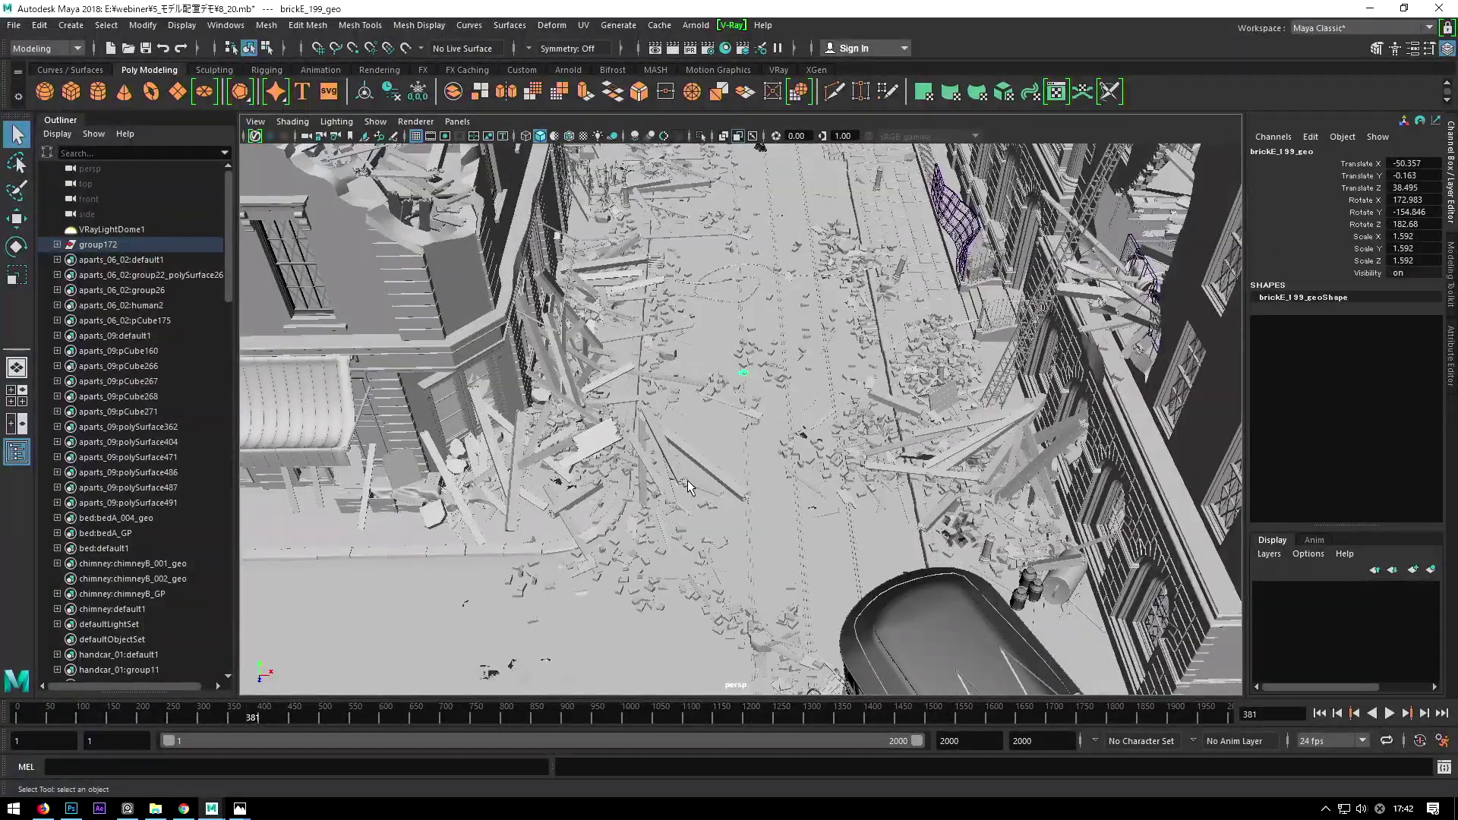
{"action": "left_click_drag", "start_coordinate": [712, 460], "coordinate": [655, 483], "text": "alt"}
{"action": "scroll", "coordinate": [659, 460], "scroll_direction": "up", "scroll_amount": 3}
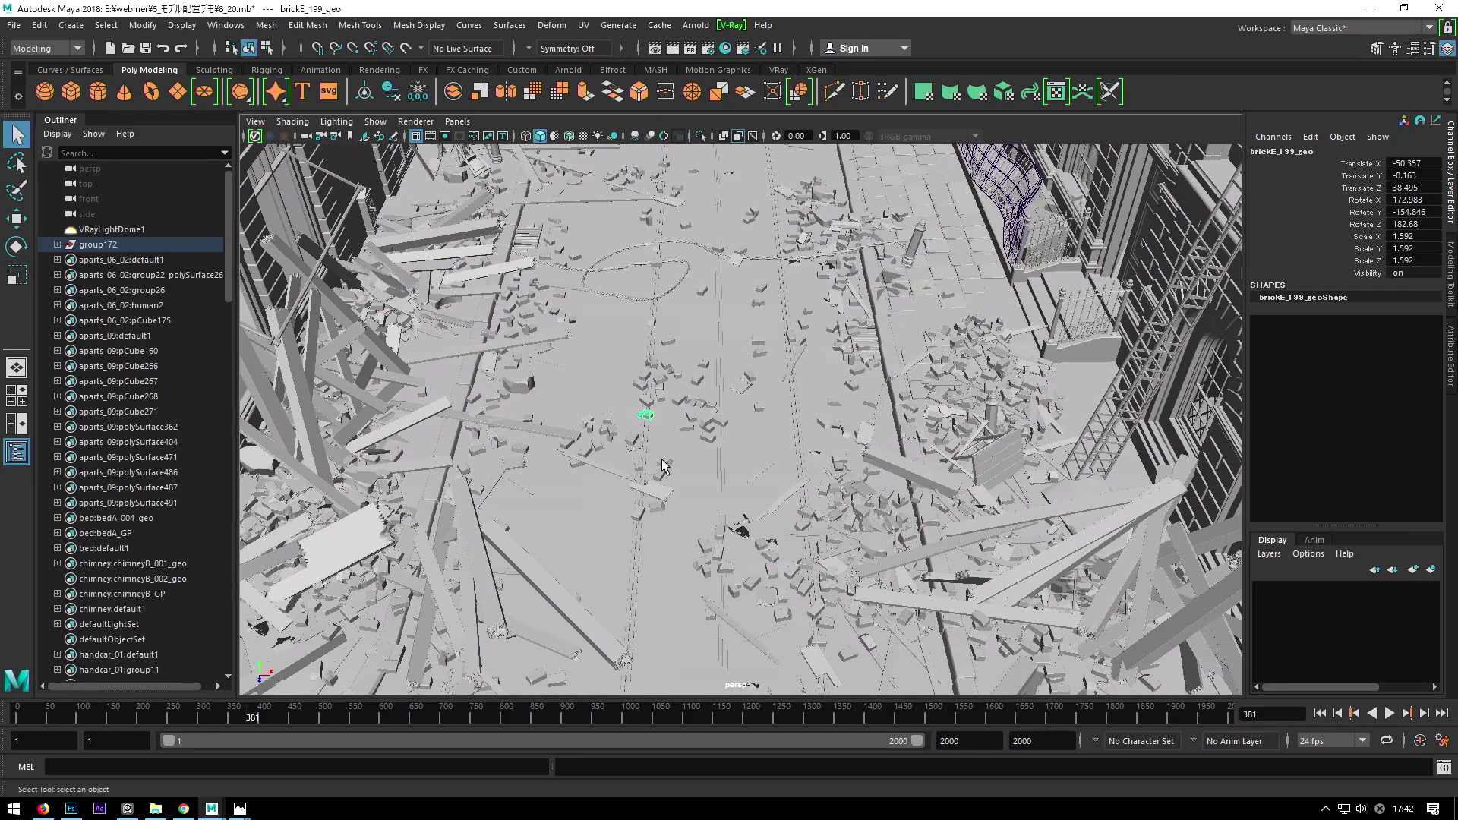
{"action": "left_click", "coordinate": [662, 465]}
{"action": "key", "text": "f"}
{"action": "scroll", "coordinate": [683, 451], "scroll_direction": "down", "scroll_amount": 5}
{"action": "scroll", "coordinate": [708, 443], "scroll_direction": "down", "scroll_amount": 3}
{"action": "mouse_move", "coordinate": [708, 444]}
{"action": "left_mouse_down", "text": "alt"}
{"action": "mouse_move", "coordinate": [673, 458]}
{"action": "mouse_move", "coordinate": [727, 427]}
{"action": "left_mouse_up", "text": "alt"}
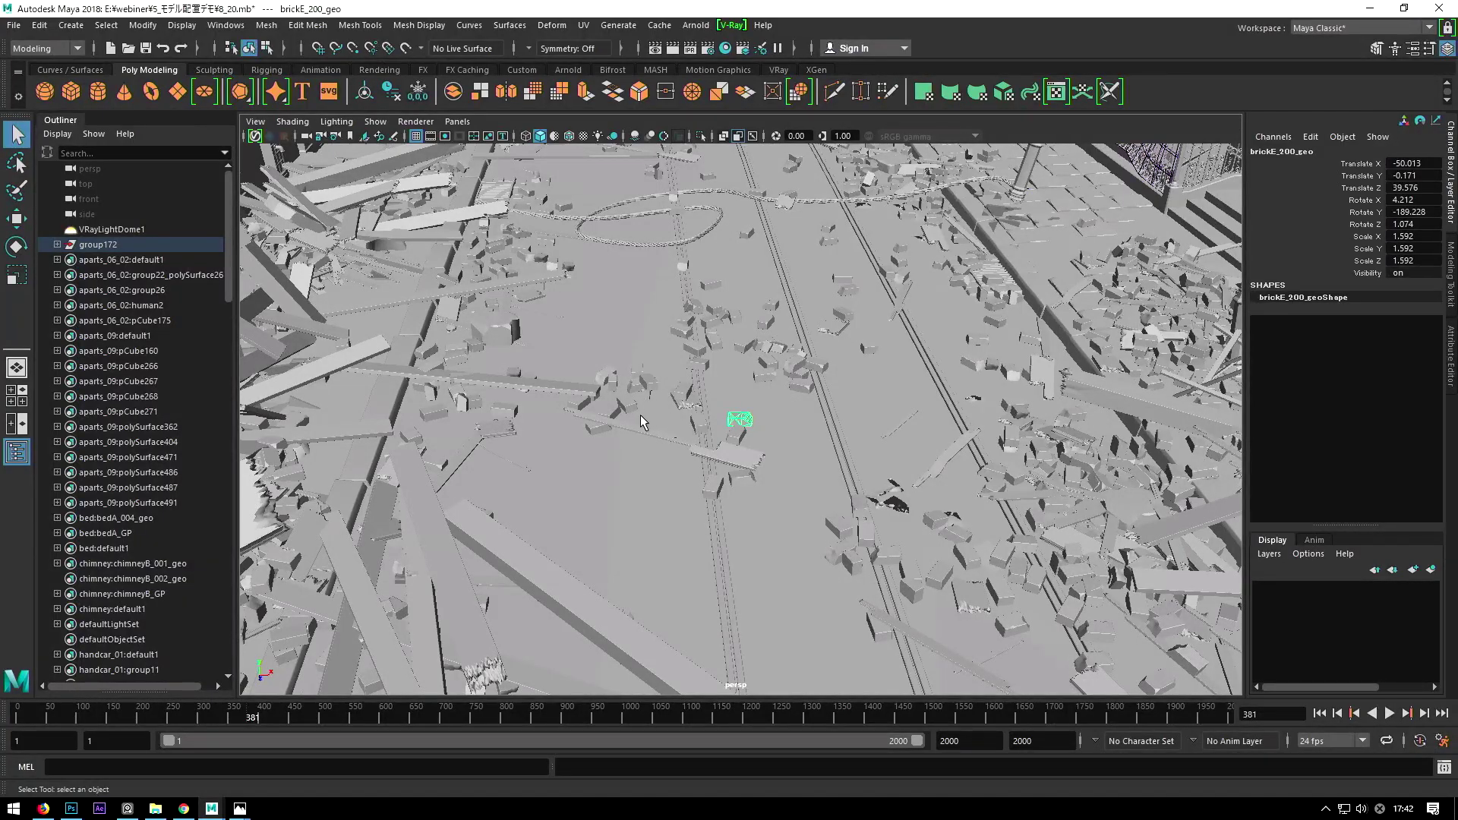
{"action": "mouse_move", "coordinate": [640, 422]}
{"action": "left_mouse_down", "text": "alt"}
{"action": "mouse_move", "coordinate": [663, 489]}
{"action": "mouse_move", "coordinate": [784, 486]}
{"action": "mouse_move", "coordinate": [766, 452]}
{"action": "mouse_move", "coordinate": [786, 456]}
{"action": "mouse_move", "coordinate": [700, 517]}
{"action": "left_mouse_up", "text": "alt"}
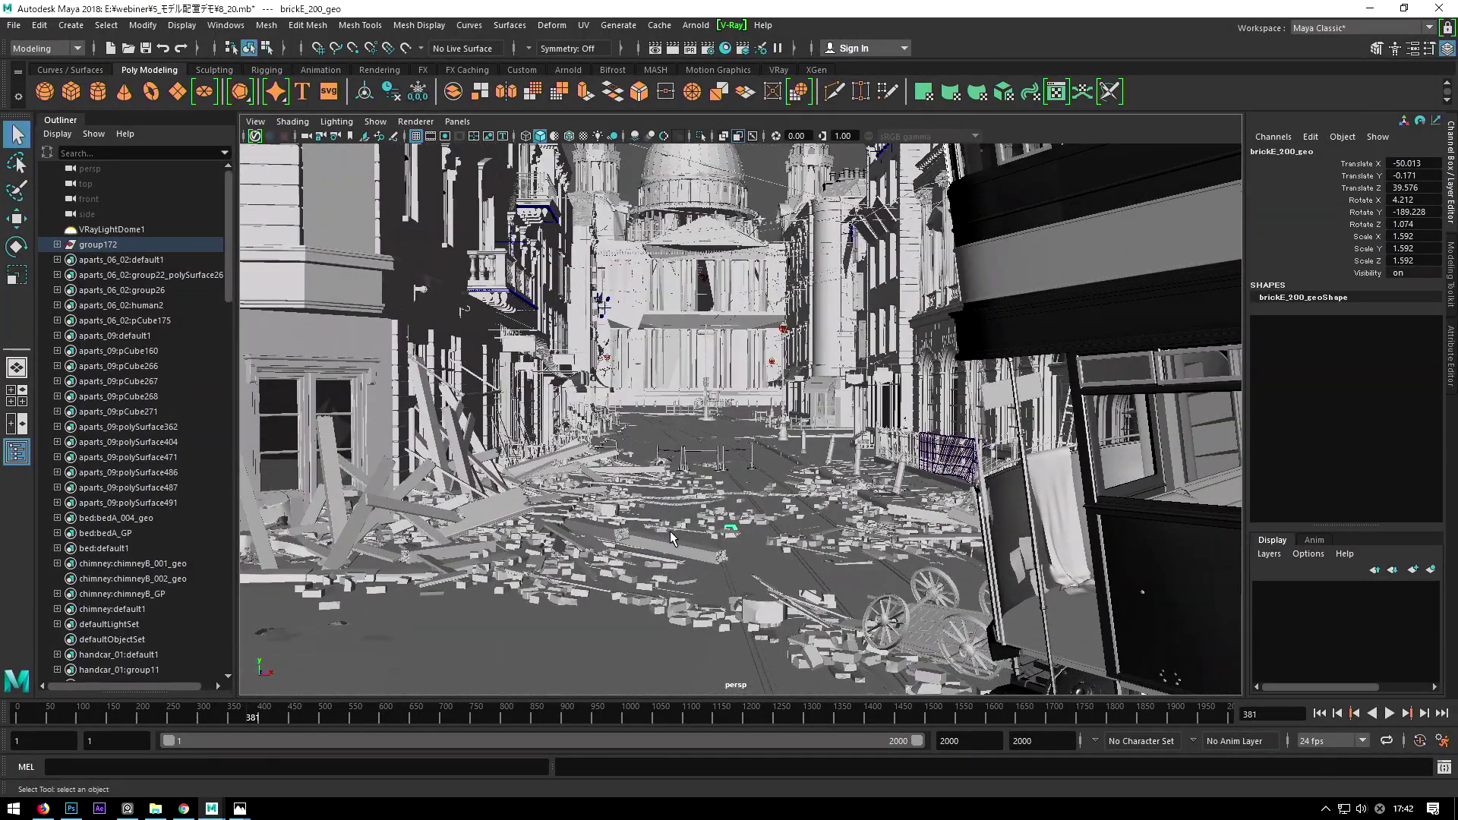
{"action": "mouse_move", "coordinate": [721, 522]}
{"action": "left_mouse_down", "text": "alt"}
{"action": "mouse_move", "coordinate": [713, 543]}
{"action": "mouse_move", "coordinate": [722, 418]}
{"action": "mouse_move", "coordinate": [753, 458]}
{"action": "mouse_move", "coordinate": [821, 430]}
{"action": "mouse_move", "coordinate": [740, 470]}
{"action": "mouse_move", "coordinate": [715, 459]}
{"action": "mouse_move", "coordinate": [701, 509]}
{"action": "left_mouse_up", "text": "alt"}
Step: Select a rubble brick, frame it, and zoom and orbit over the debris street
{"action": "left_click", "coordinate": [822, 430]}
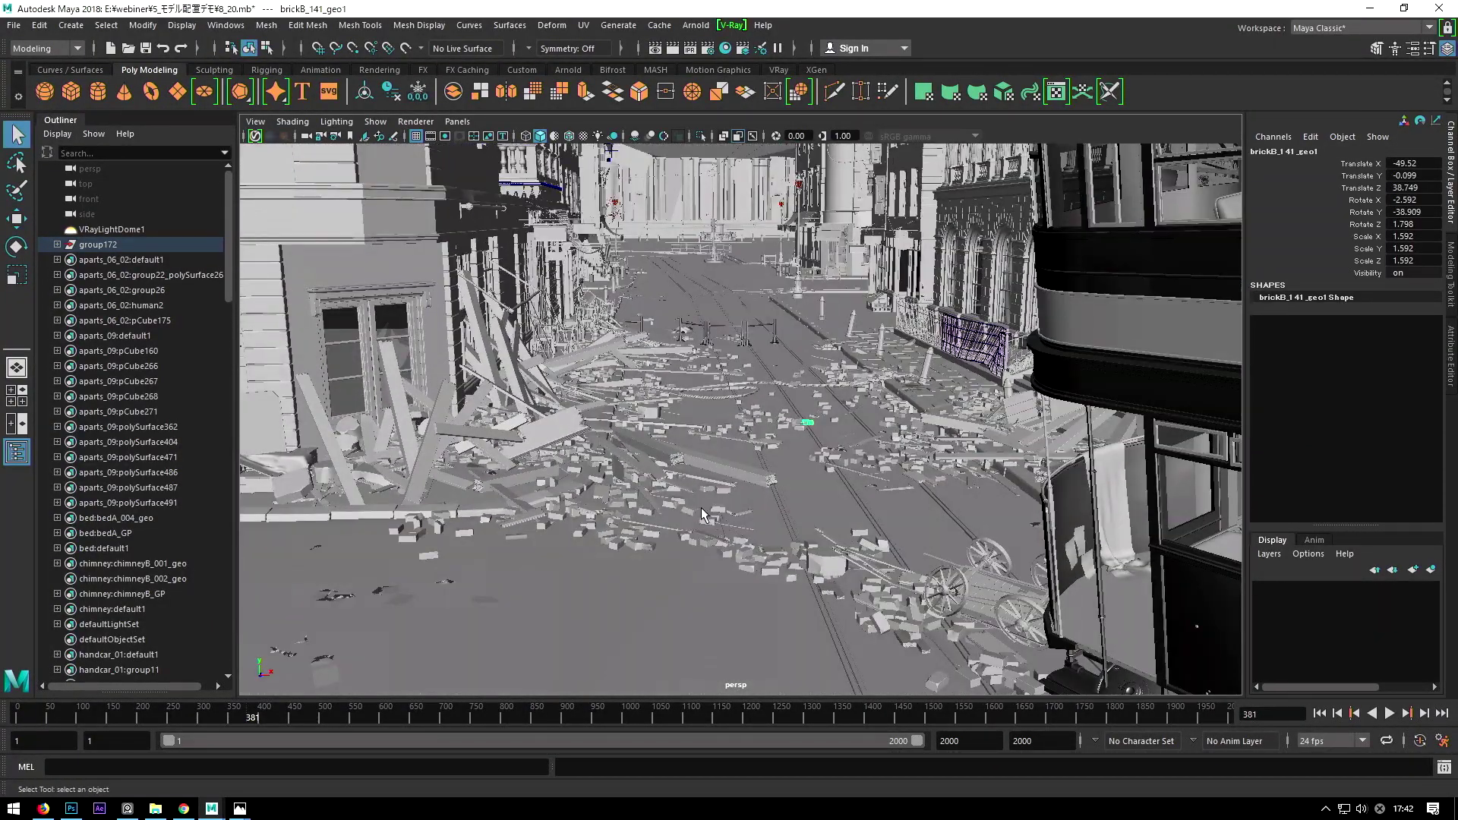
{"action": "left_click", "coordinate": [689, 515]}
{"action": "key", "text": "f"}
{"action": "scroll", "coordinate": [712, 502], "scroll_direction": "down", "scroll_amount": 5}
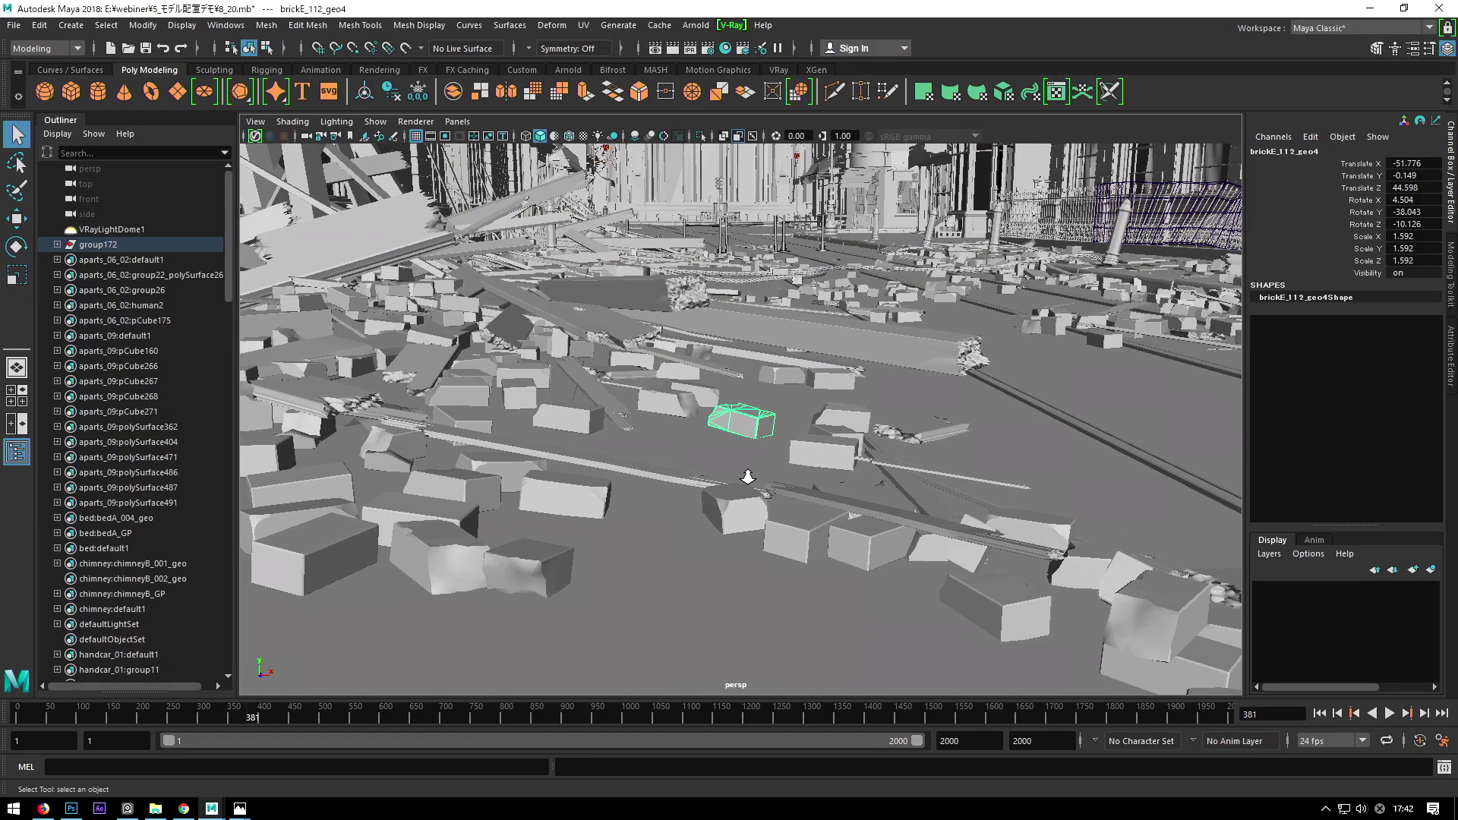
{"action": "scroll", "coordinate": [742, 490], "scroll_direction": "down", "scroll_amount": 3}
{"action": "scroll", "coordinate": [743, 498], "scroll_direction": "down", "scroll_amount": 5}
{"action": "scroll", "coordinate": [751, 501], "scroll_direction": "down", "scroll_amount": 3}
{"action": "scroll", "coordinate": [760, 504], "scroll_direction": "down", "scroll_amount": 2}
{"action": "scroll", "coordinate": [768, 506], "scroll_direction": "down", "scroll_amount": 2}
{"action": "scroll", "coordinate": [767, 506], "scroll_direction": "up", "scroll_amount": 2}
{"action": "mouse_move", "coordinate": [740, 509]}
{"action": "left_mouse_down", "text": "alt"}
{"action": "mouse_move", "coordinate": [729, 558]}
{"action": "mouse_move", "coordinate": [690, 385]}
{"action": "left_mouse_up", "text": "alt"}
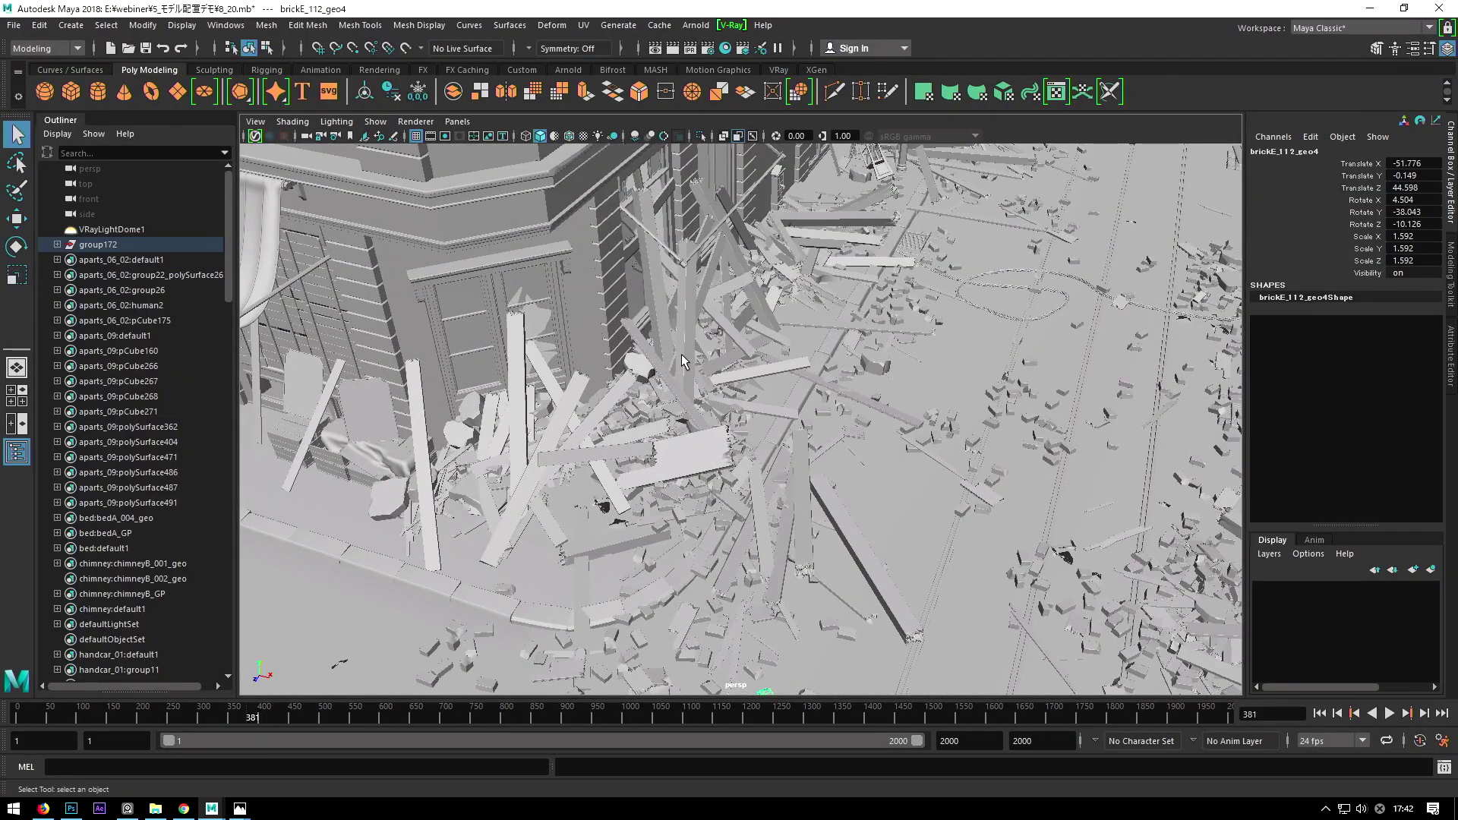
Step: Select broken wood planks including brokenwood_001_geo2 and orbit toward the tram and corner building
{"action": "left_click", "coordinate": [682, 360]}
{"action": "scroll", "coordinate": [729, 411], "scroll_direction": "down", "scroll_amount": 3}
{"action": "mouse_move", "coordinate": [748, 462]}
{"action": "left_mouse_down", "text": "alt"}
{"action": "mouse_move", "coordinate": [698, 471]}
{"action": "mouse_move", "coordinate": [660, 457]}
{"action": "left_mouse_up", "text": "alt"}
{"action": "left_click", "coordinate": [654, 457]}
{"action": "middle_click_drag", "start_coordinate": [655, 458], "coordinate": [684, 438], "text": "alt"}
{"action": "mouse_move", "coordinate": [684, 439]}
{"action": "left_mouse_down", "text": "alt"}
{"action": "mouse_move", "coordinate": [647, 480]}
{"action": "mouse_move", "coordinate": [735, 429]}
{"action": "mouse_move", "coordinate": [665, 435]}
{"action": "mouse_move", "coordinate": [732, 490]}
{"action": "left_mouse_up", "text": "alt"}
{"action": "scroll", "coordinate": [678, 460], "scroll_direction": "up", "scroll_amount": 3}
{"action": "scroll", "coordinate": [735, 429], "scroll_direction": "up", "scroll_amount": 3}
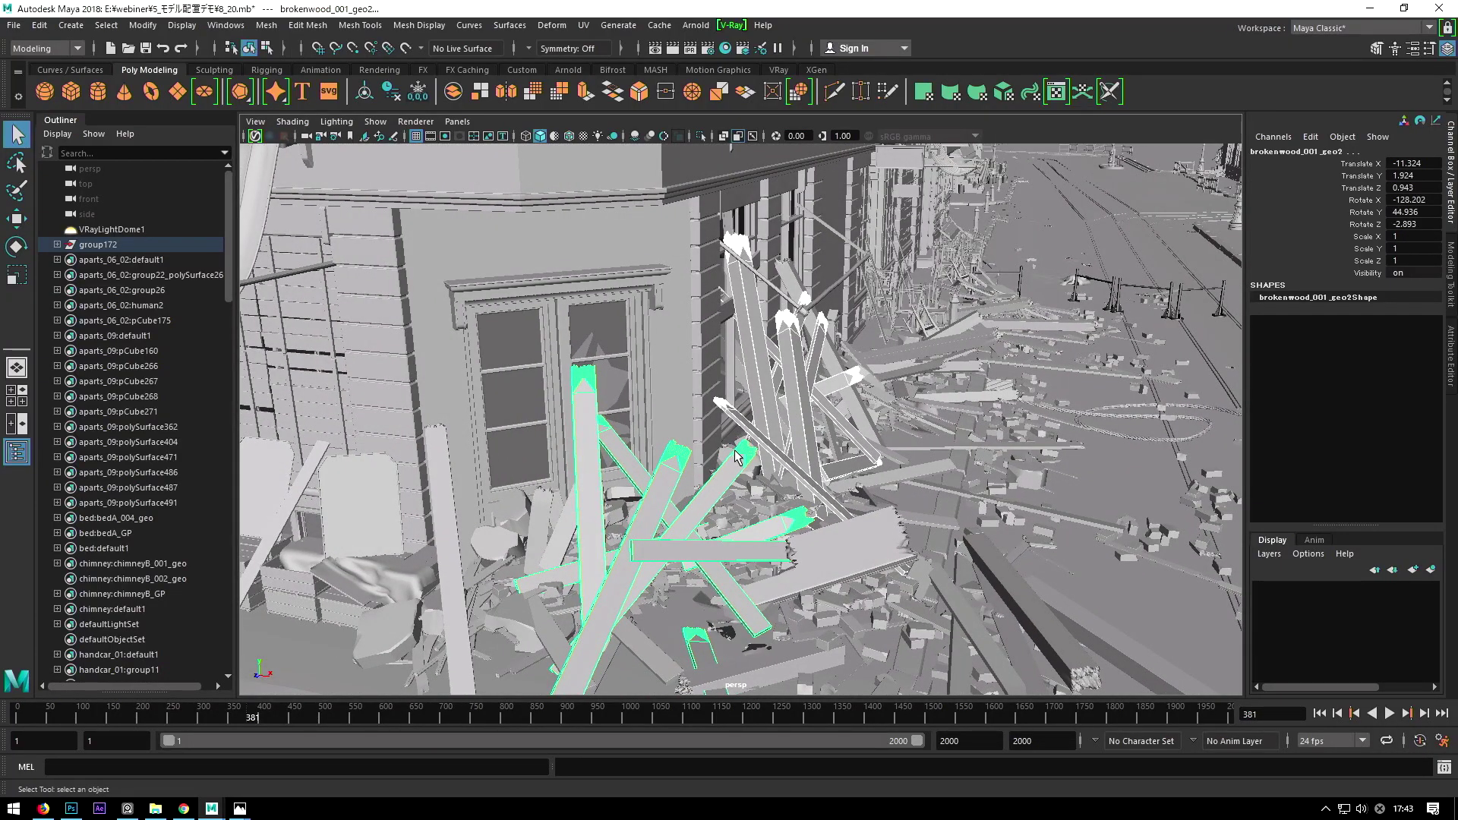
{"action": "scroll", "coordinate": [735, 454], "scroll_direction": "down", "scroll_amount": 2}
{"action": "scroll", "coordinate": [680, 503], "scroll_direction": "down", "scroll_amount": 1}
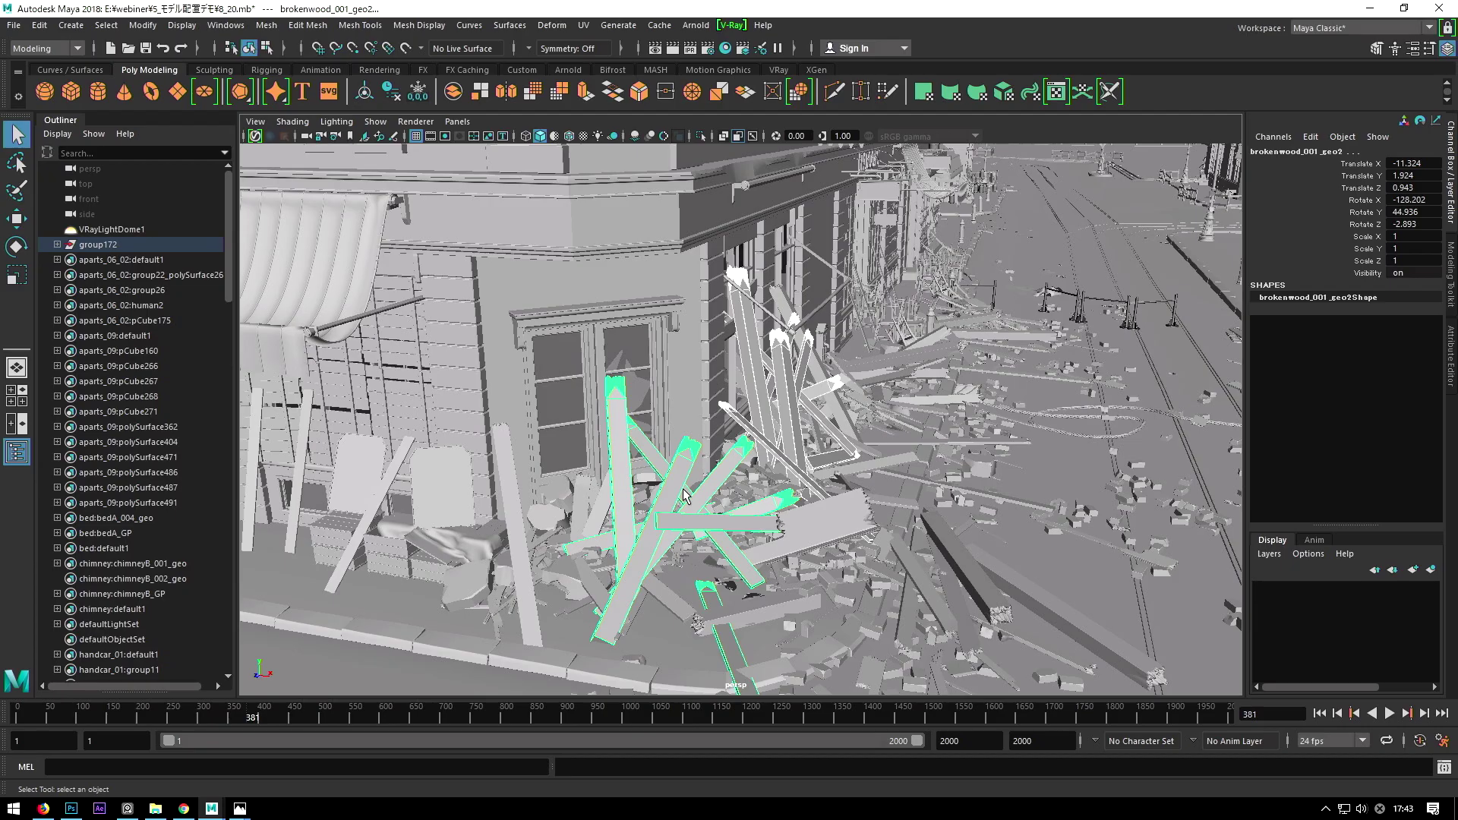
{"action": "scroll", "coordinate": [681, 501], "scroll_direction": "down", "scroll_amount": 3}
{"action": "scroll", "coordinate": [681, 493], "scroll_direction": "down", "scroll_amount": 1}
{"action": "scroll", "coordinate": [682, 481], "scroll_direction": "up", "scroll_amount": 1}
Step: Orbit around the building facade, damaged balcony planks and the corner debris near the tram
{"action": "left_click_drag", "start_coordinate": [682, 482], "coordinate": [649, 300], "text": "alt"}
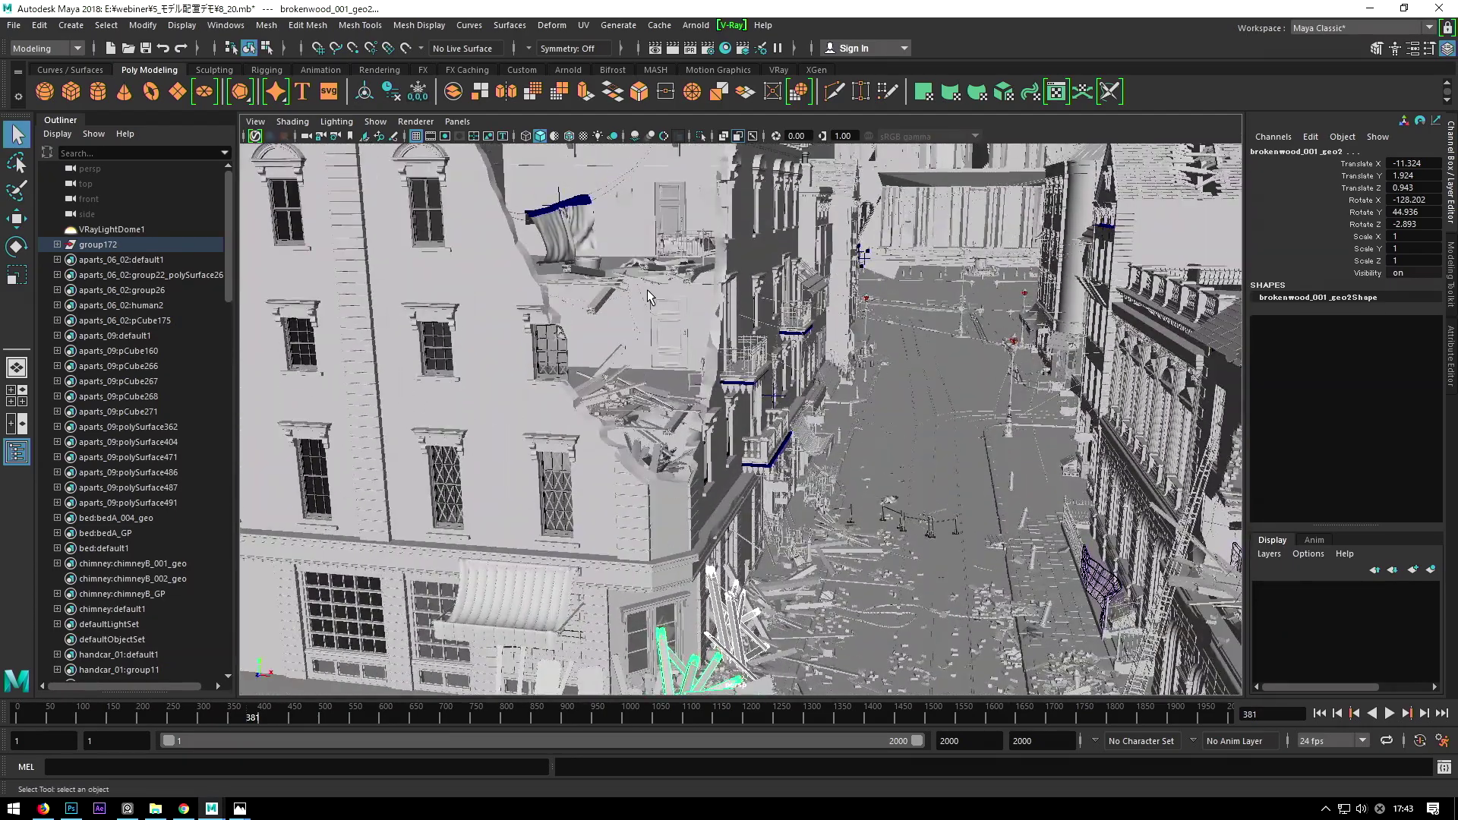
{"action": "left_click_drag", "start_coordinate": [674, 232], "coordinate": [659, 212], "text": "alt"}
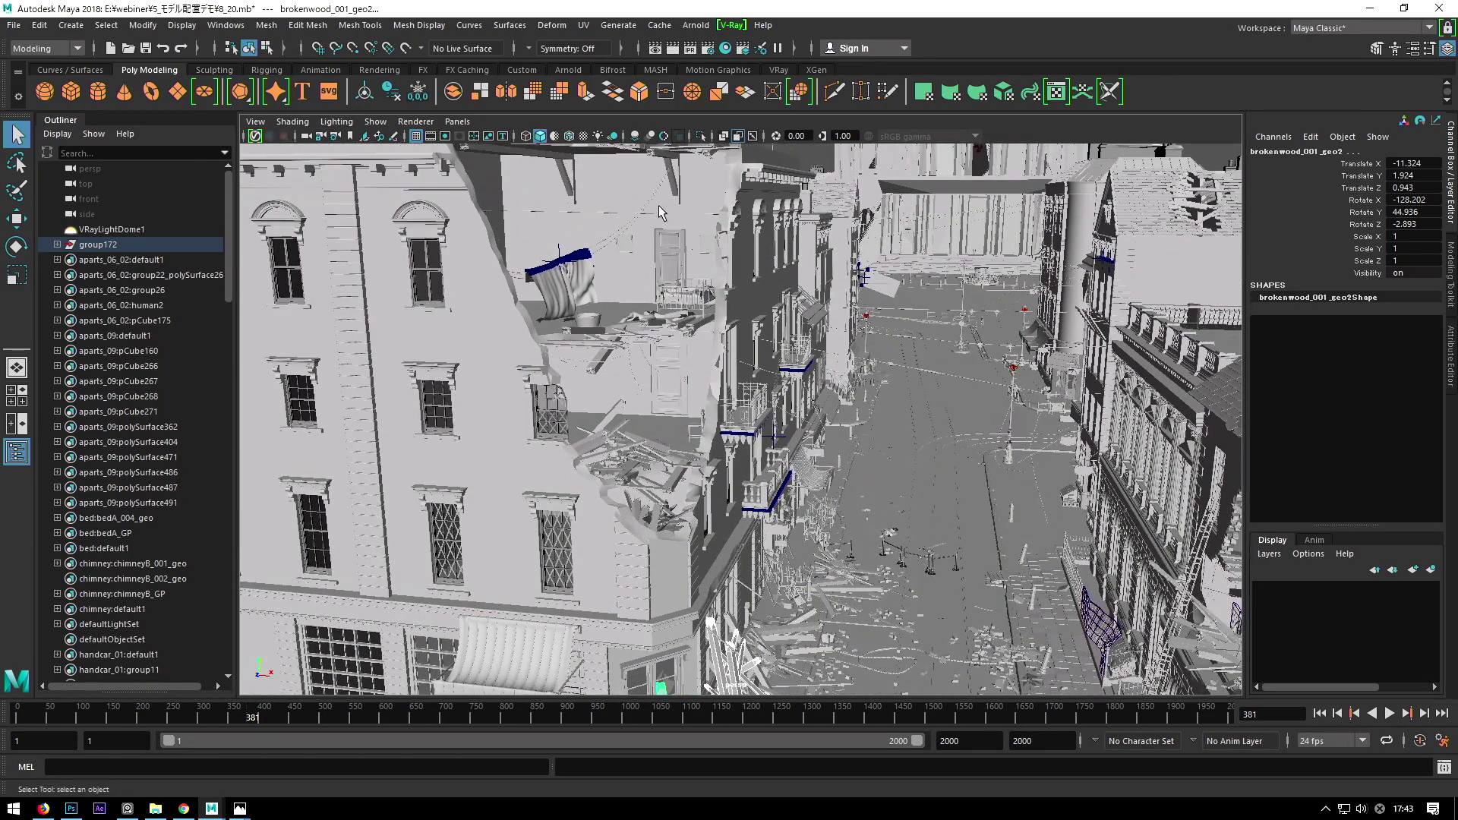
{"action": "left_click_drag", "start_coordinate": [657, 349], "coordinate": [669, 380], "text": "alt"}
{"action": "scroll", "coordinate": [683, 456], "scroll_direction": "up", "scroll_amount": 2}
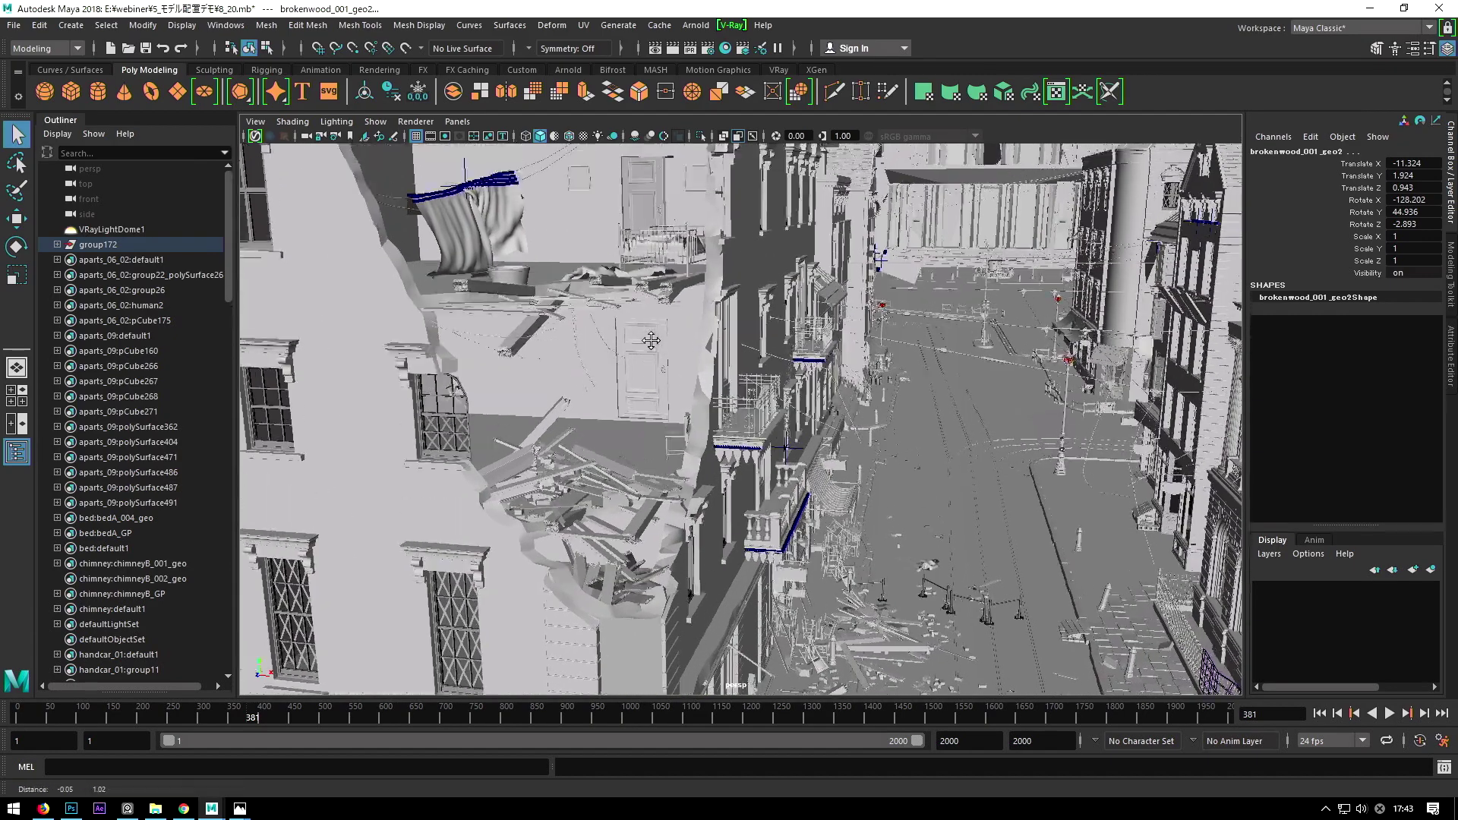
{"action": "scroll", "coordinate": [694, 488], "scroll_direction": "up", "scroll_amount": 2}
{"action": "scroll", "coordinate": [636, 512], "scroll_direction": "down", "scroll_amount": 3}
{"action": "left_click_drag", "start_coordinate": [698, 266], "coordinate": [702, 343], "text": "alt"}
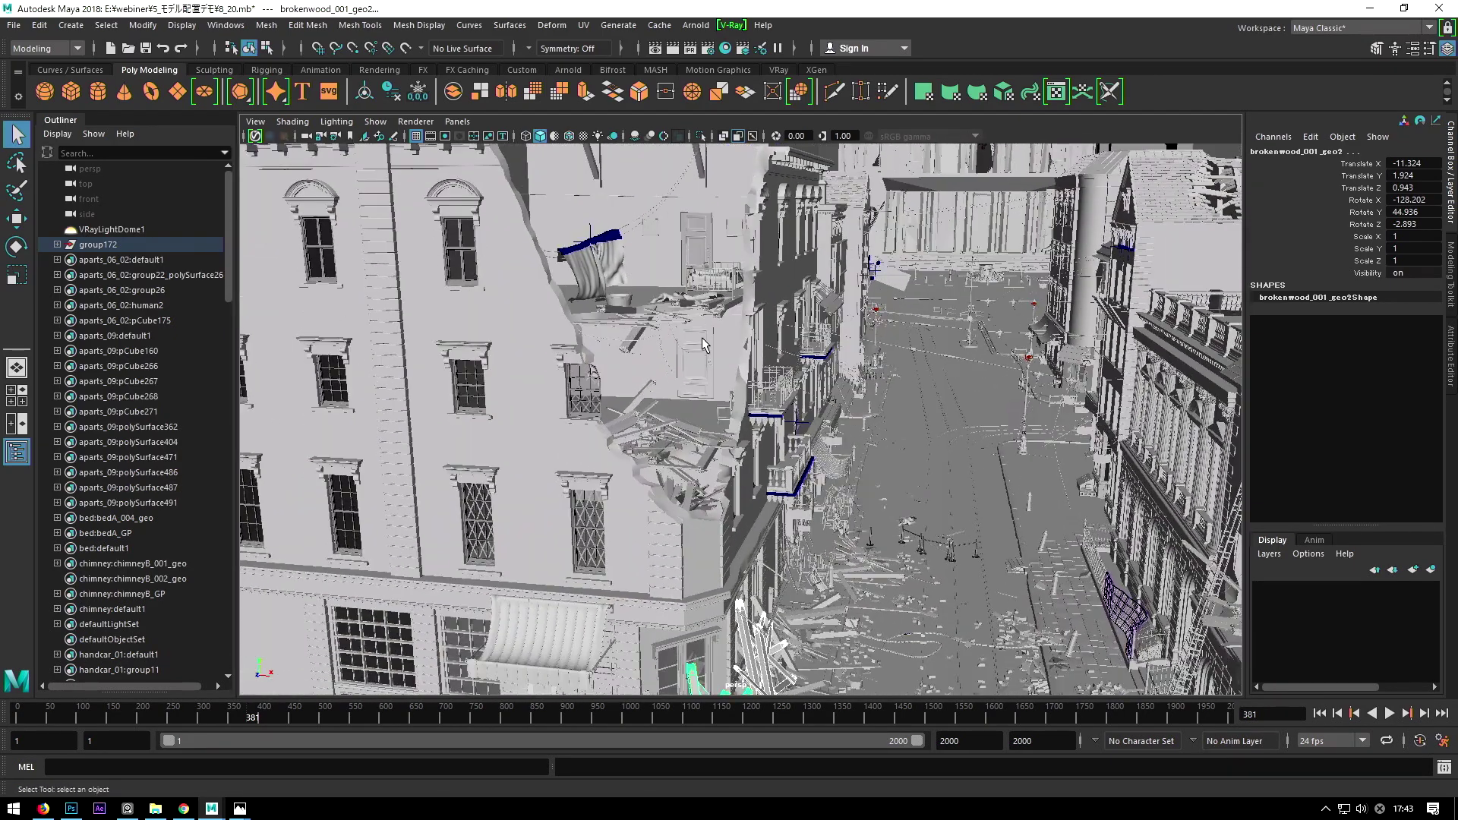
{"action": "mouse_move", "coordinate": [792, 653]}
{"action": "left_mouse_down", "text": "alt"}
{"action": "mouse_move", "coordinate": [723, 422]}
{"action": "mouse_move", "coordinate": [700, 416]}
{"action": "mouse_move", "coordinate": [582, 230]}
{"action": "left_mouse_up", "text": "alt"}
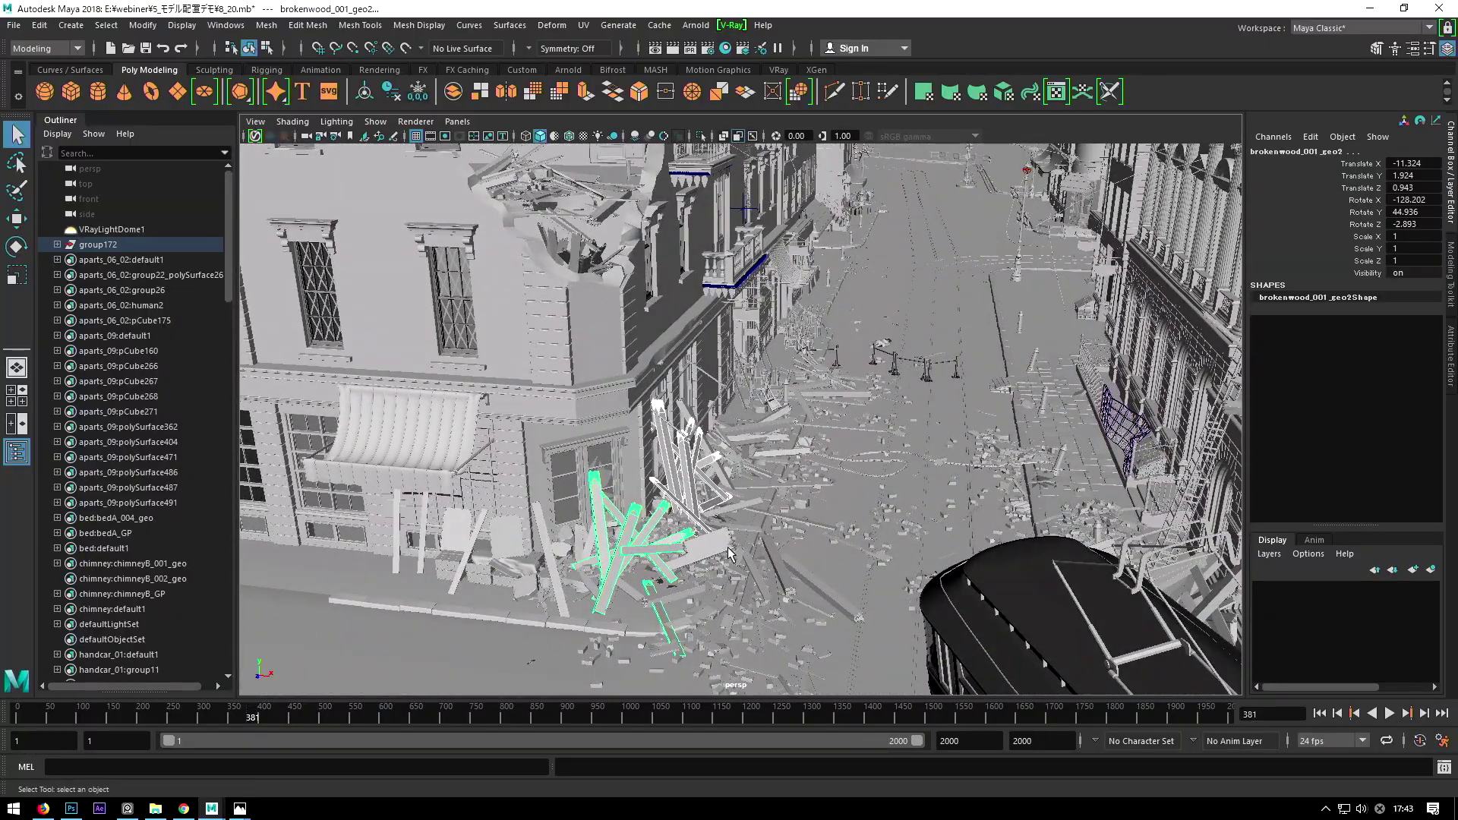
{"action": "mouse_move", "coordinate": [728, 552]}
{"action": "left_mouse_down", "text": "alt"}
{"action": "mouse_move", "coordinate": [649, 461]}
{"action": "mouse_move", "coordinate": [584, 624]}
{"action": "left_mouse_up", "text": "alt"}
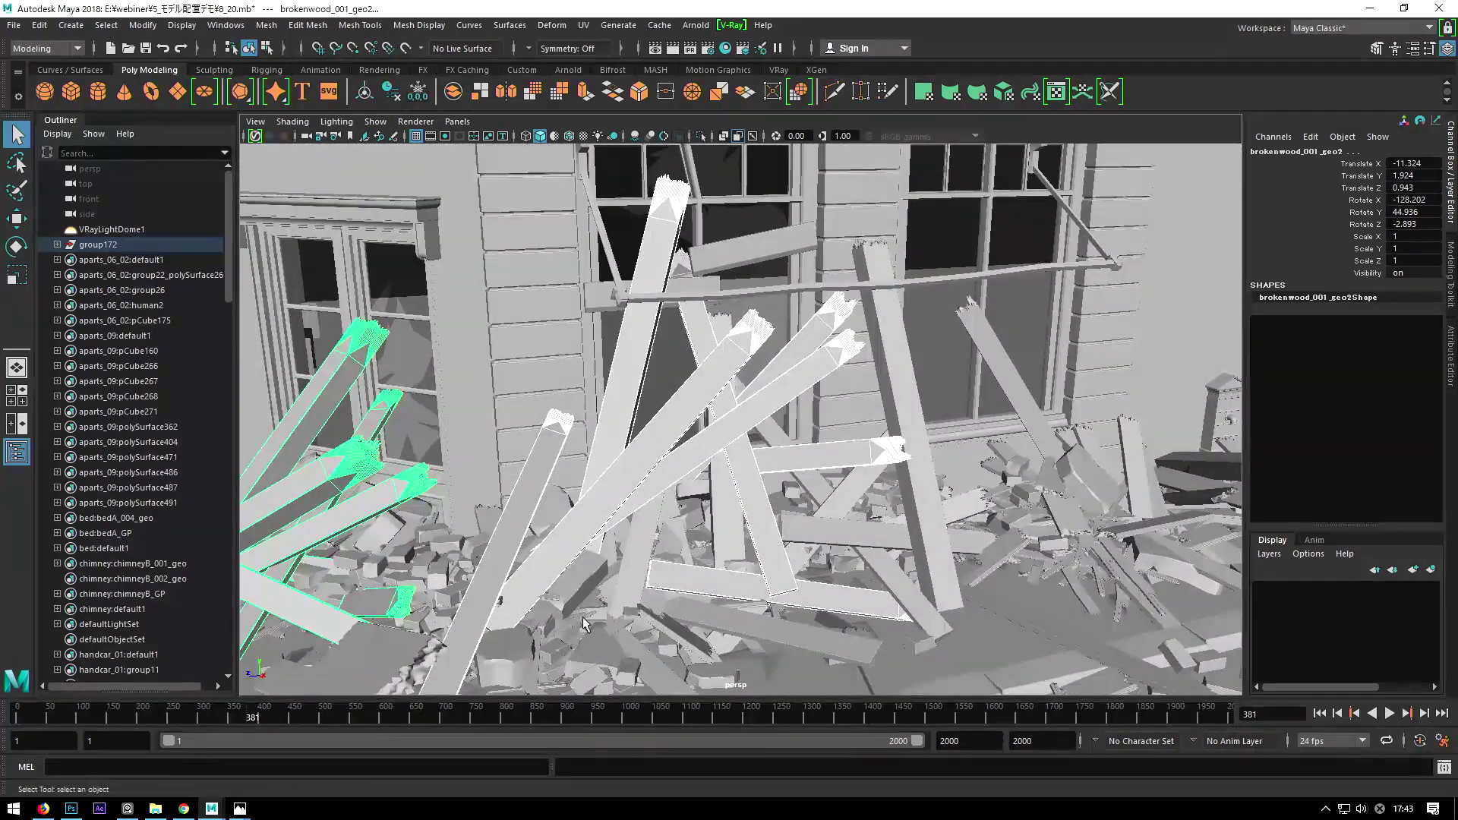
{"action": "scroll", "coordinate": [679, 389], "scroll_direction": "down", "scroll_amount": 3}
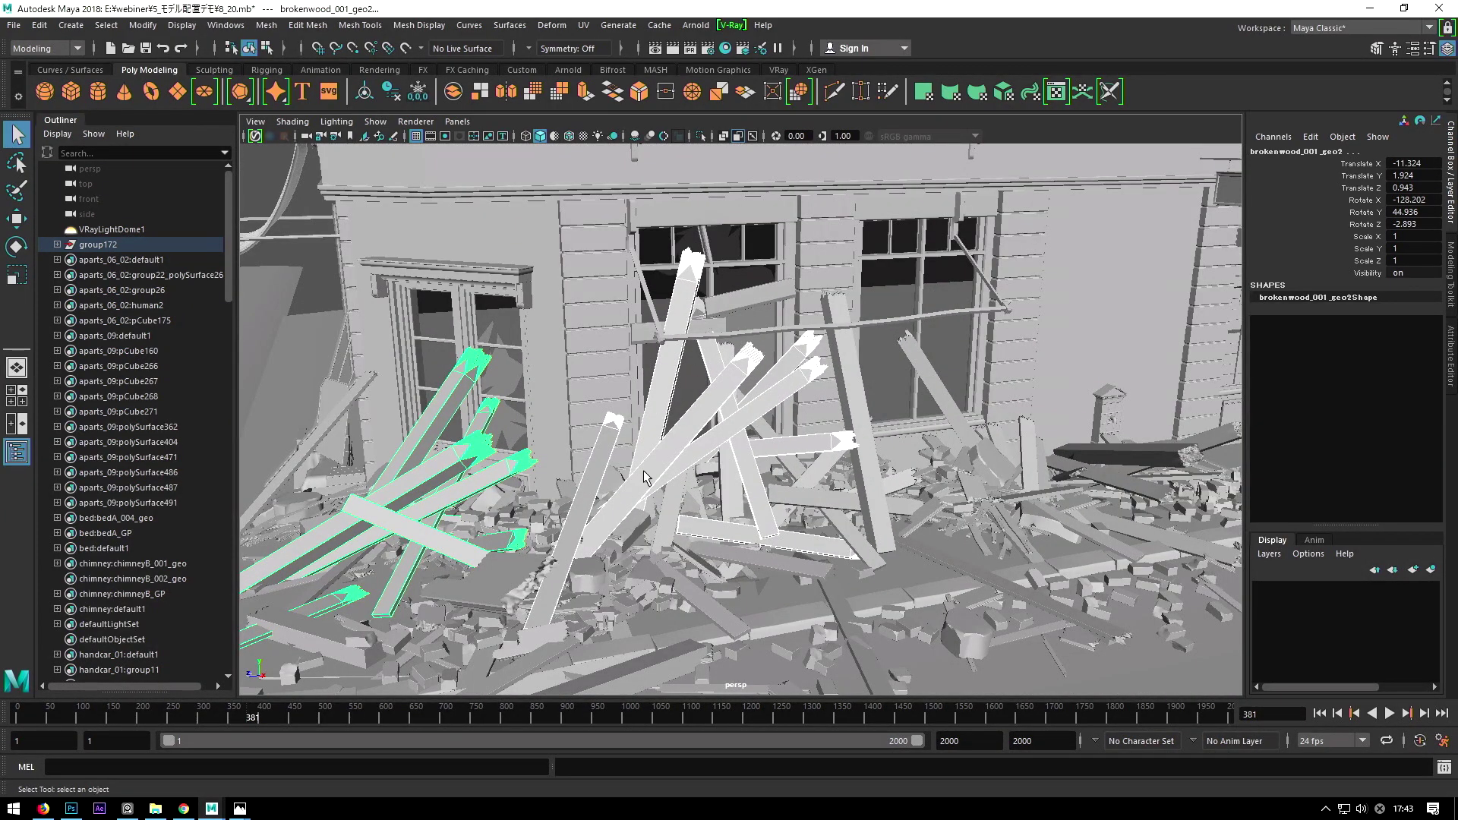
{"action": "scroll", "coordinate": [705, 401], "scroll_direction": "down", "scroll_amount": 2}
{"action": "left_click_drag", "start_coordinate": [688, 535], "coordinate": [754, 553], "text": "alt"}
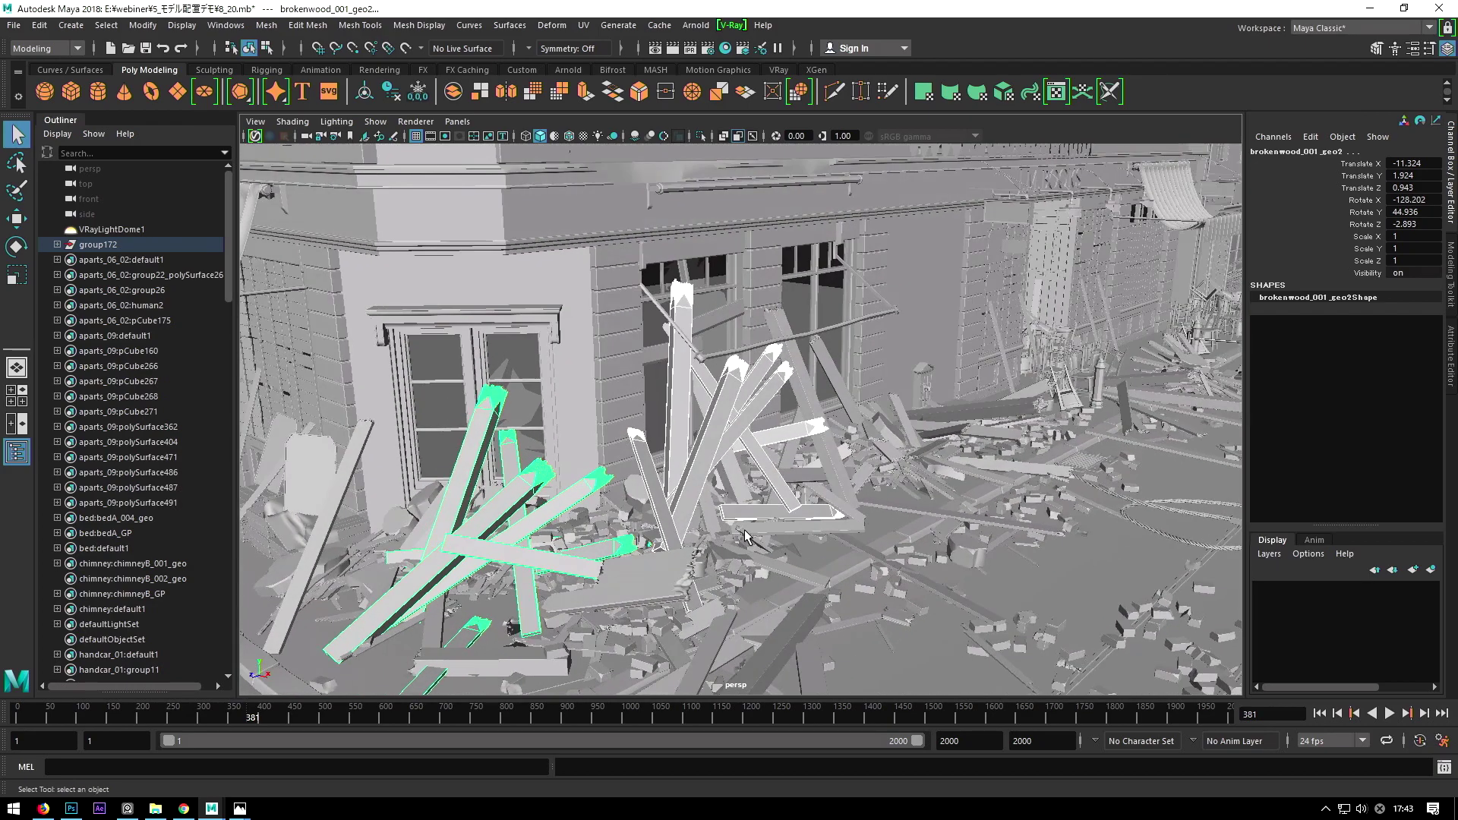
Step: Select plank brokenwoodbigE_001_geo1 and look through the render camera cam01
{"action": "left_click", "coordinate": [808, 559]}
{"action": "left_click", "coordinate": [457, 122]}
{"action": "left_click", "coordinate": [645, 146]}
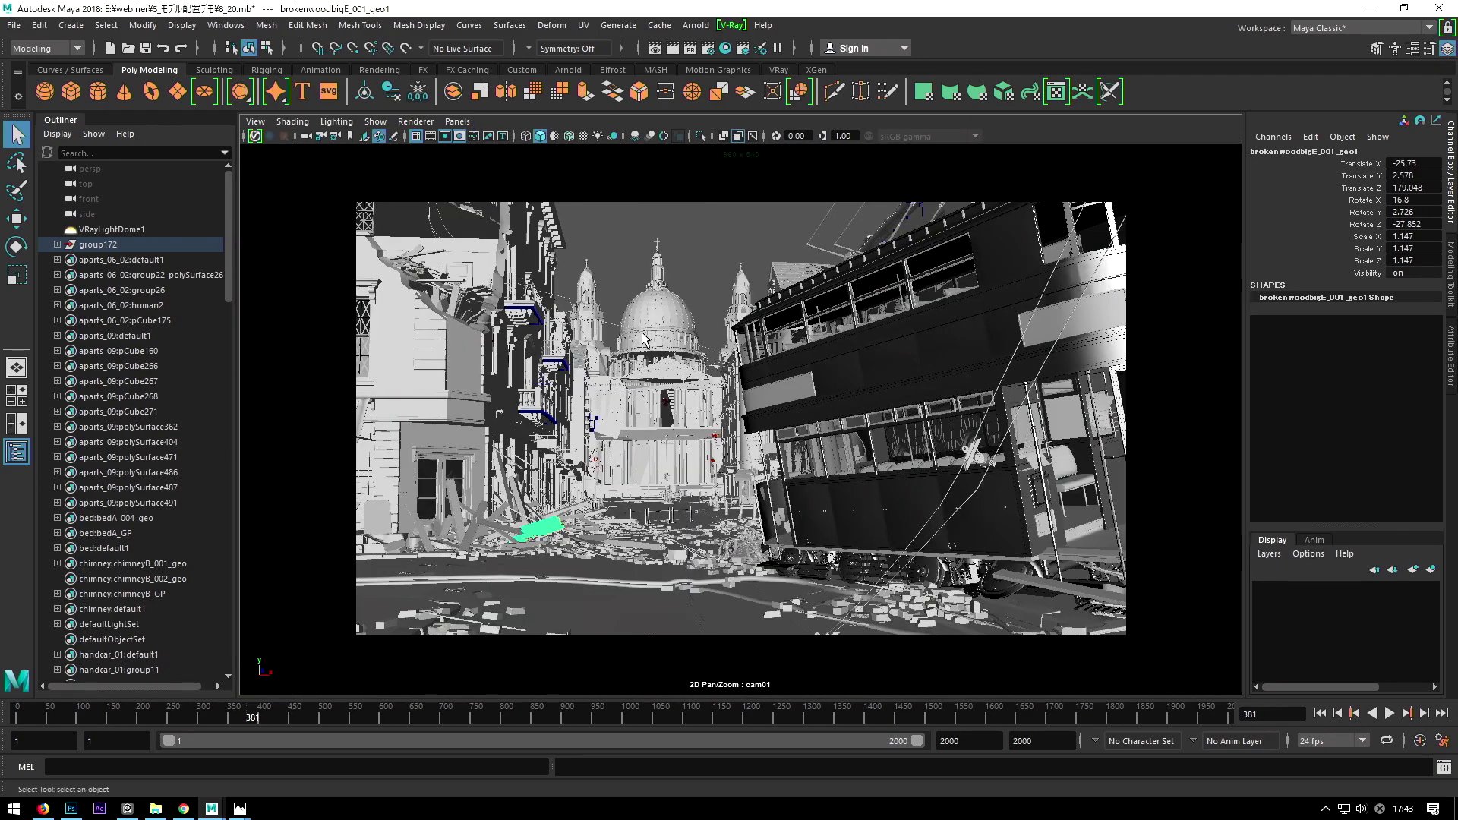
Step: Select wood piece brokenwoodA_019_geo and frame it in the perspective view
{"action": "left_click", "coordinate": [688, 252]}
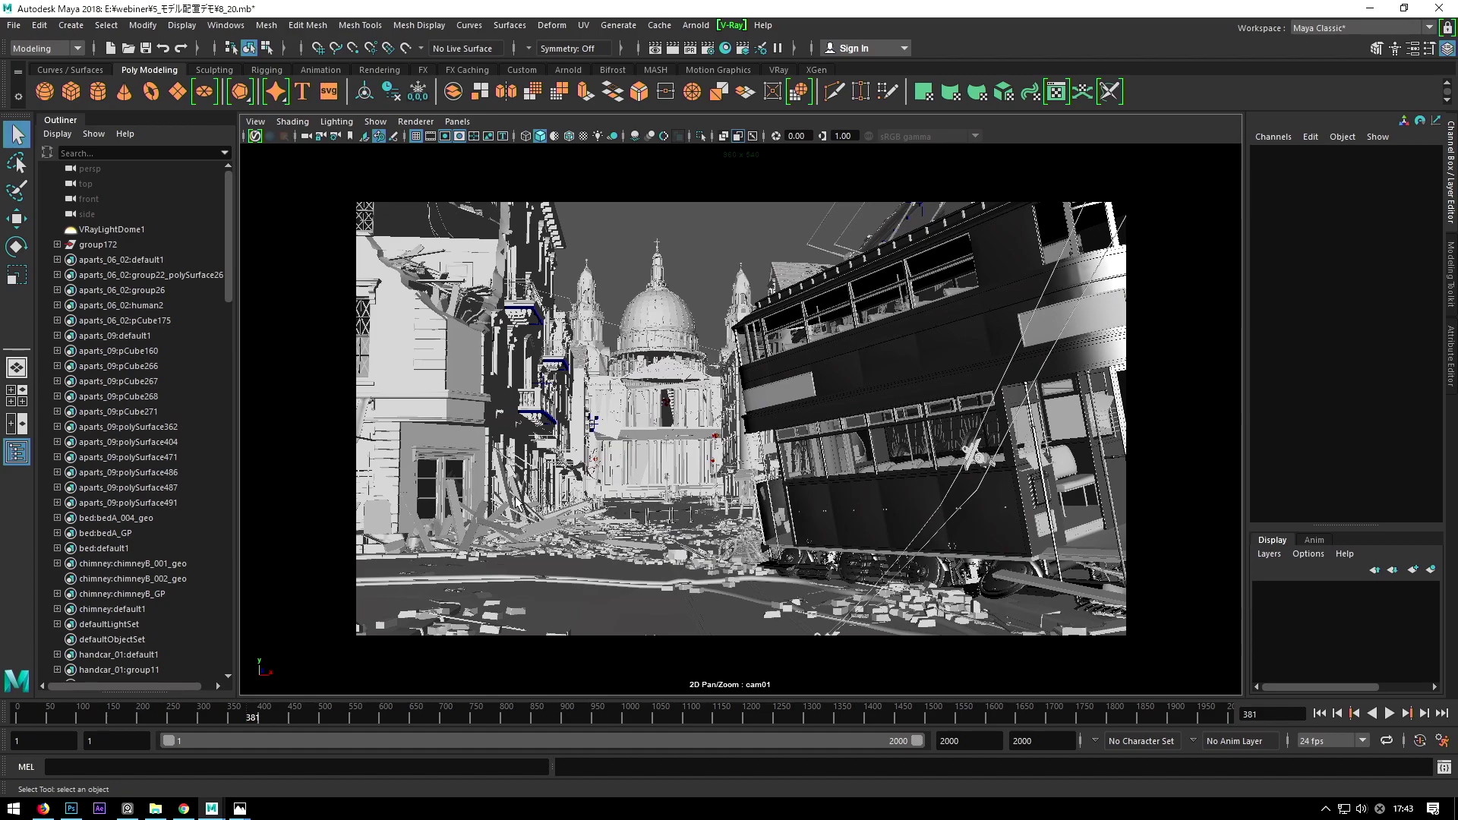
{"action": "left_click", "coordinate": [448, 287]}
{"action": "key", "text": "f"}
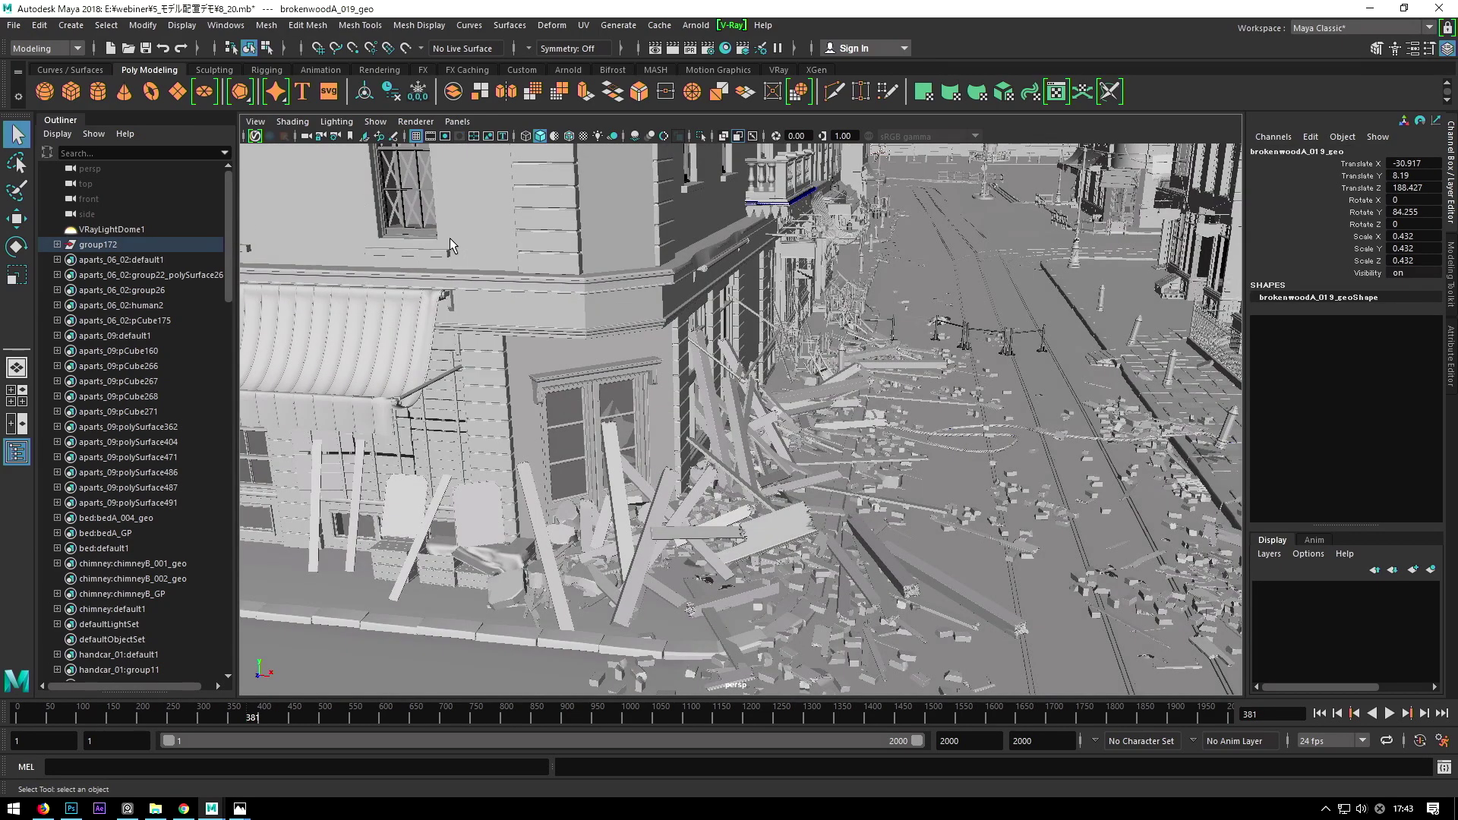
{"action": "mouse_move", "coordinate": [642, 389]}
{"action": "left_mouse_down", "text": "alt"}
{"action": "mouse_move", "coordinate": [699, 449]}
{"action": "mouse_move", "coordinate": [682, 463]}
{"action": "left_mouse_up", "text": "alt"}
Step: Select brokenwoodA_025_geo and orbit past the cathedral to a close, level view of the tram
{"action": "left_click", "coordinate": [699, 450]}
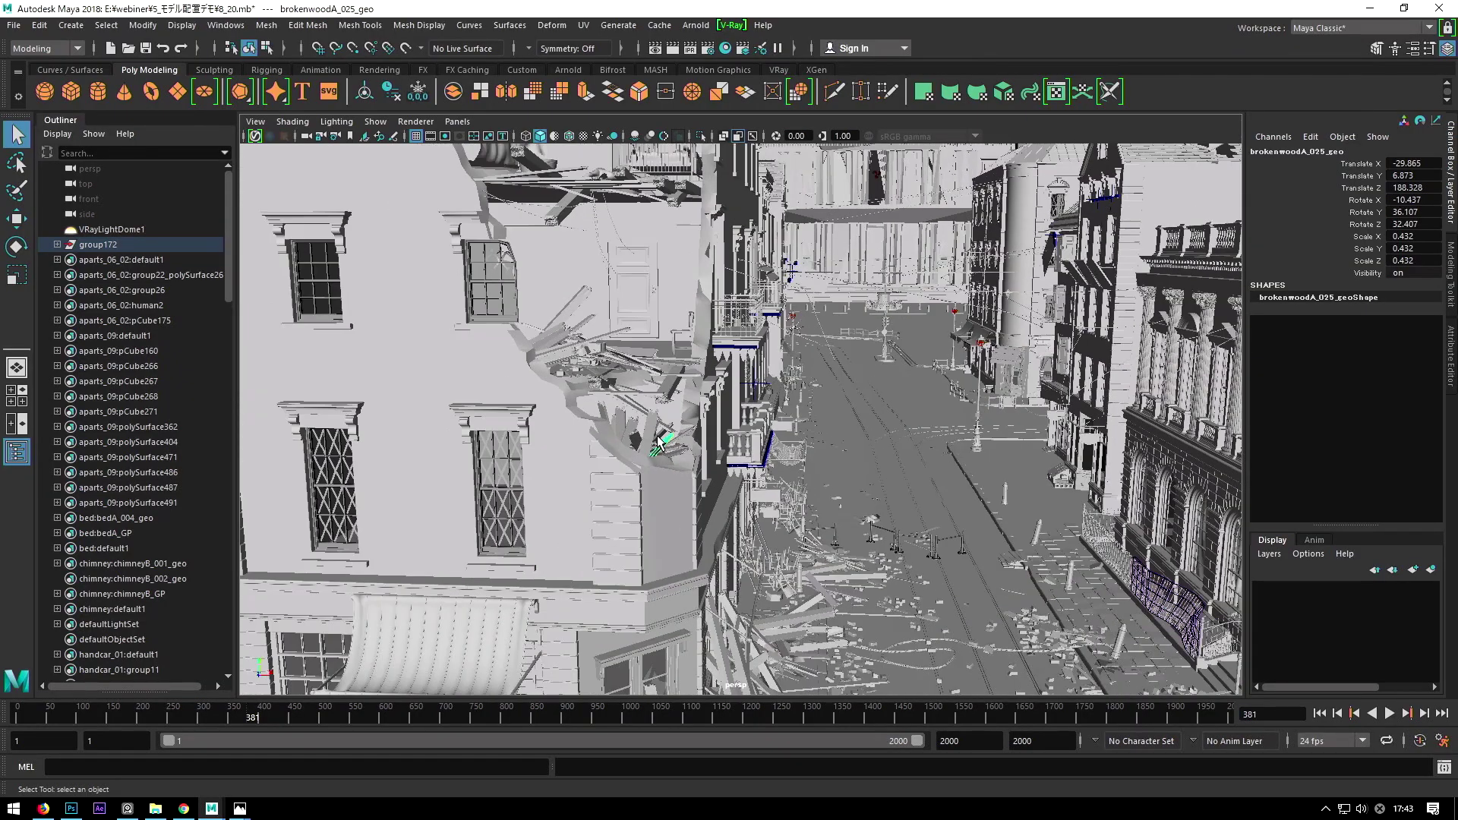
{"action": "mouse_move", "coordinate": [620, 470]}
{"action": "left_mouse_down", "text": "alt"}
{"action": "mouse_move", "coordinate": [653, 390]}
{"action": "mouse_move", "coordinate": [683, 388]}
{"action": "mouse_move", "coordinate": [699, 408]}
{"action": "left_mouse_up", "text": "alt"}
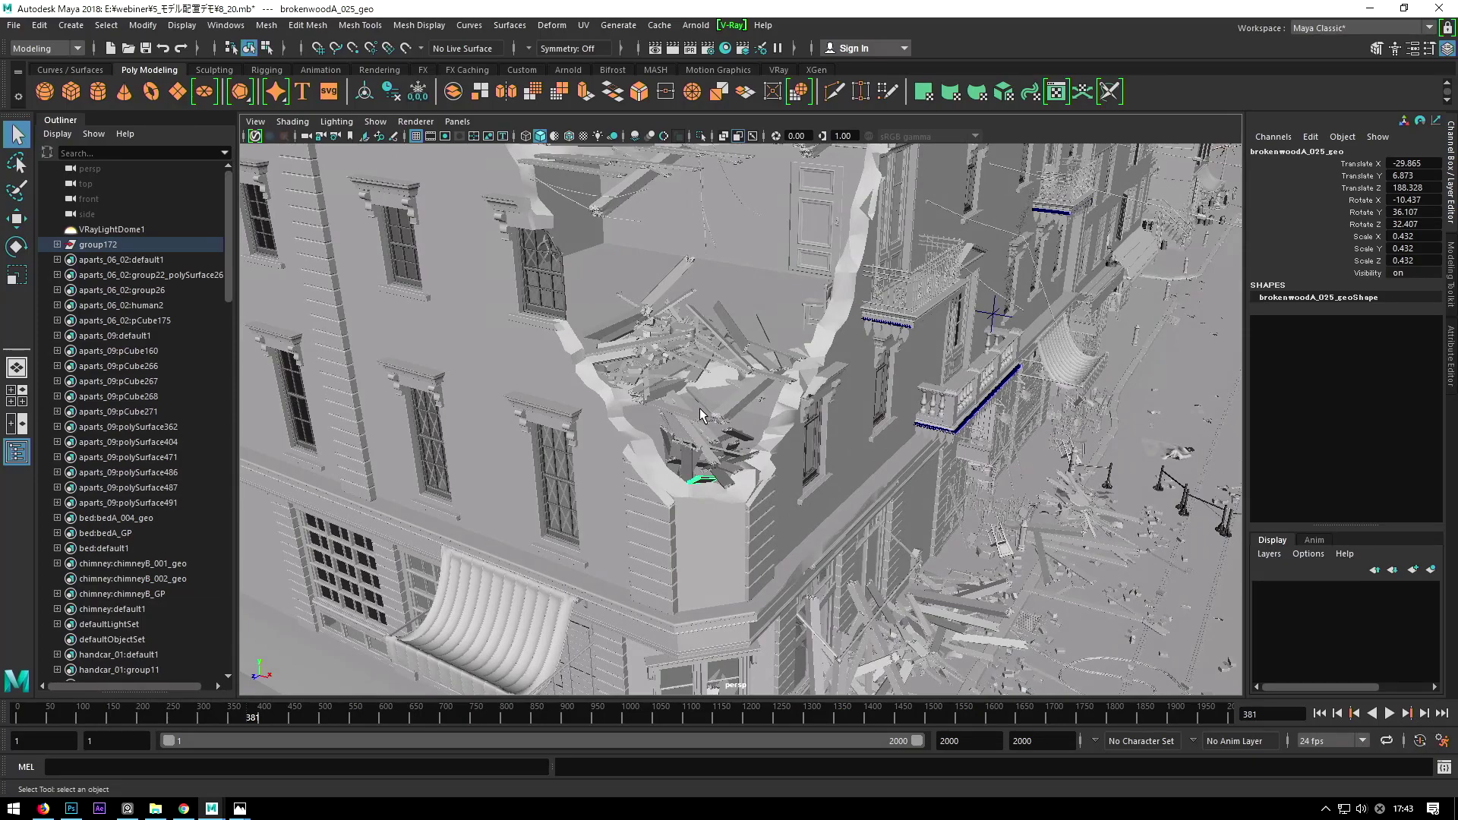
{"action": "left_click_drag", "start_coordinate": [699, 408], "coordinate": [700, 442], "text": "alt"}
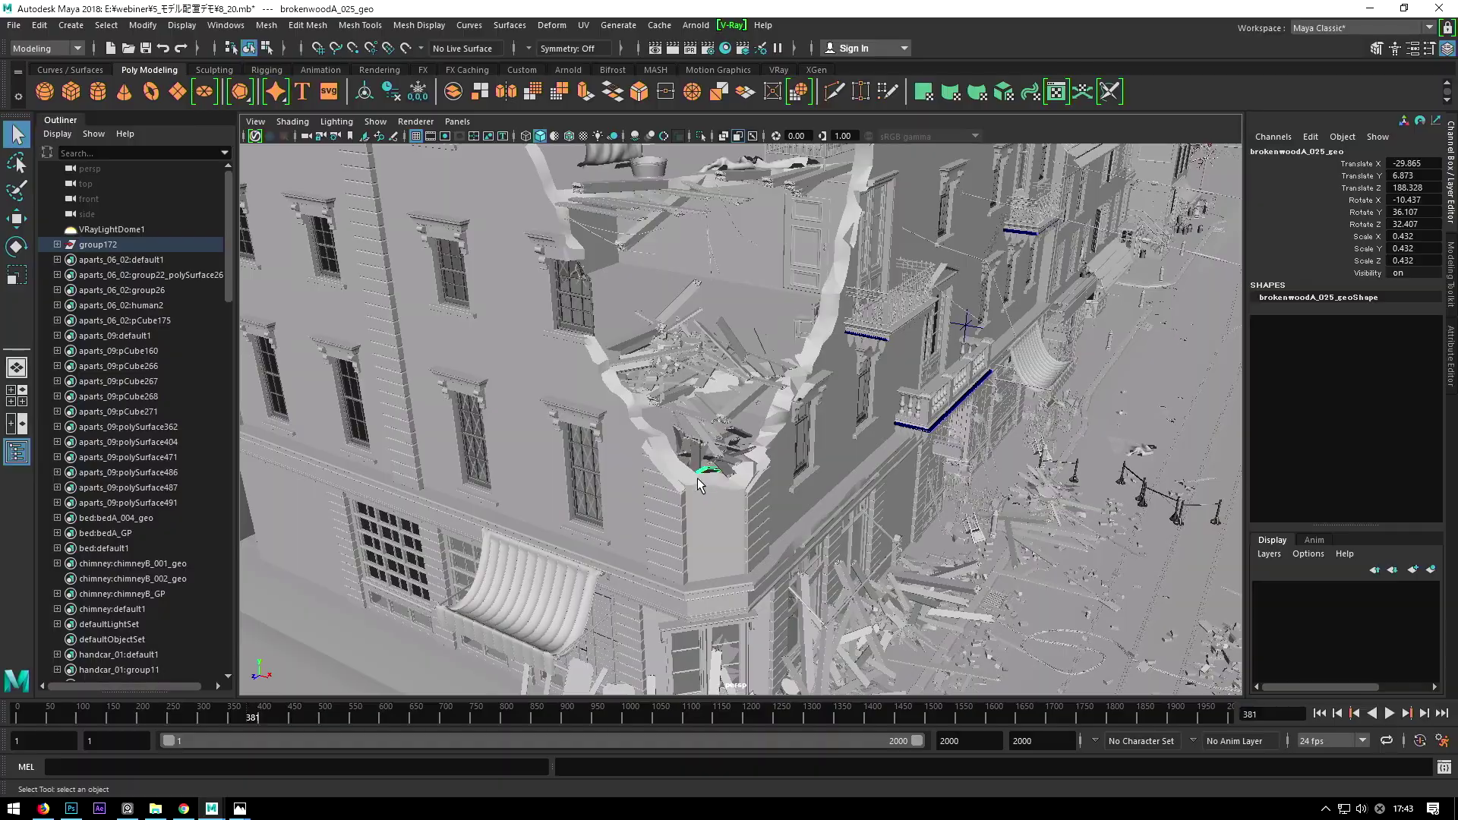
{"action": "middle_click_drag", "start_coordinate": [701, 442], "coordinate": [826, 486], "text": "alt"}
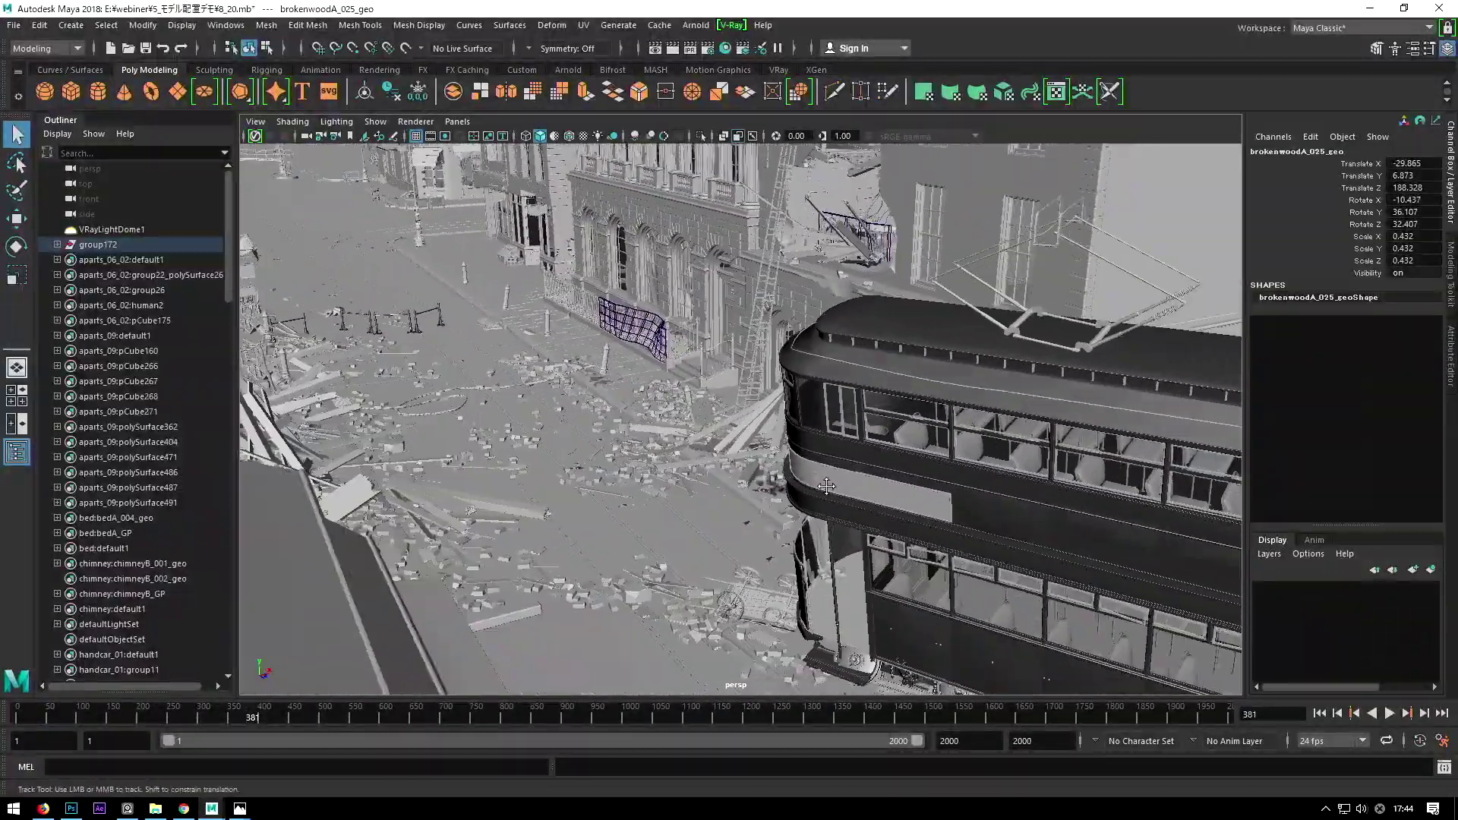
{"action": "left_click_drag", "start_coordinate": [826, 486], "coordinate": [614, 361], "text": "alt"}
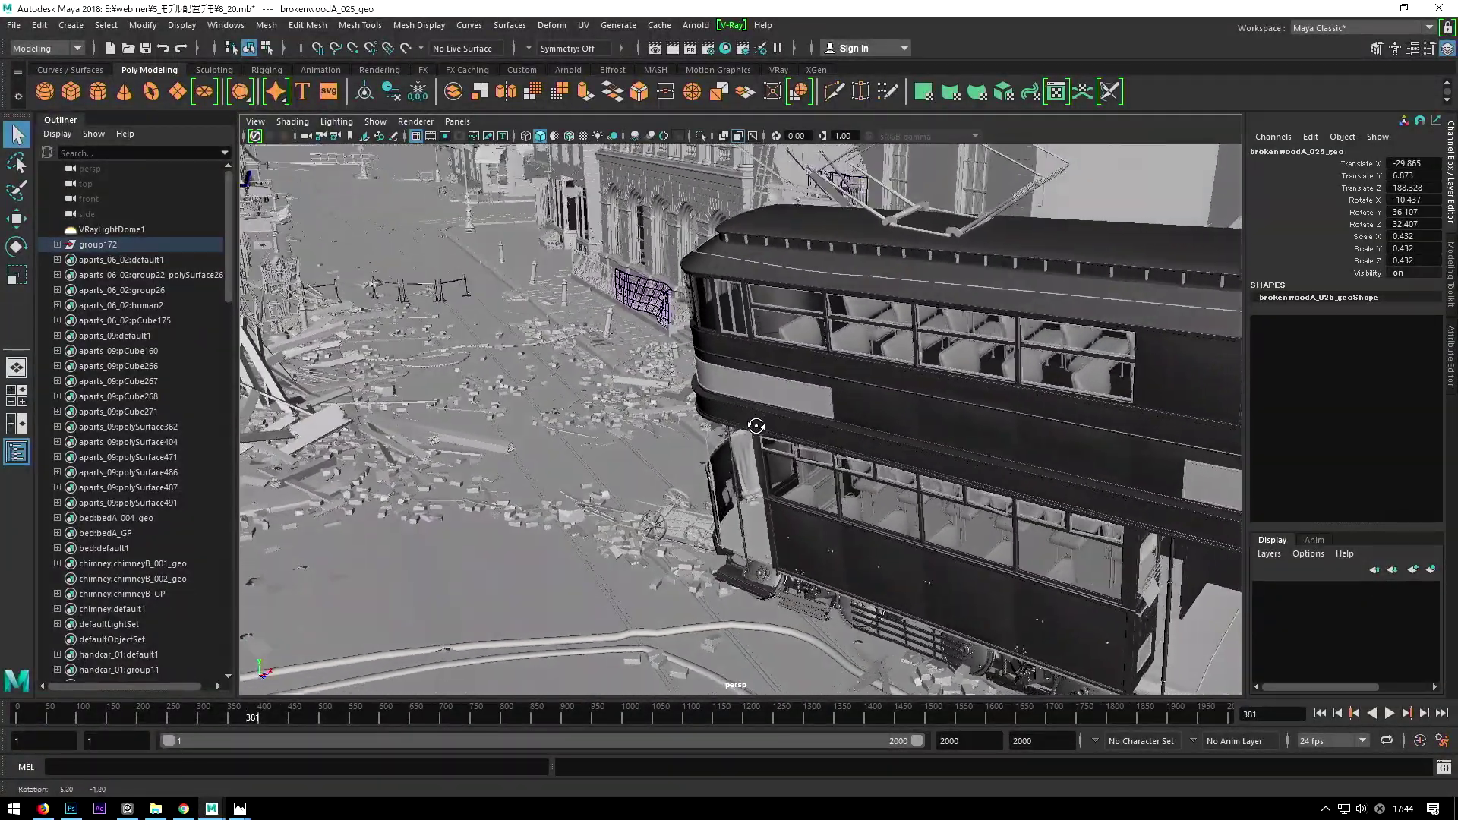
{"action": "left_click", "coordinate": [458, 122]}
{"action": "mouse_move", "coordinate": [482, 136]}
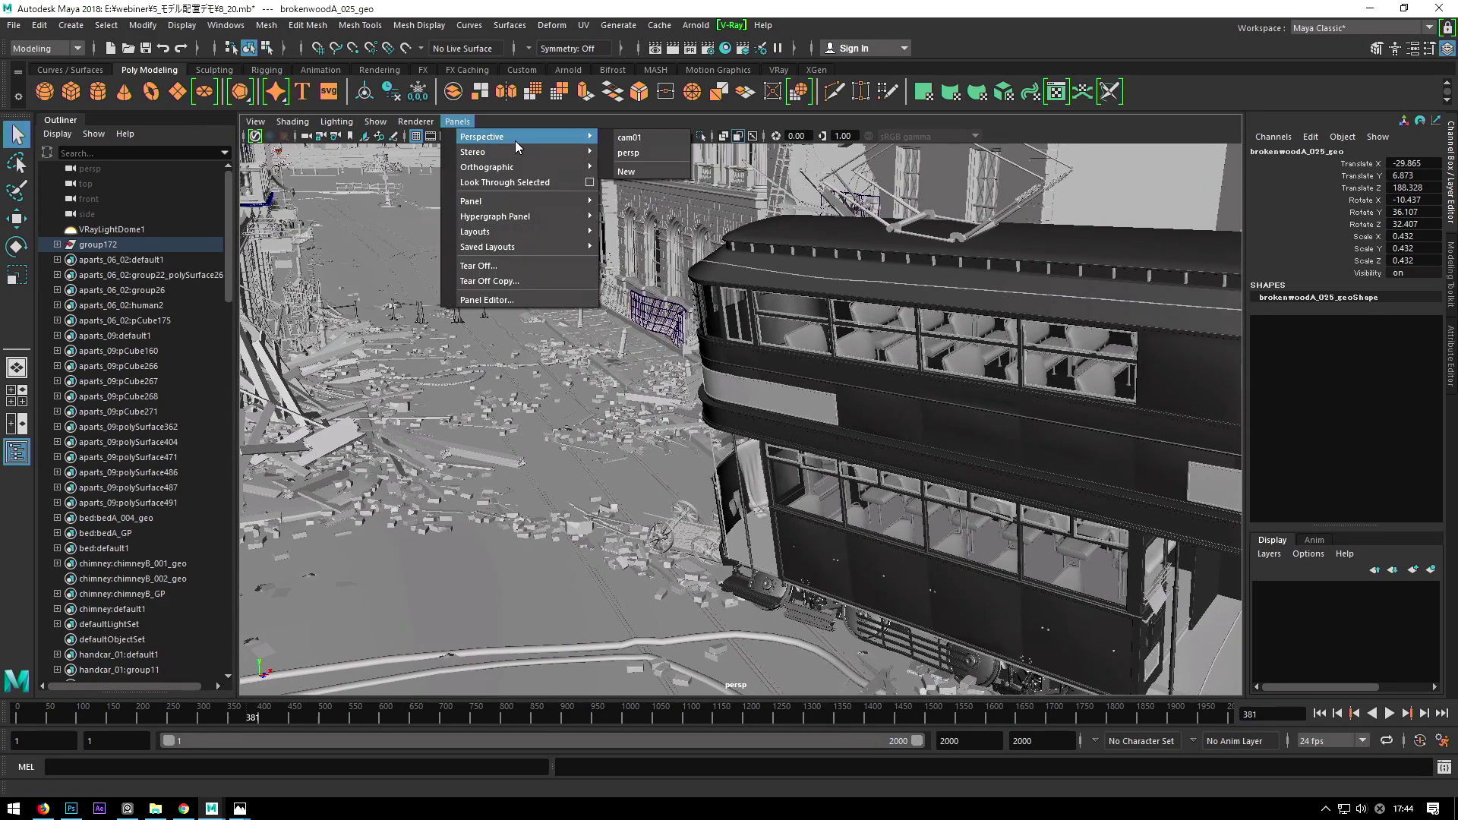
Step: Look through cam01 and browse the other_GP, light_GP, woodfence_GP, blind_GP and wheelbarrow_GP groups
{"action": "left_click", "coordinate": [679, 152]}
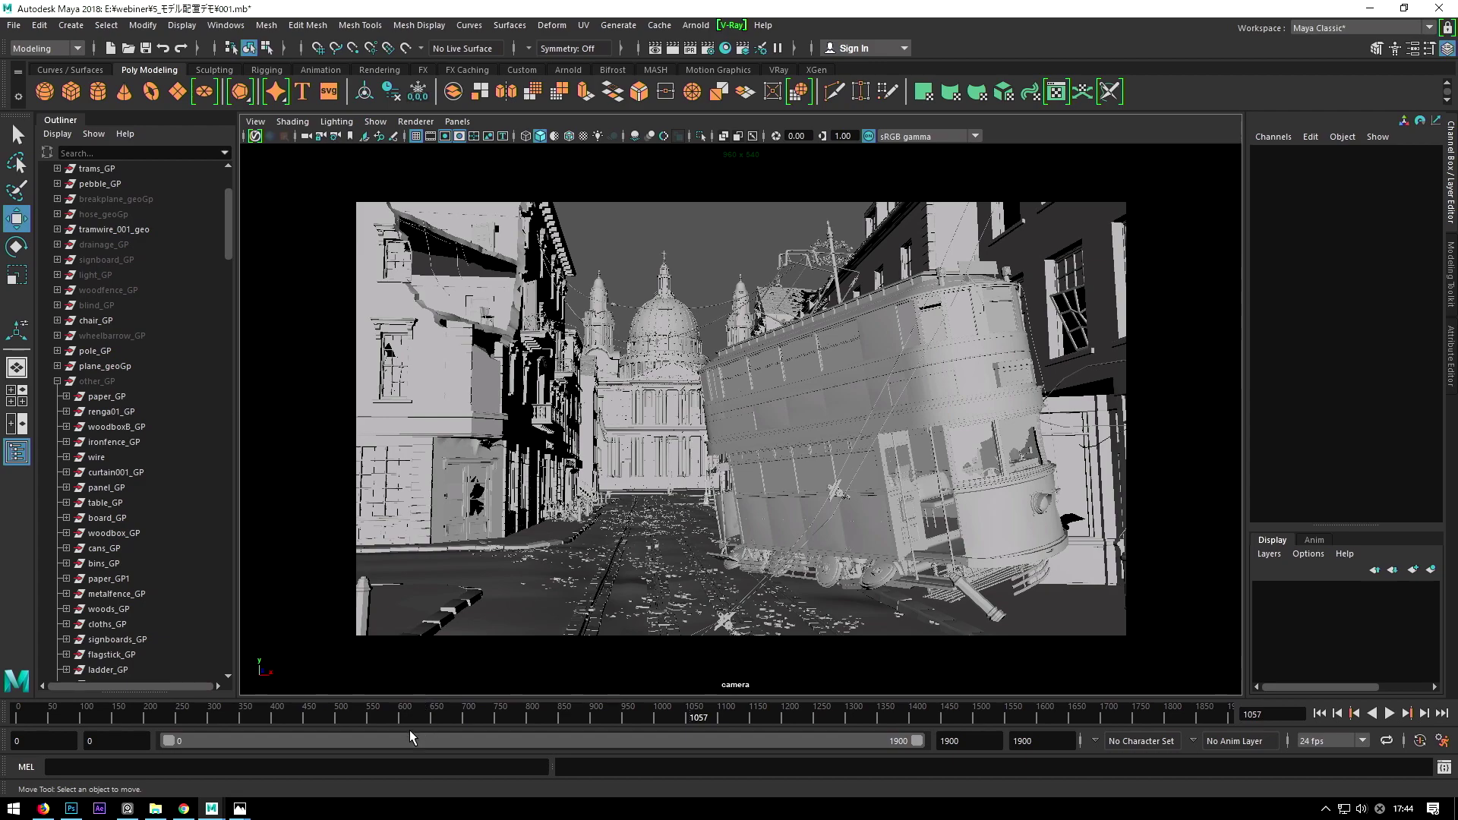
{"action": "left_click", "coordinate": [415, 552]}
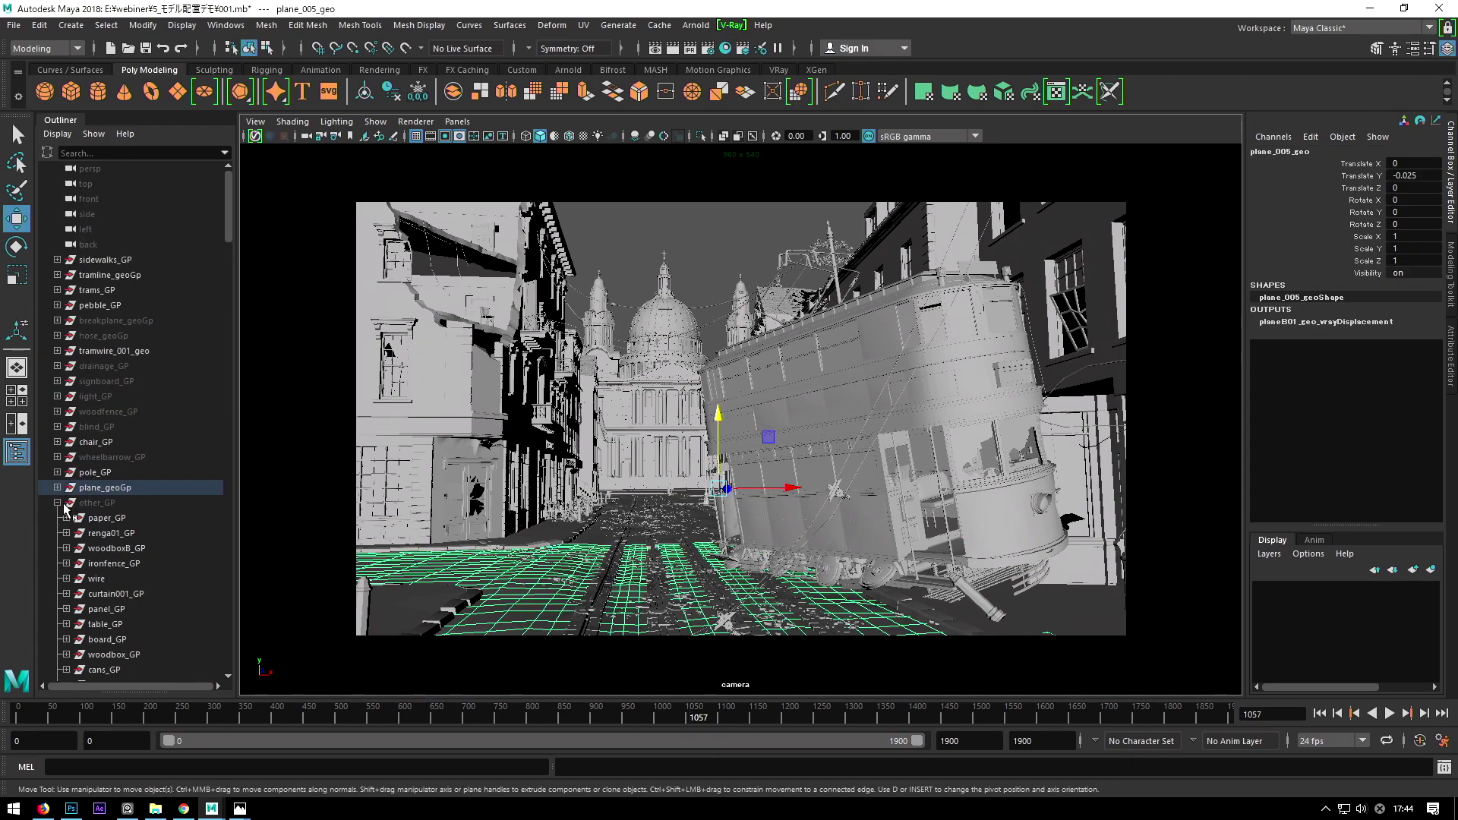
{"action": "left_click", "coordinate": [65, 505]}
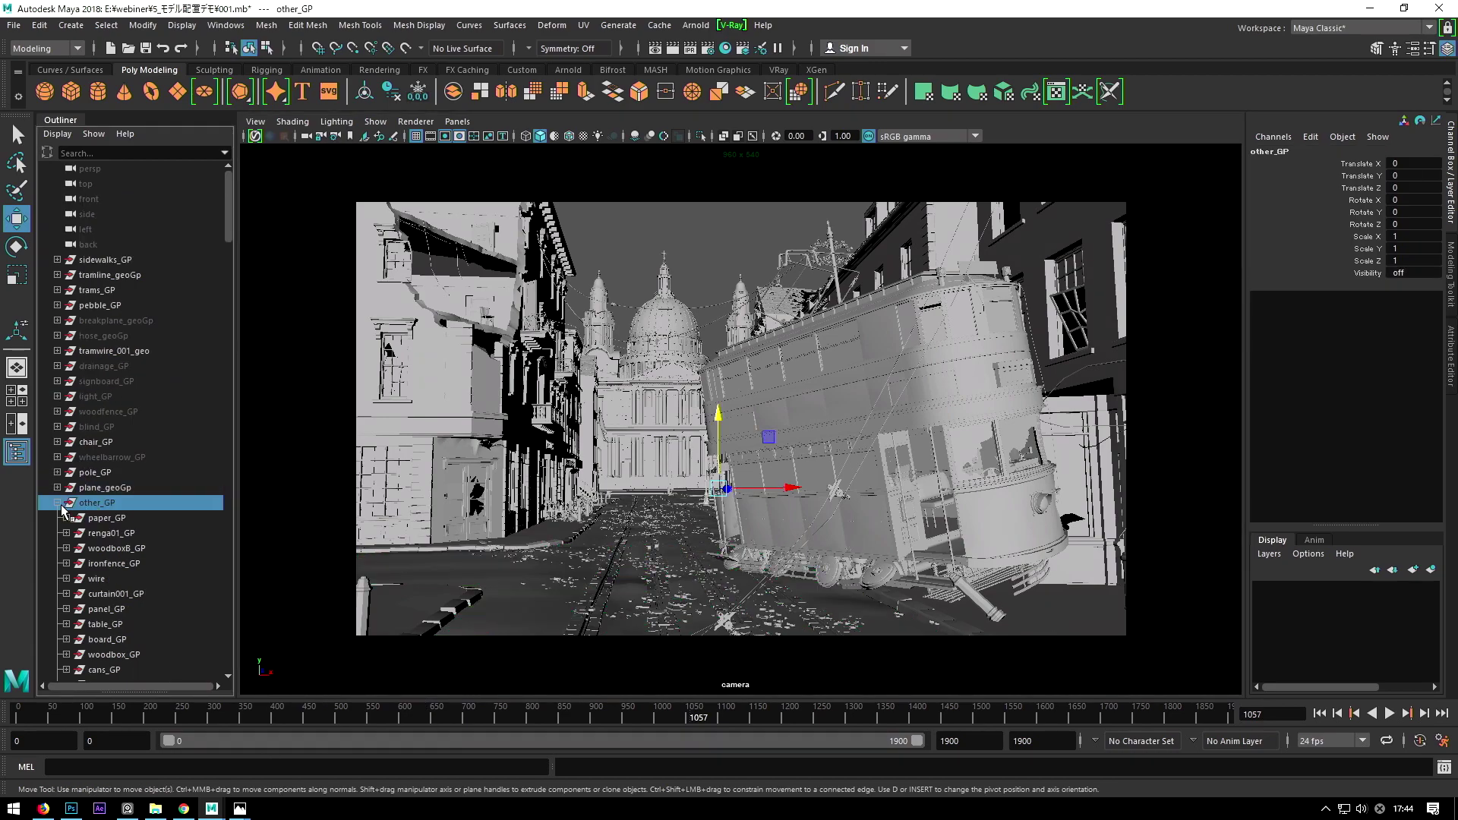
{"action": "left_click", "coordinate": [57, 503]}
{"action": "left_click", "coordinate": [122, 389]}
{"action": "middle_click_drag", "start_coordinate": [122, 389], "coordinate": [117, 411]}
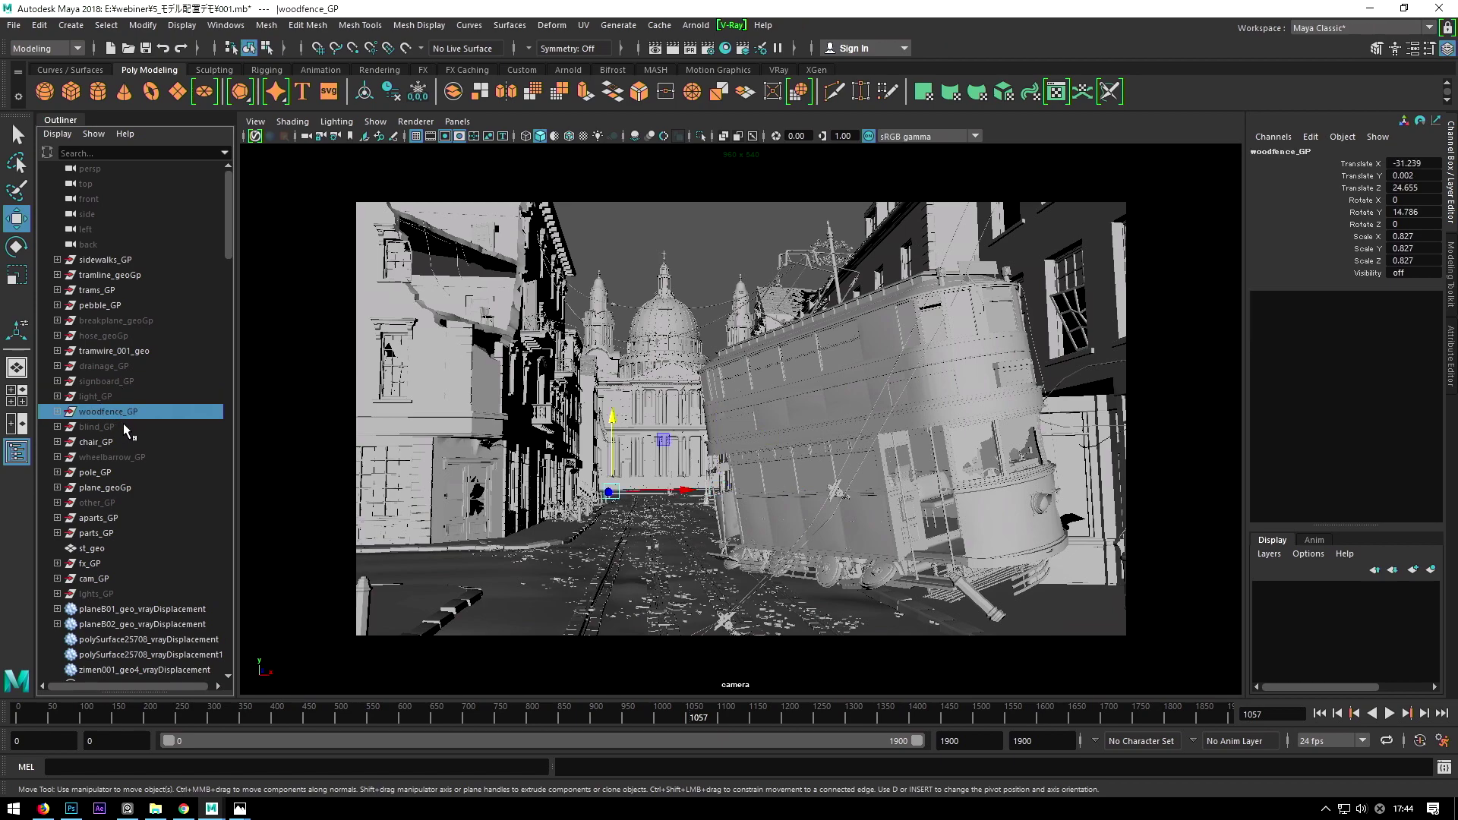
{"action": "left_click", "coordinate": [117, 425]}
{"action": "left_click", "coordinate": [112, 458]}
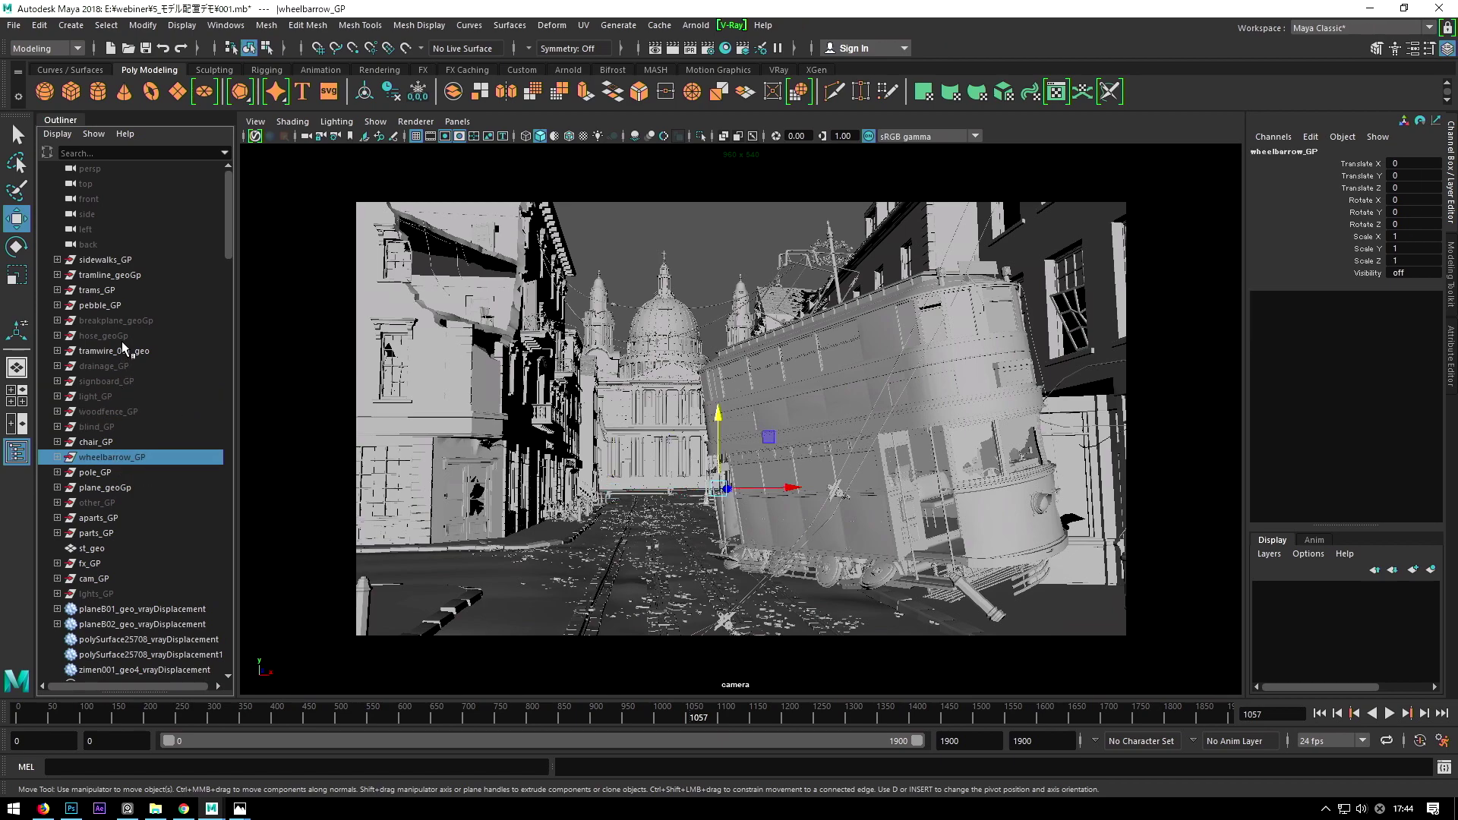
{"action": "left_click", "coordinate": [57, 458]}
{"action": "left_click", "coordinate": [57, 457]}
Step: Unhide the other_GP group and select wood piece brokenwoodC_770_geo in the rubble
{"action": "left_click", "coordinate": [94, 505]}
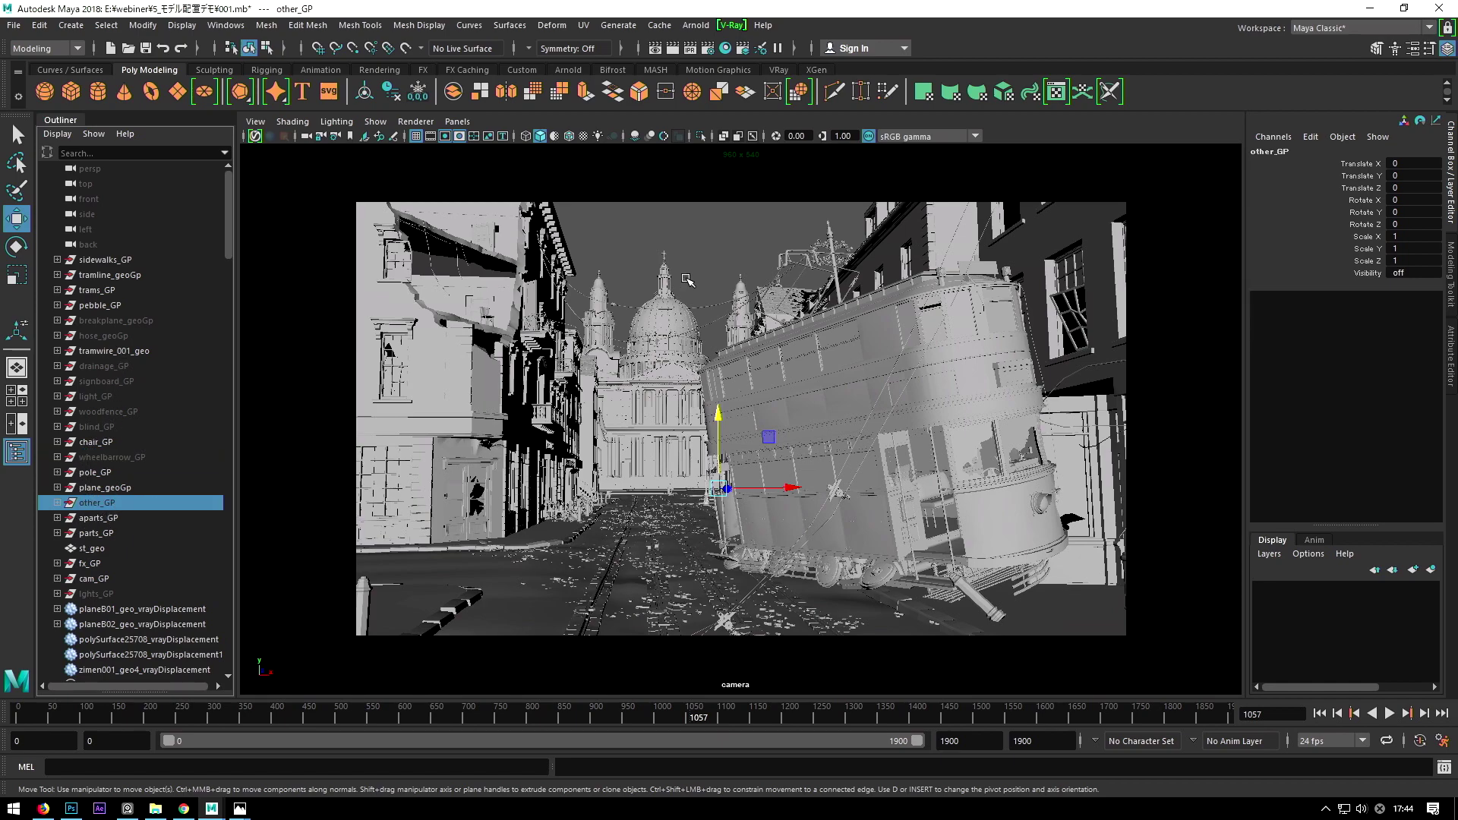
{"action": "key", "text": "h"}
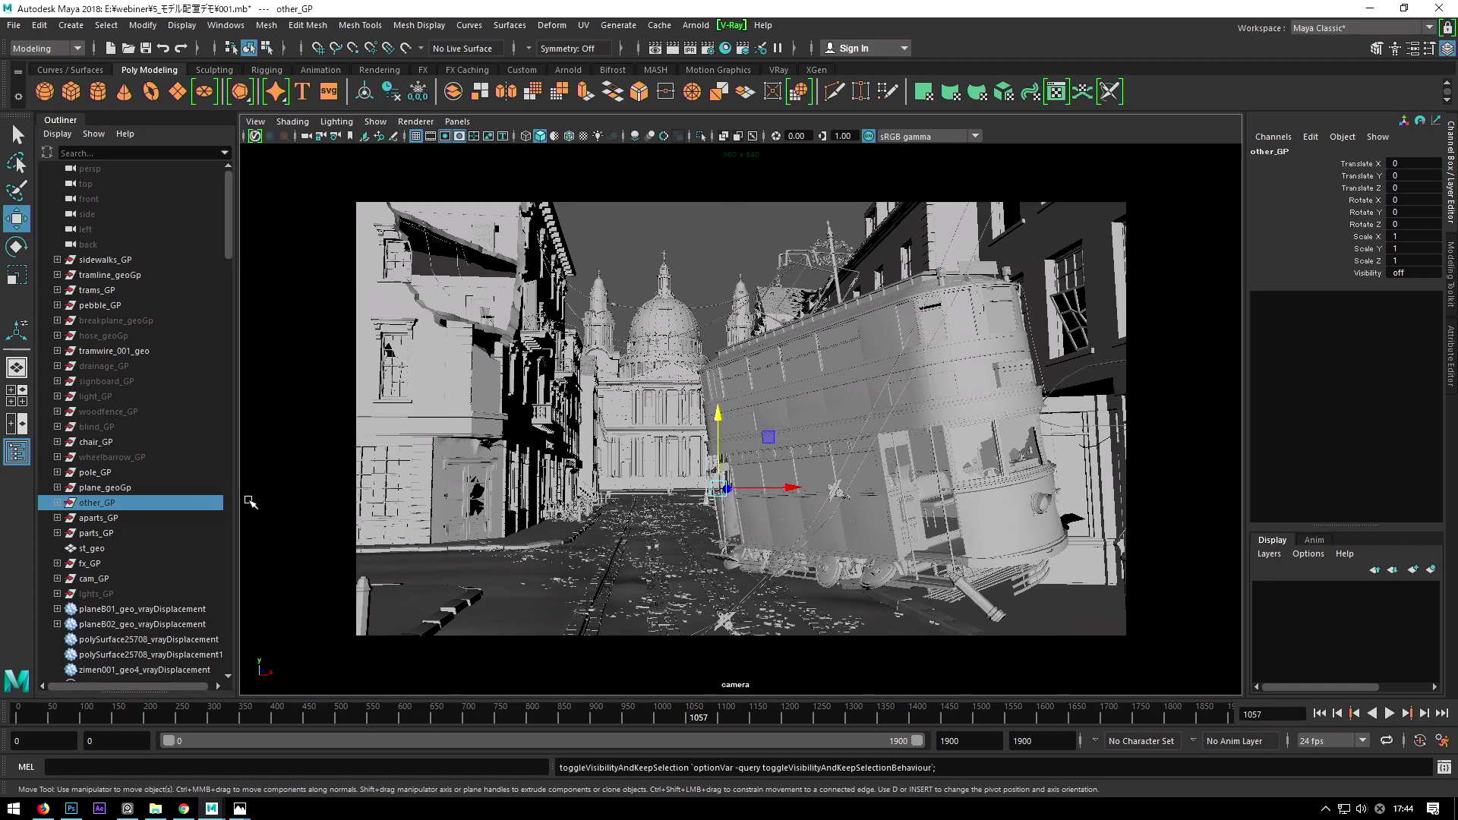
{"action": "key", "text": "h"}
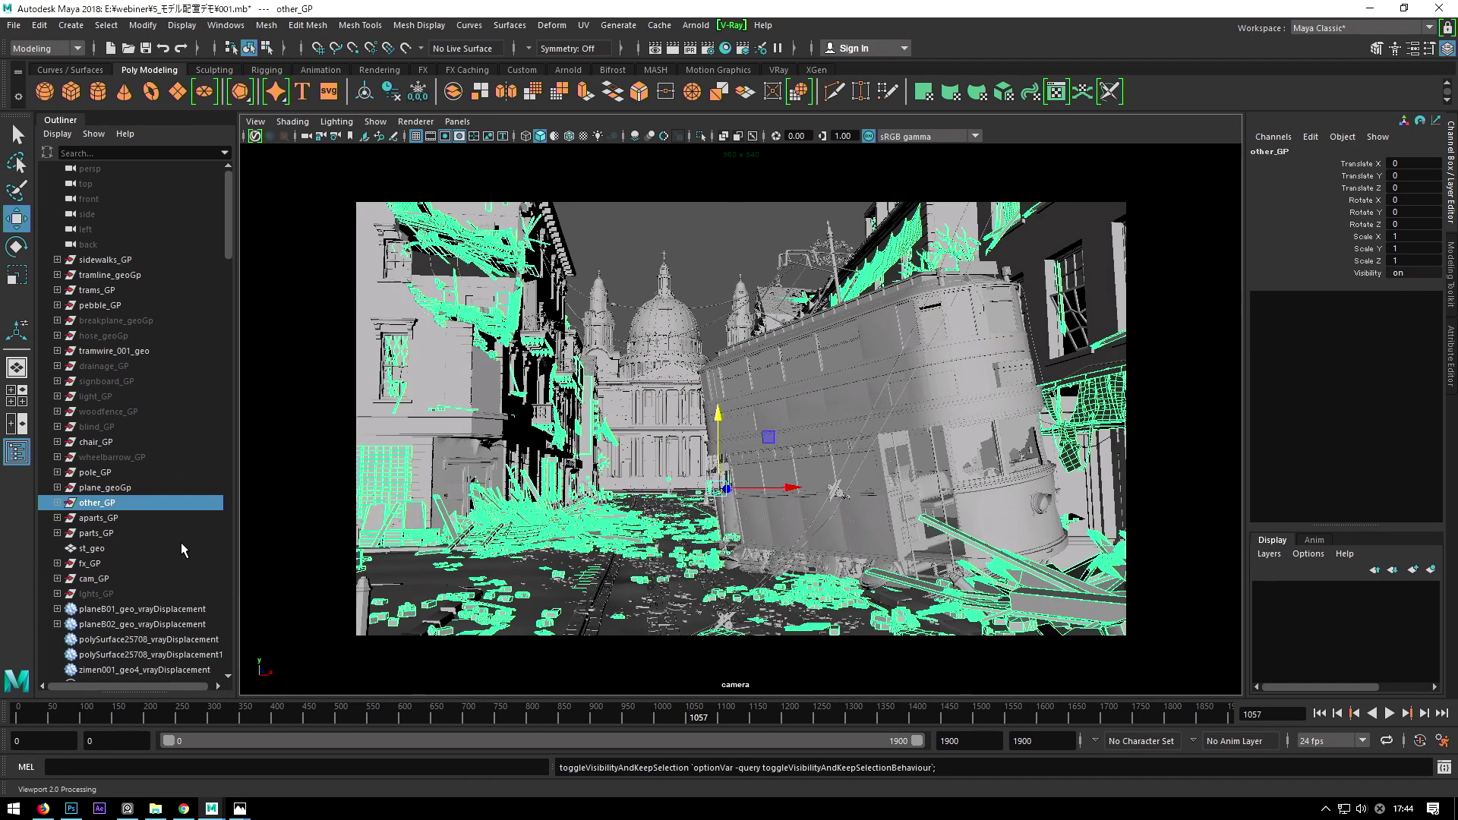
{"action": "left_click", "coordinate": [628, 248]}
{"action": "left_click", "coordinate": [429, 377]}
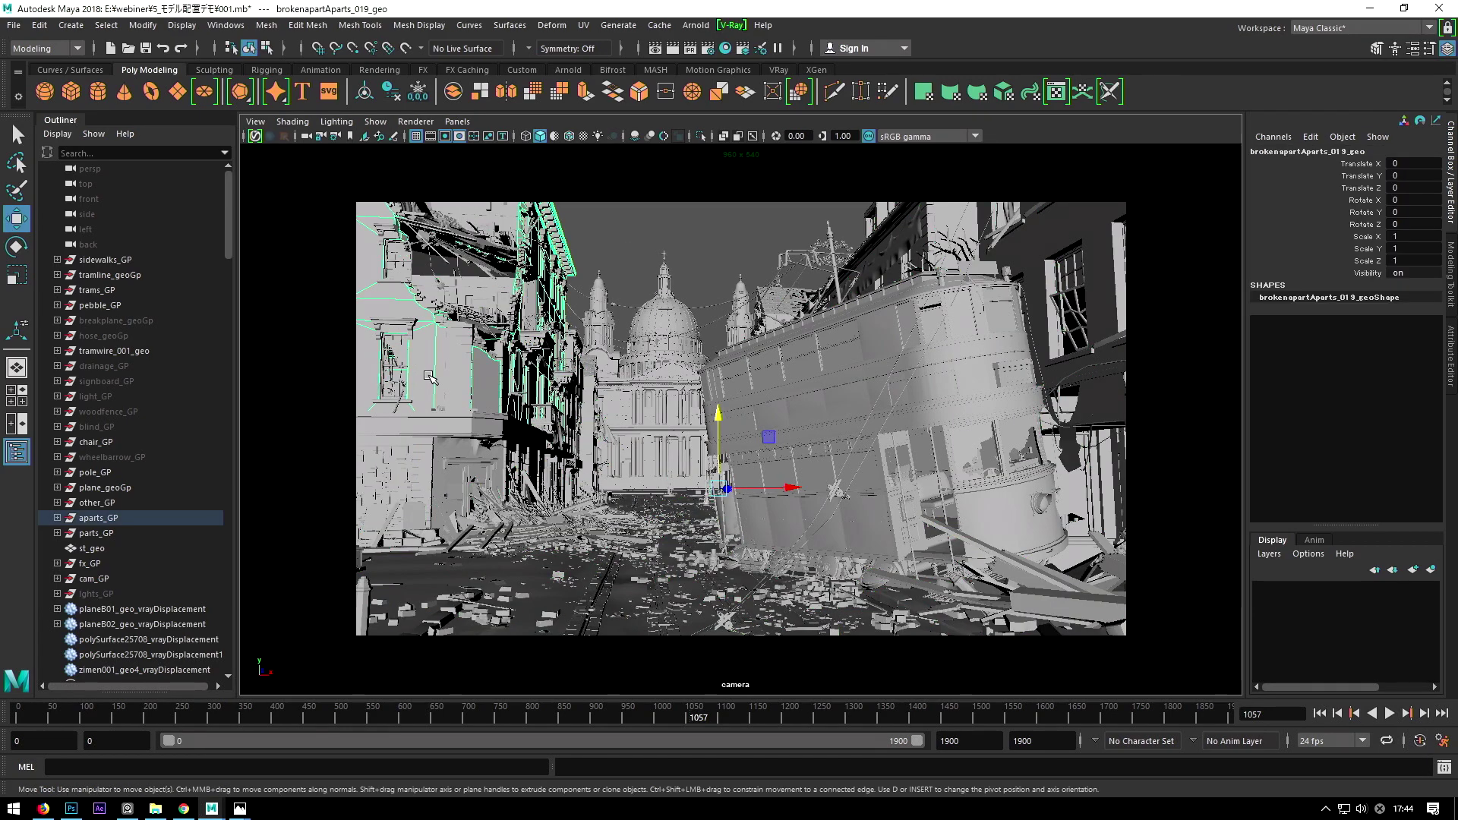
{"action": "left_click", "coordinate": [621, 248]}
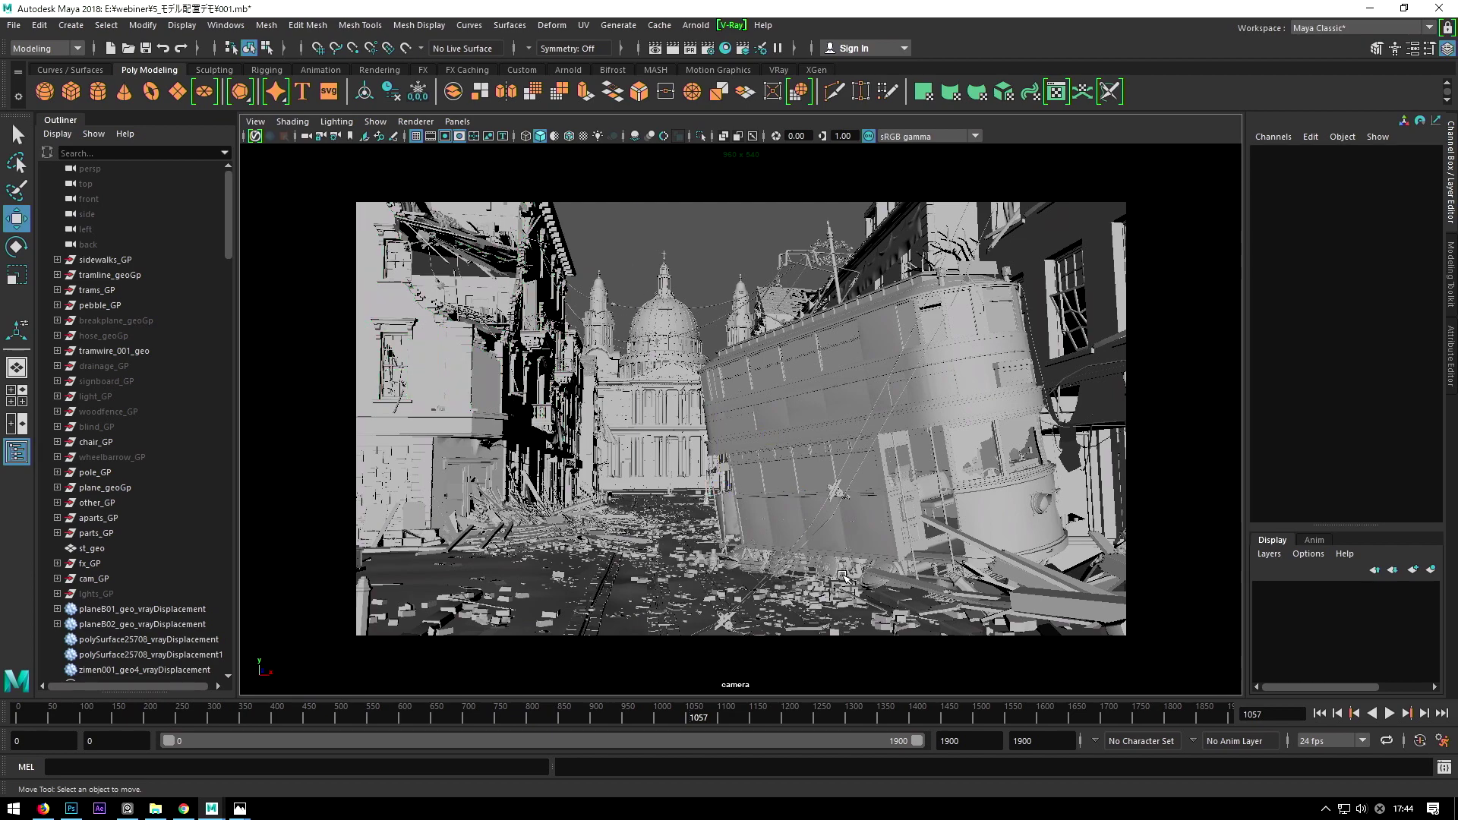
{"action": "left_click", "coordinate": [551, 520]}
{"action": "left_click", "coordinate": [509, 505]}
Step: Switch to the perspective view framed on the wood piece and select shard cluster polySurface21061
{"action": "key", "text": "space"}
{"action": "key", "text": "f"}
{"action": "mouse_move", "coordinate": [534, 490]}
{"action": "left_mouse_down", "text": "alt"}
{"action": "mouse_move", "coordinate": [683, 426]}
{"action": "mouse_move", "coordinate": [644, 462]}
{"action": "left_mouse_up", "text": "alt"}
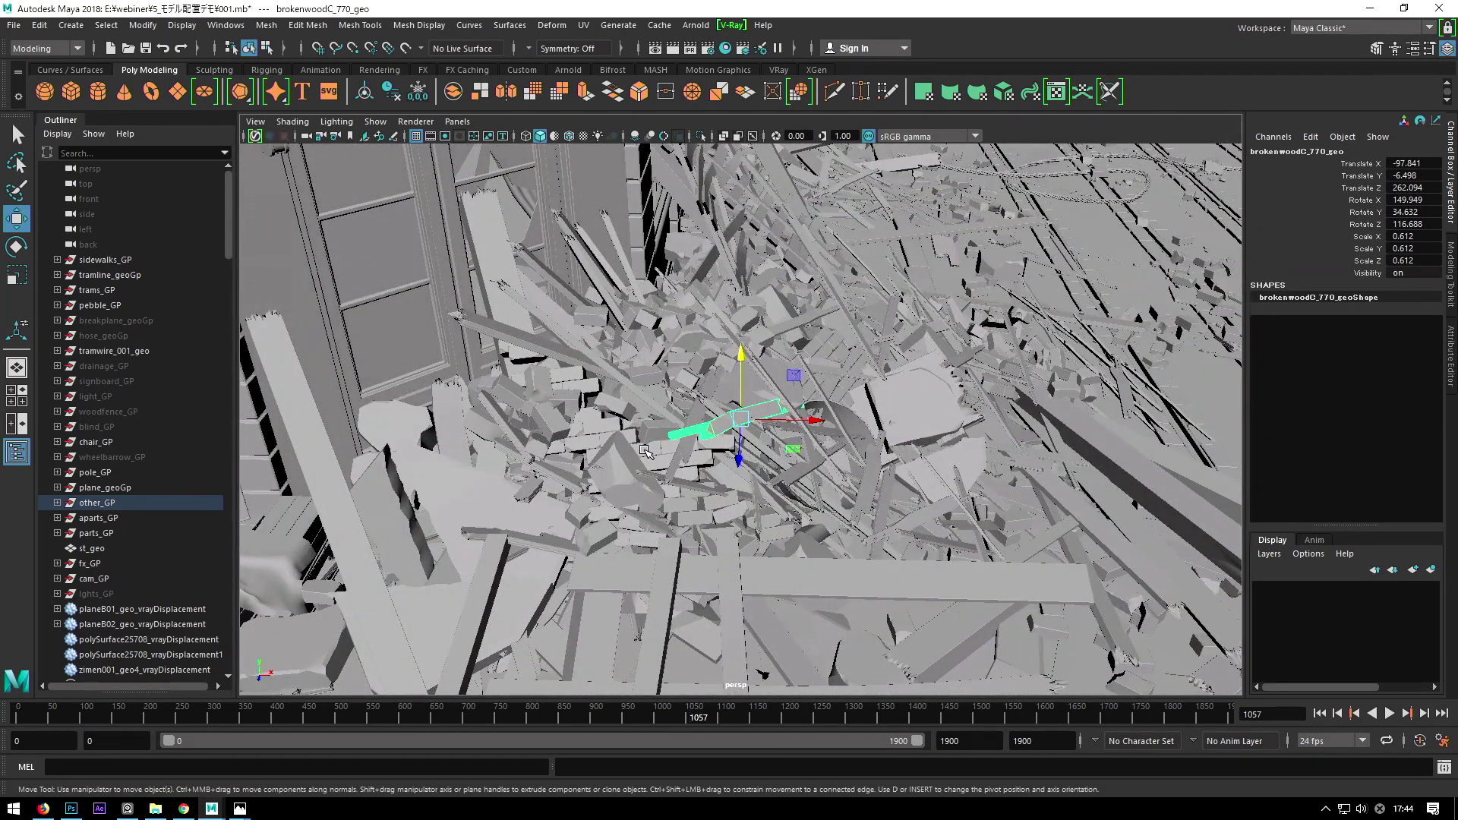
{"action": "left_click", "coordinate": [644, 451]}
{"action": "mouse_move", "coordinate": [644, 451]}
{"action": "left_mouse_down", "text": "alt"}
{"action": "mouse_move", "coordinate": [665, 508]}
{"action": "mouse_move", "coordinate": [688, 499]}
{"action": "mouse_move", "coordinate": [693, 547]}
{"action": "left_mouse_up", "text": "alt"}
{"action": "scroll", "coordinate": [678, 509], "scroll_direction": "up", "scroll_amount": 3}
Step: Inspect broken wall brokenapartAparts_019_geo, then tilt down and reselect polySurface21061 in the street debris
{"action": "left_click", "coordinate": [598, 407]}
{"action": "scroll", "coordinate": [577, 421], "scroll_direction": "up", "scroll_amount": 2}
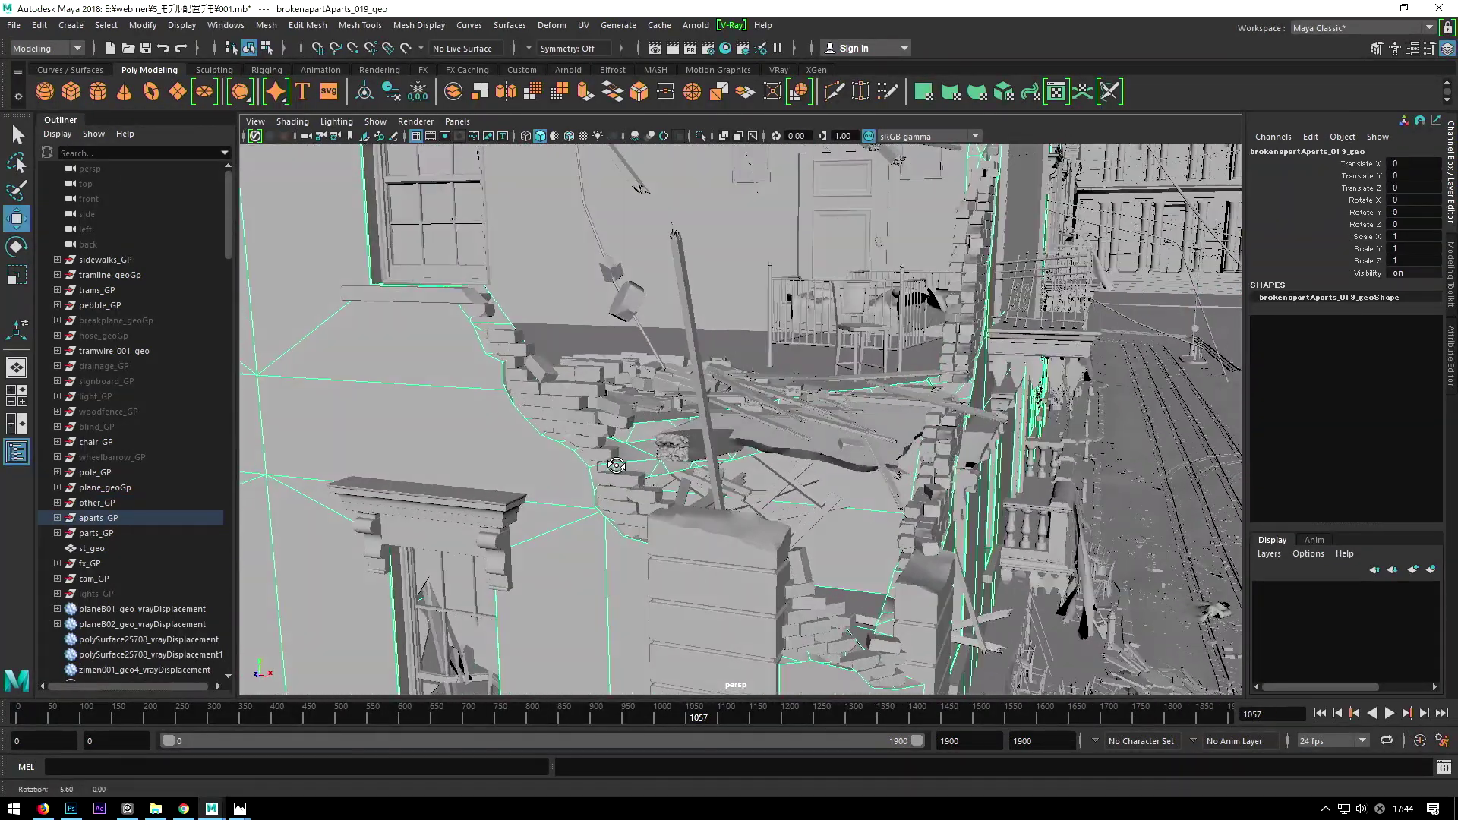
{"action": "scroll", "coordinate": [615, 486], "scroll_direction": "up", "scroll_amount": 2}
{"action": "scroll", "coordinate": [593, 456], "scroll_direction": "up", "scroll_amount": 2}
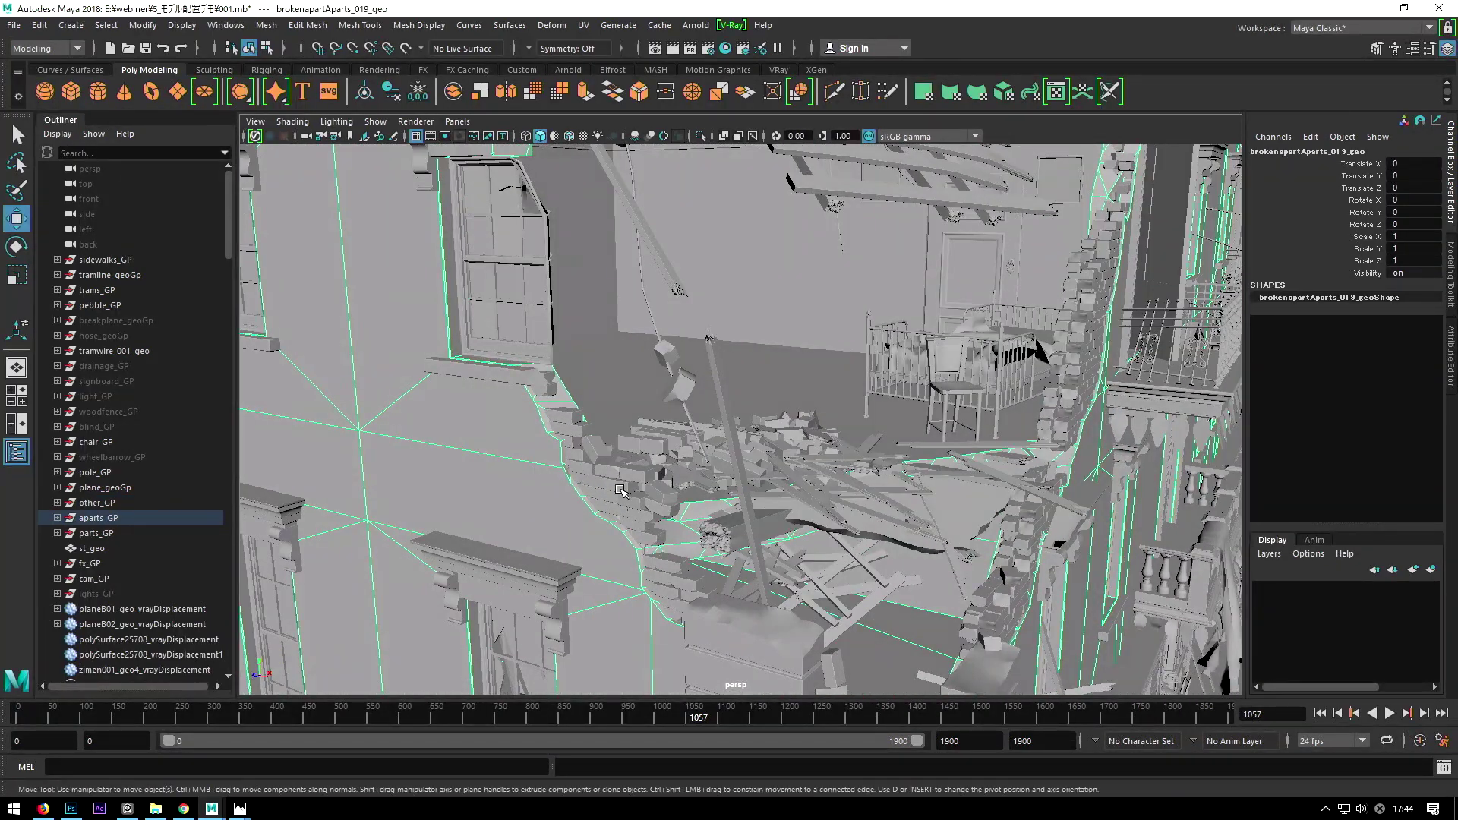
{"action": "left_click_drag", "start_coordinate": [672, 532], "coordinate": [622, 432], "text": "alt"}
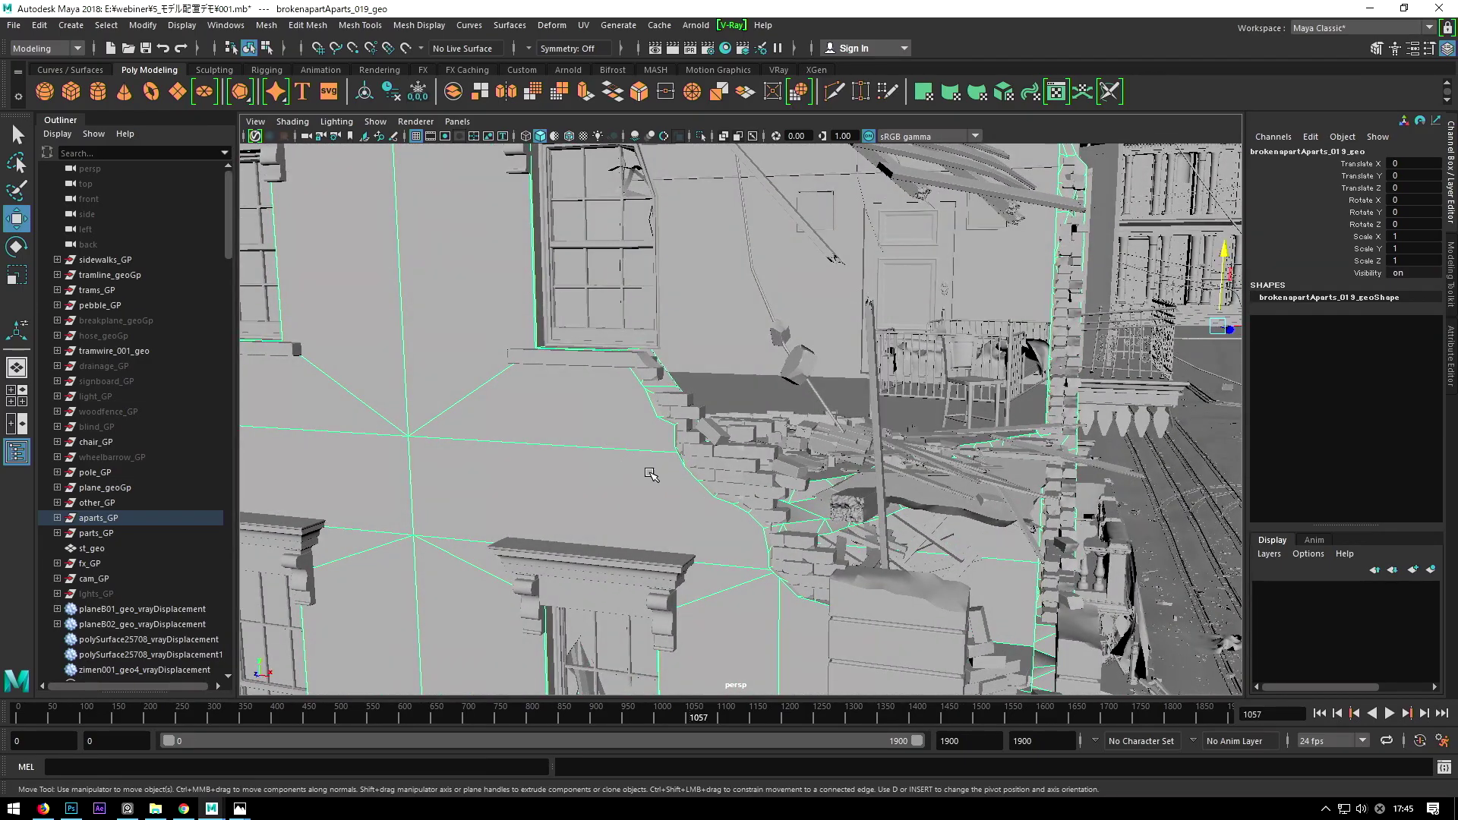
{"action": "scroll", "coordinate": [676, 505], "scroll_direction": "down", "scroll_amount": 5}
{"action": "scroll", "coordinate": [699, 494], "scroll_direction": "up", "scroll_amount": 2}
{"action": "scroll", "coordinate": [710, 489], "scroll_direction": "up", "scroll_amount": 2}
{"action": "scroll", "coordinate": [711, 489], "scroll_direction": "down", "scroll_amount": 2}
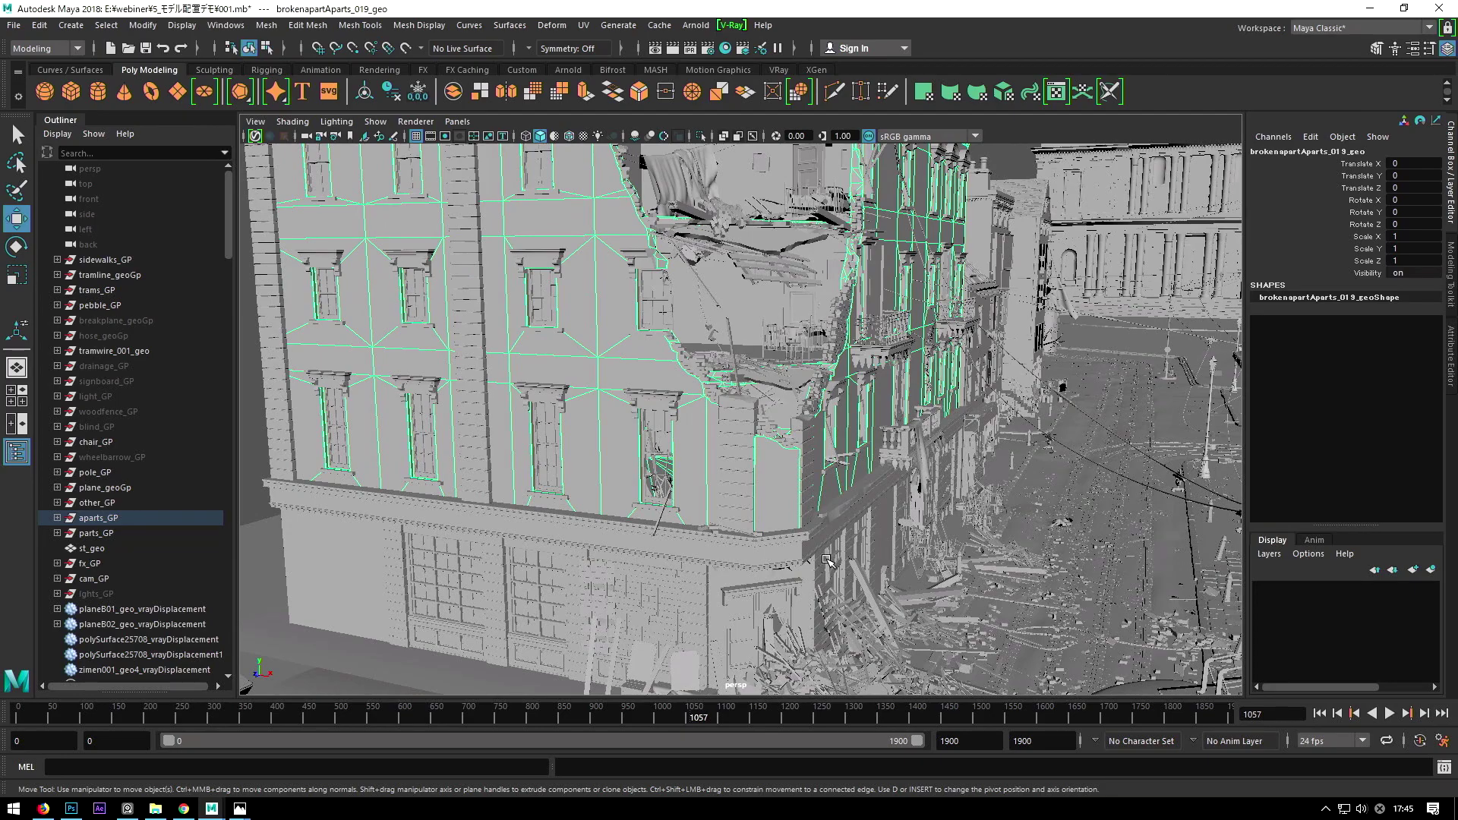
{"action": "left_click_drag", "start_coordinate": [829, 204], "coordinate": [765, 368], "text": "alt"}
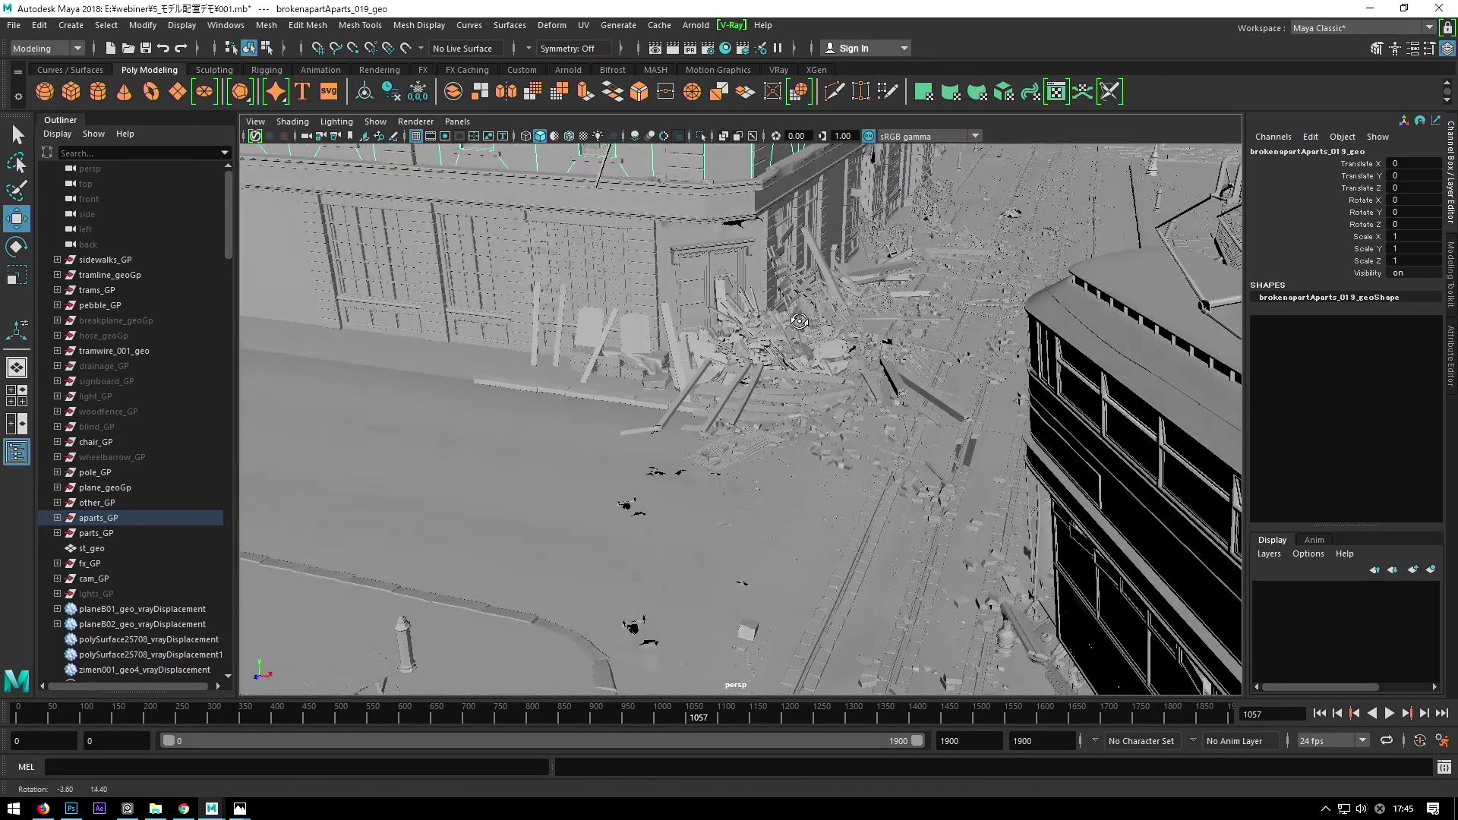
{"action": "scroll", "coordinate": [765, 369], "scroll_direction": "up", "scroll_amount": 3}
{"action": "scroll", "coordinate": [765, 368], "scroll_direction": "up", "scroll_amount": 3}
{"action": "left_click", "coordinate": [770, 354]}
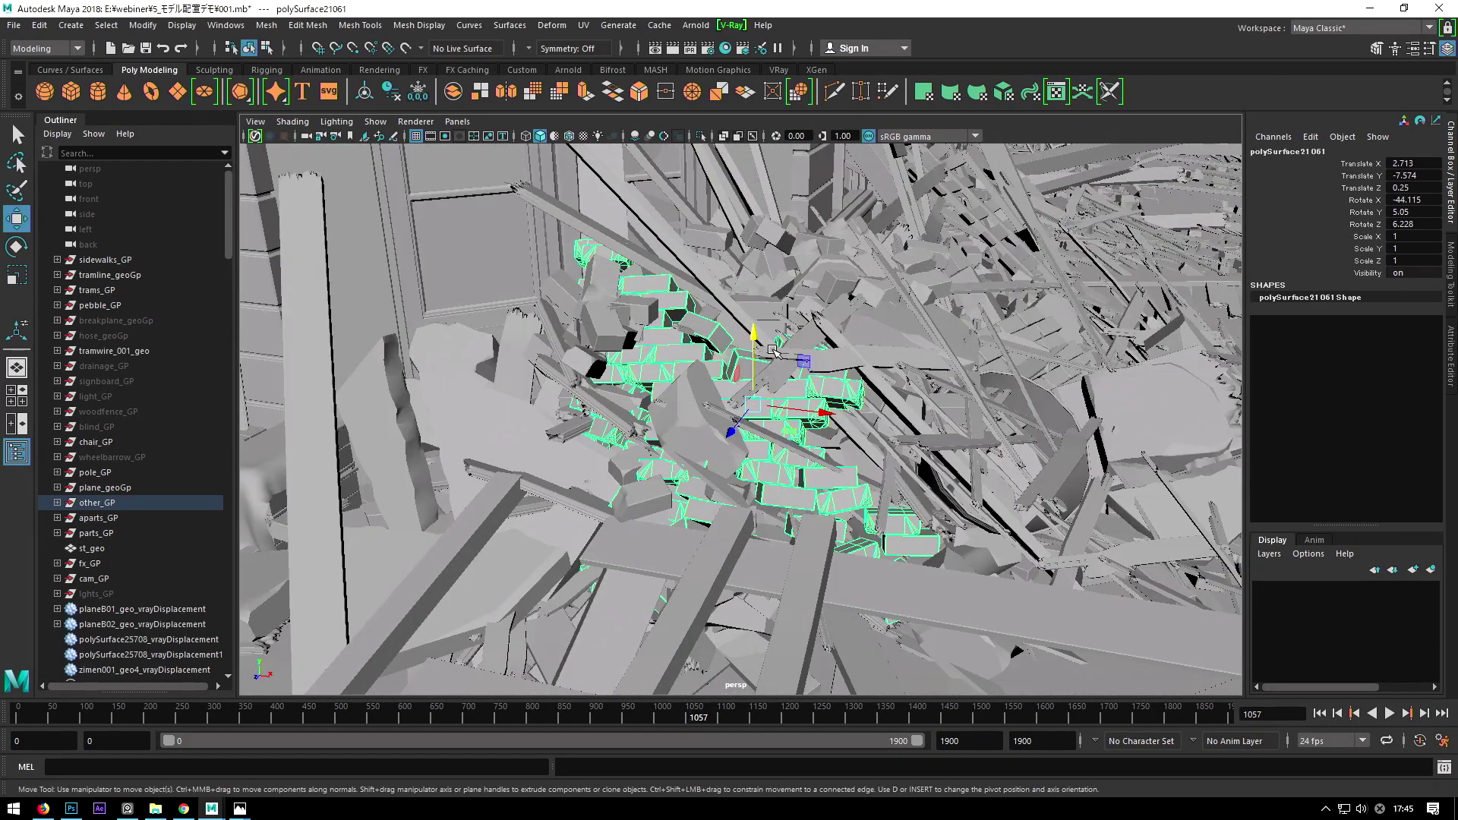
Step: Frame and isolate the selected debris piece, orbit it, then restore the full street scene
{"action": "key", "text": "f"}
{"action": "key", "text": "ctrl+1"}
{"action": "mouse_move", "coordinate": [728, 365]}
{"action": "left_mouse_down", "text": "alt"}
{"action": "mouse_move", "coordinate": [811, 371]}
{"action": "mouse_move", "coordinate": [800, 386]}
{"action": "left_mouse_up", "text": "alt"}
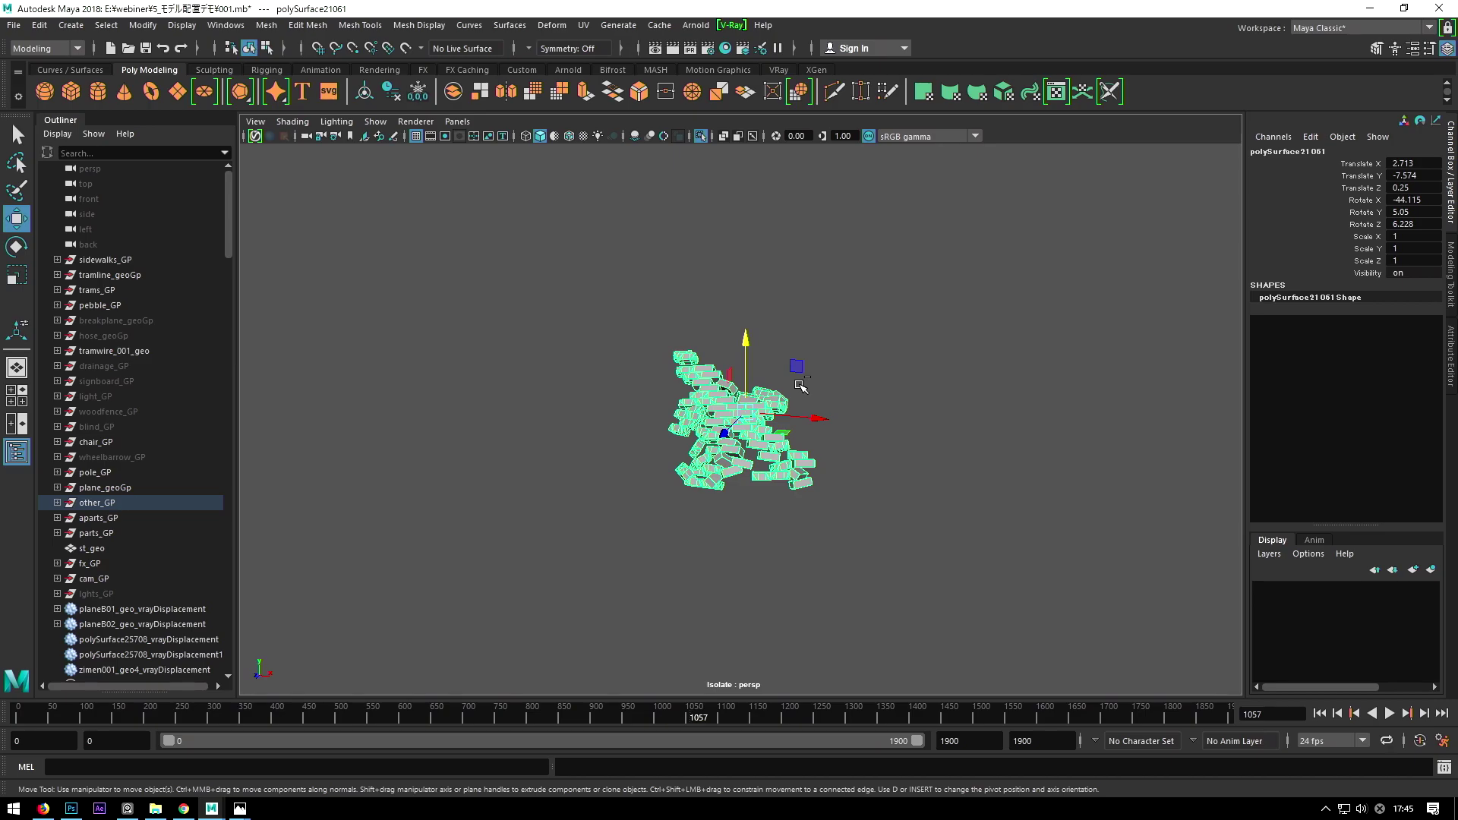
{"action": "key", "text": "ctrl+1"}
{"action": "left_click_drag", "start_coordinate": [800, 386], "coordinate": [802, 446], "text": "alt"}
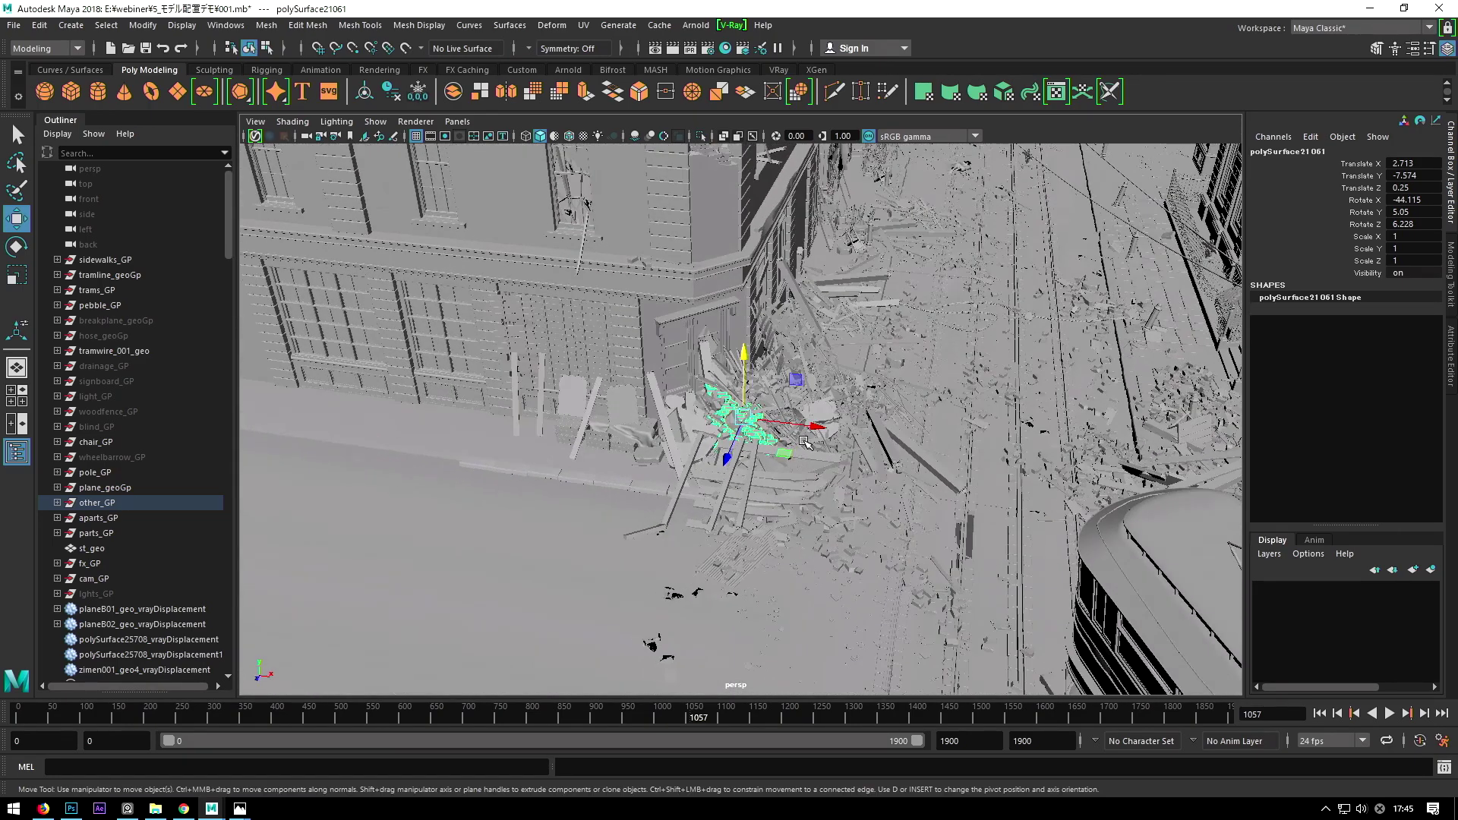
Step: Frame debris piece polySurface25714 and orbit it to see the overhead cables, then deselect
{"action": "scroll", "coordinate": [803, 447], "scroll_direction": "up", "scroll_amount": 5}
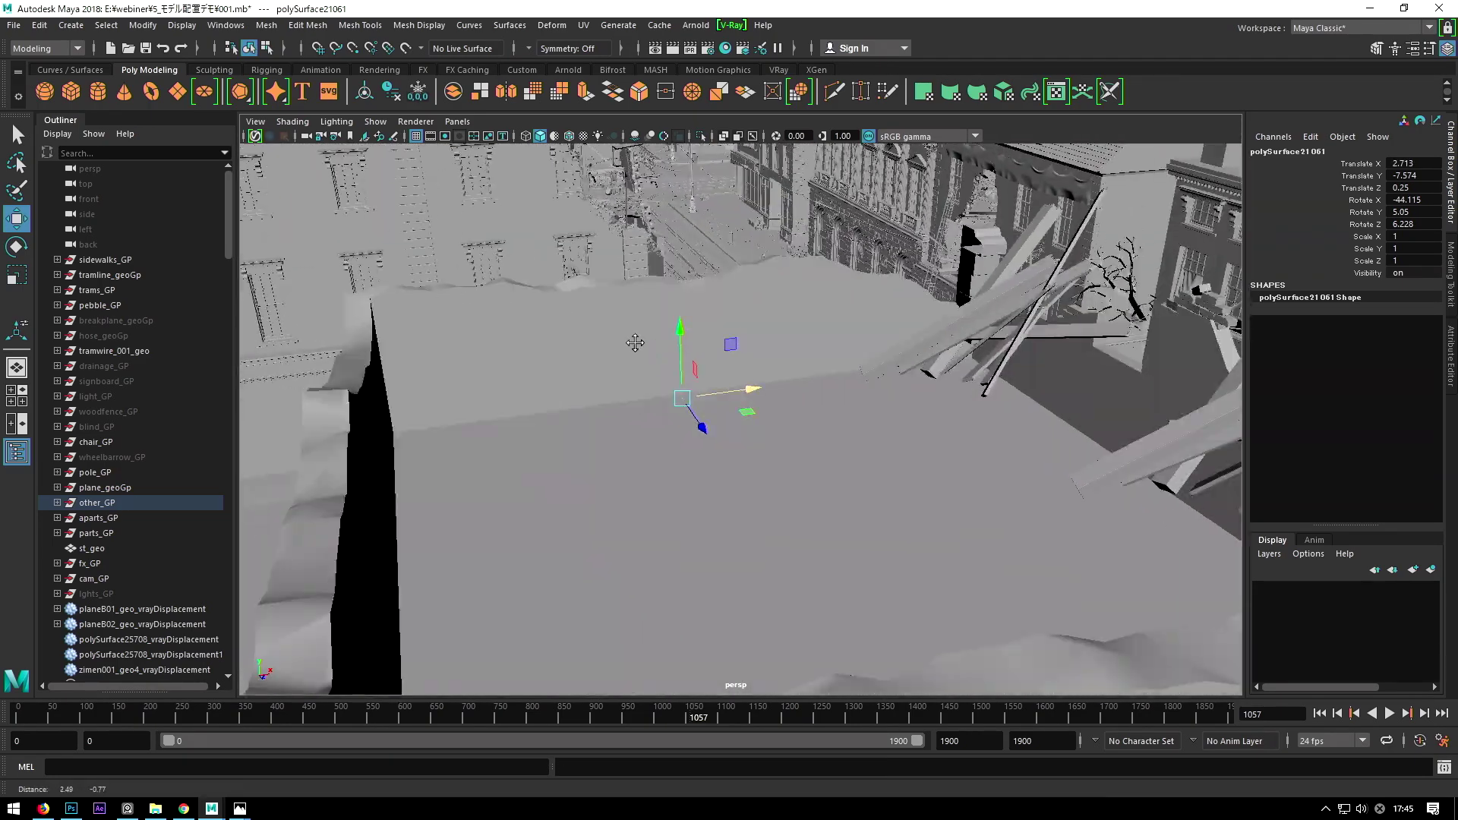
{"action": "scroll", "coordinate": [639, 349], "scroll_direction": "down", "scroll_amount": 2}
{"action": "scroll", "coordinate": [636, 341], "scroll_direction": "down", "scroll_amount": 3}
{"action": "scroll", "coordinate": [635, 334], "scroll_direction": "down", "scroll_amount": 3}
{"action": "scroll", "coordinate": [633, 328], "scroll_direction": "down", "scroll_amount": 2}
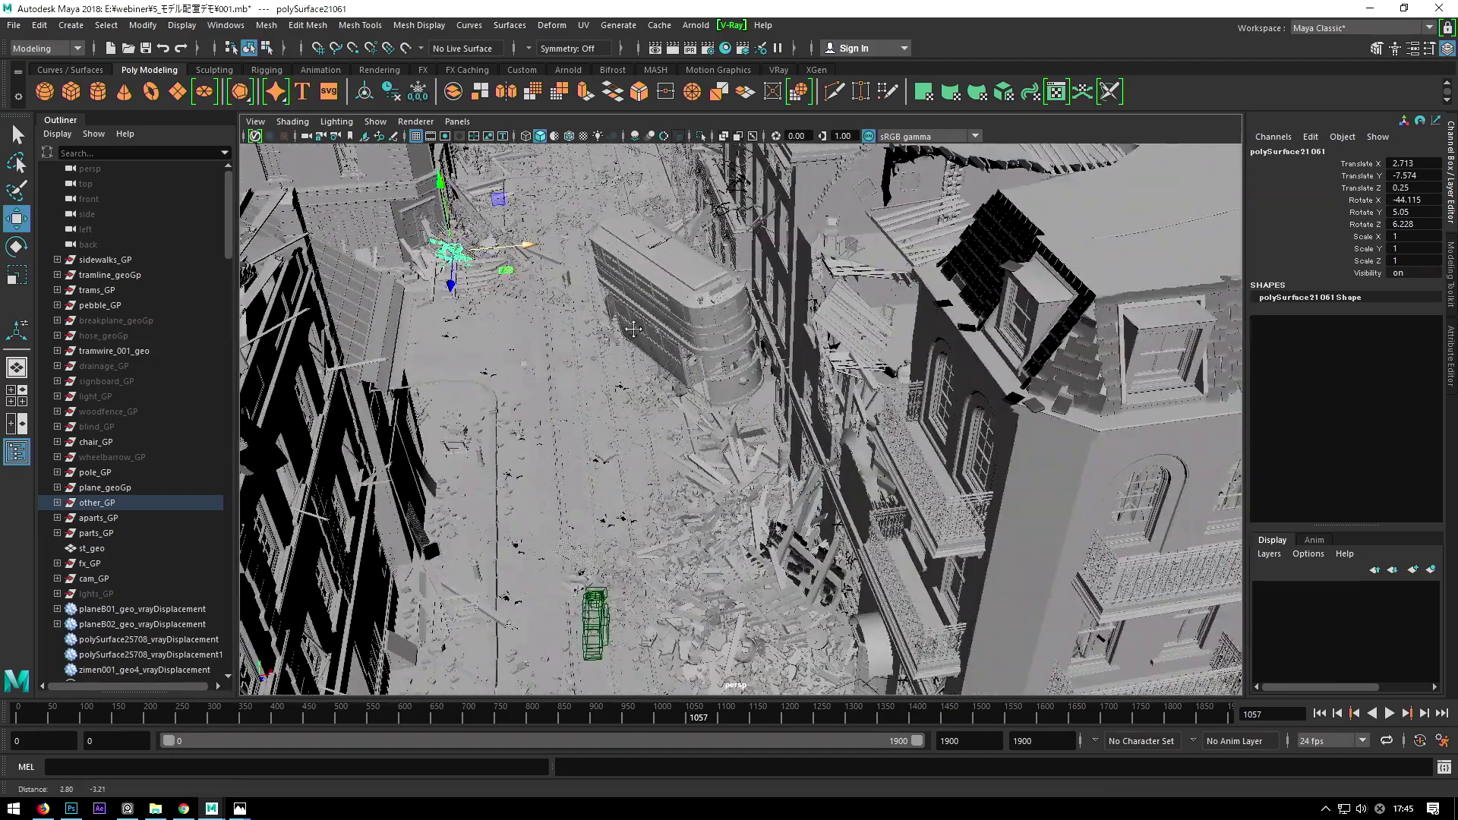
{"action": "left_click_drag", "start_coordinate": [633, 328], "coordinate": [684, 365], "text": "alt"}
{"action": "left_click", "coordinate": [860, 568]}
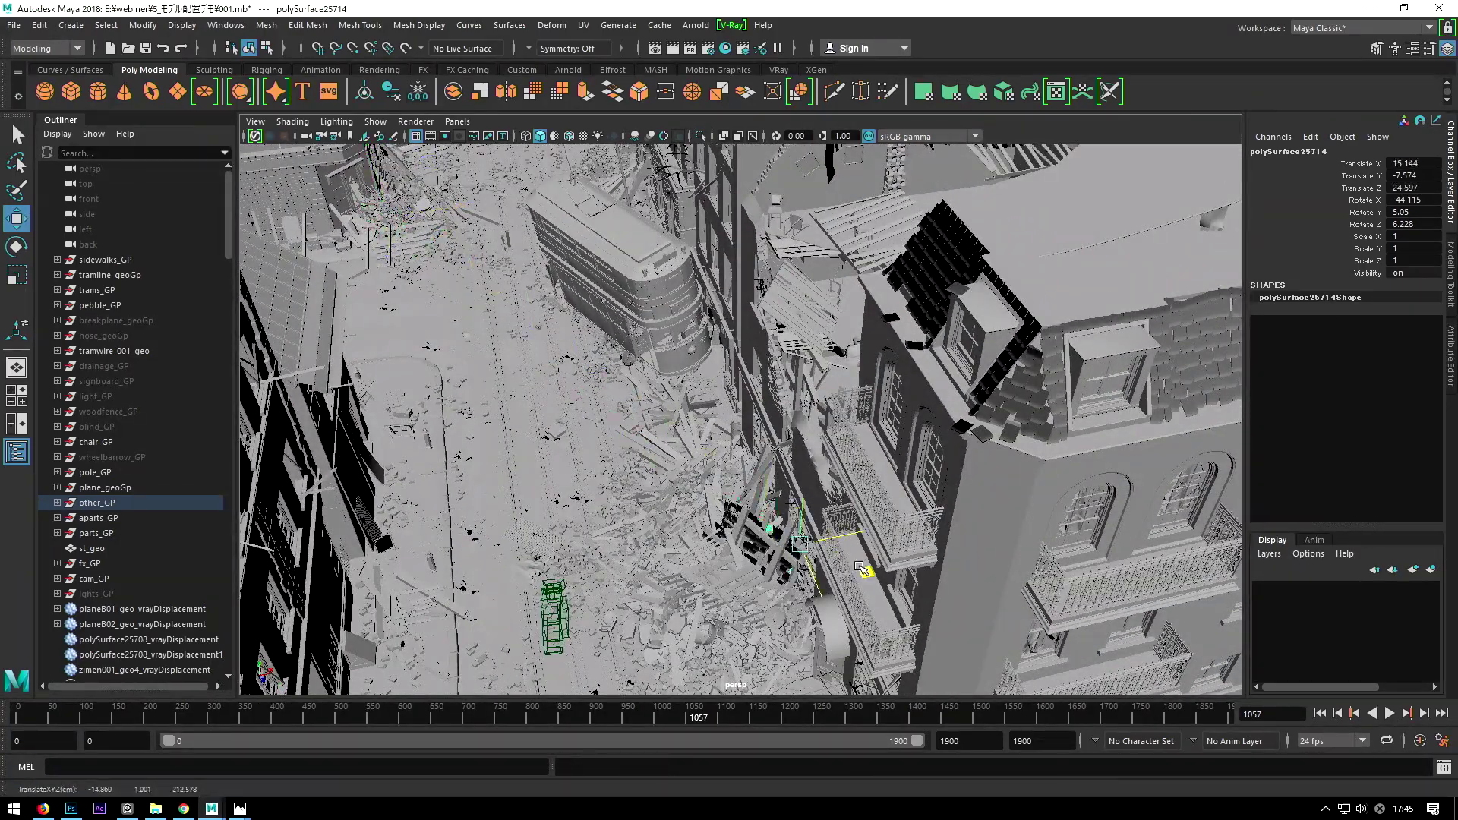
{"action": "key", "text": "f"}
{"action": "mouse_move", "coordinate": [860, 568]}
{"action": "left_mouse_down", "text": "alt"}
{"action": "mouse_move", "coordinate": [764, 410]}
{"action": "mouse_move", "coordinate": [866, 437]}
{"action": "left_mouse_up", "text": "alt"}
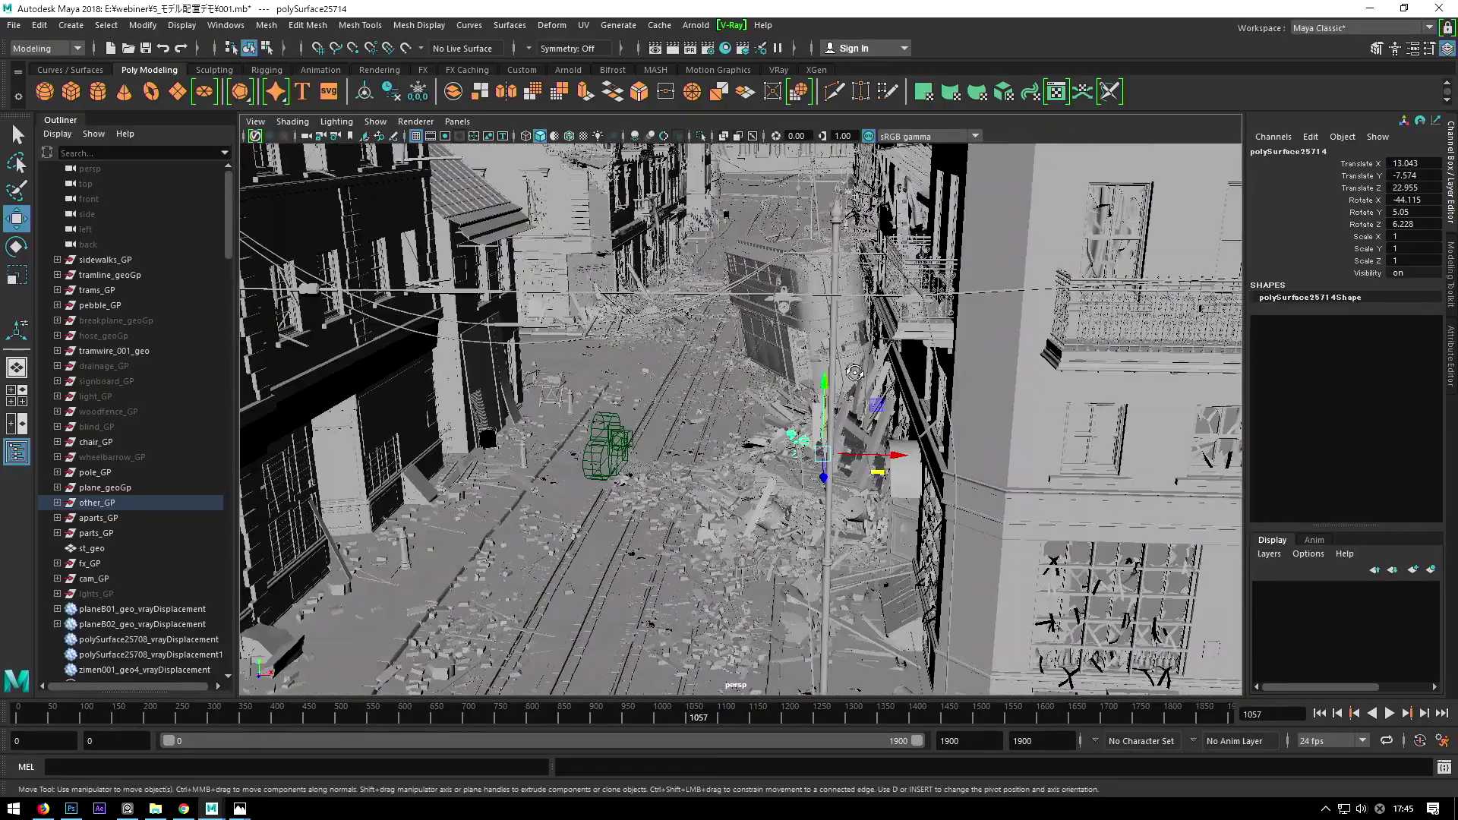
{"action": "left_click_drag", "start_coordinate": [683, 543], "coordinate": [861, 478], "text": "alt"}
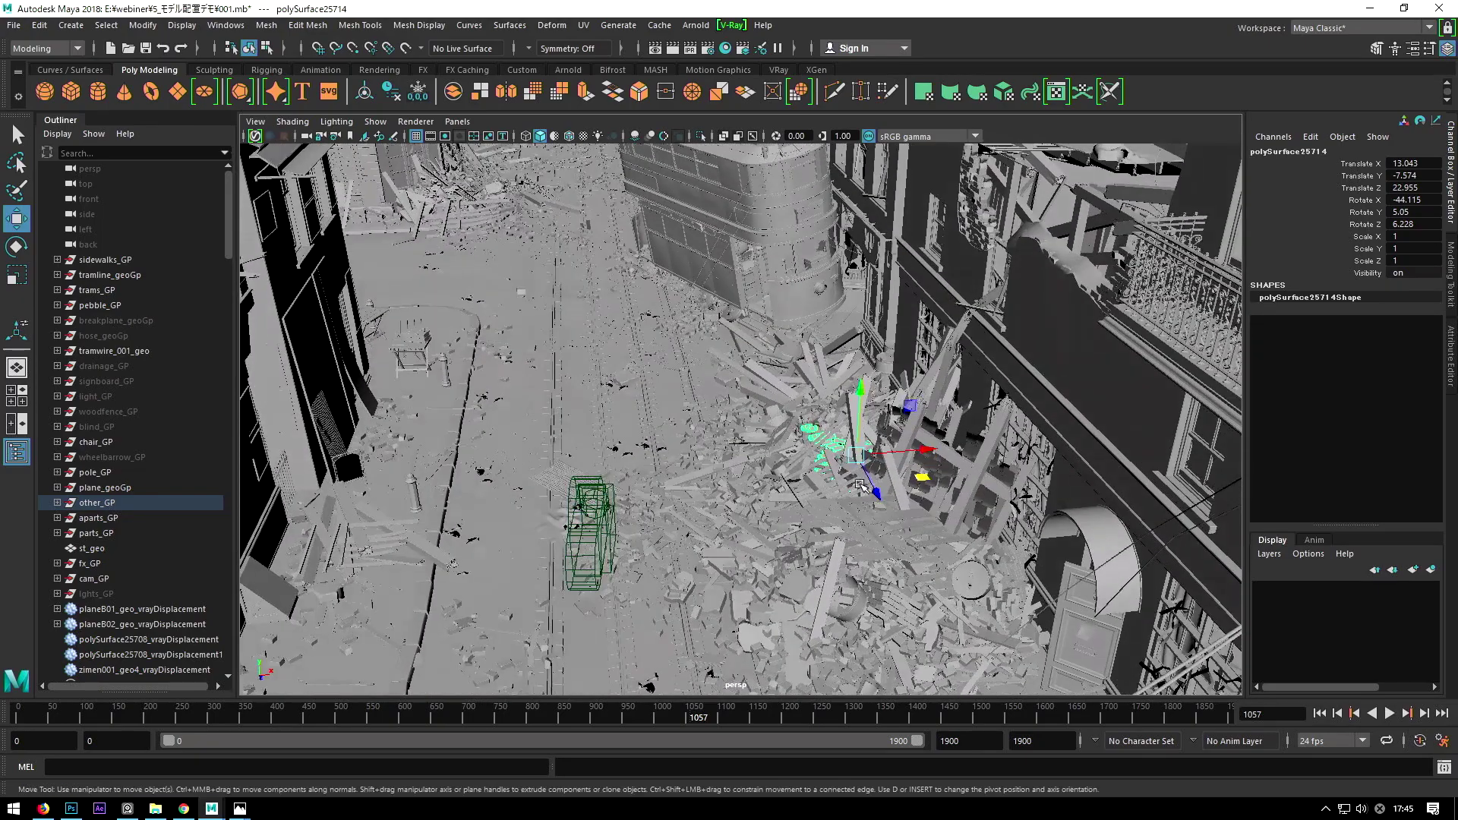
{"action": "left_click", "coordinate": [861, 480]}
Step: Frame the stair-like debris polySurface20978 and orbit until the tram comes into view
{"action": "mouse_move", "coordinate": [752, 424]}
{"action": "right_mouse_down", "text": "alt"}
{"action": "mouse_move", "coordinate": [720, 564]}
{"action": "mouse_move", "coordinate": [524, 379]}
{"action": "right_mouse_up", "text": "alt"}
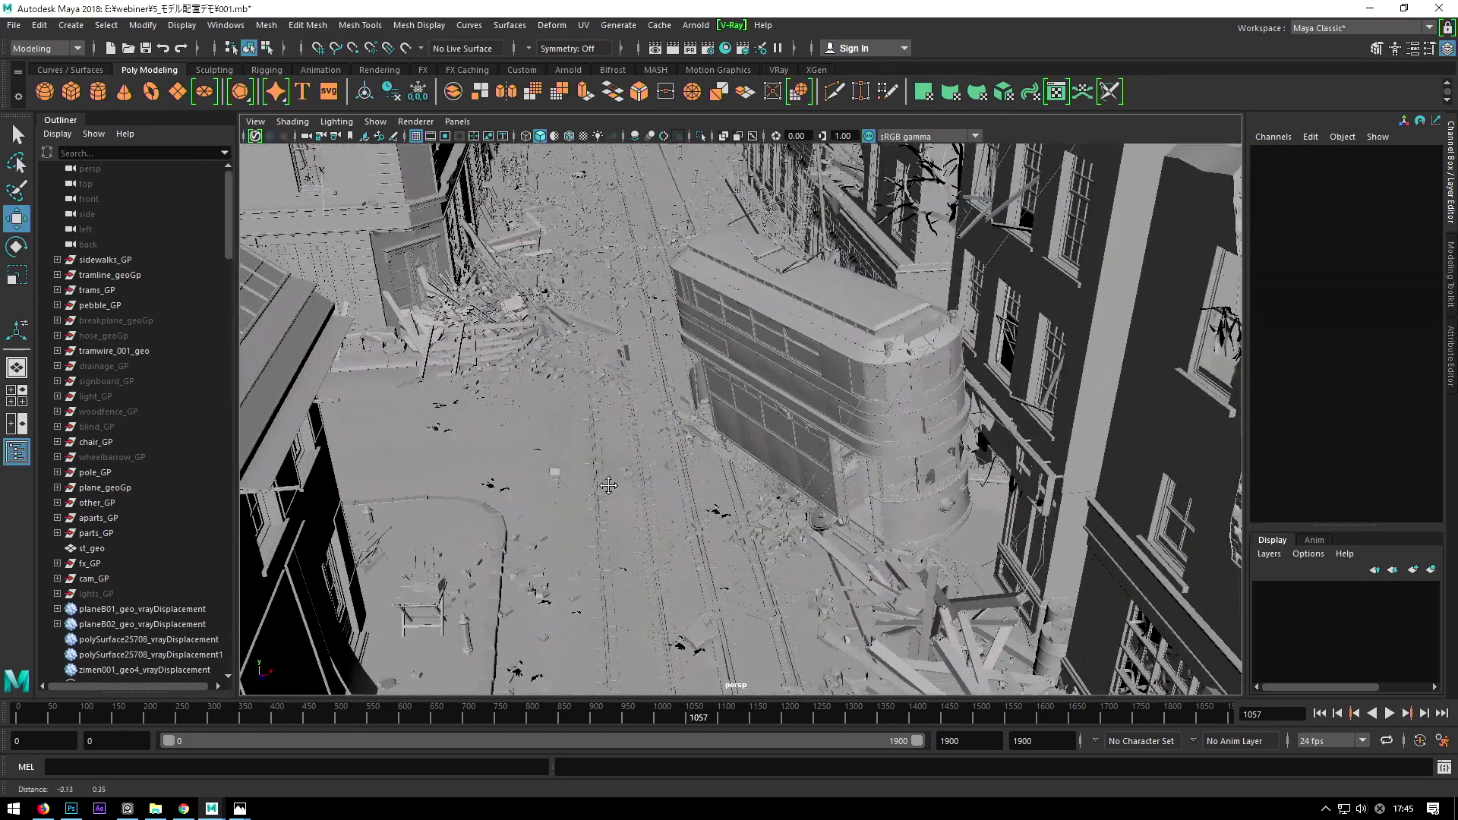
{"action": "left_click", "coordinate": [506, 358]}
{"action": "left_click", "coordinate": [499, 353]}
{"action": "key", "text": "f"}
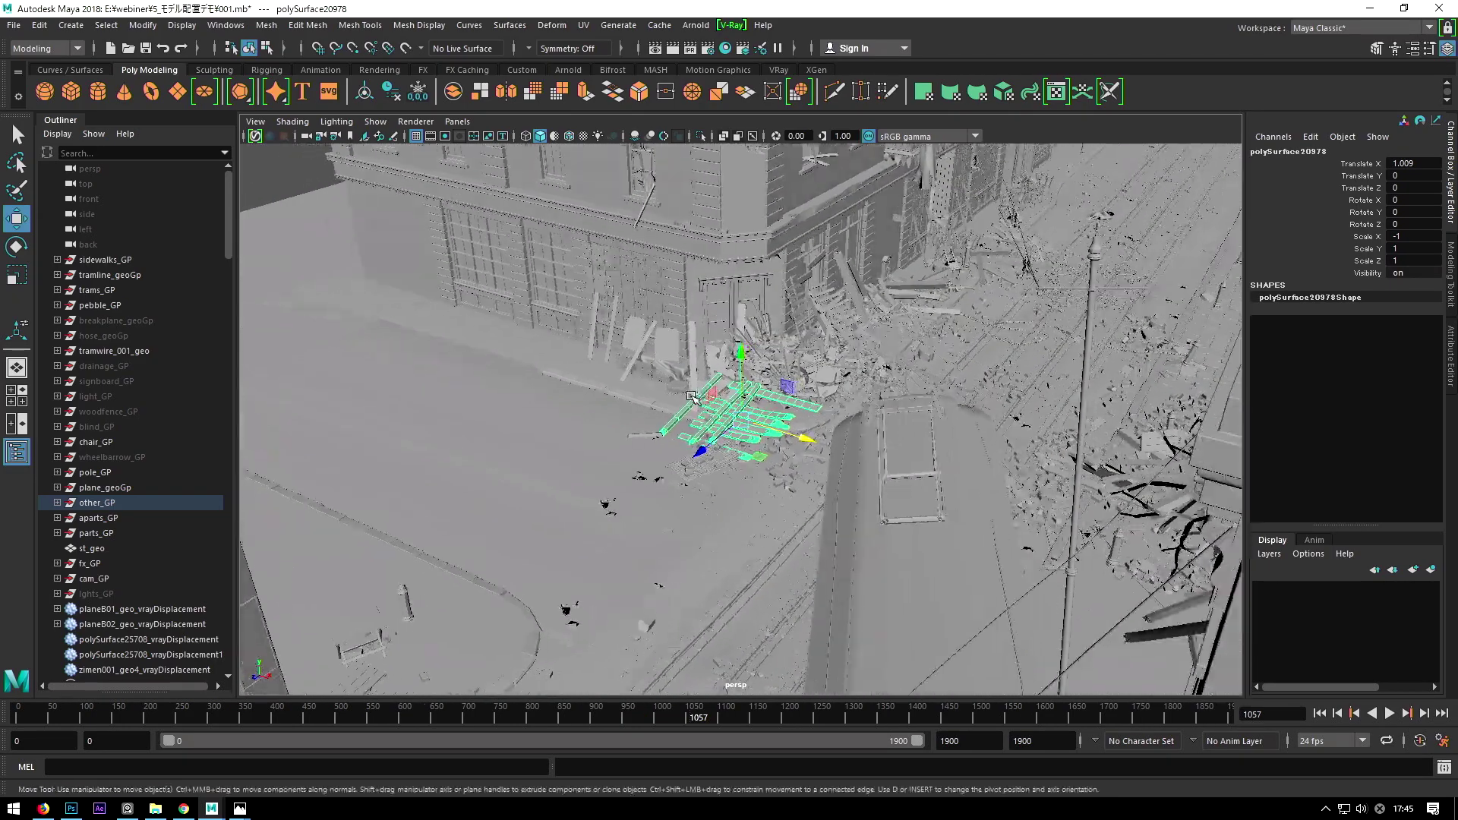
{"action": "left_click_drag", "start_coordinate": [691, 396], "coordinate": [722, 444], "text": "alt"}
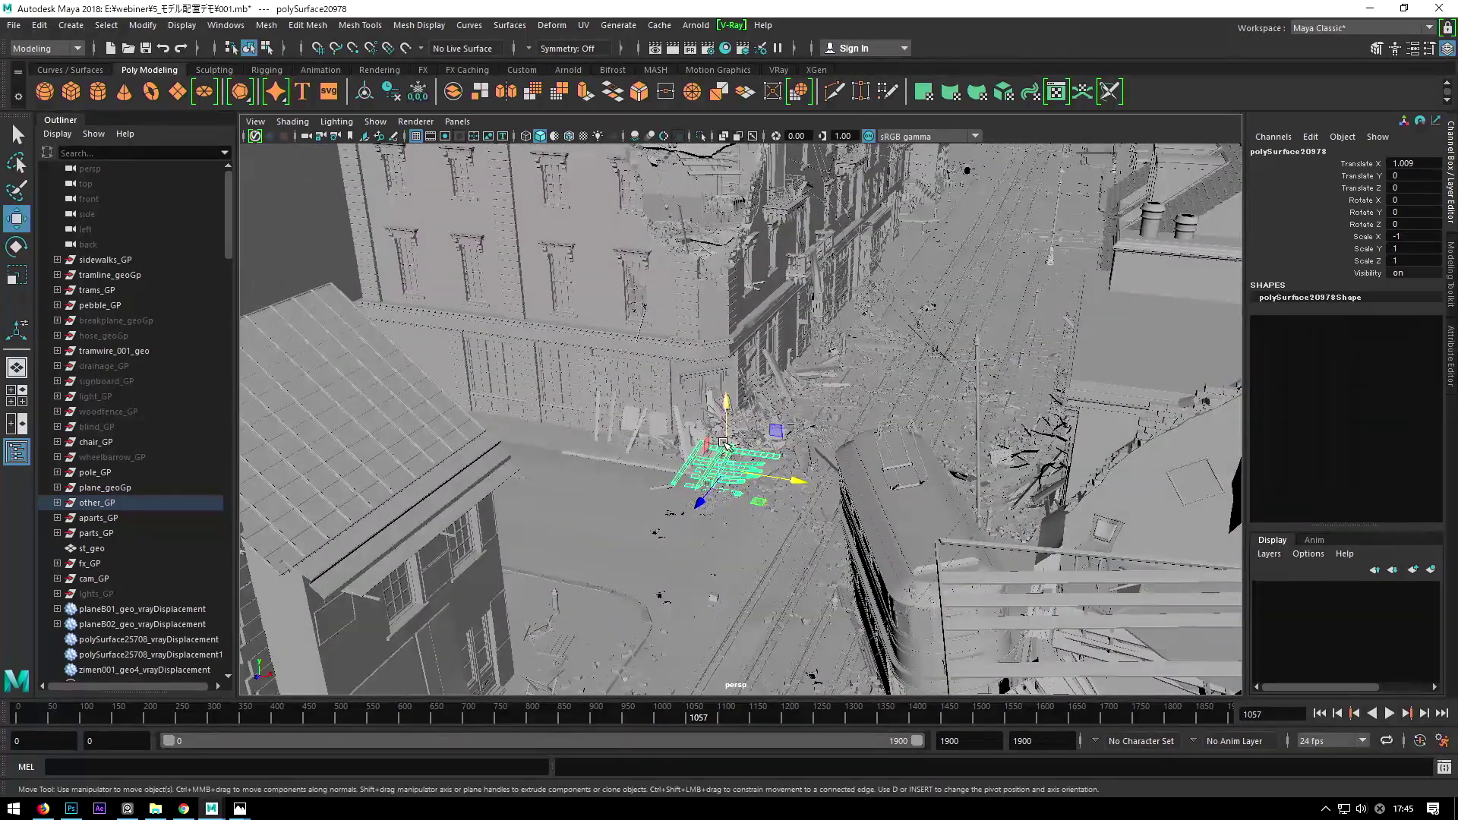
{"action": "left_click_drag", "start_coordinate": [724, 444], "coordinate": [752, 458], "text": "alt"}
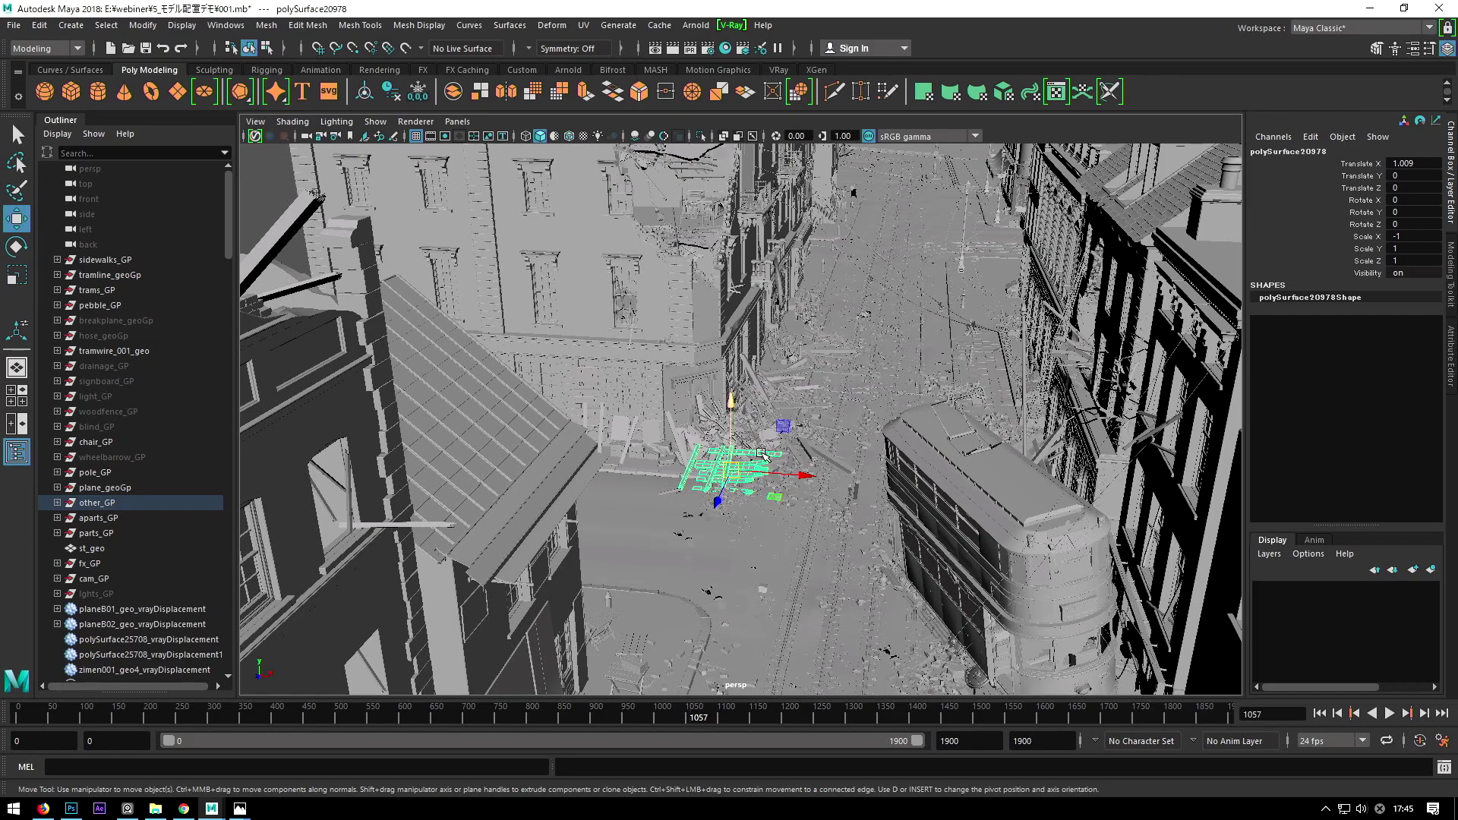
Step: Look down over the damaged corner building's debris and pick brick piece brickK_008_geo
{"action": "scroll", "coordinate": [762, 455], "scroll_direction": "up", "scroll_amount": 2}
{"action": "scroll", "coordinate": [762, 460], "scroll_direction": "up", "scroll_amount": 2}
{"action": "scroll", "coordinate": [764, 464], "scroll_direction": "up", "scroll_amount": 3}
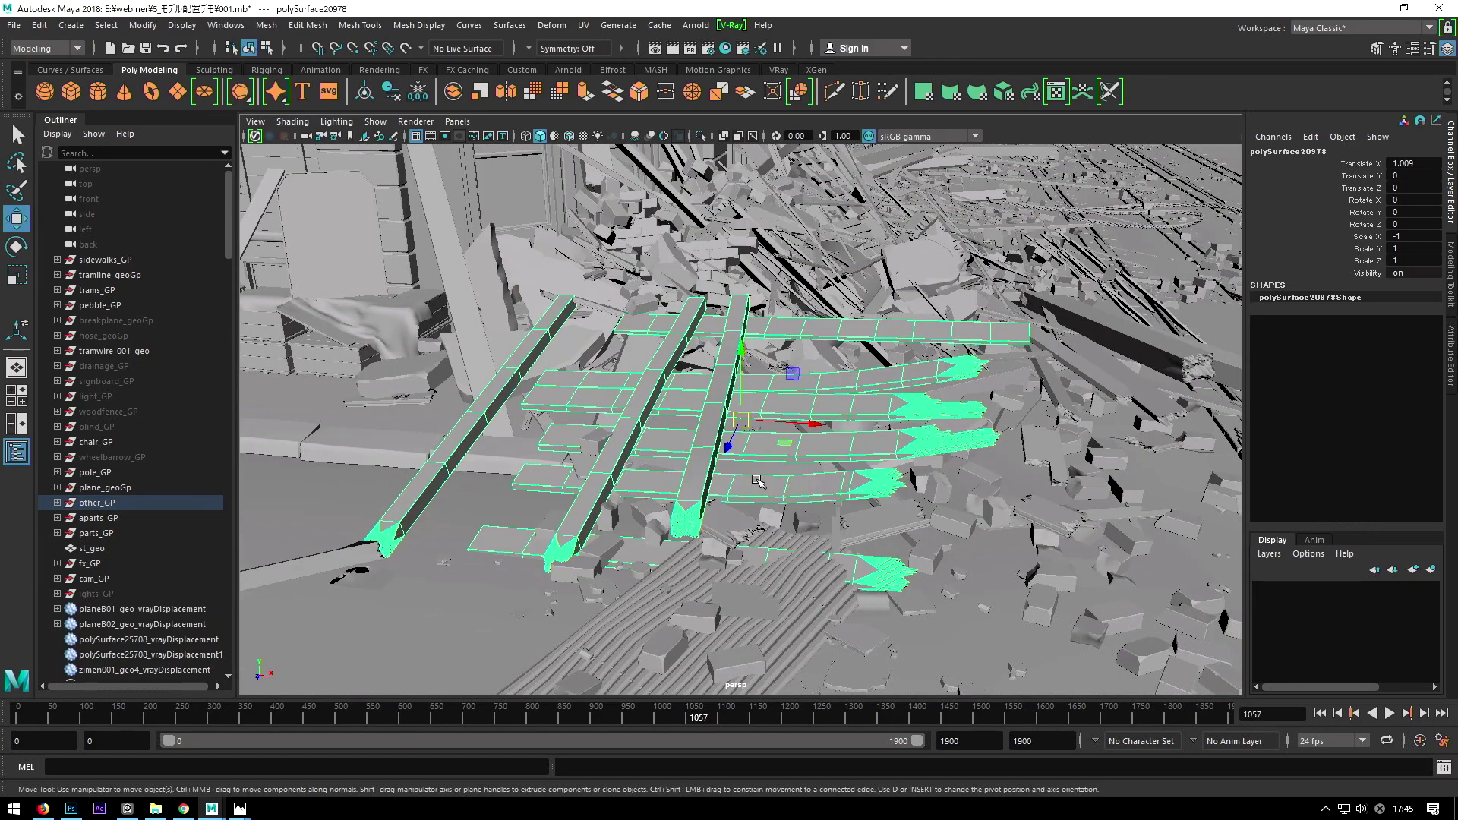
{"action": "scroll", "coordinate": [764, 471], "scroll_direction": "up", "scroll_amount": 2}
{"action": "scroll", "coordinate": [763, 473], "scroll_direction": "up", "scroll_amount": 5}
{"action": "scroll", "coordinate": [690, 471], "scroll_direction": "down", "scroll_amount": 5}
{"action": "mouse_move", "coordinate": [690, 474]}
{"action": "left_mouse_down", "text": "alt"}
{"action": "mouse_move", "coordinate": [714, 505]}
{"action": "mouse_move", "coordinate": [786, 458]}
{"action": "mouse_move", "coordinate": [718, 465]}
{"action": "mouse_move", "coordinate": [694, 489]}
{"action": "mouse_move", "coordinate": [687, 591]}
{"action": "mouse_move", "coordinate": [726, 615]}
{"action": "mouse_move", "coordinate": [727, 638]}
{"action": "mouse_move", "coordinate": [707, 545]}
{"action": "mouse_move", "coordinate": [717, 577]}
{"action": "mouse_move", "coordinate": [757, 468]}
{"action": "left_mouse_up", "text": "alt"}
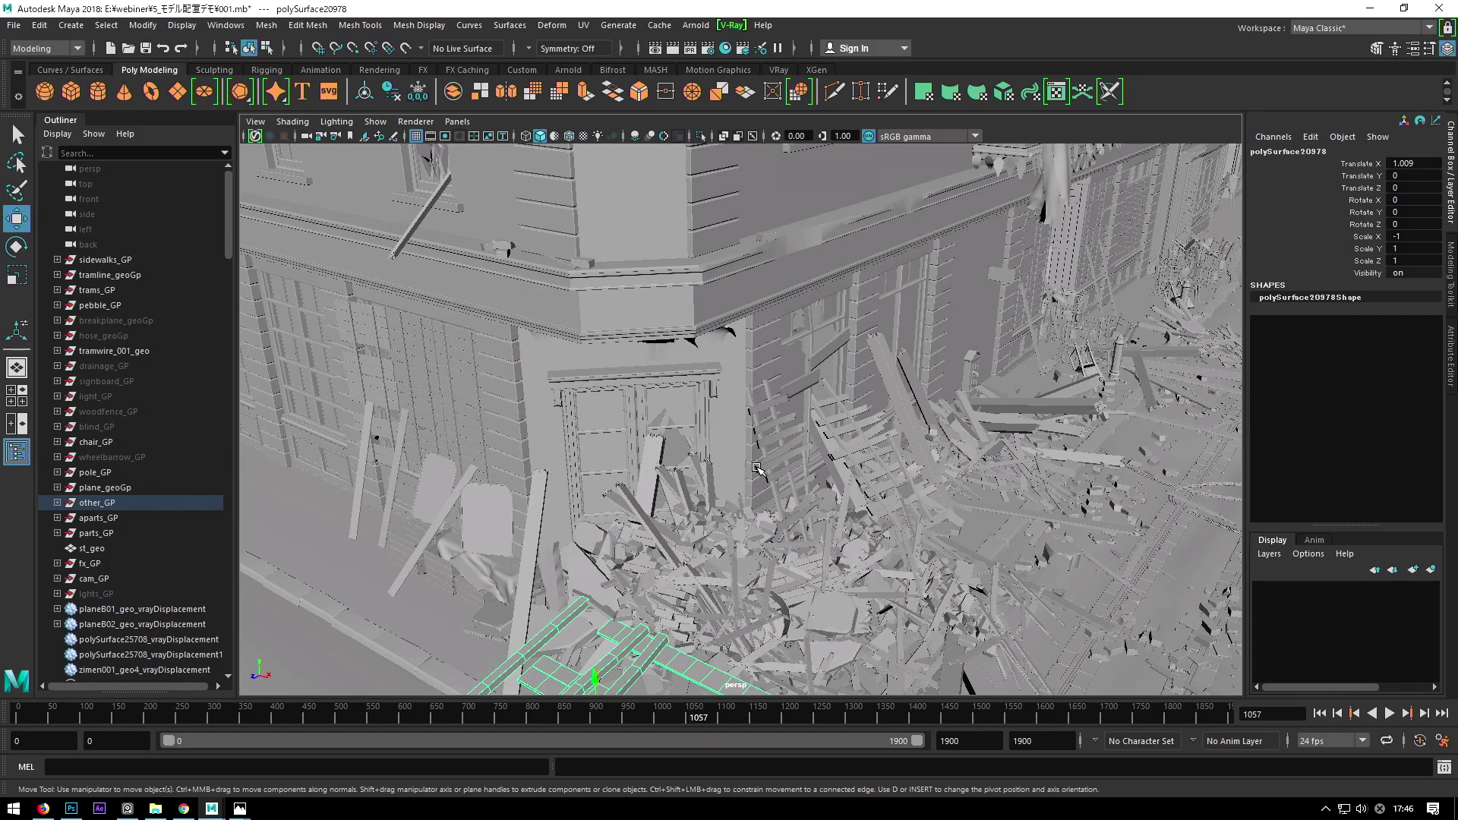
{"action": "mouse_move", "coordinate": [757, 468]}
{"action": "left_mouse_down", "text": "alt"}
{"action": "mouse_move", "coordinate": [684, 467]}
{"action": "mouse_move", "coordinate": [734, 375]}
{"action": "mouse_move", "coordinate": [737, 414]}
{"action": "mouse_move", "coordinate": [702, 410]}
{"action": "left_mouse_up", "text": "alt"}
{"action": "left_click", "coordinate": [734, 374]}
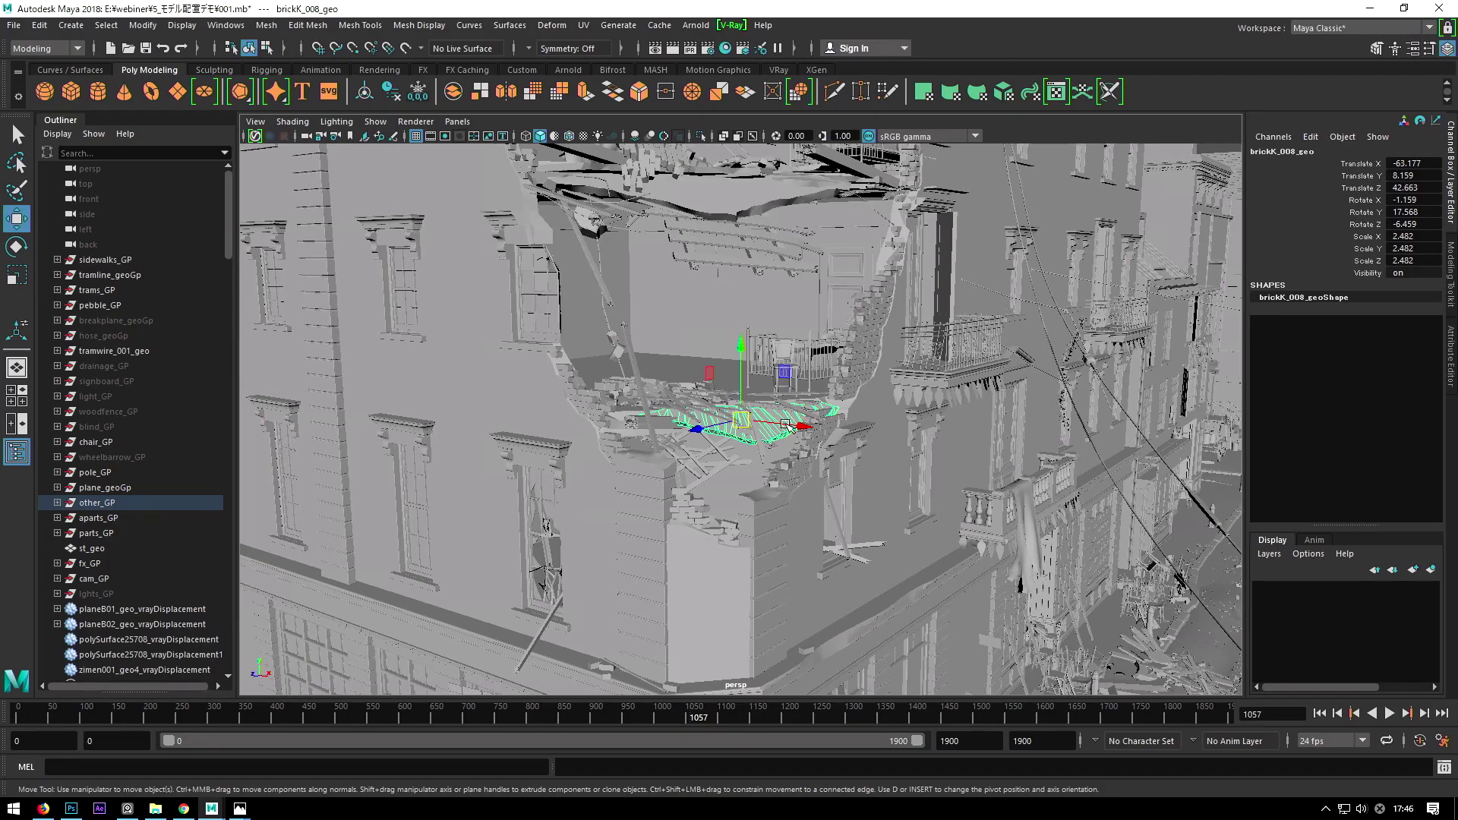
Step: Orbit around the selected brick, then look through the render camera
{"action": "left_click_drag", "start_coordinate": [752, 452], "coordinate": [667, 447], "text": "alt"}
{"action": "scroll", "coordinate": [666, 448], "scroll_direction": "up", "scroll_amount": 2}
{"action": "scroll", "coordinate": [667, 448], "scroll_direction": "up", "scroll_amount": 2}
{"action": "scroll", "coordinate": [667, 448], "scroll_direction": "up", "scroll_amount": 2}
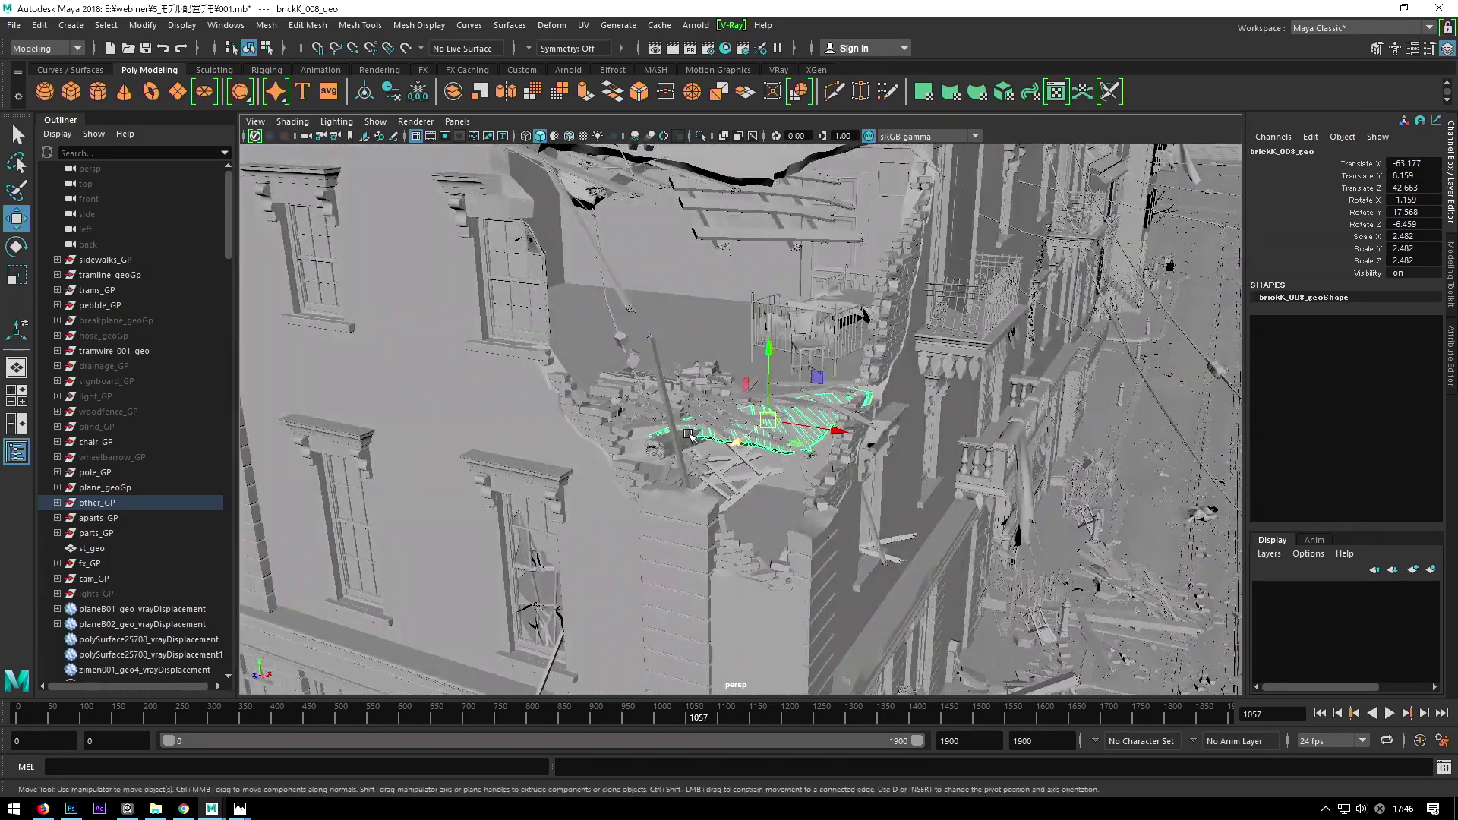
{"action": "left_click", "coordinate": [479, 122]}
{"action": "left_click", "coordinate": [668, 148]}
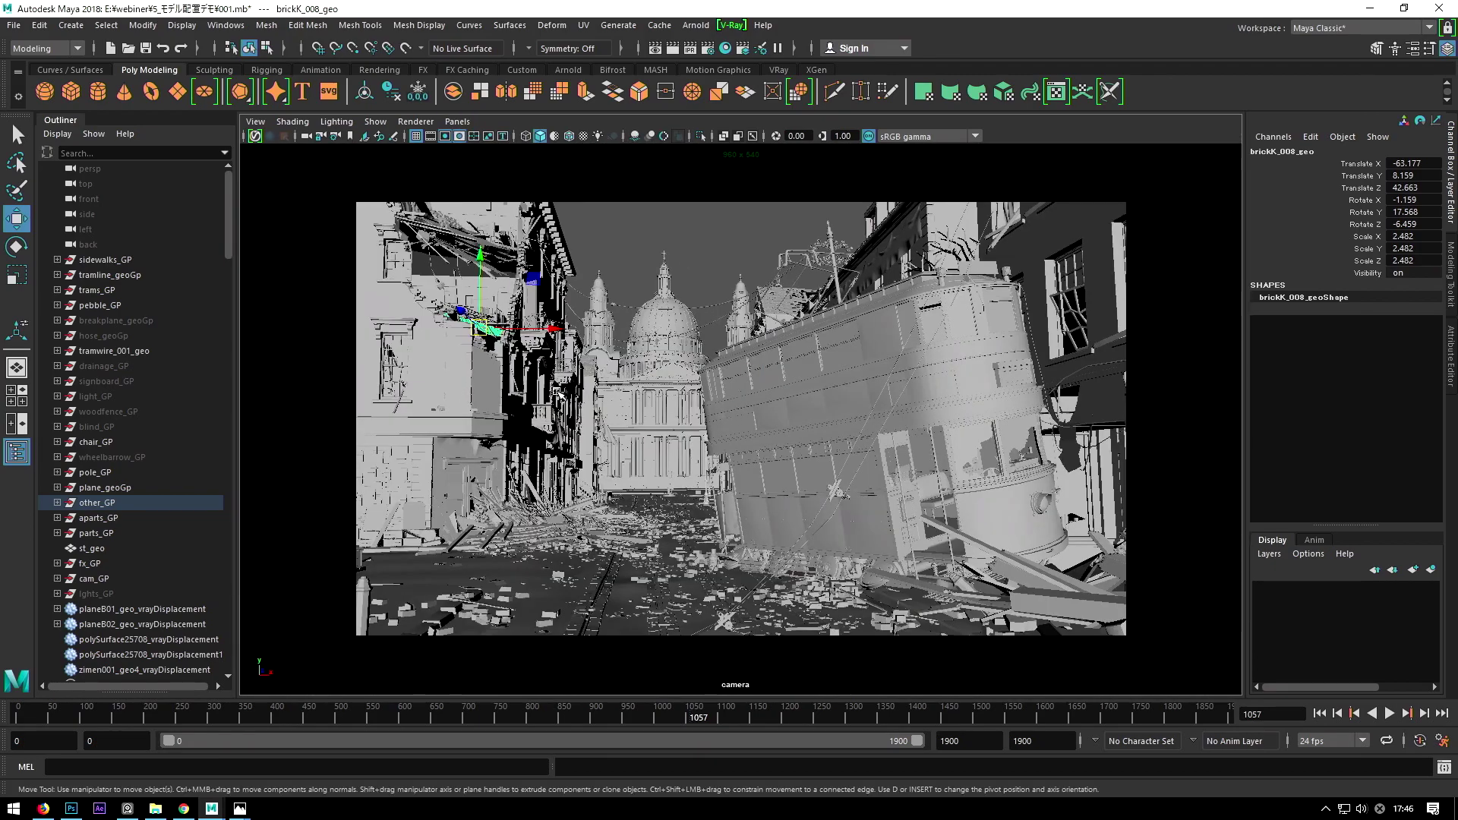
Step: Frame the brick, then select and frame the tram wire and orbit down to the rubble
{"action": "key", "text": "f"}
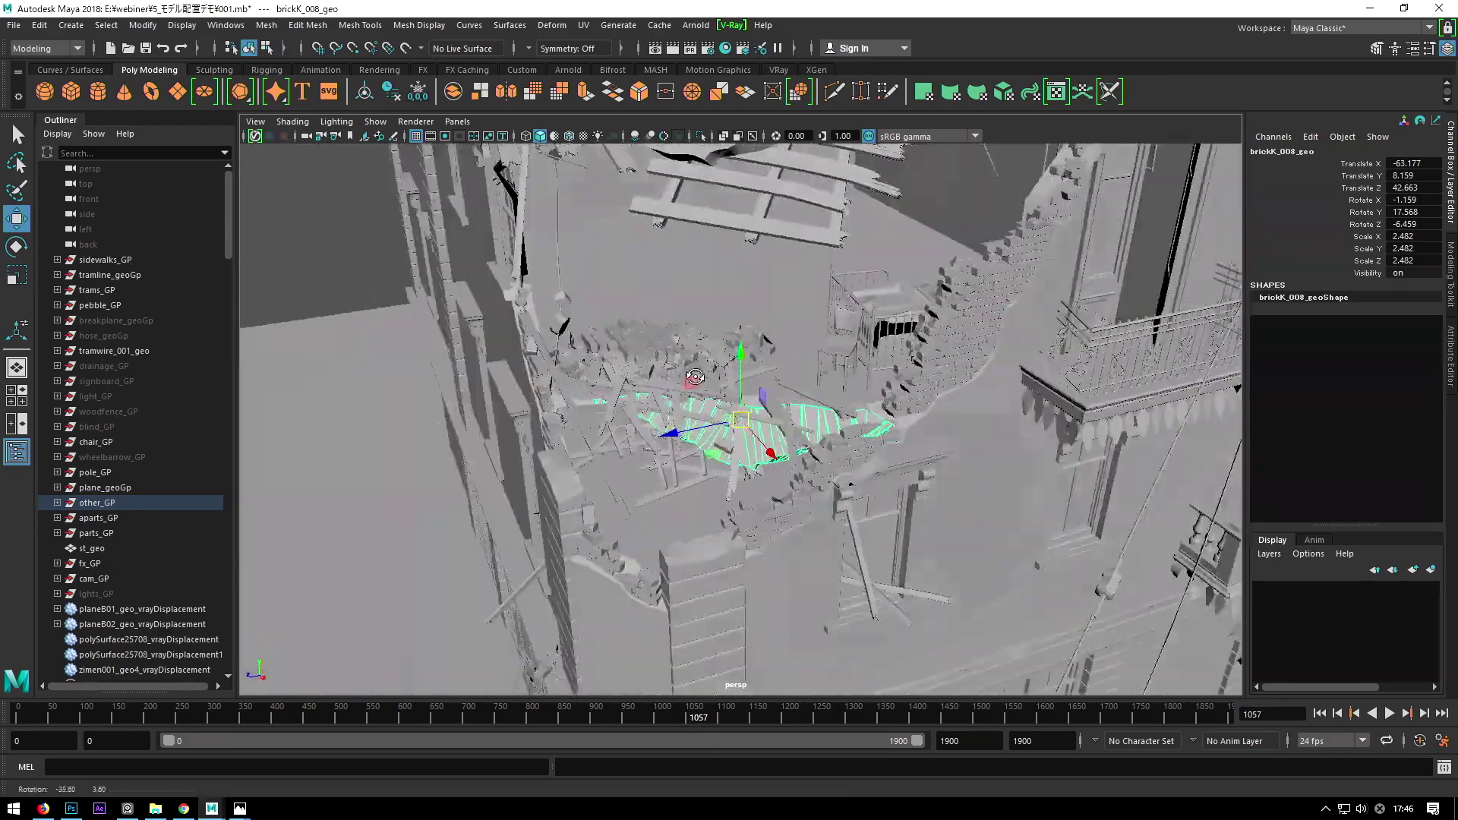
{"action": "left_click_drag", "start_coordinate": [613, 365], "coordinate": [660, 385], "text": "alt"}
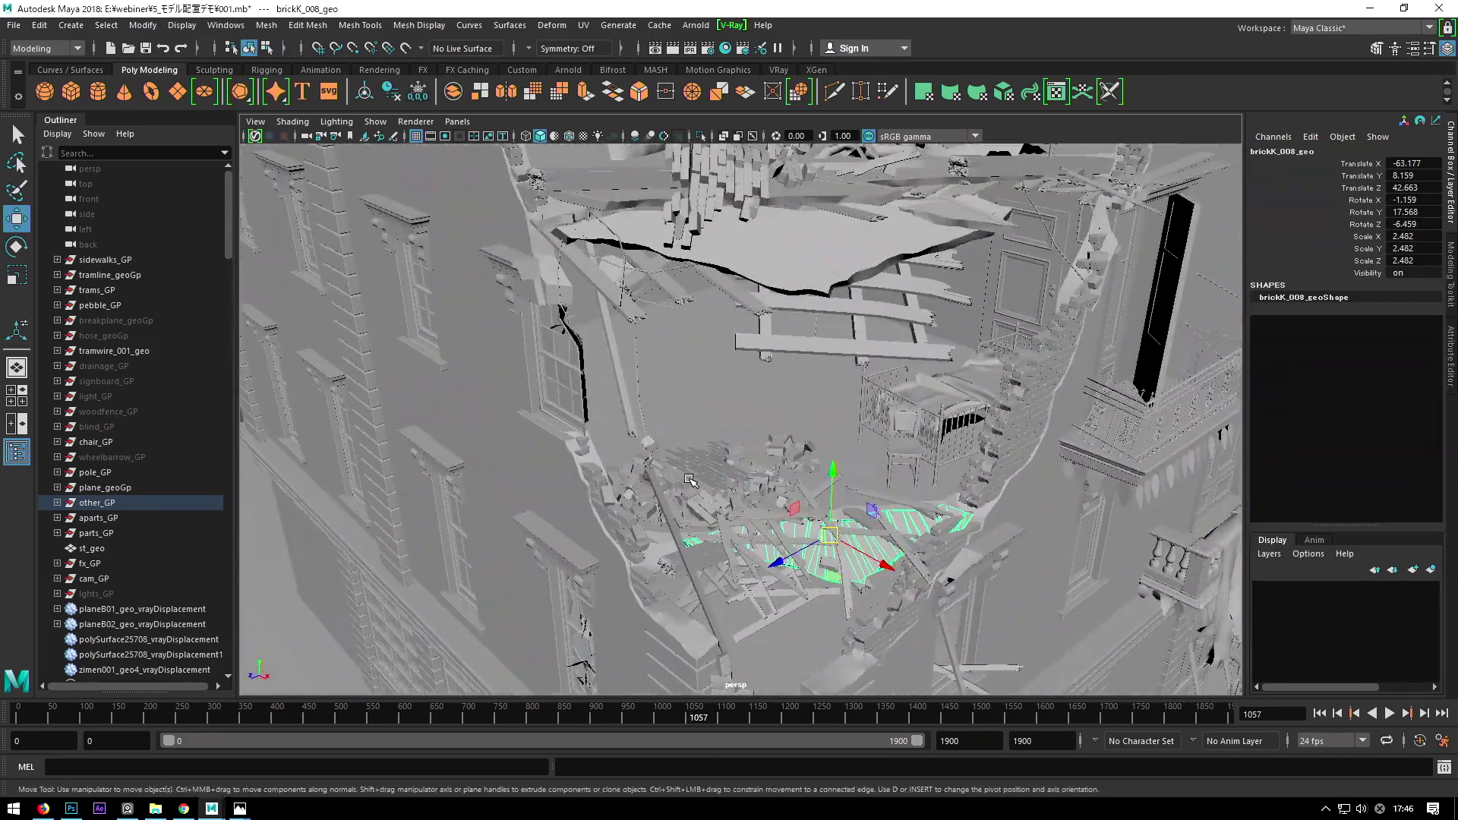
{"action": "left_click", "coordinate": [647, 326]}
{"action": "key", "text": "f"}
{"action": "mouse_move", "coordinate": [683, 327]}
{"action": "left_mouse_down", "text": "alt"}
{"action": "mouse_move", "coordinate": [748, 324]}
{"action": "mouse_move", "coordinate": [747, 392]}
{"action": "left_mouse_up", "text": "alt"}
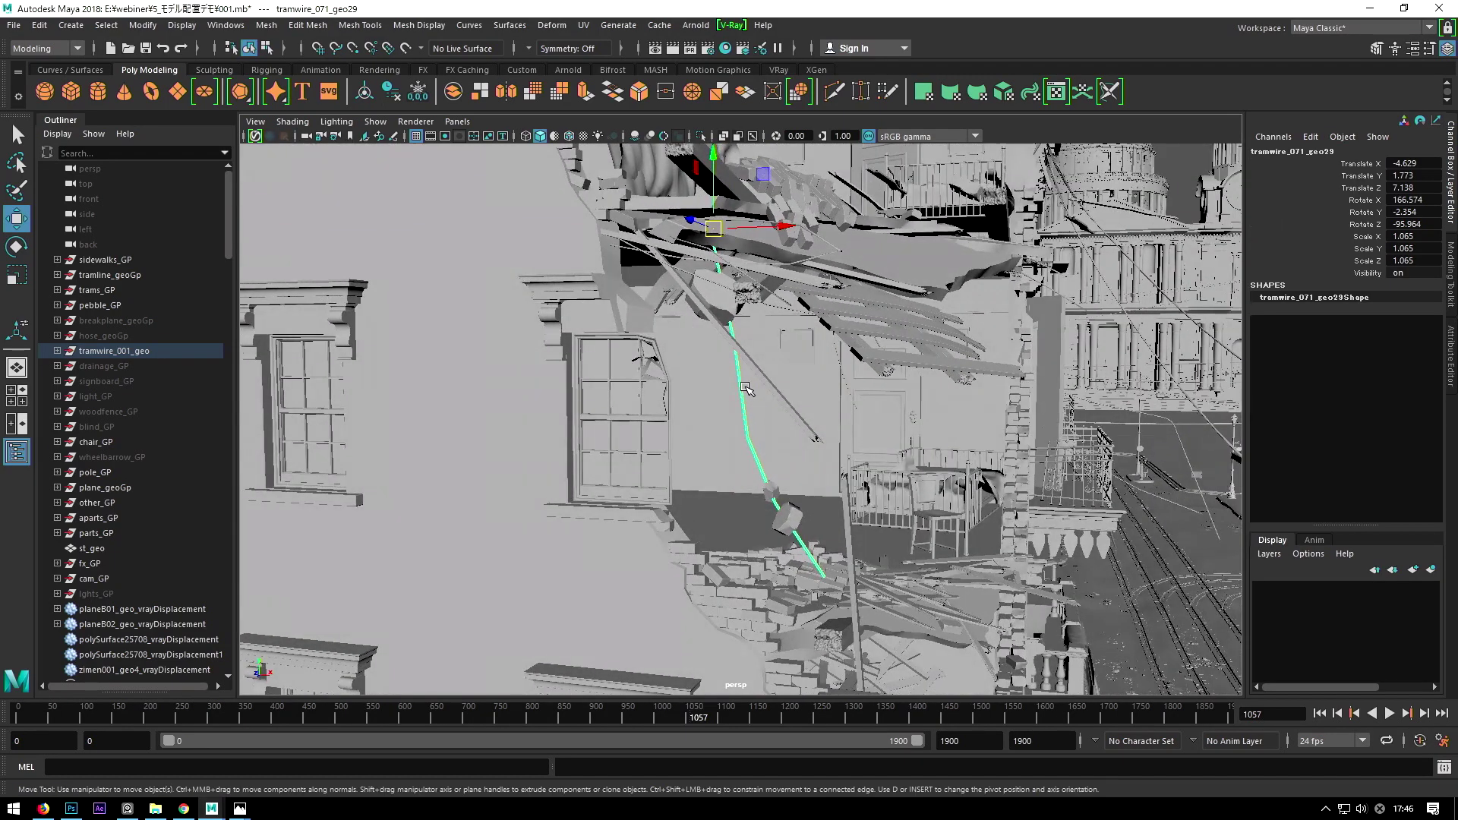
{"action": "mouse_move", "coordinate": [741, 301]}
{"action": "left_mouse_down", "text": "alt"}
{"action": "mouse_move", "coordinate": [714, 238]}
{"action": "mouse_move", "coordinate": [758, 252]}
{"action": "mouse_move", "coordinate": [778, 402]}
{"action": "left_mouse_up", "text": "alt"}
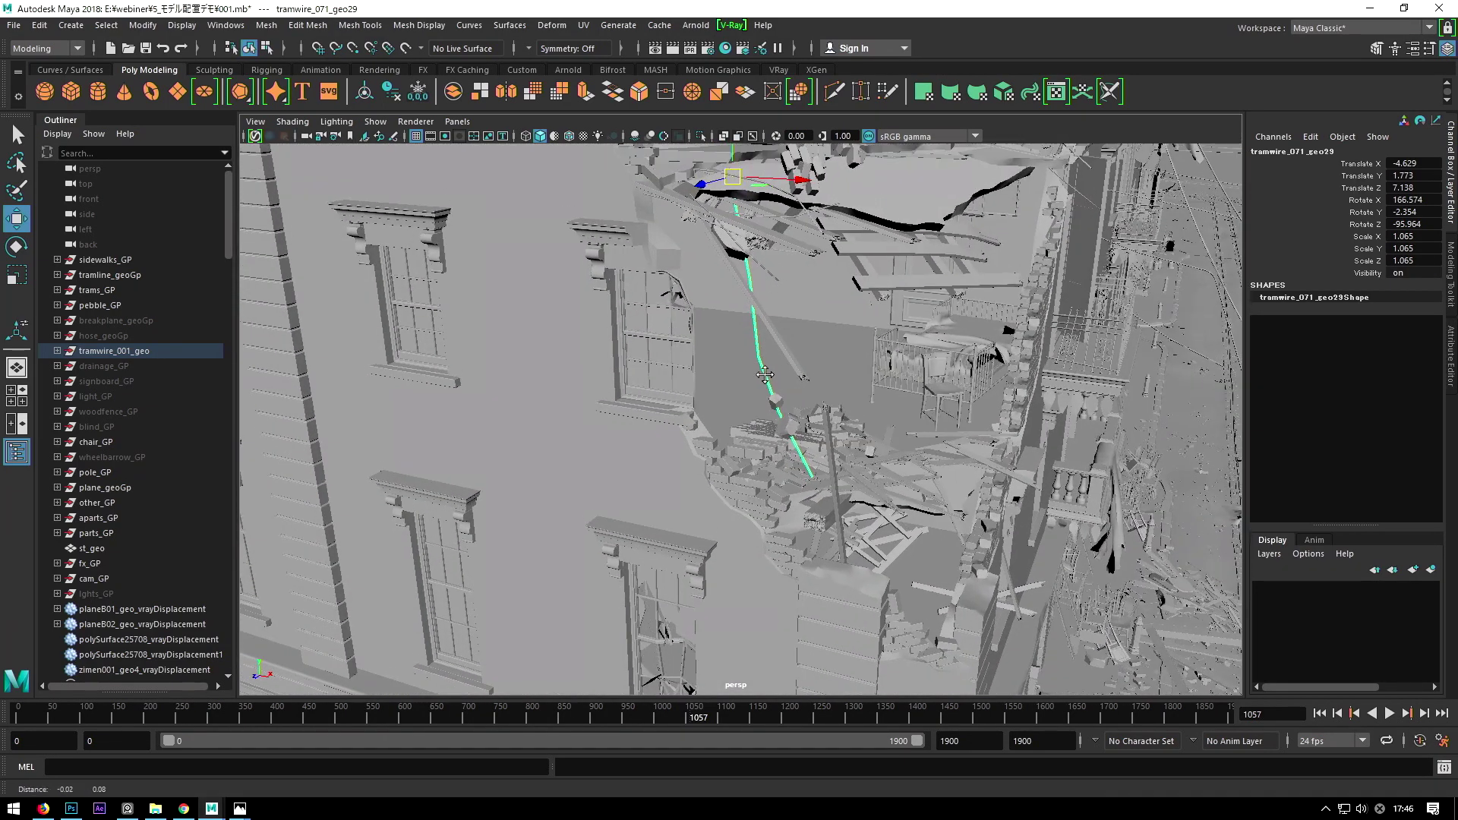
Step: Pick rubbleA_075_geo, orbit around the balcony rubble and facade, then pick chair chairB_005_geo
{"action": "left_click", "coordinate": [784, 440]}
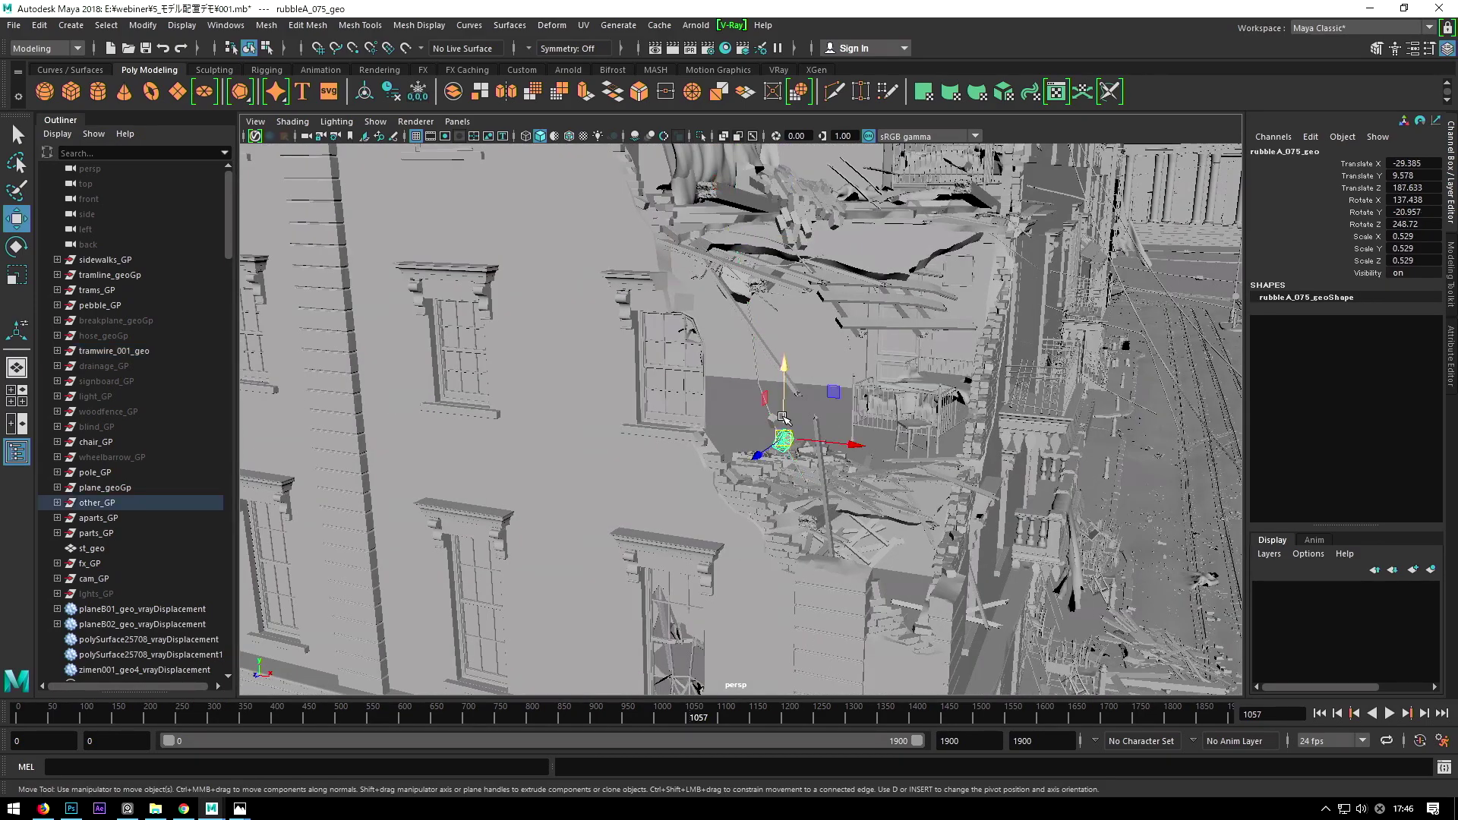
{"action": "left_click_drag", "start_coordinate": [784, 441], "coordinate": [663, 312], "text": "alt"}
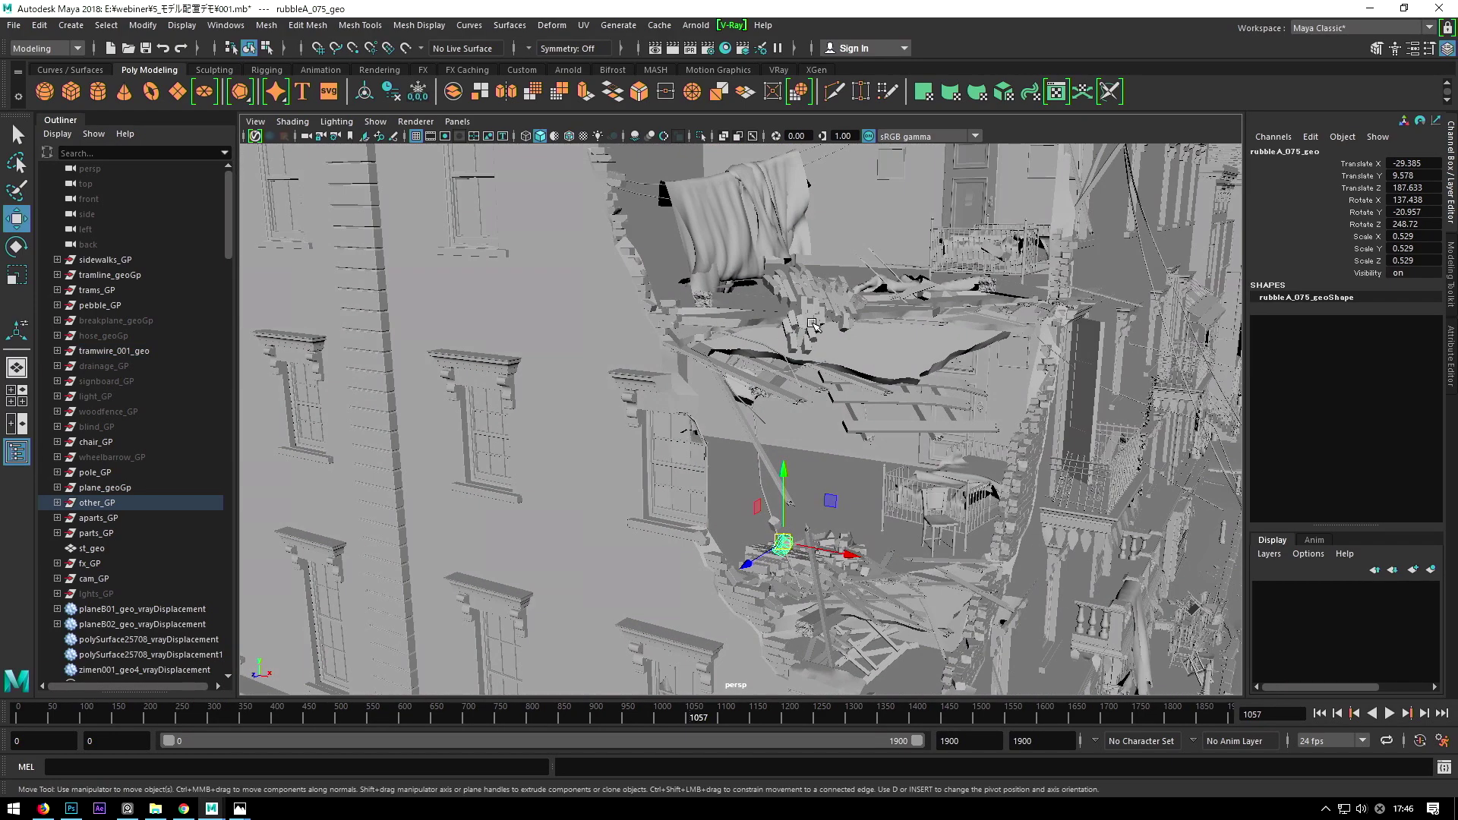
{"action": "right_click_drag", "start_coordinate": [786, 359], "coordinate": [799, 477], "text": "alt"}
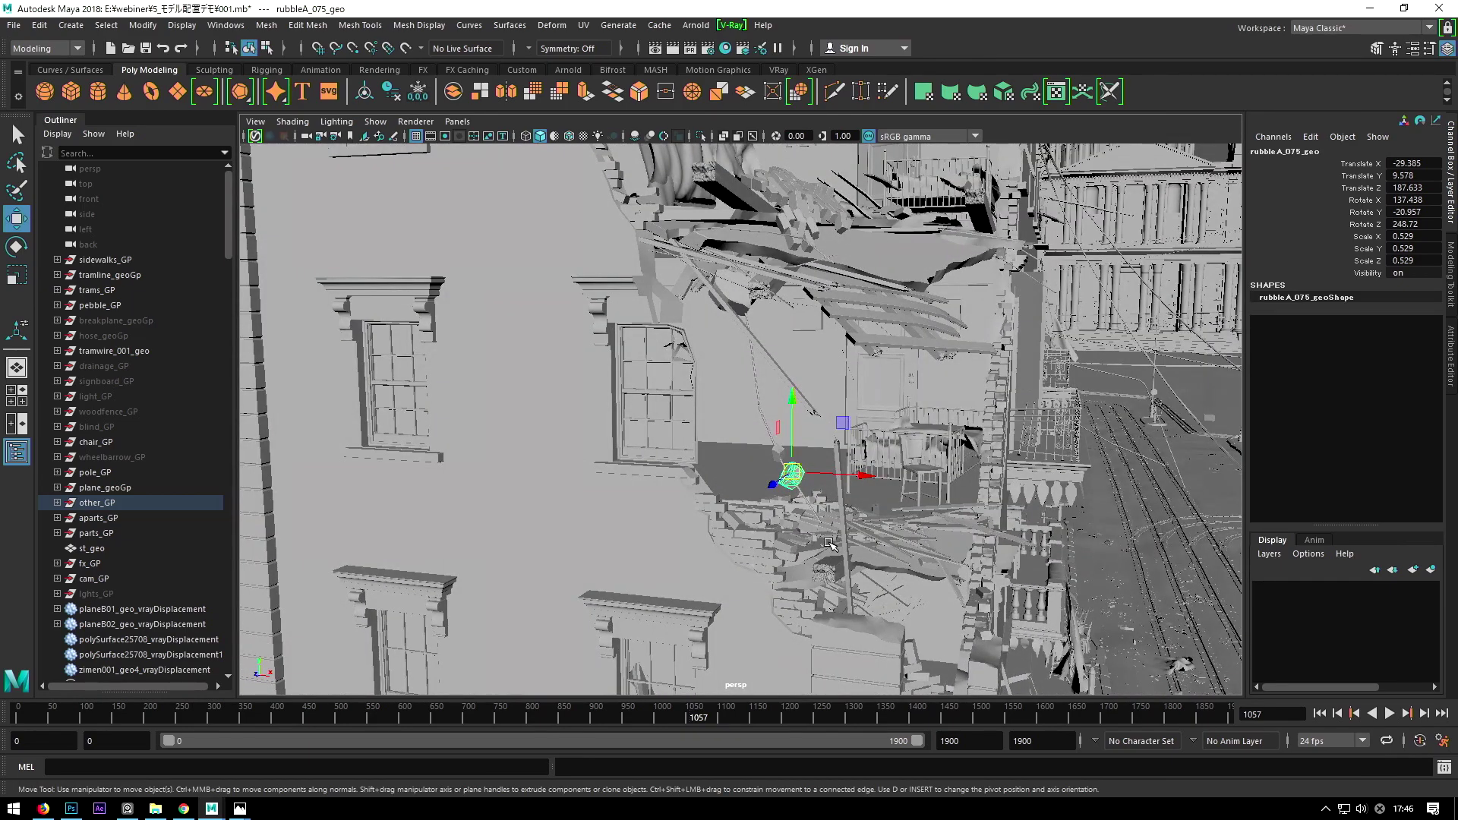
{"action": "left_click_drag", "start_coordinate": [750, 379], "coordinate": [743, 335], "text": "alt"}
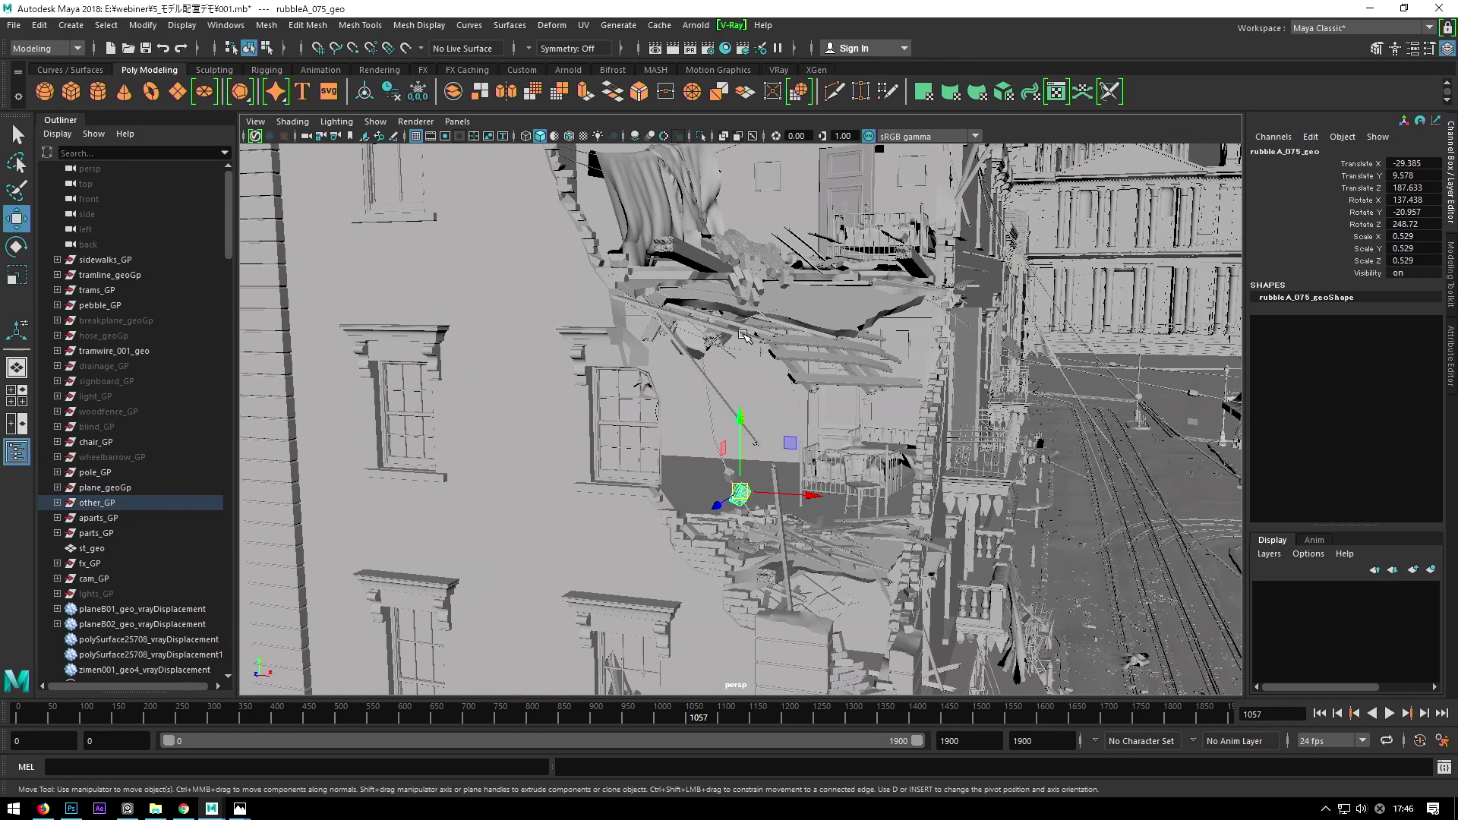
{"action": "left_click_drag", "start_coordinate": [794, 467], "coordinate": [757, 422], "text": "alt"}
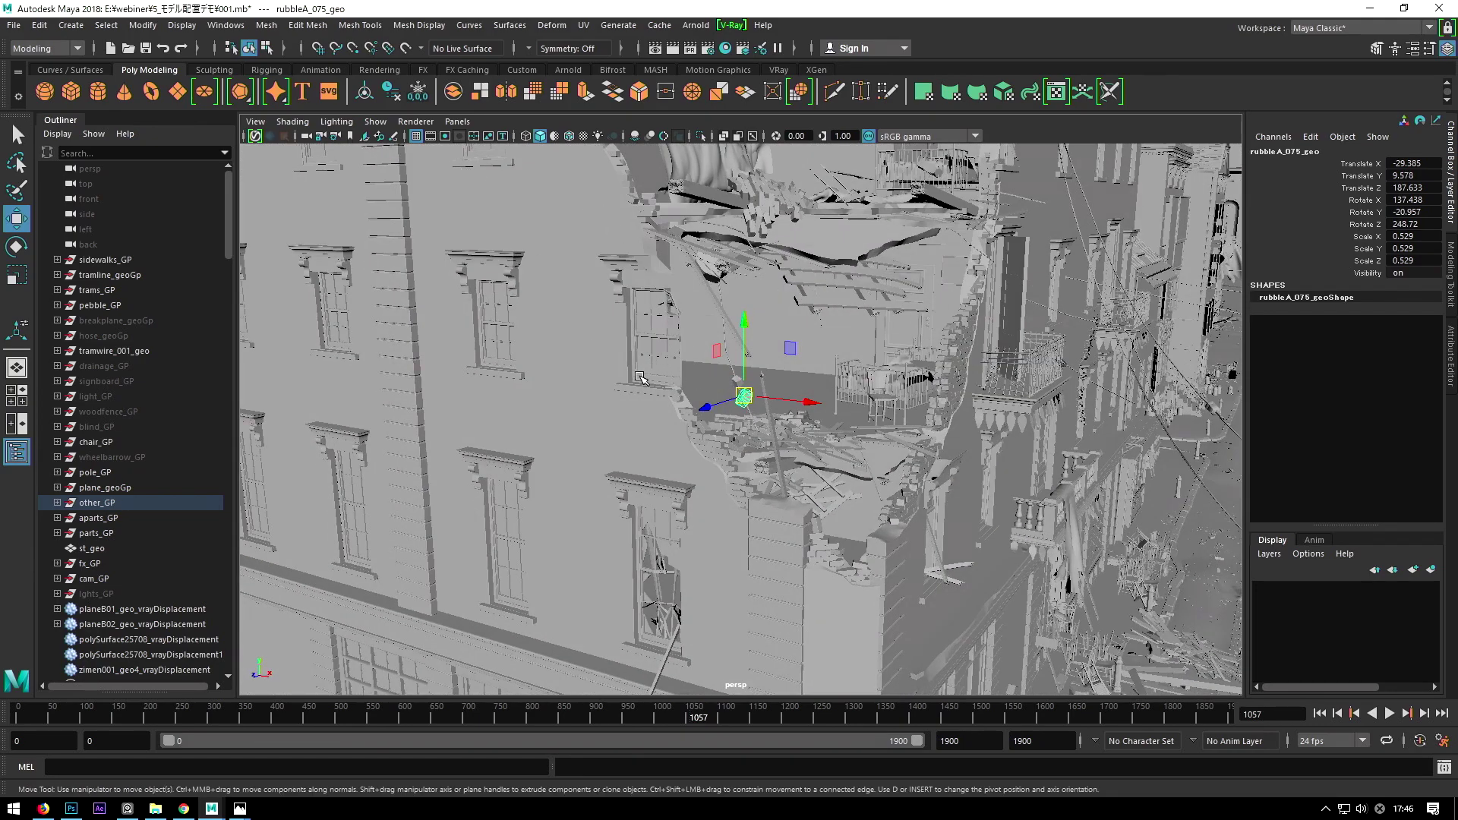
{"action": "mouse_move", "coordinate": [727, 293]}
{"action": "left_mouse_down", "text": "alt"}
{"action": "mouse_move", "coordinate": [673, 327]}
{"action": "mouse_move", "coordinate": [802, 293]}
{"action": "mouse_move", "coordinate": [816, 334]}
{"action": "mouse_move", "coordinate": [809, 364]}
{"action": "mouse_move", "coordinate": [736, 361]}
{"action": "left_mouse_up", "text": "alt"}
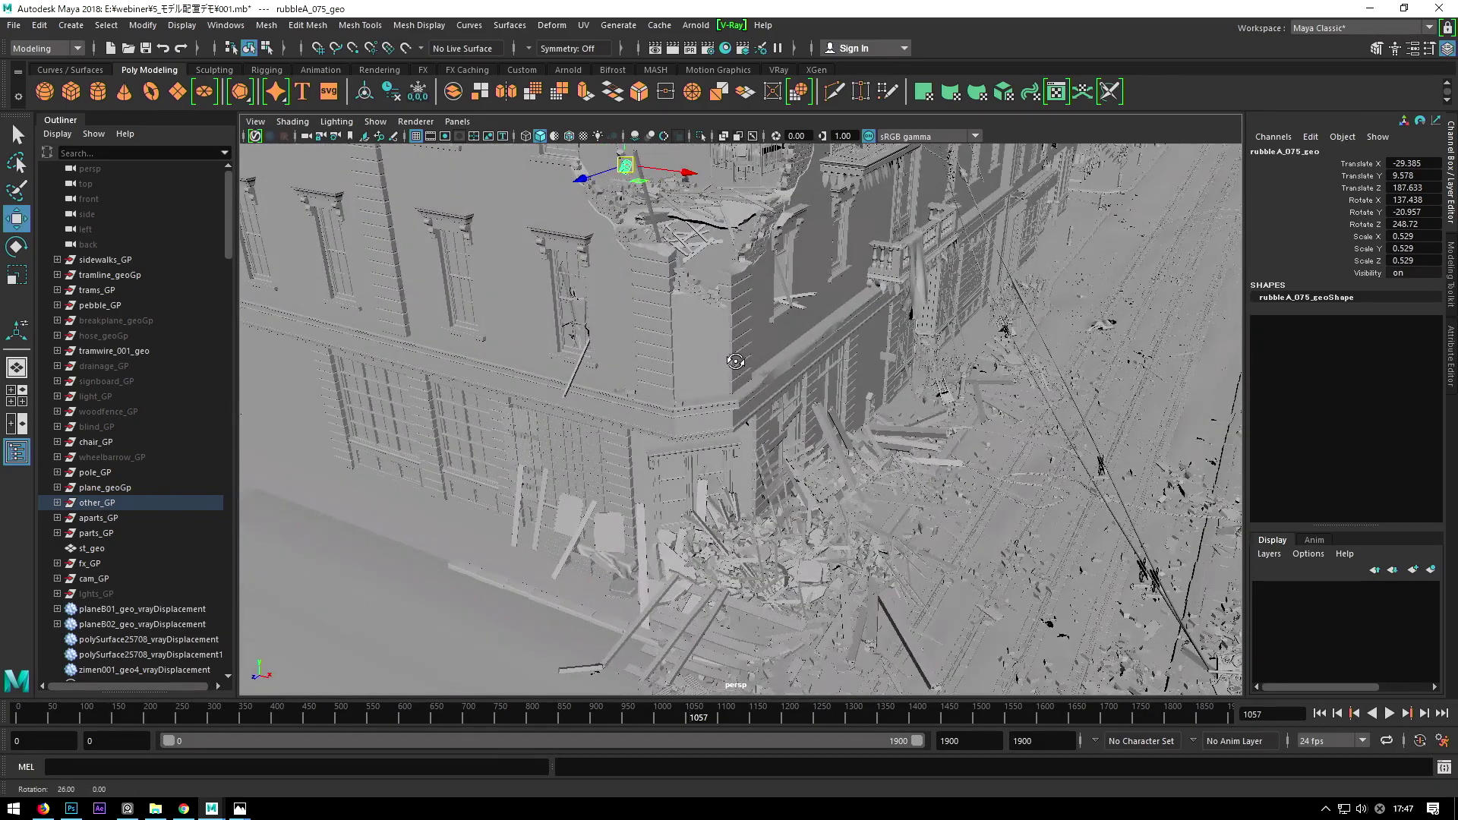
{"action": "left_click_drag", "start_coordinate": [786, 446], "coordinate": [904, 370], "text": "alt"}
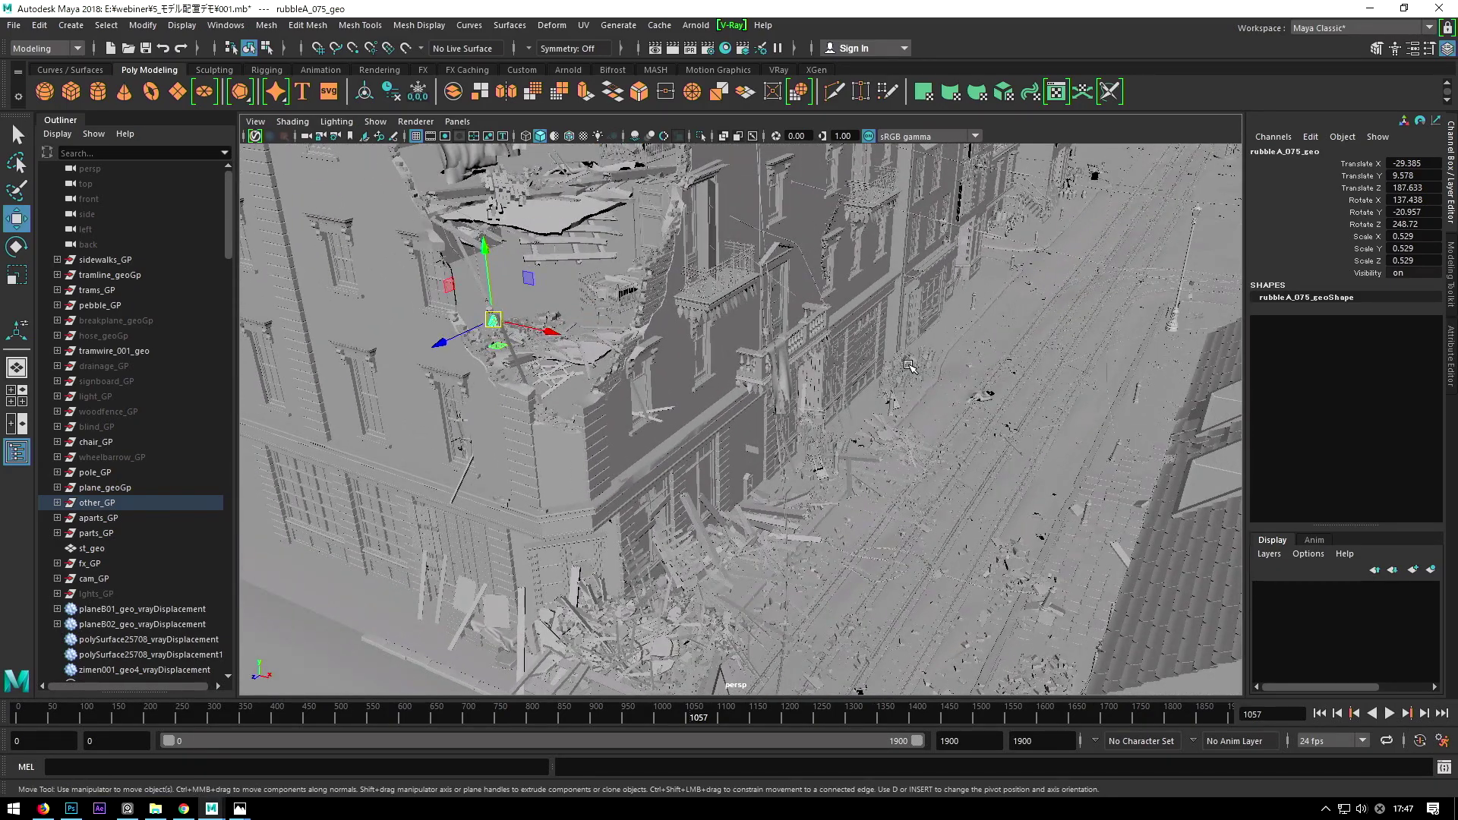
{"action": "left_click", "coordinate": [911, 368]}
{"action": "left_click", "coordinate": [457, 122]}
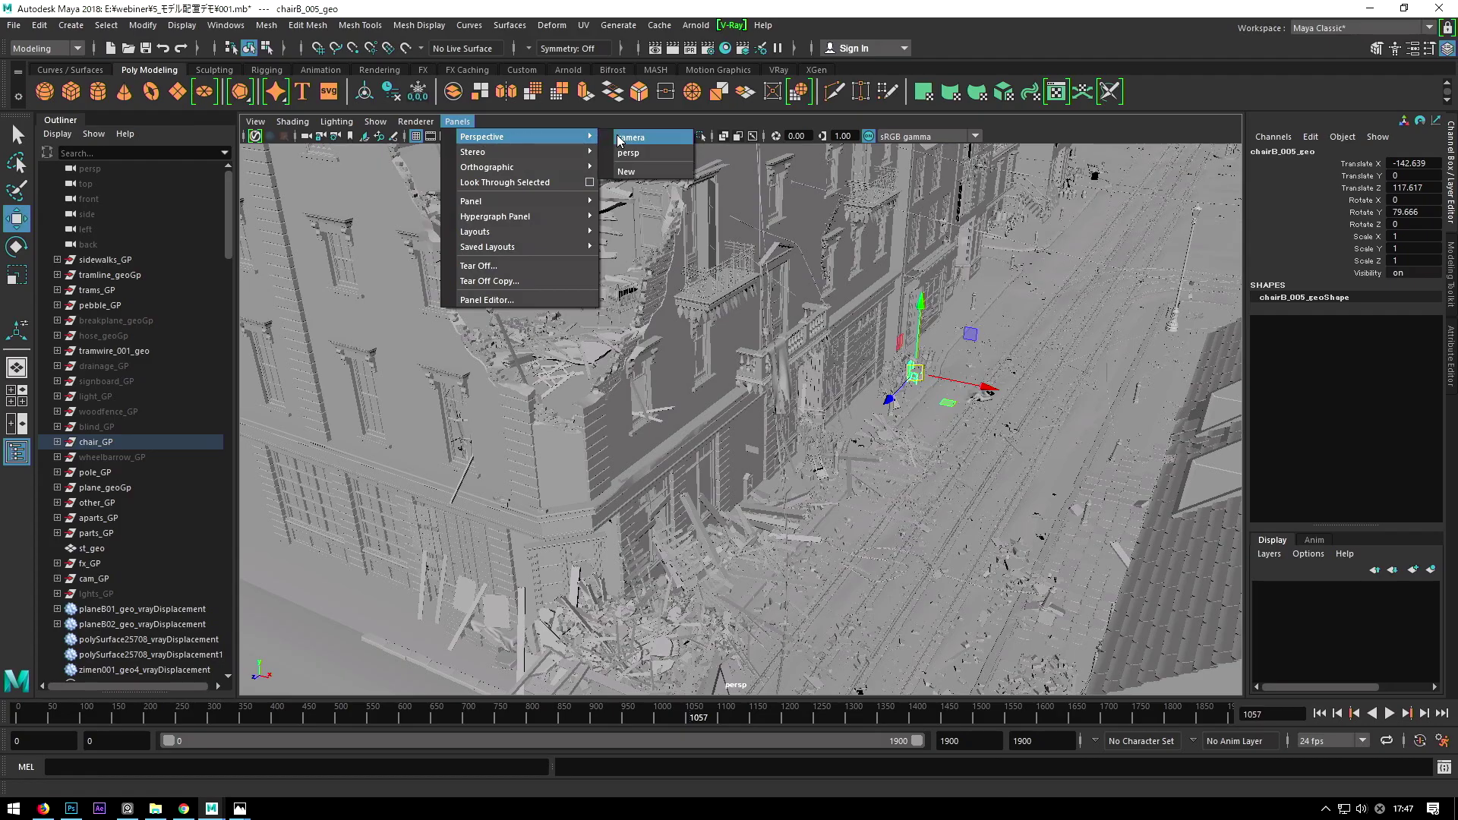
Step: Review the render camera animation between frames 730 and 1018, picking the tram body tramBmainparts_002_geo
{"action": "left_click", "coordinate": [619, 139]}
{"action": "mouse_move", "coordinate": [603, 714]}
{"action": "left_mouse_down"}
{"action": "mouse_move", "coordinate": [626, 713]}
{"action": "mouse_move", "coordinate": [544, 714]}
{"action": "mouse_move", "coordinate": [800, 654]}
{"action": "mouse_move", "coordinate": [535, 684]}
{"action": "mouse_move", "coordinate": [933, 655]}
{"action": "mouse_move", "coordinate": [809, 665]}
{"action": "left_mouse_up"}
{"action": "left_click_drag", "start_coordinate": [714, 670], "coordinate": [624, 681]}
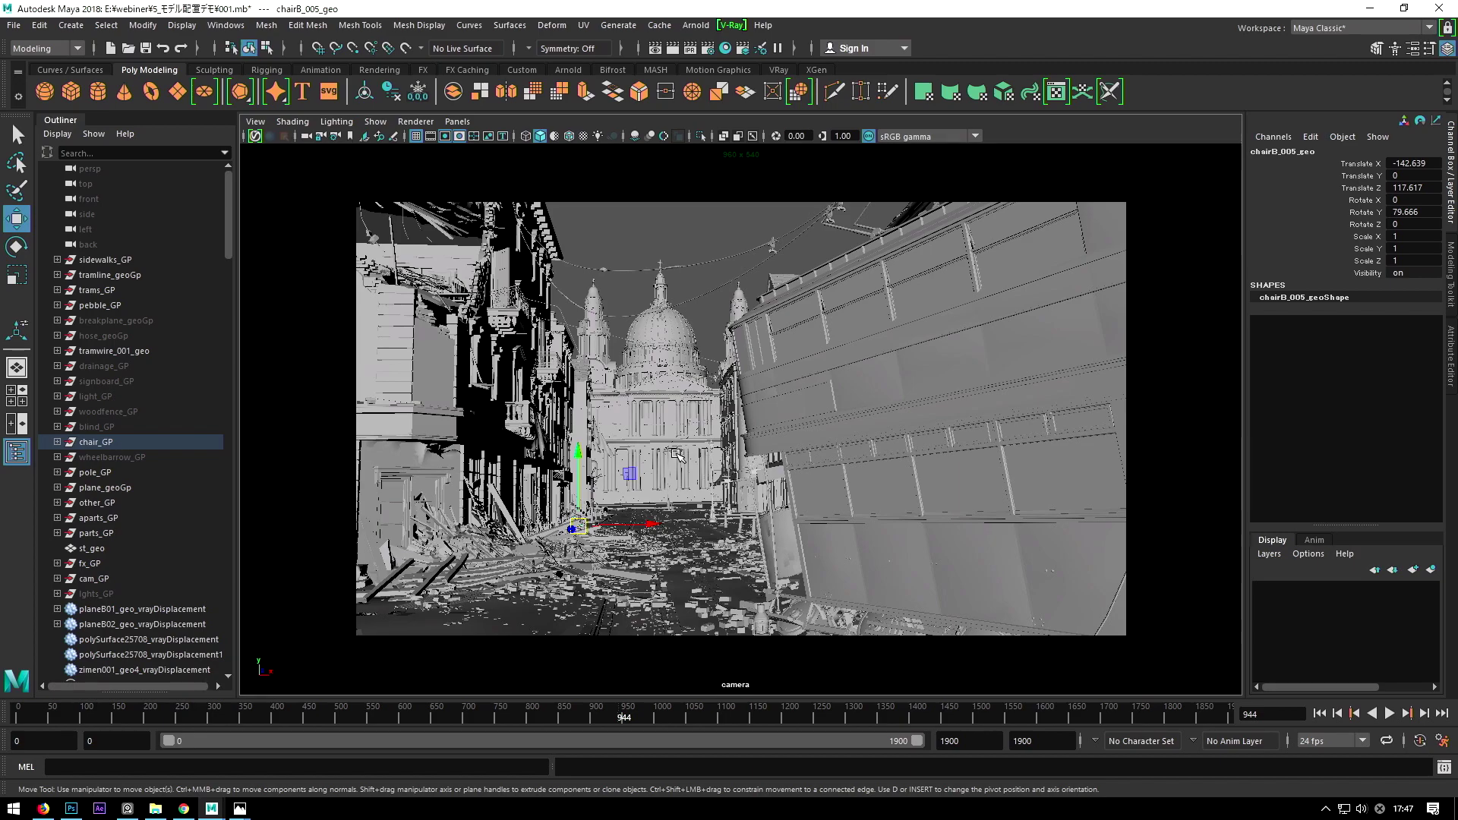
{"action": "left_click", "coordinate": [859, 380]}
{"action": "mouse_move", "coordinate": [603, 719]}
{"action": "left_mouse_down"}
{"action": "mouse_move", "coordinate": [702, 714]}
{"action": "mouse_move", "coordinate": [674, 717]}
{"action": "left_mouse_up"}
{"action": "key", "text": "space"}
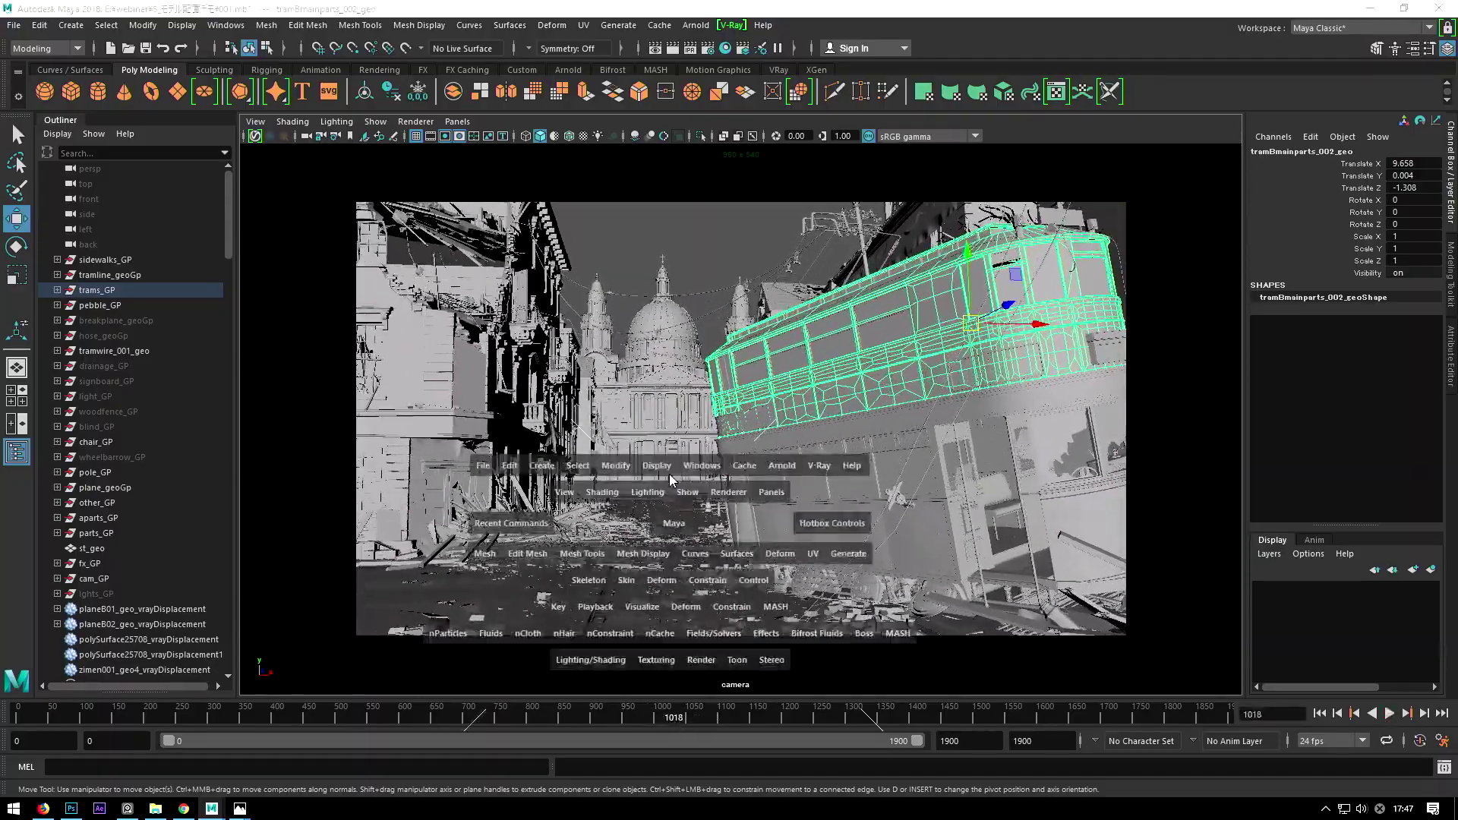
Step: Return to the free perspective view and orbit down the street around the tram
{"action": "left_click", "coordinate": [653, 408]}
{"action": "left_click_drag", "start_coordinate": [653, 408], "coordinate": [729, 307], "text": "alt"}
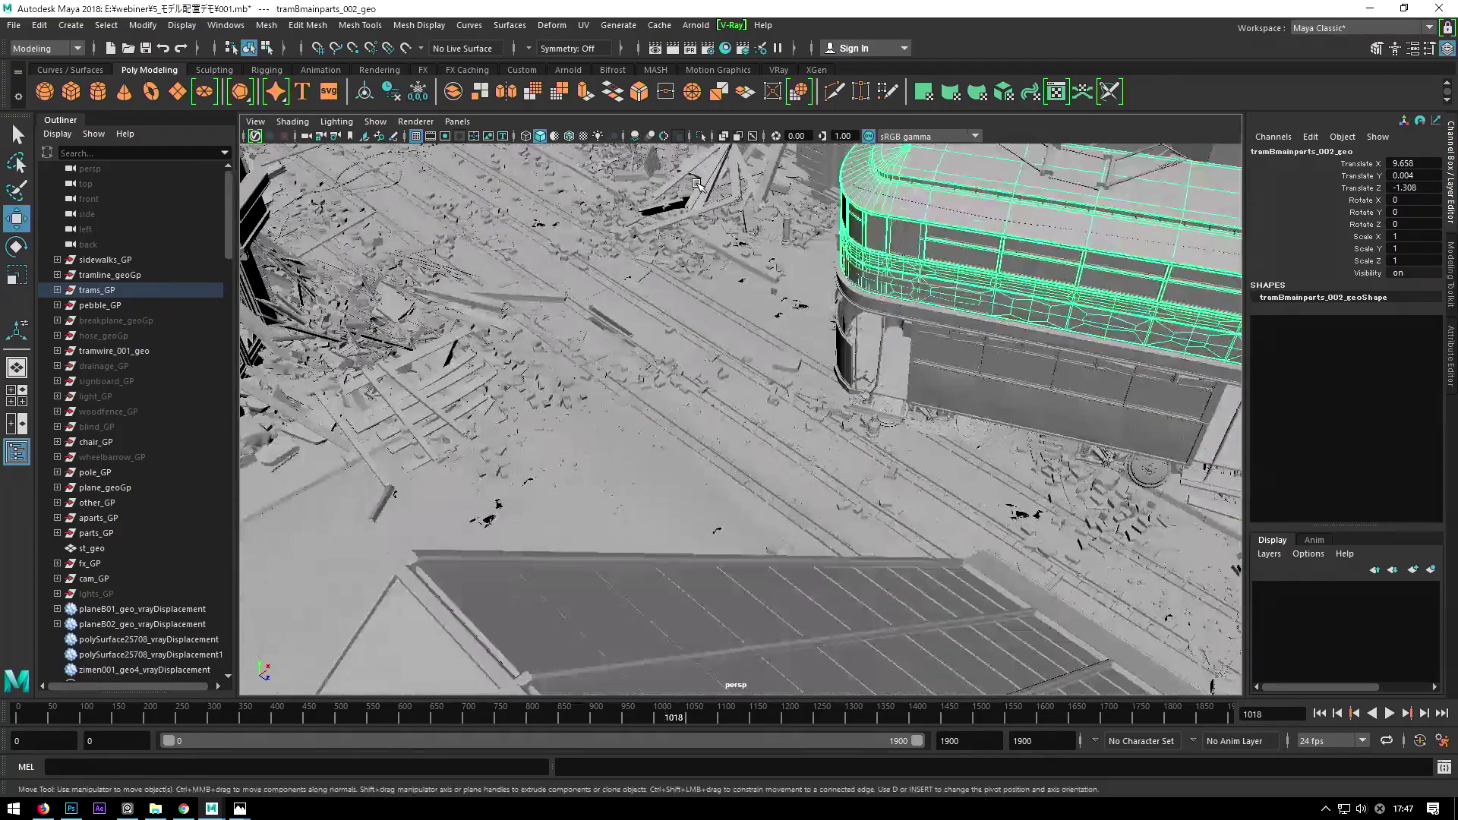
{"action": "left_click_drag", "start_coordinate": [791, 307], "coordinate": [651, 262], "text": "alt"}
{"action": "mouse_move", "coordinate": [725, 348]}
{"action": "left_mouse_down", "text": "alt"}
{"action": "mouse_move", "coordinate": [723, 410]}
{"action": "mouse_move", "coordinate": [635, 370]}
{"action": "mouse_move", "coordinate": [687, 414]}
{"action": "left_mouse_up", "text": "alt"}
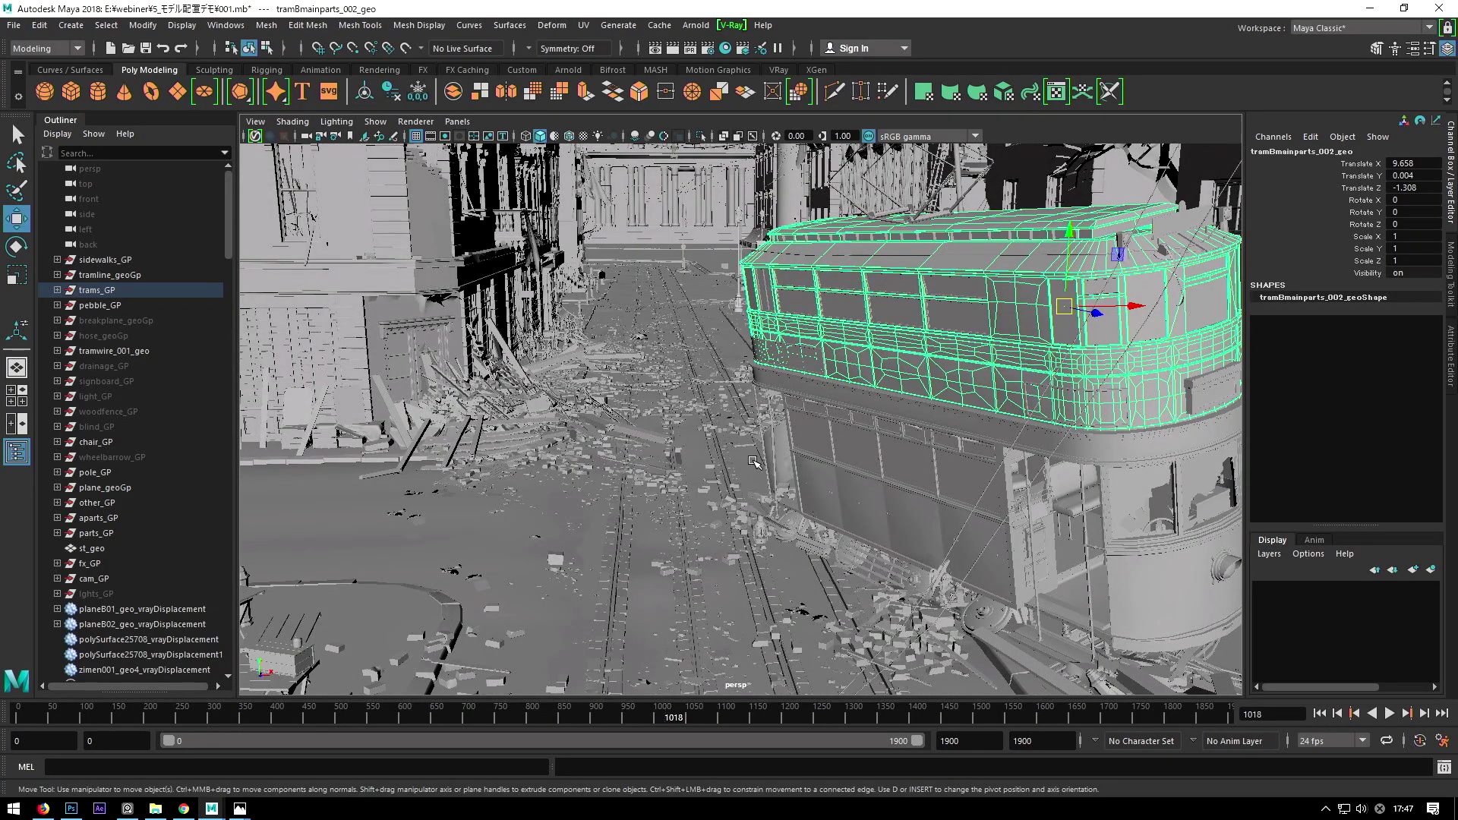
{"action": "mouse_move", "coordinate": [754, 461]}
{"action": "left_mouse_down", "text": "alt"}
{"action": "mouse_move", "coordinate": [748, 480]}
{"action": "mouse_move", "coordinate": [745, 425]}
{"action": "left_mouse_up", "text": "alt"}
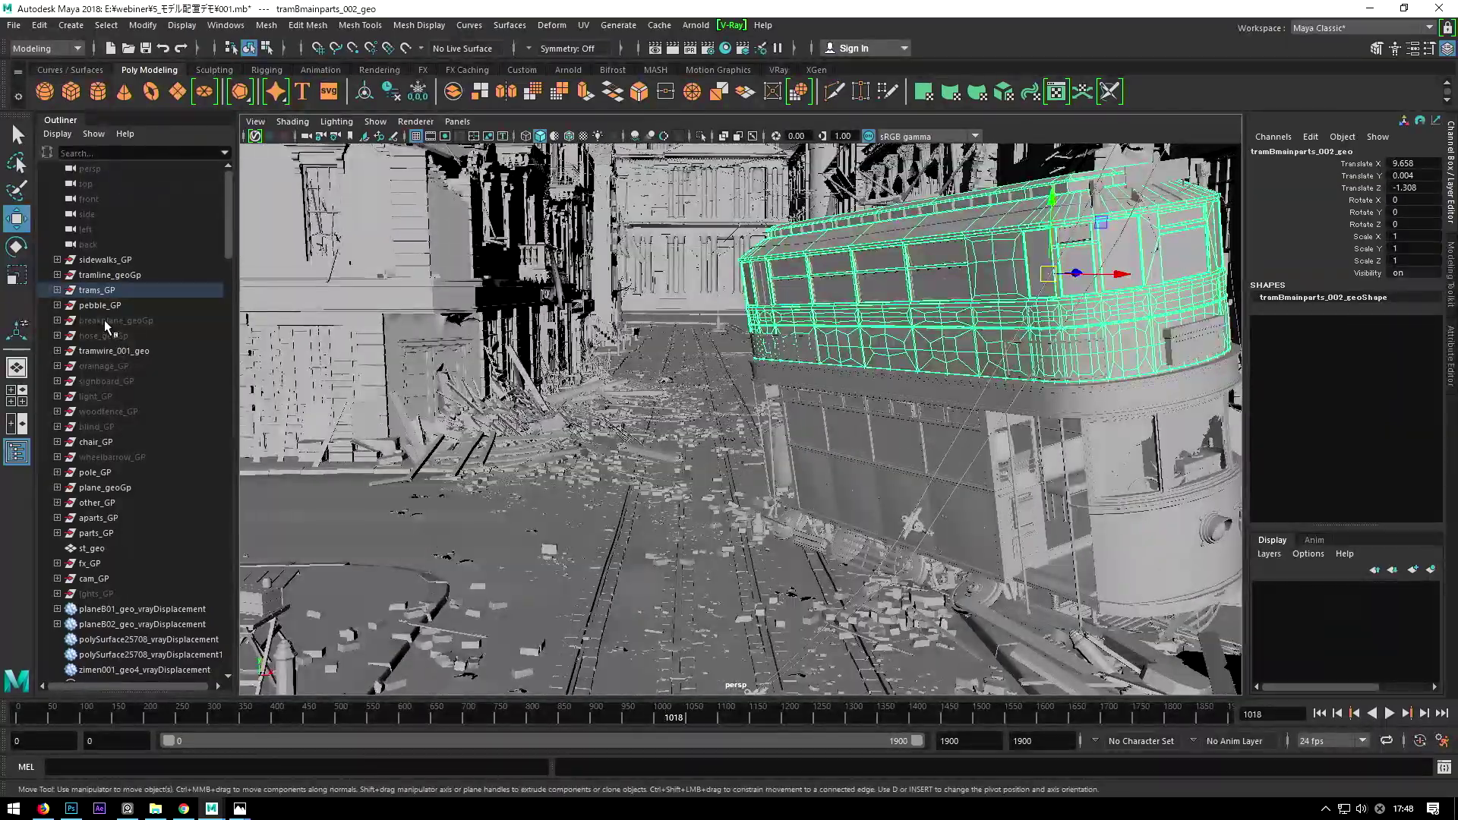
Step: Pick the breakplane_geoGp group and the tram's upper body, moving closer to face the tram
{"action": "left_click", "coordinate": [103, 321]}
{"action": "left_click_drag", "start_coordinate": [577, 425], "coordinate": [594, 451], "text": "alt"}
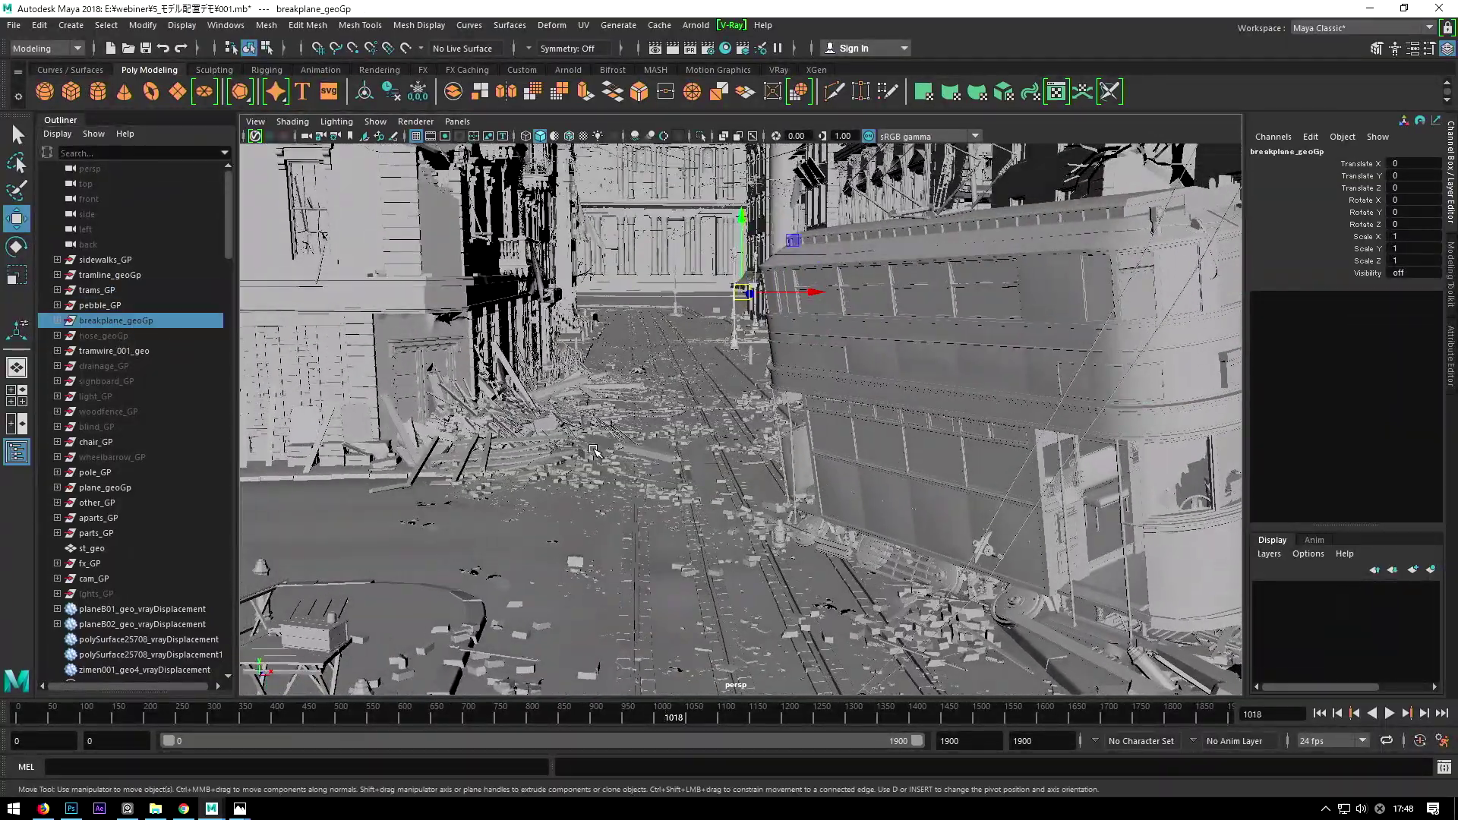
{"action": "left_click", "coordinate": [849, 373]}
{"action": "left_click_drag", "start_coordinate": [842, 372], "coordinate": [795, 393], "text": "alt"}
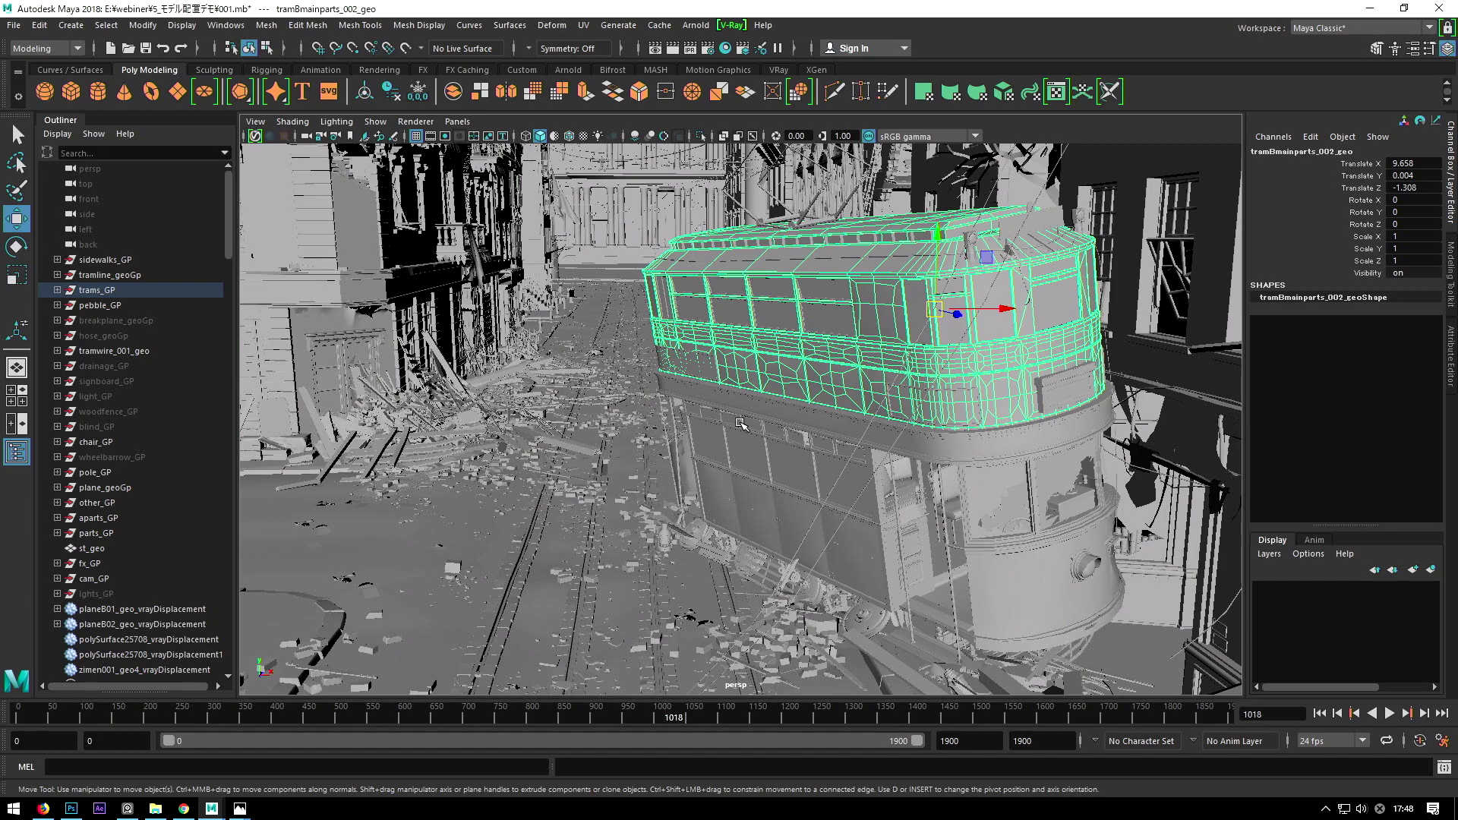
{"action": "left_click_drag", "start_coordinate": [739, 423], "coordinate": [692, 437], "text": "alt"}
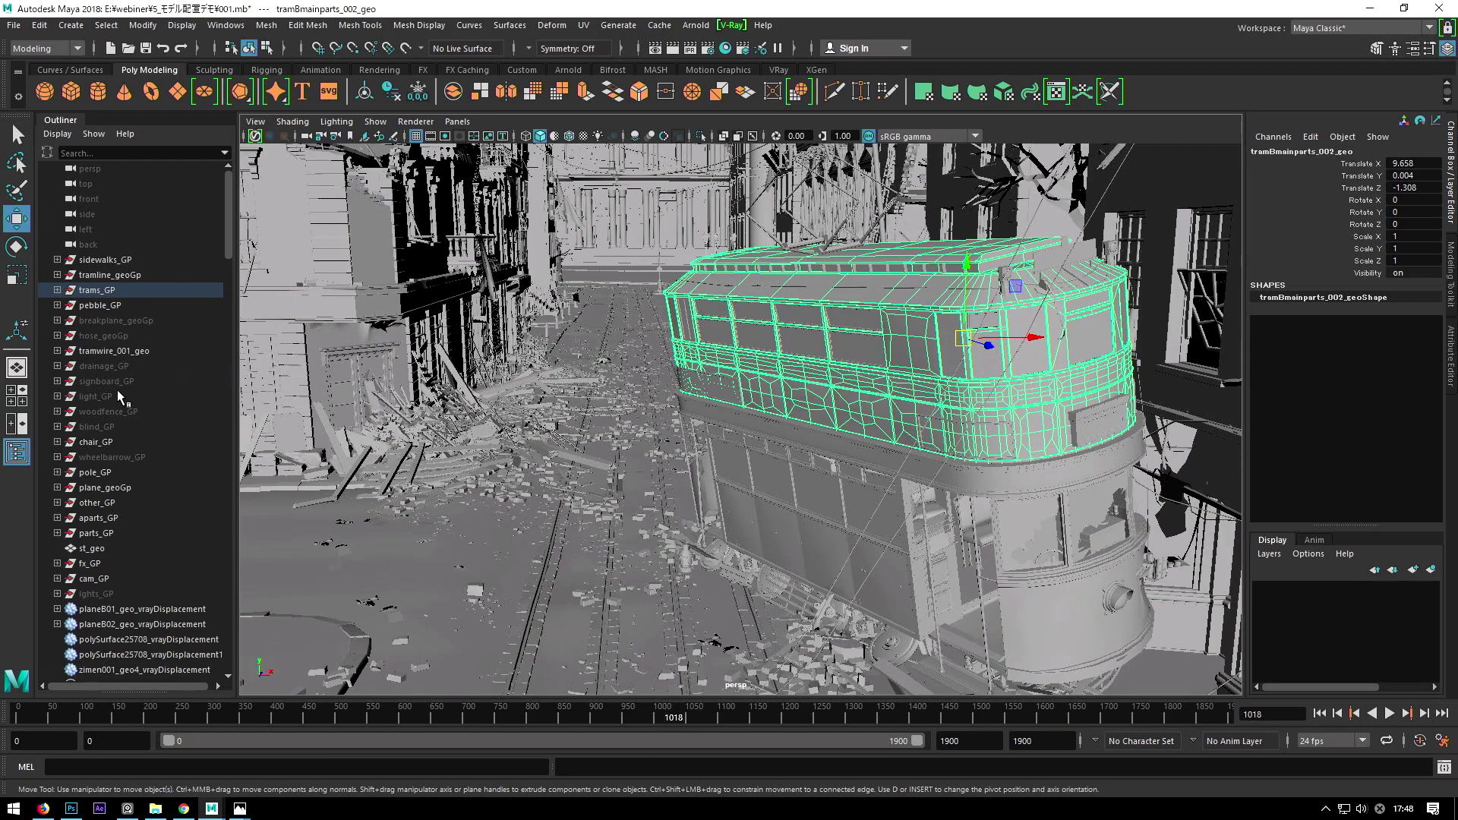
Step: Unhide the drainage, signboard, light, woodfence, blind and wheelbarrow groups in the Outliner
{"action": "left_click", "coordinate": [120, 367]}
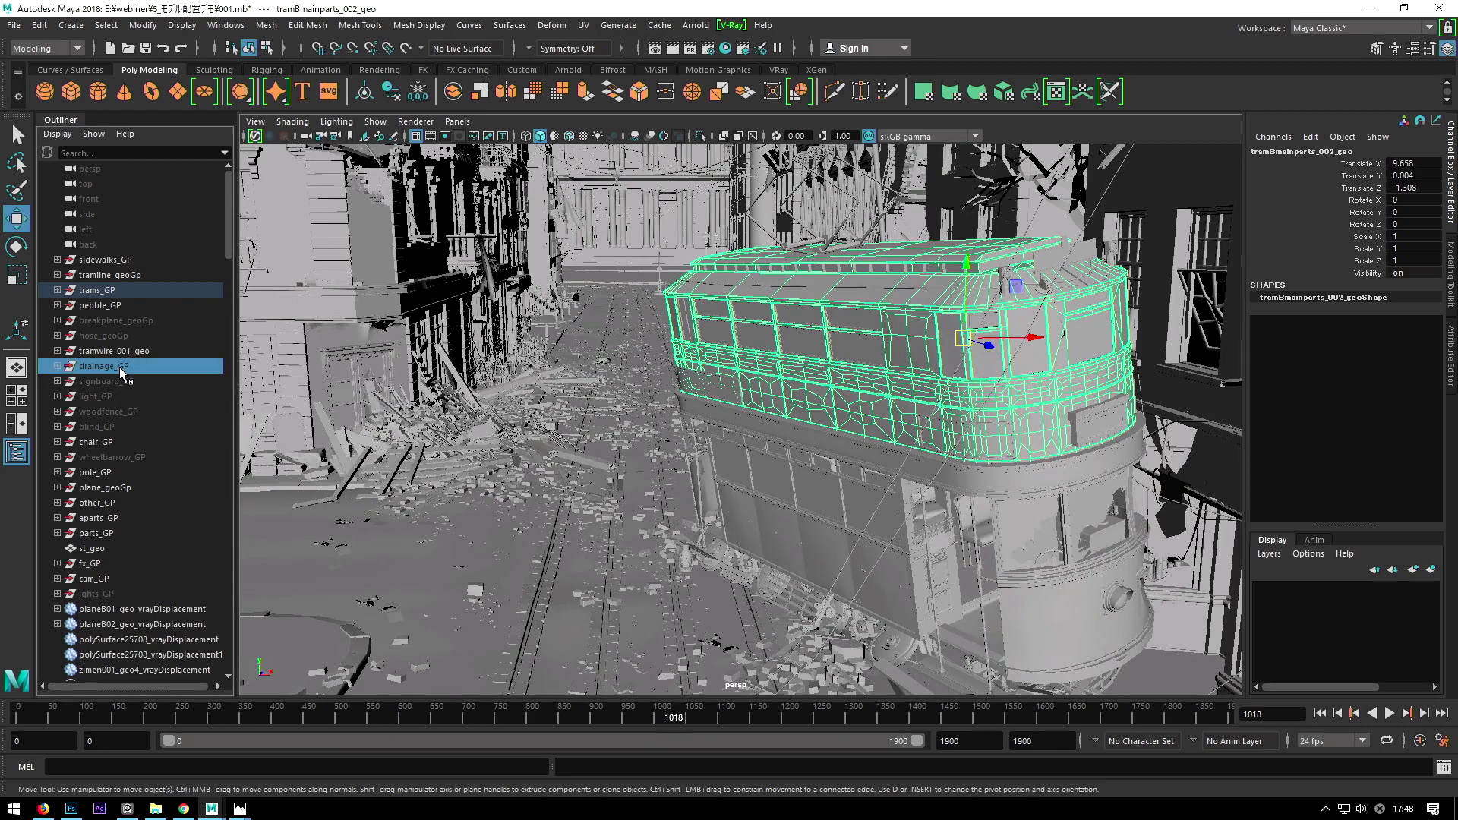
{"action": "left_click", "coordinate": [117, 459]}
{"action": "key", "text": "ctrl+h"}
{"action": "mouse_move", "coordinate": [668, 425]}
{"action": "left_mouse_down", "text": "alt"}
{"action": "mouse_move", "coordinate": [699, 420]}
{"action": "mouse_move", "coordinate": [533, 499]}
{"action": "left_mouse_up", "text": "alt"}
{"action": "left_click", "coordinate": [97, 426]}
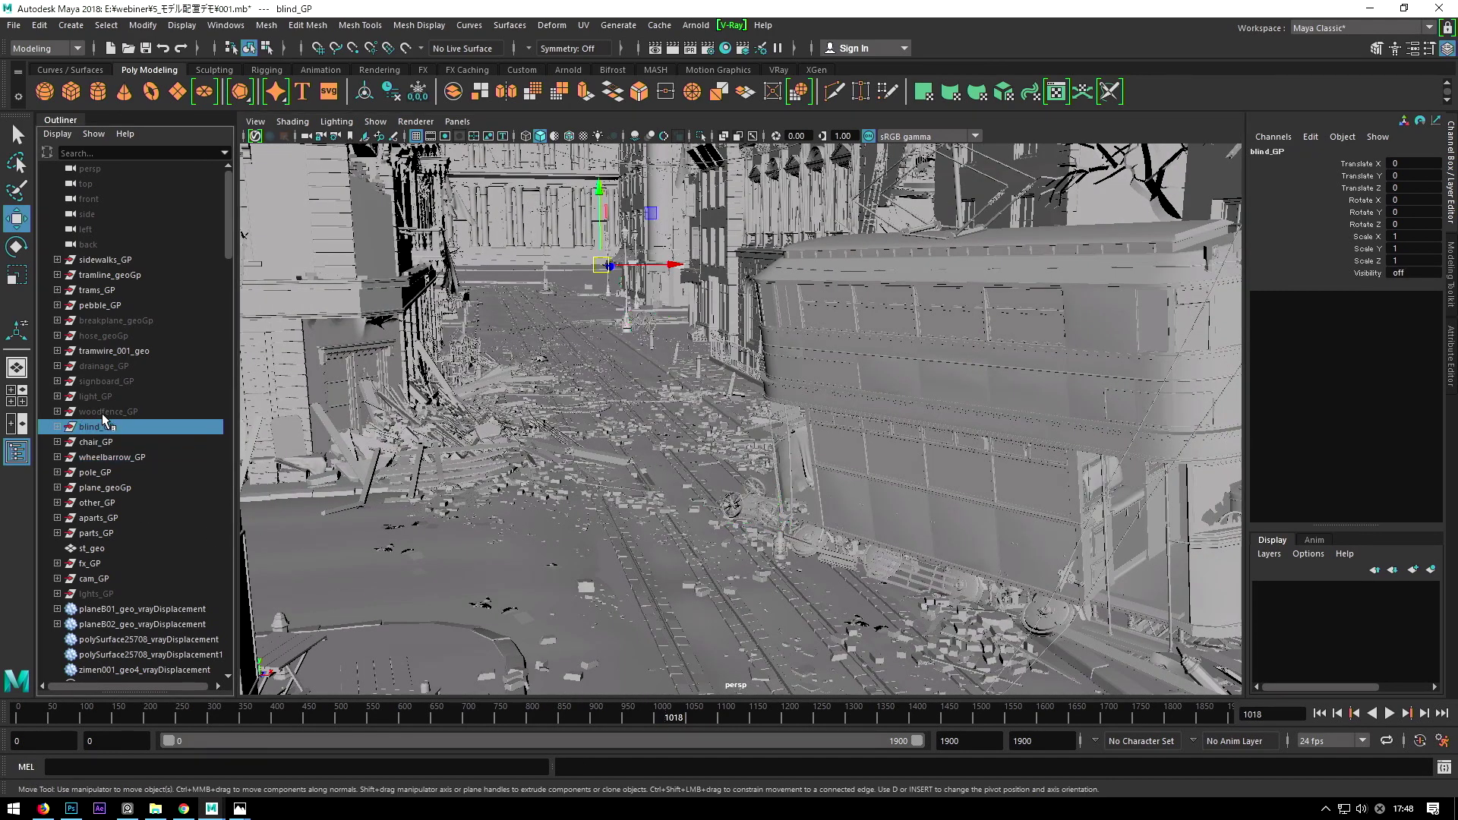
{"action": "left_click", "coordinate": [117, 371], "text": "shift"}
{"action": "left_click", "coordinate": [102, 337]}
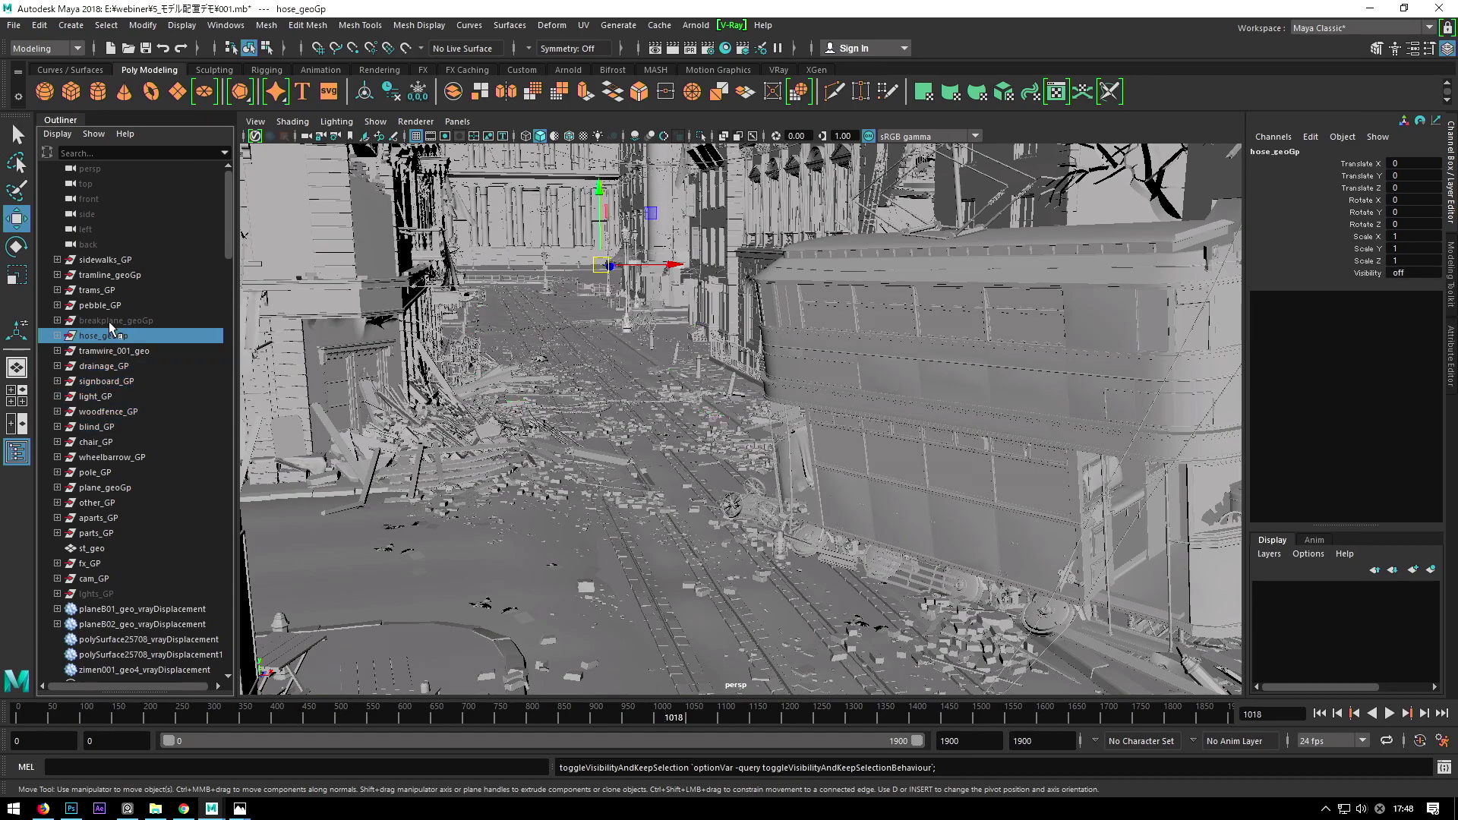
Step: Unhide hose_geoGp and breakplane_geoGp, then inspect the road plane and breakplane debris patches
{"action": "key", "text": "h"}
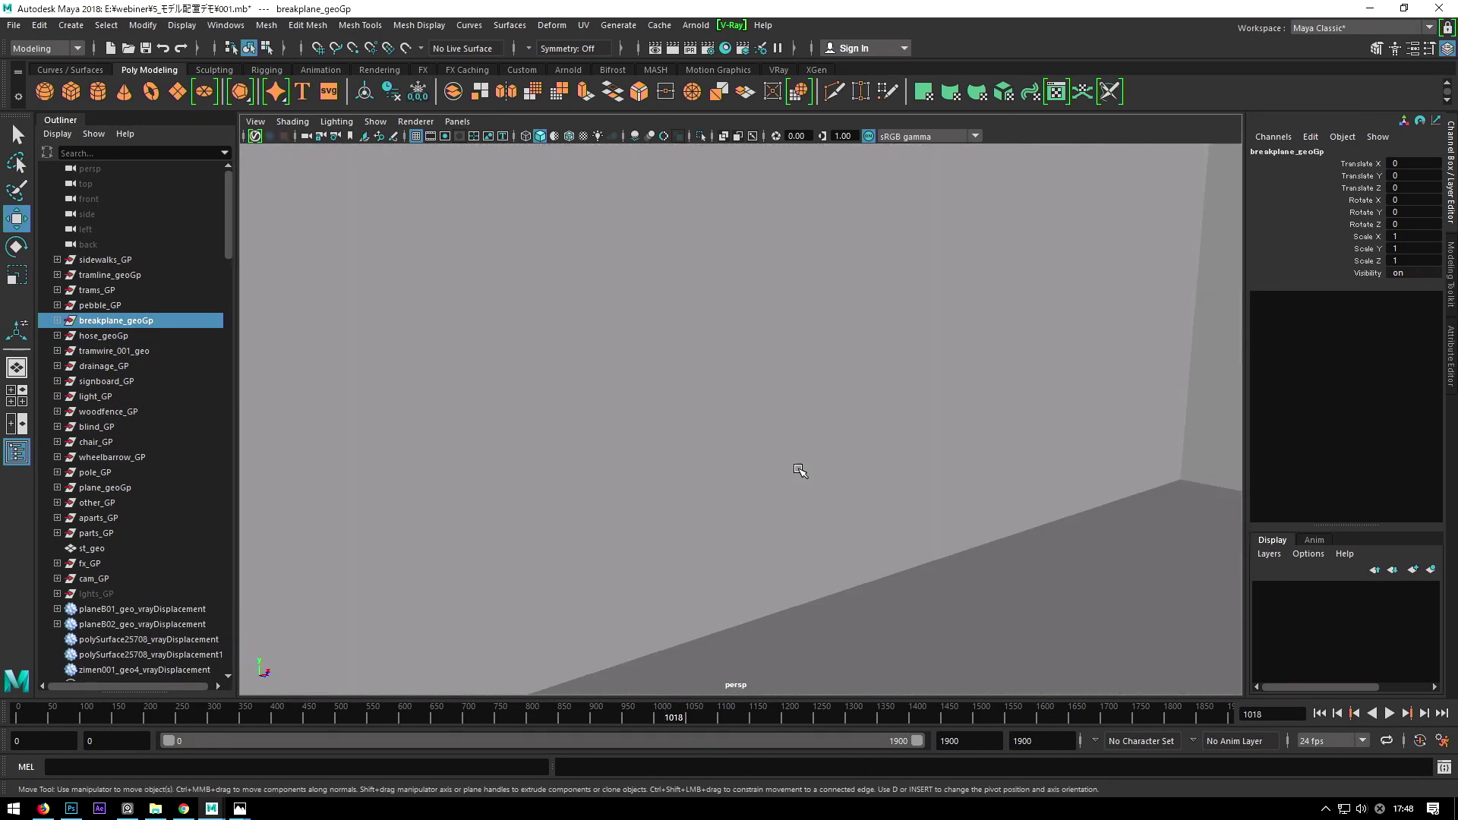
{"action": "mouse_move", "coordinate": [793, 471]}
{"action": "left_mouse_down", "text": "alt"}
{"action": "mouse_move", "coordinate": [653, 415]}
{"action": "mouse_move", "coordinate": [414, 224]}
{"action": "left_mouse_up", "text": "alt"}
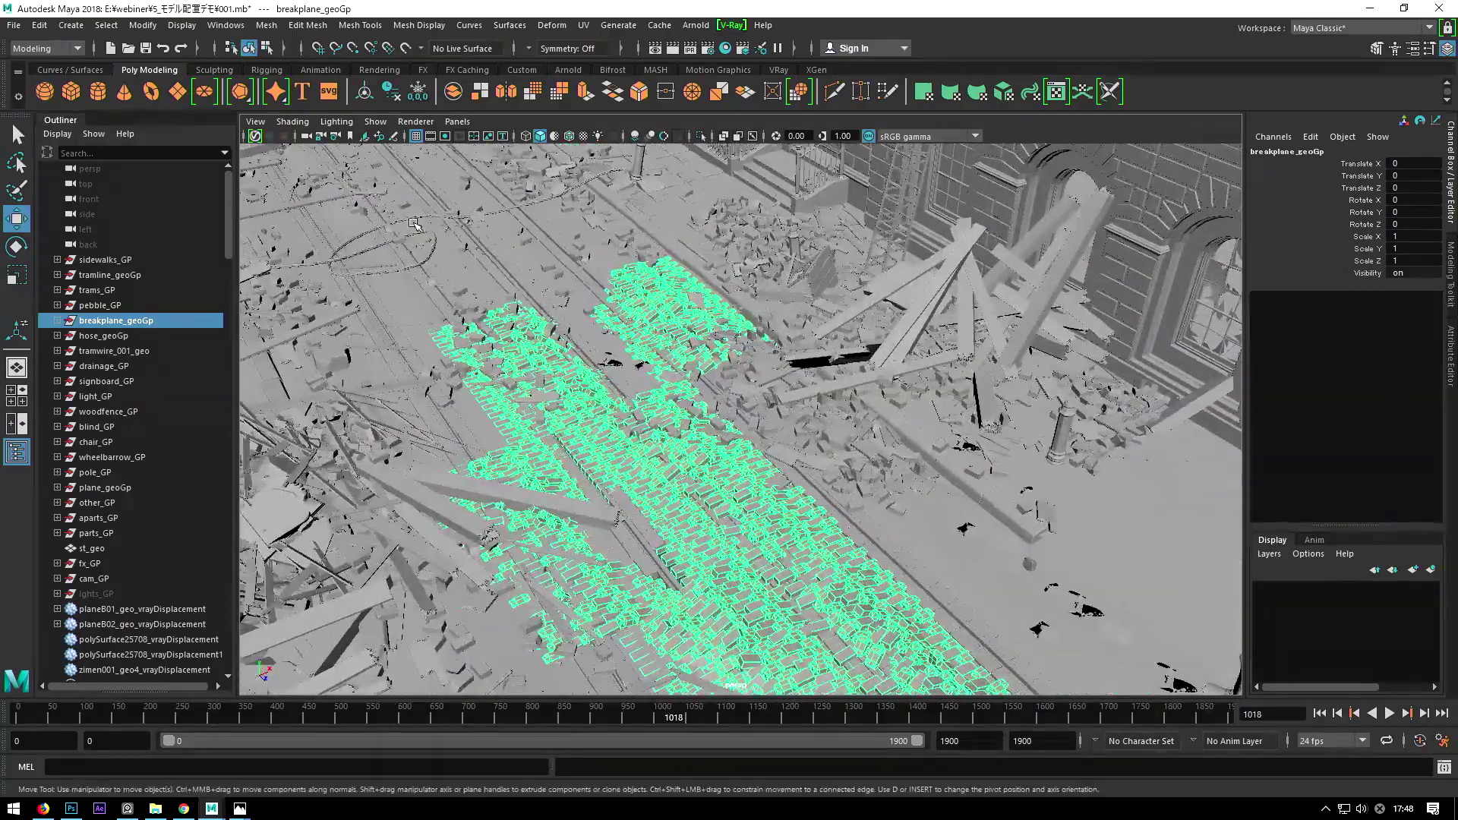
{"action": "left_click", "coordinate": [537, 350]}
{"action": "left_click_drag", "start_coordinate": [537, 349], "coordinate": [510, 287], "text": "alt"}
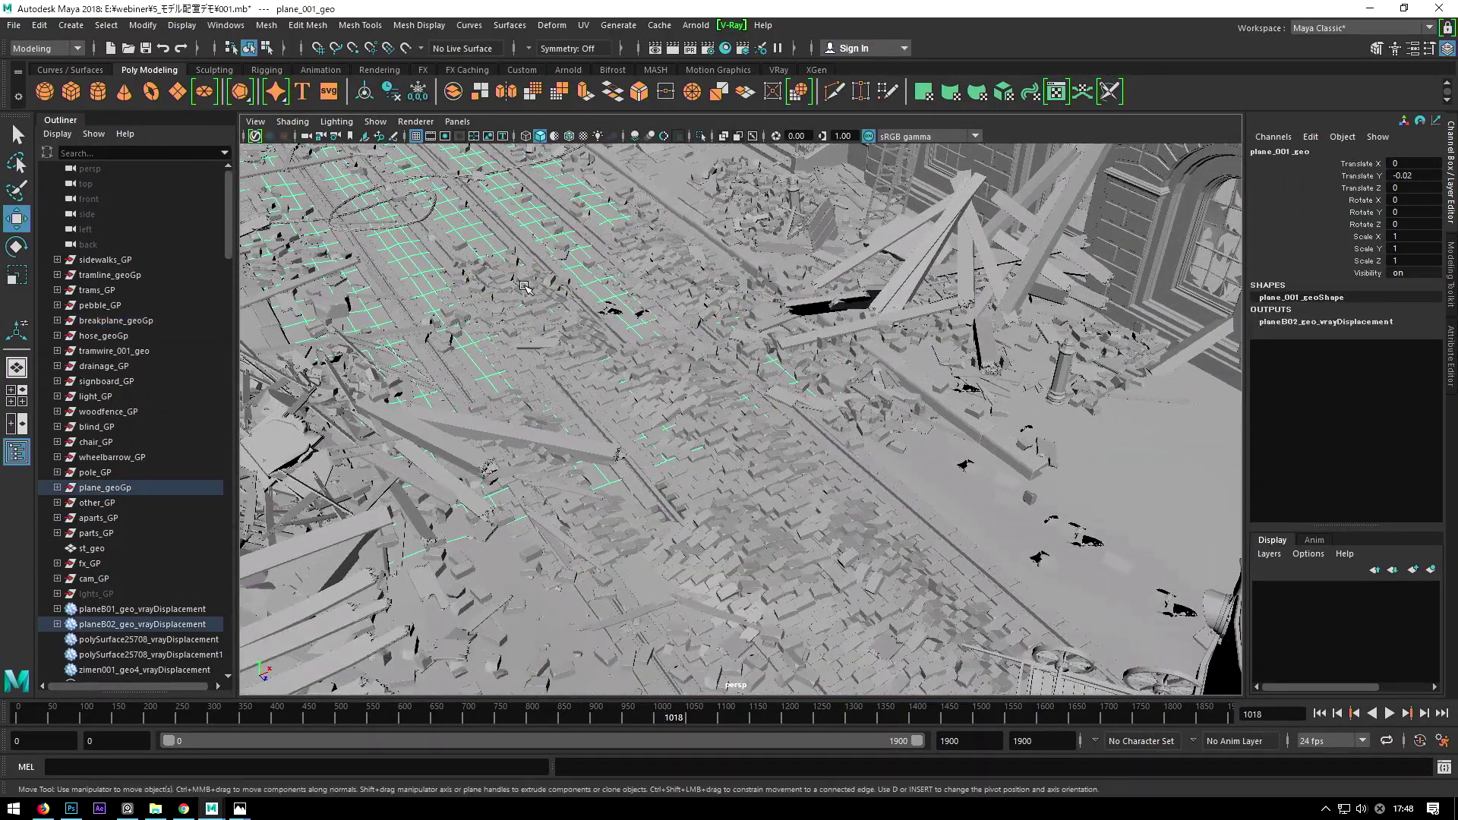
{"action": "right_click_drag", "start_coordinate": [556, 309], "coordinate": [697, 357], "text": "alt"}
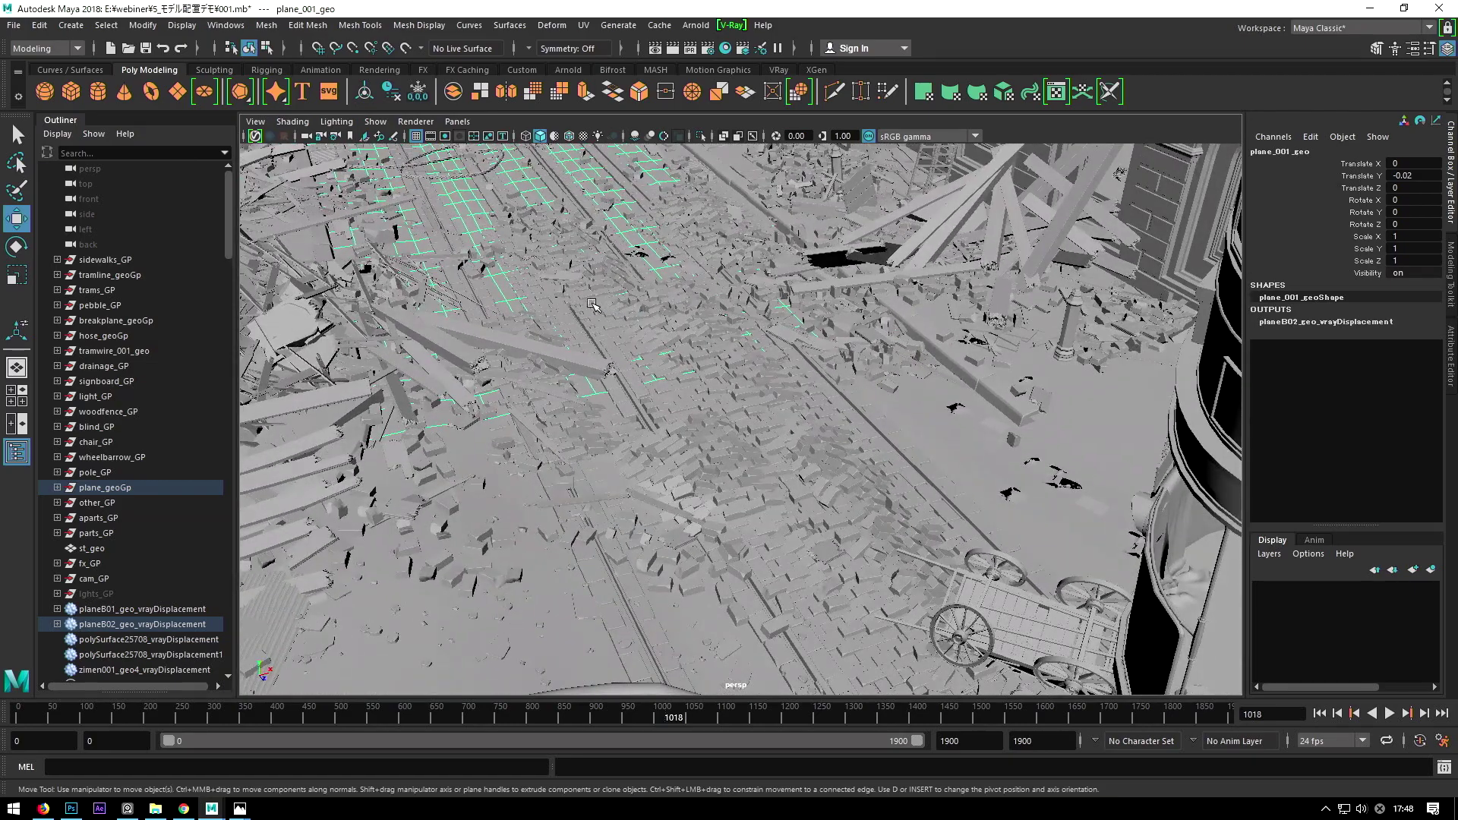
{"action": "left_click", "coordinate": [720, 385]}
{"action": "left_click_drag", "start_coordinate": [720, 385], "coordinate": [805, 538], "text": "alt"}
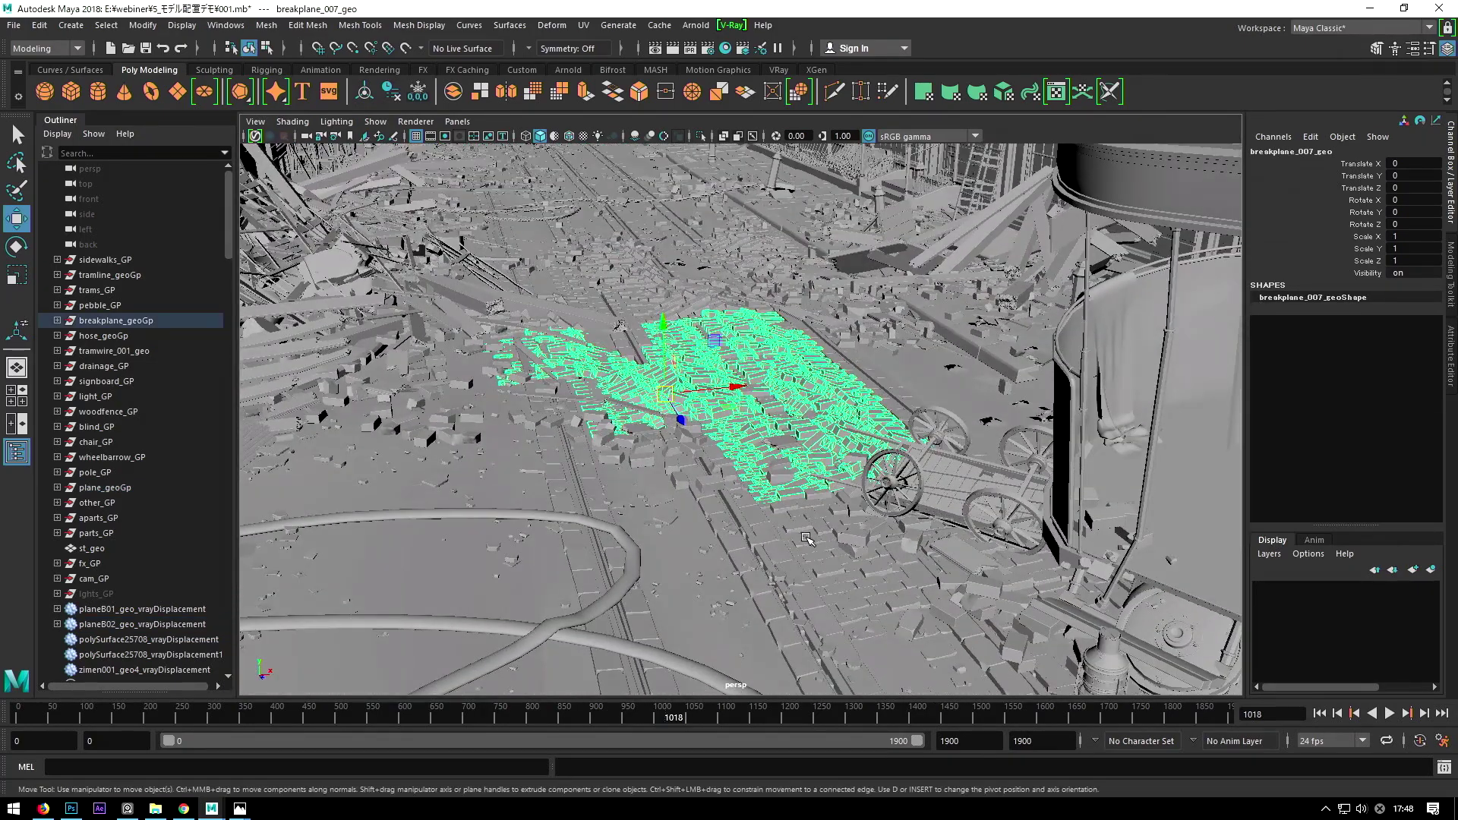
{"action": "left_click", "coordinate": [801, 504], "text": "shift"}
{"action": "left_click_drag", "start_coordinate": [746, 503], "coordinate": [702, 484], "text": "alt"}
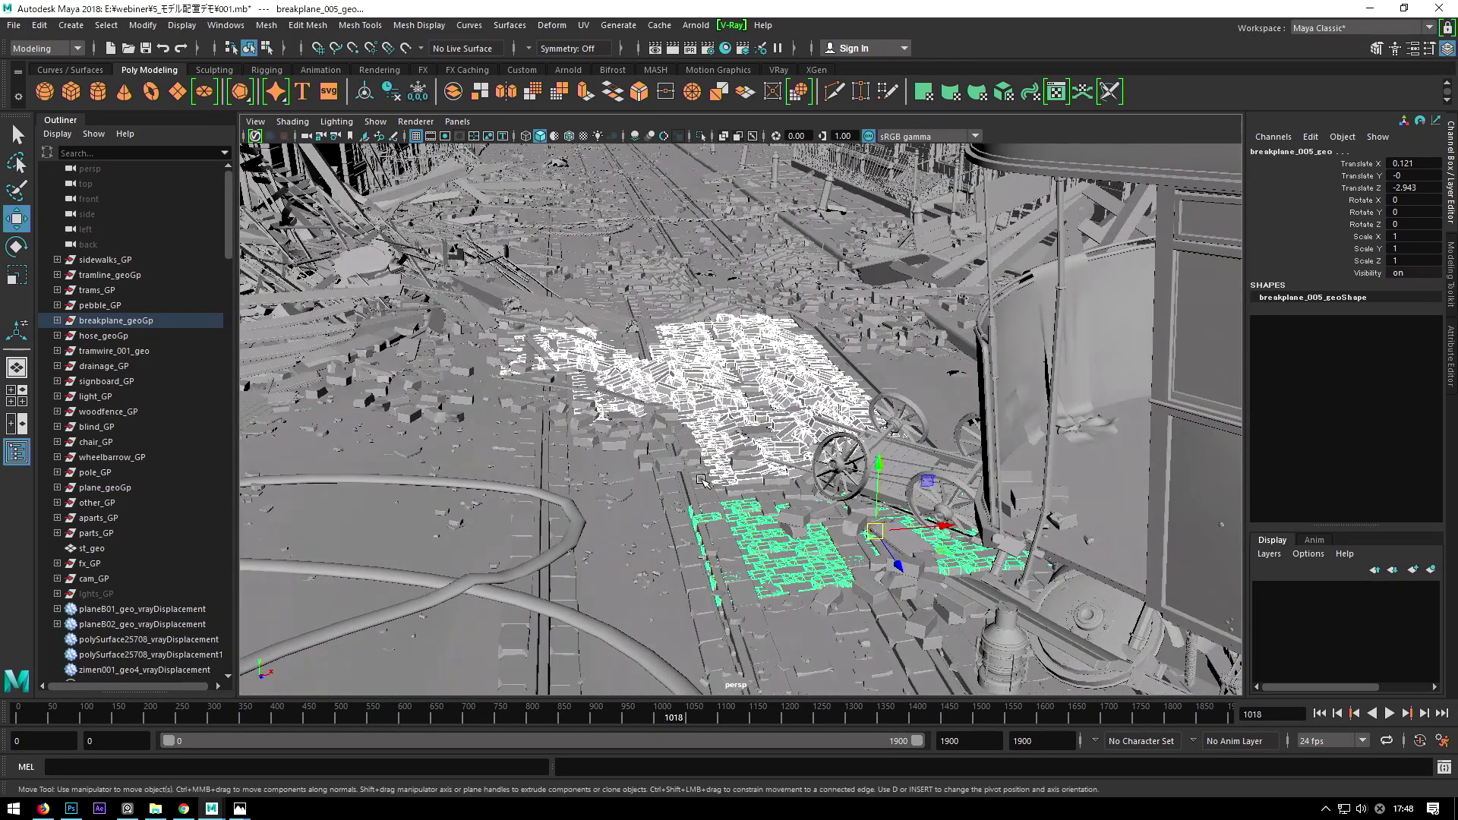
Step: Look through the render camera, scrub to frame 875 and clear the selection
{"action": "left_click", "coordinate": [457, 121]}
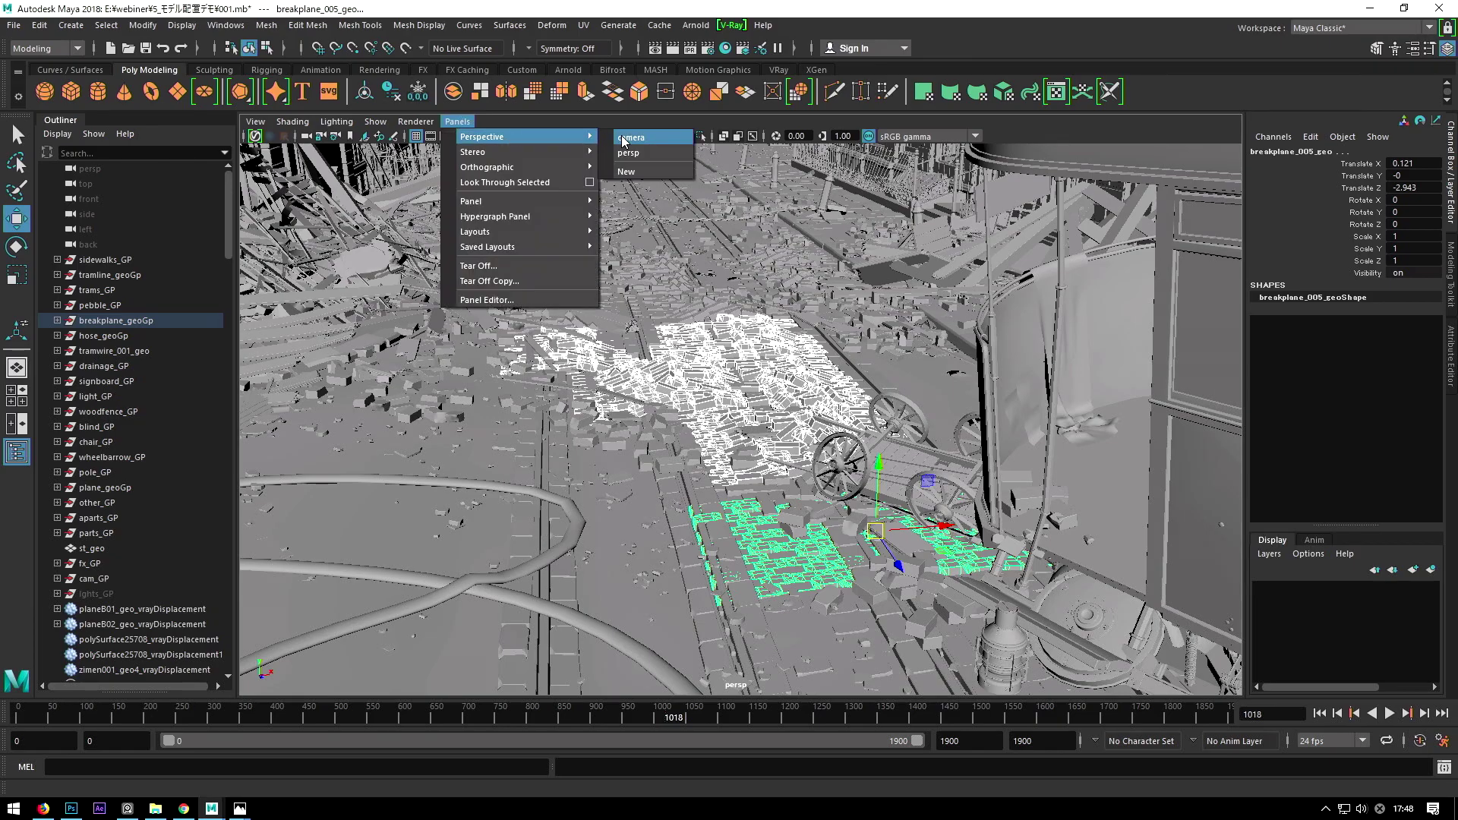
{"action": "left_click", "coordinate": [638, 144]}
{"action": "left_click_drag", "start_coordinate": [672, 716], "coordinate": [549, 726]}
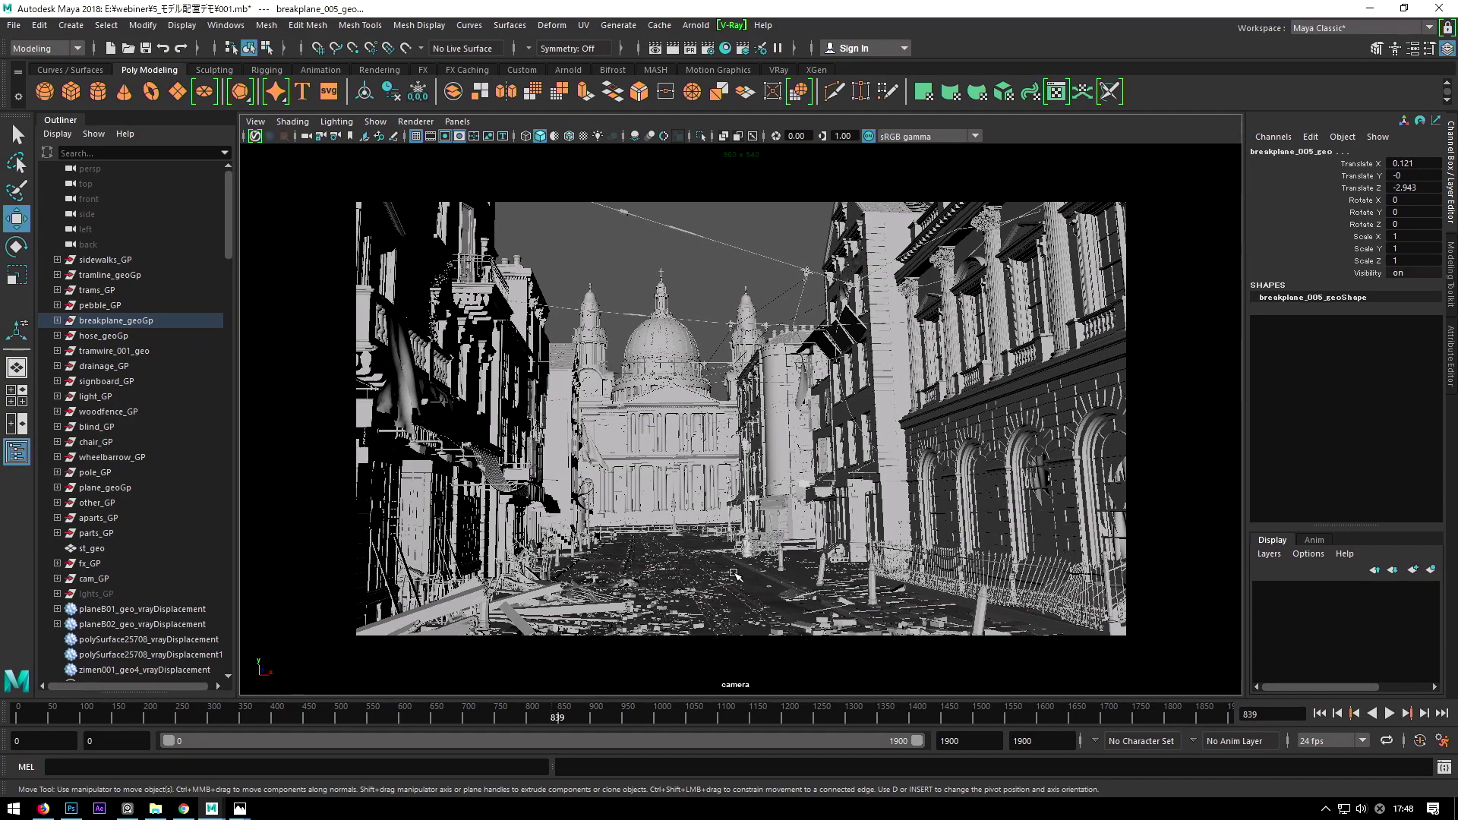
{"action": "left_click", "coordinate": [649, 571]}
{"action": "left_click_drag", "start_coordinate": [575, 725], "coordinate": [581, 718]}
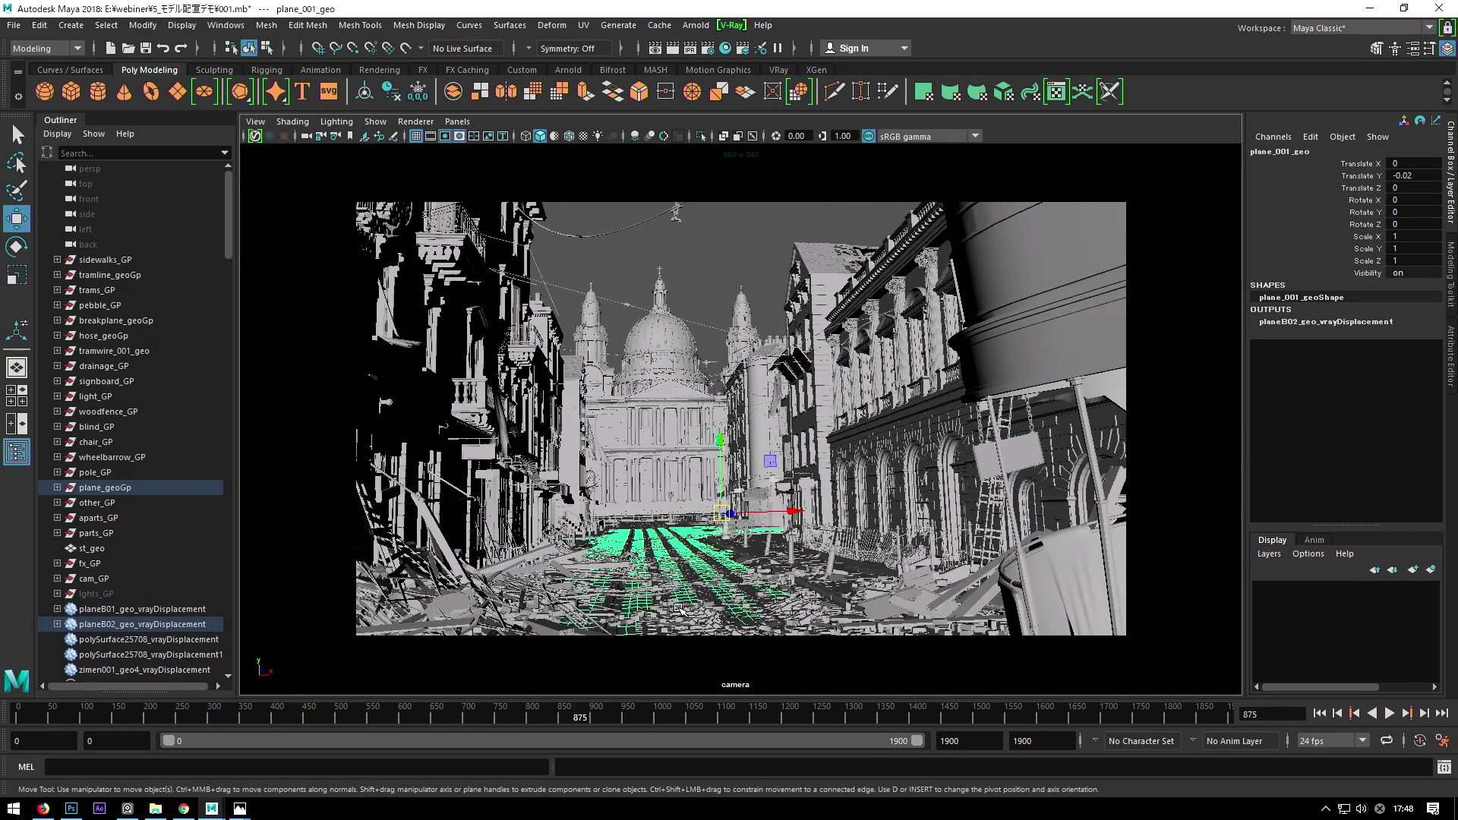
{"action": "left_click", "coordinate": [705, 249]}
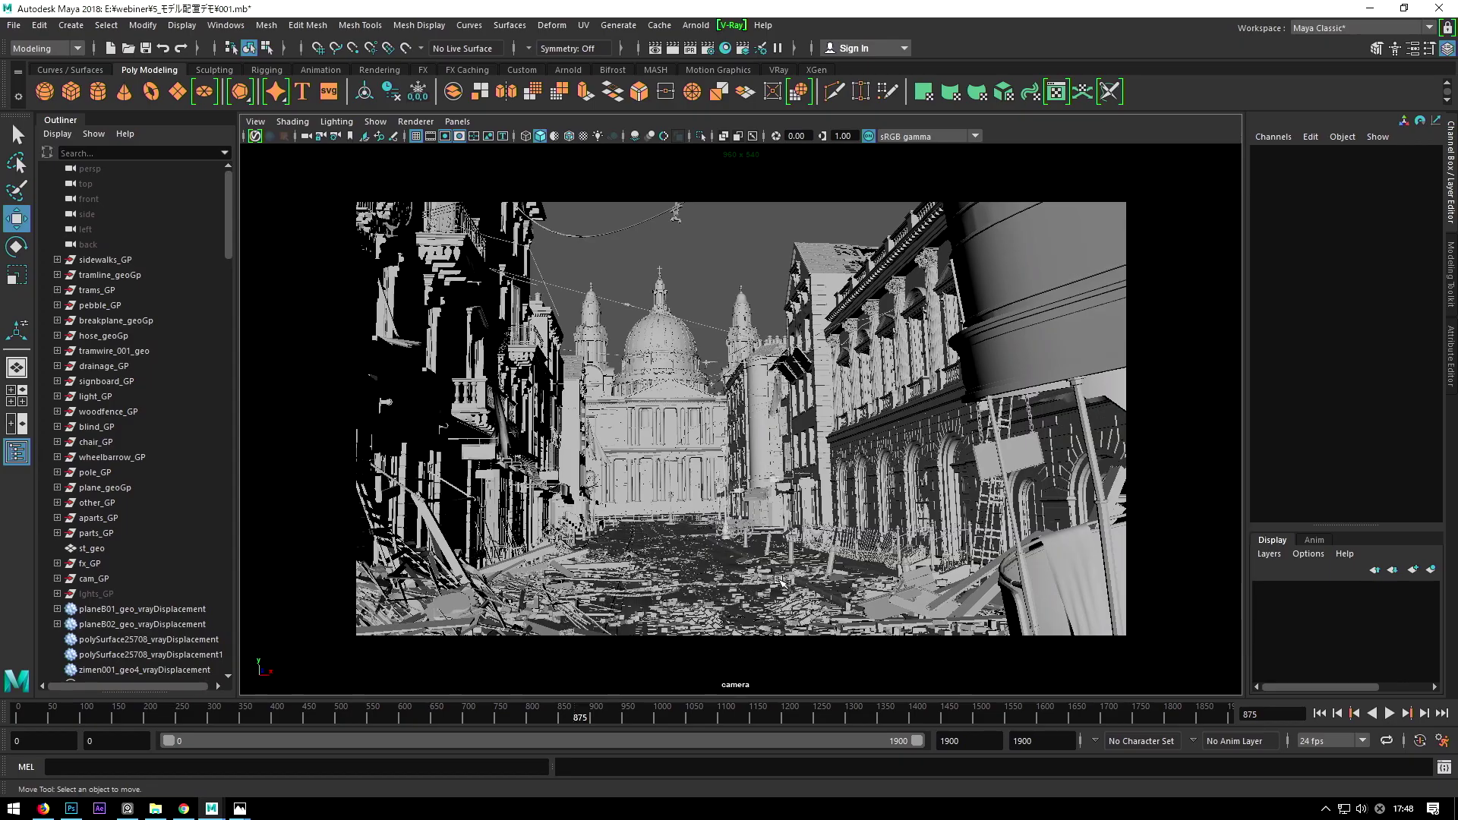
Step: Scrub and play the camera animation, stopping at frame 1361, picking the wheelbarrow and drainage_001_geo1
{"action": "mouse_move", "coordinate": [581, 716]}
{"action": "left_mouse_down"}
{"action": "mouse_move", "coordinate": [868, 688]}
{"action": "mouse_move", "coordinate": [792, 699]}
{"action": "left_mouse_up"}
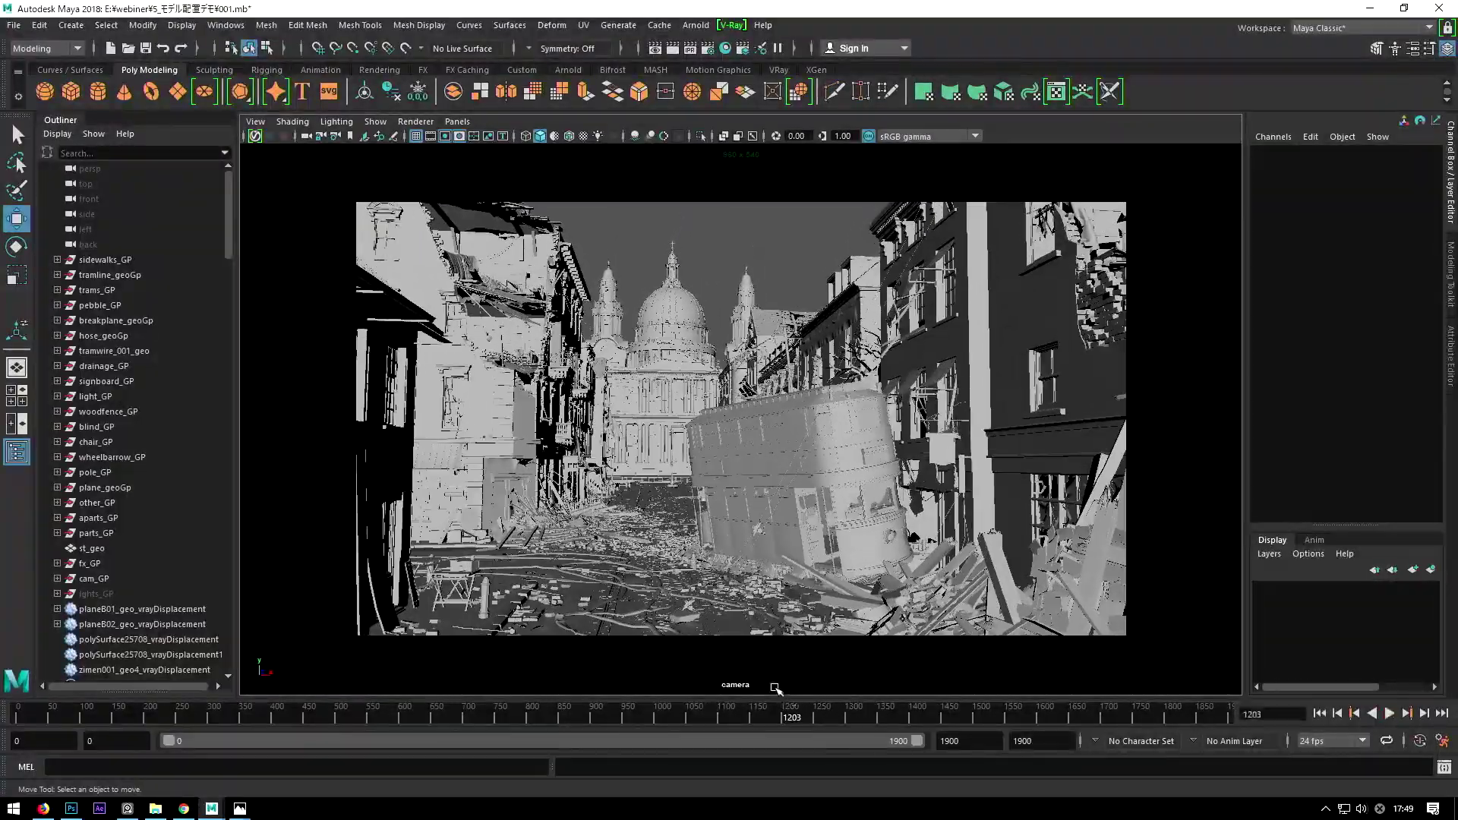
{"action": "left_click", "coordinate": [680, 542]}
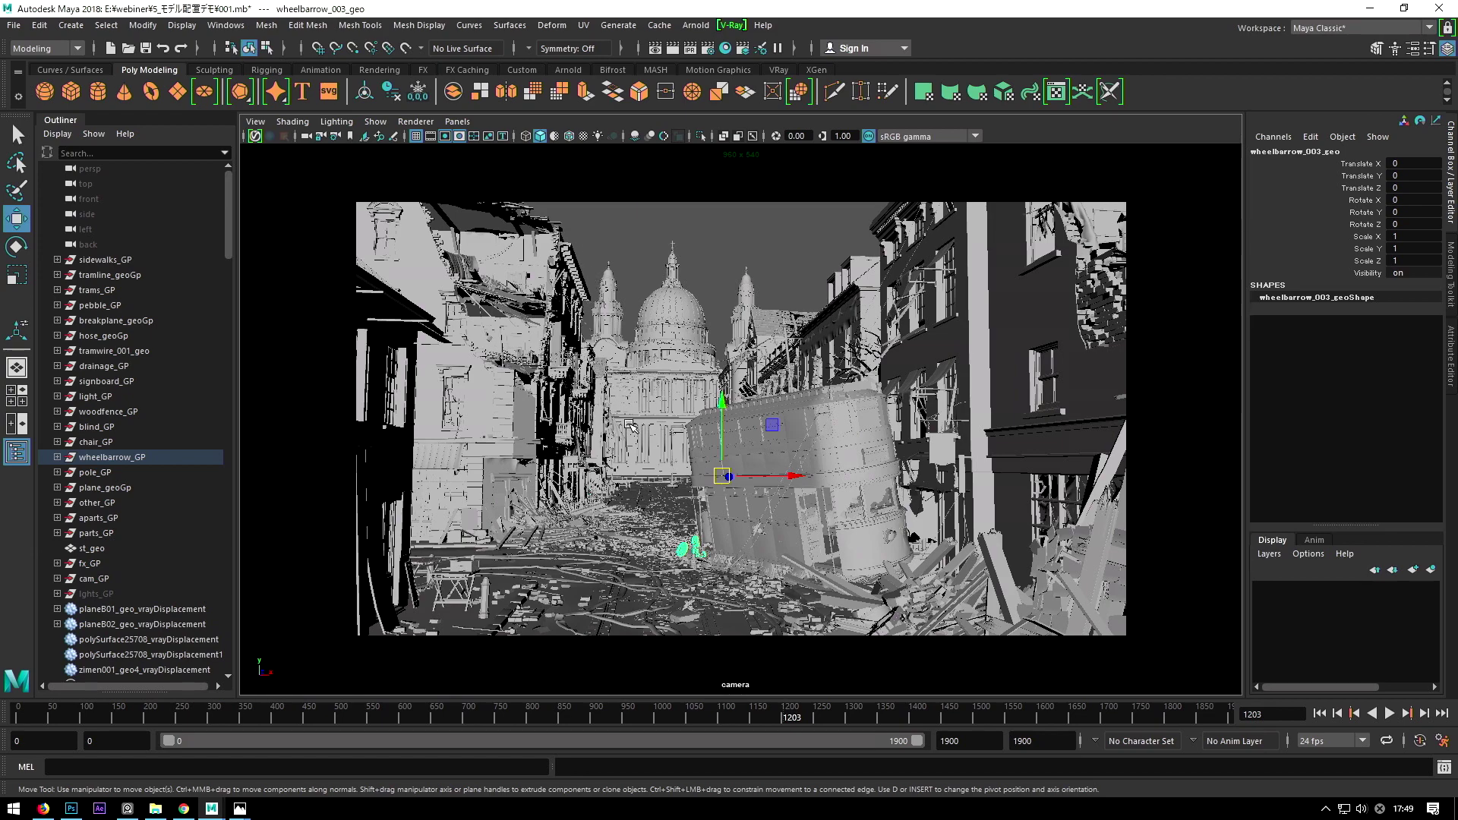
{"action": "left_click_drag", "start_coordinate": [792, 717], "coordinate": [599, 720]}
{"action": "left_click", "coordinate": [695, 599]}
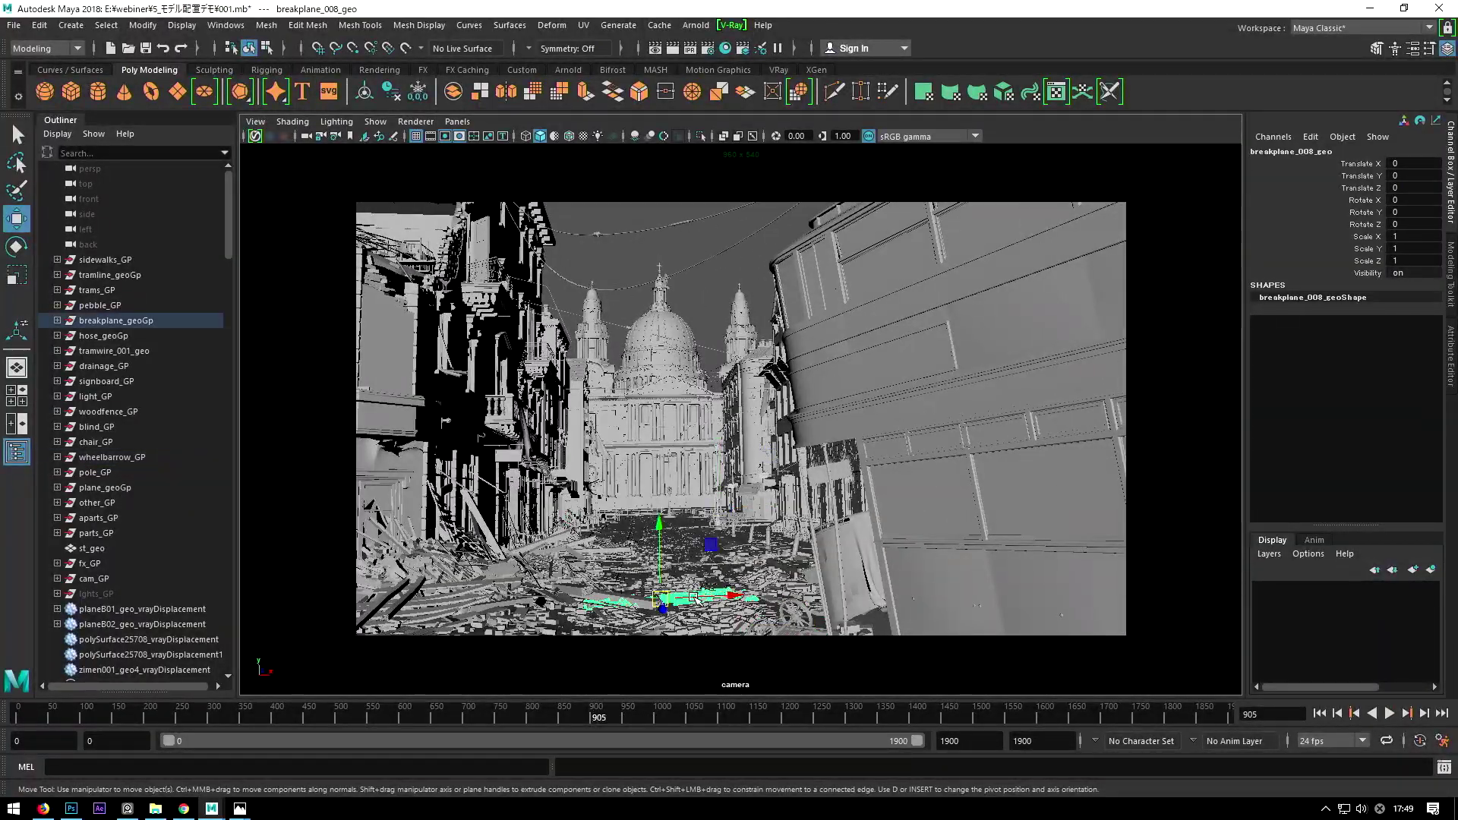
{"action": "left_click_drag", "start_coordinate": [634, 720], "coordinate": [671, 720]}
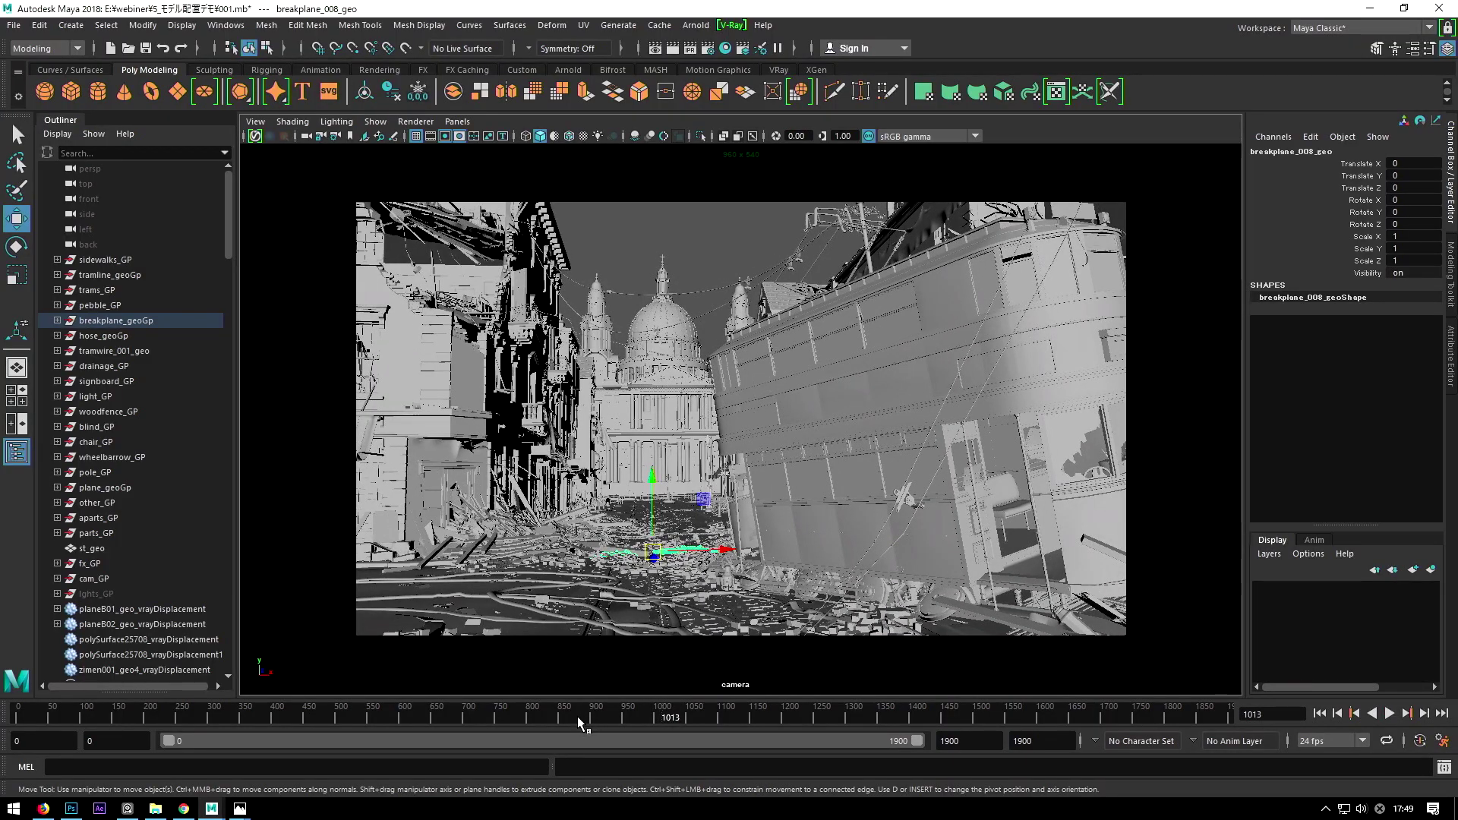
{"action": "mouse_move", "coordinate": [577, 717]}
{"action": "left_mouse_down"}
{"action": "mouse_move", "coordinate": [551, 715]}
{"action": "mouse_move", "coordinate": [629, 718]}
{"action": "left_mouse_up"}
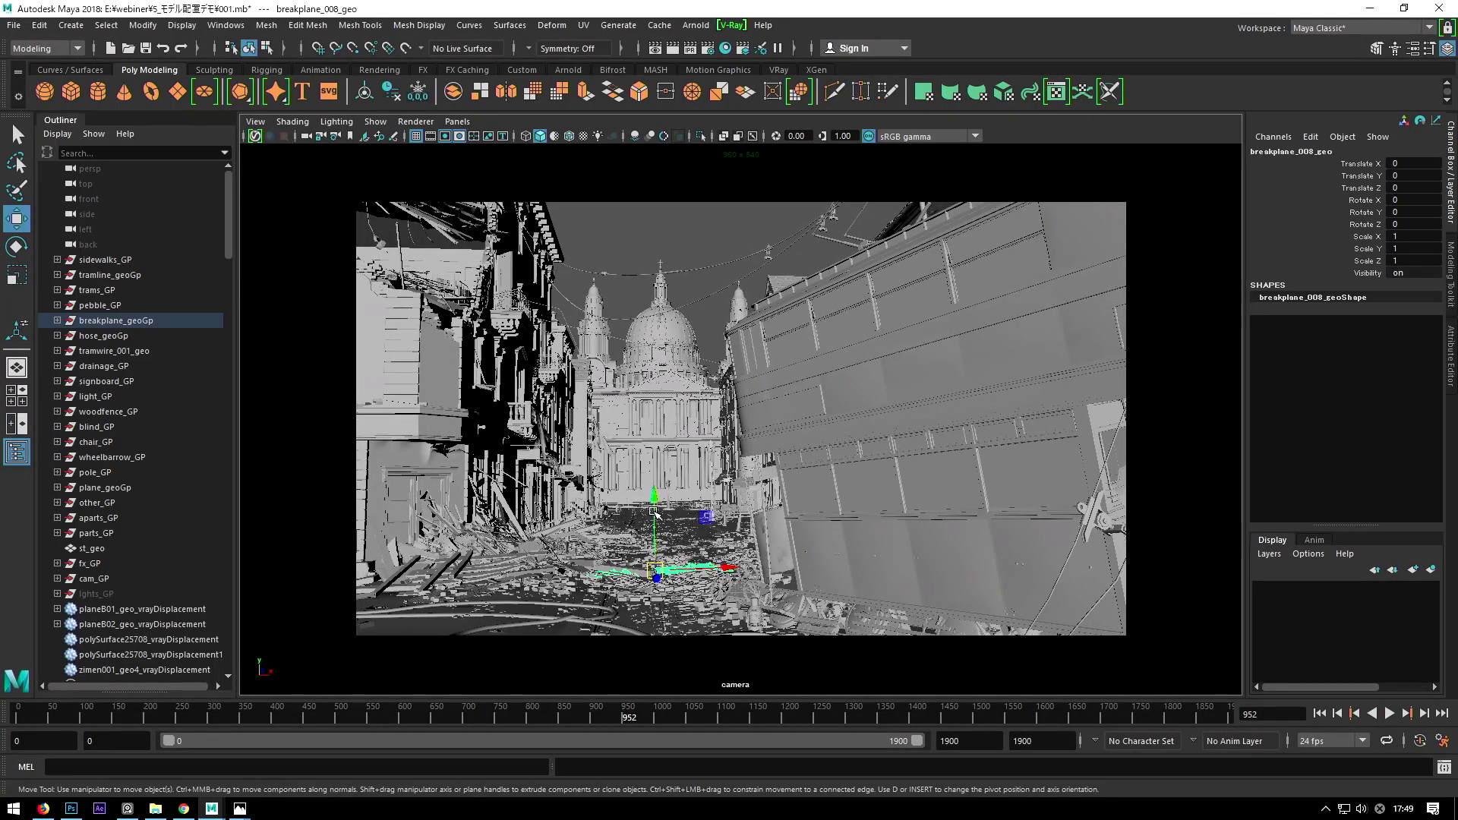
{"action": "mouse_move", "coordinate": [595, 719]}
{"action": "left_mouse_down"}
{"action": "mouse_move", "coordinate": [576, 721]}
{"action": "mouse_move", "coordinate": [647, 720]}
{"action": "left_mouse_up"}
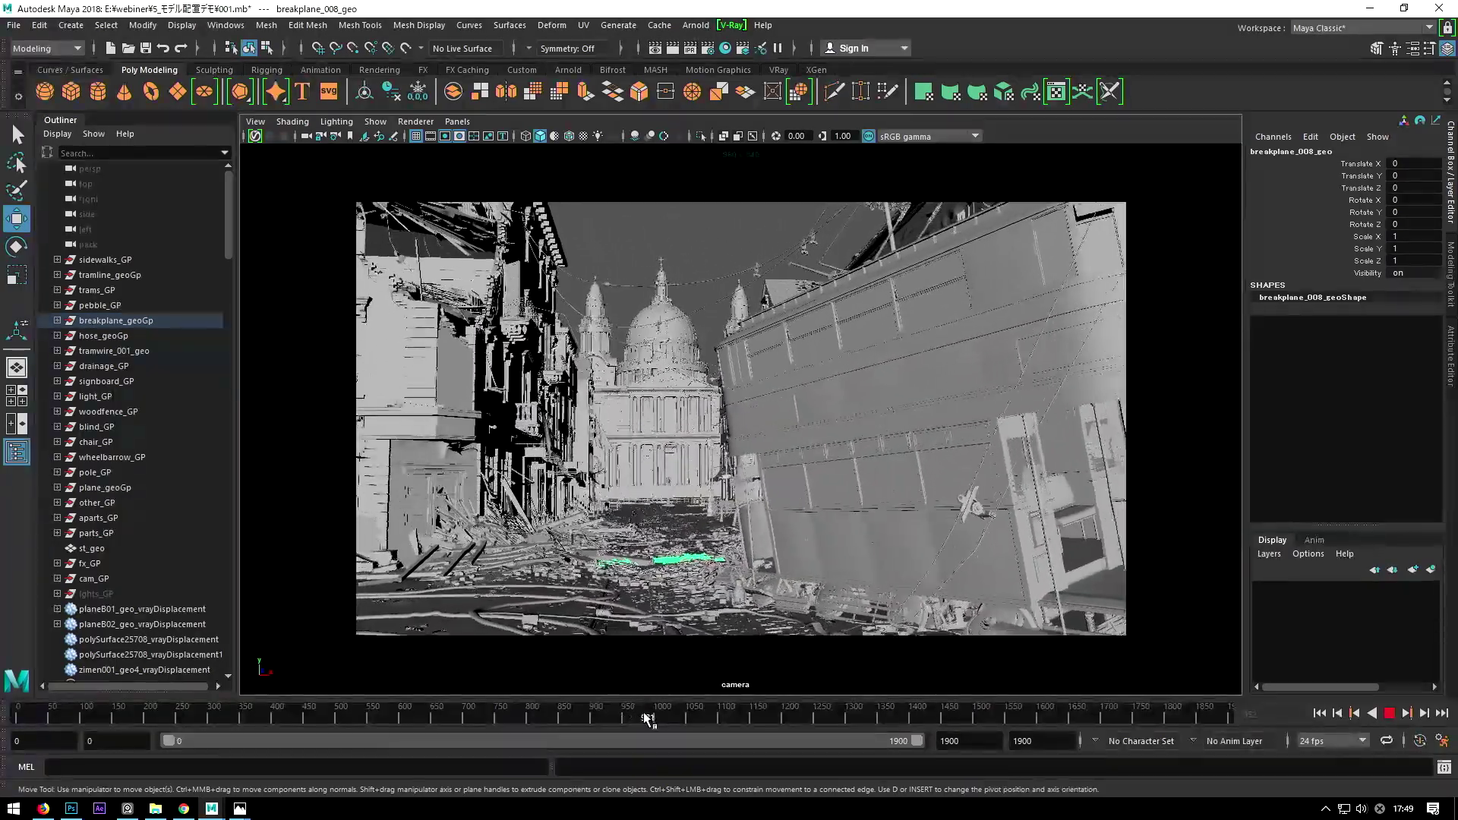
{"action": "left_click_drag", "start_coordinate": [647, 720], "coordinate": [745, 695]}
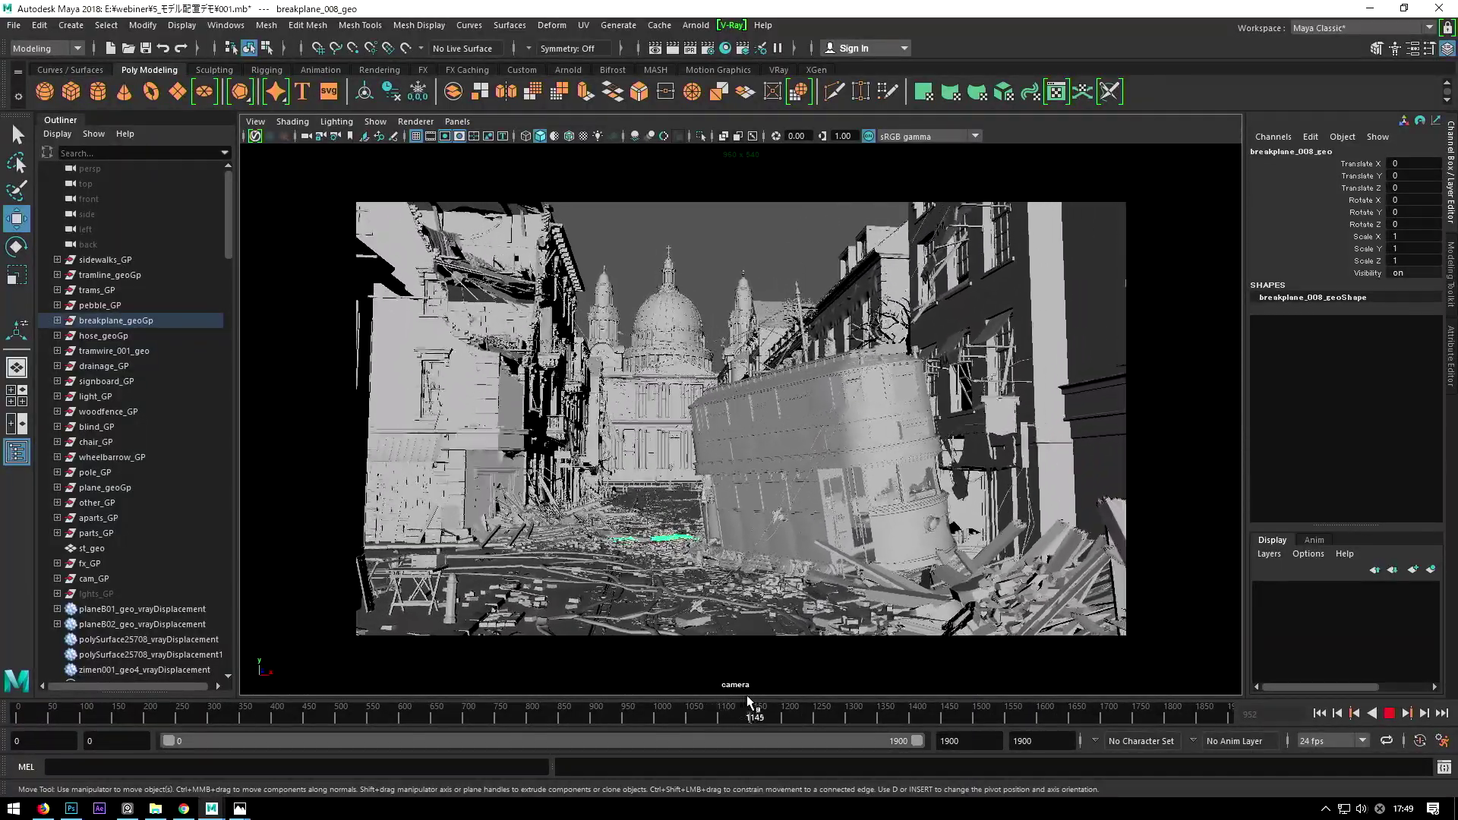
{"action": "key", "text": "Escape"}
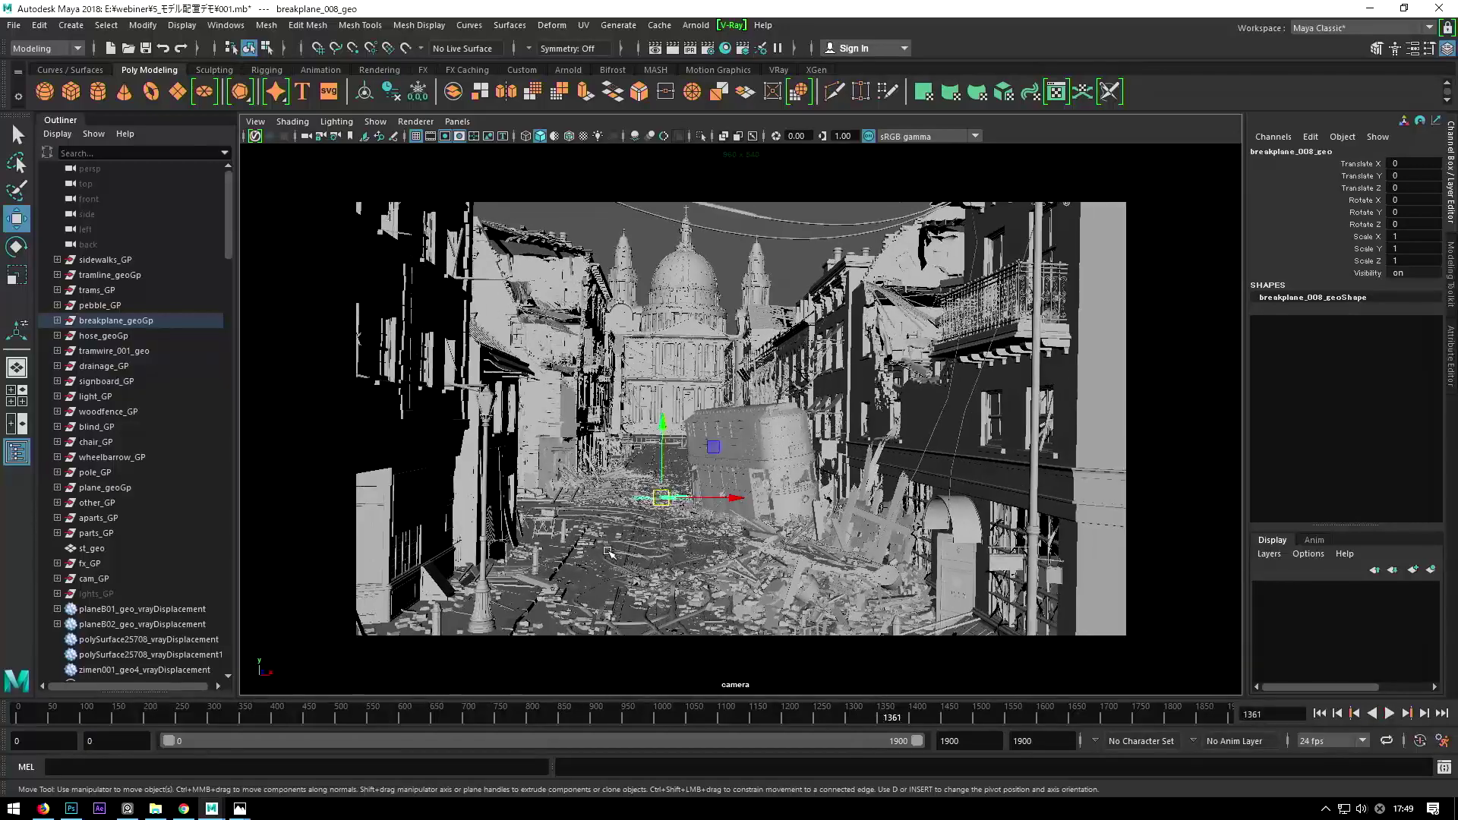
{"action": "left_click", "coordinate": [596, 544]}
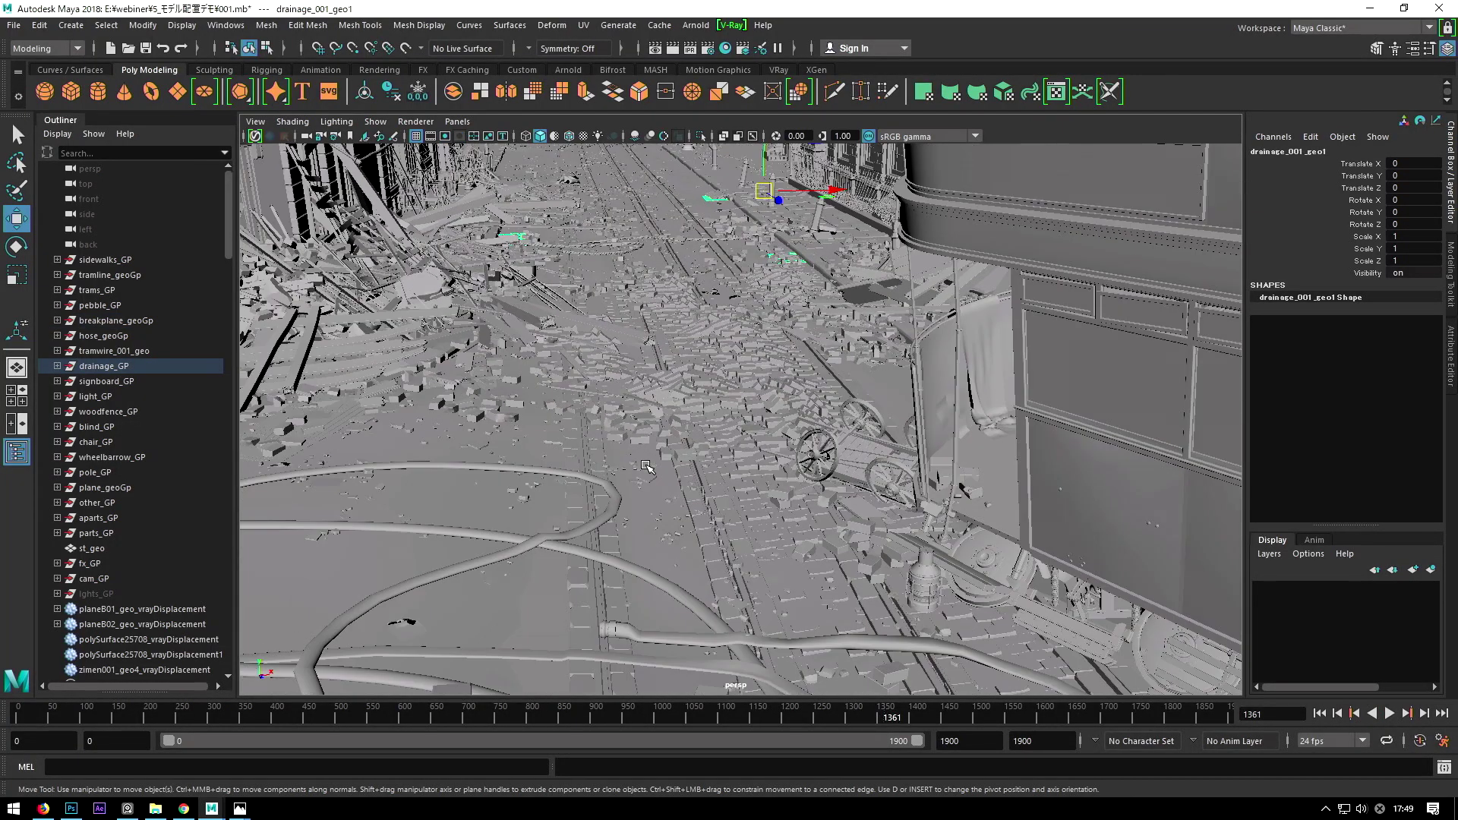
Step: Frame a rubble brick, return to the render camera near frame 1519, then minimize Maya
{"action": "left_click", "coordinate": [660, 431]}
{"action": "key", "text": "f"}
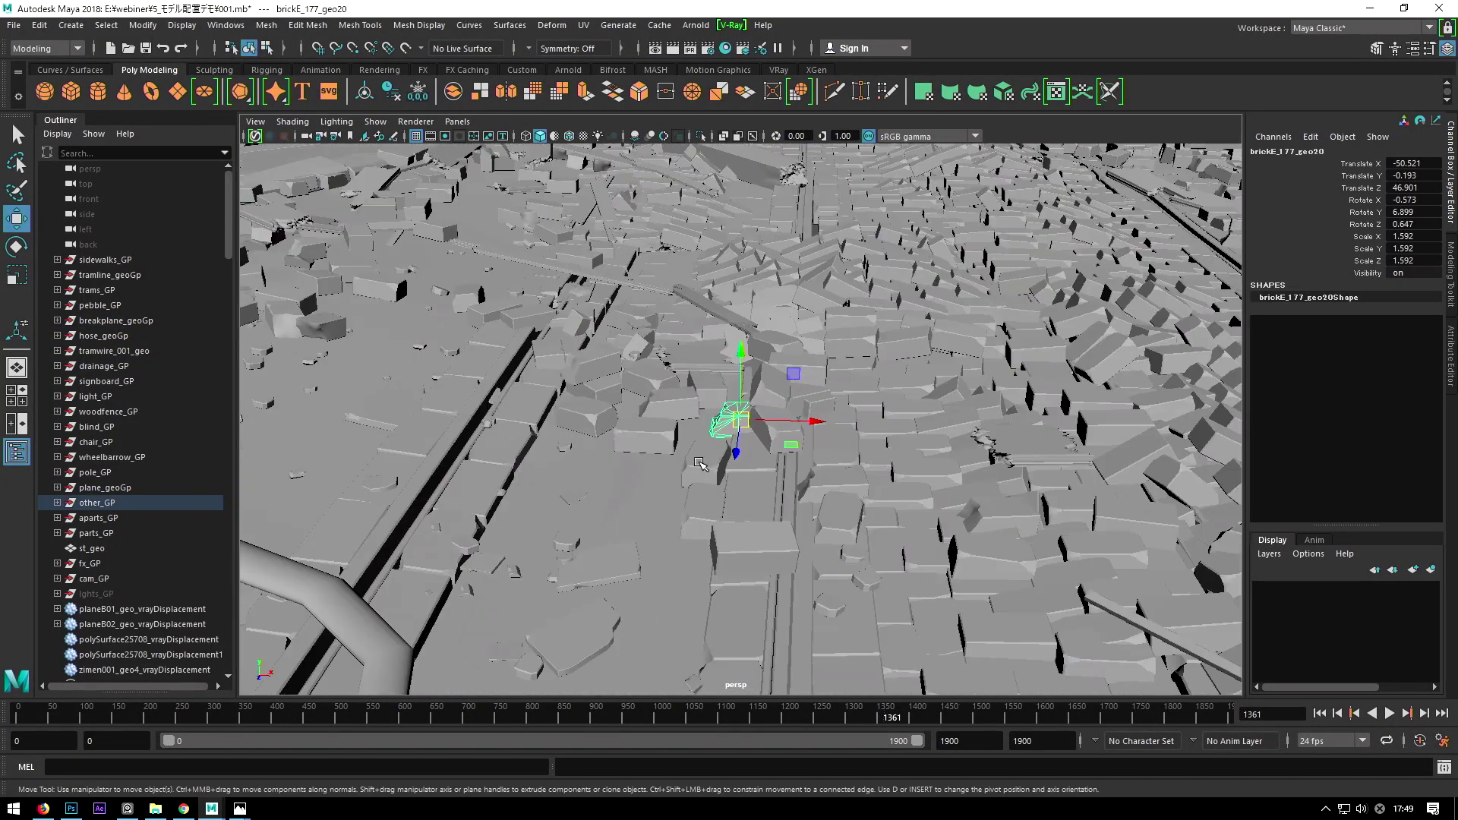
{"action": "left_click_drag", "start_coordinate": [699, 463], "coordinate": [653, 426], "text": "alt"}
{"action": "left_click", "coordinate": [457, 122]}
{"action": "mouse_move", "coordinate": [524, 137]}
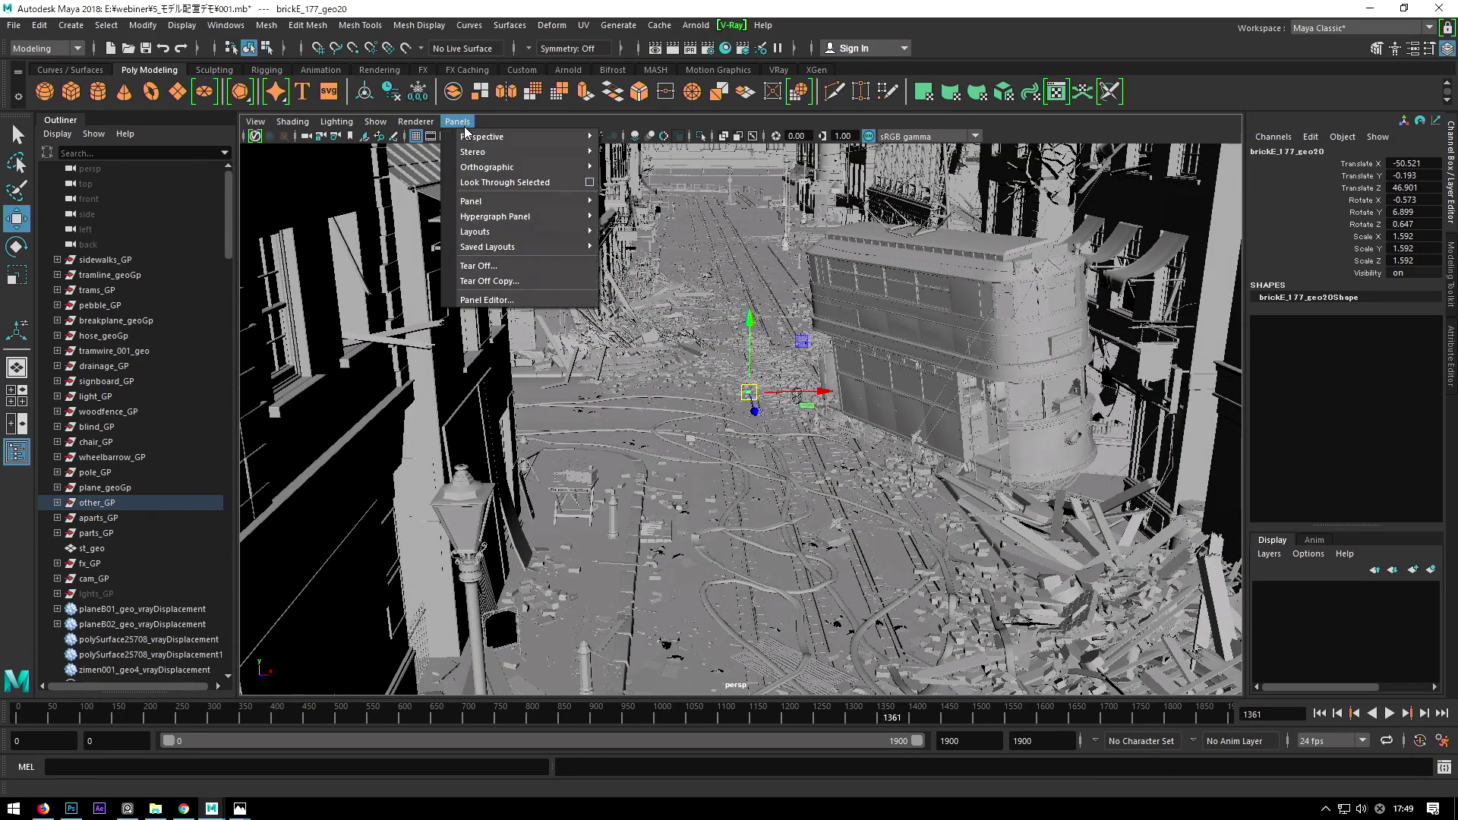
{"action": "left_click", "coordinate": [630, 137]}
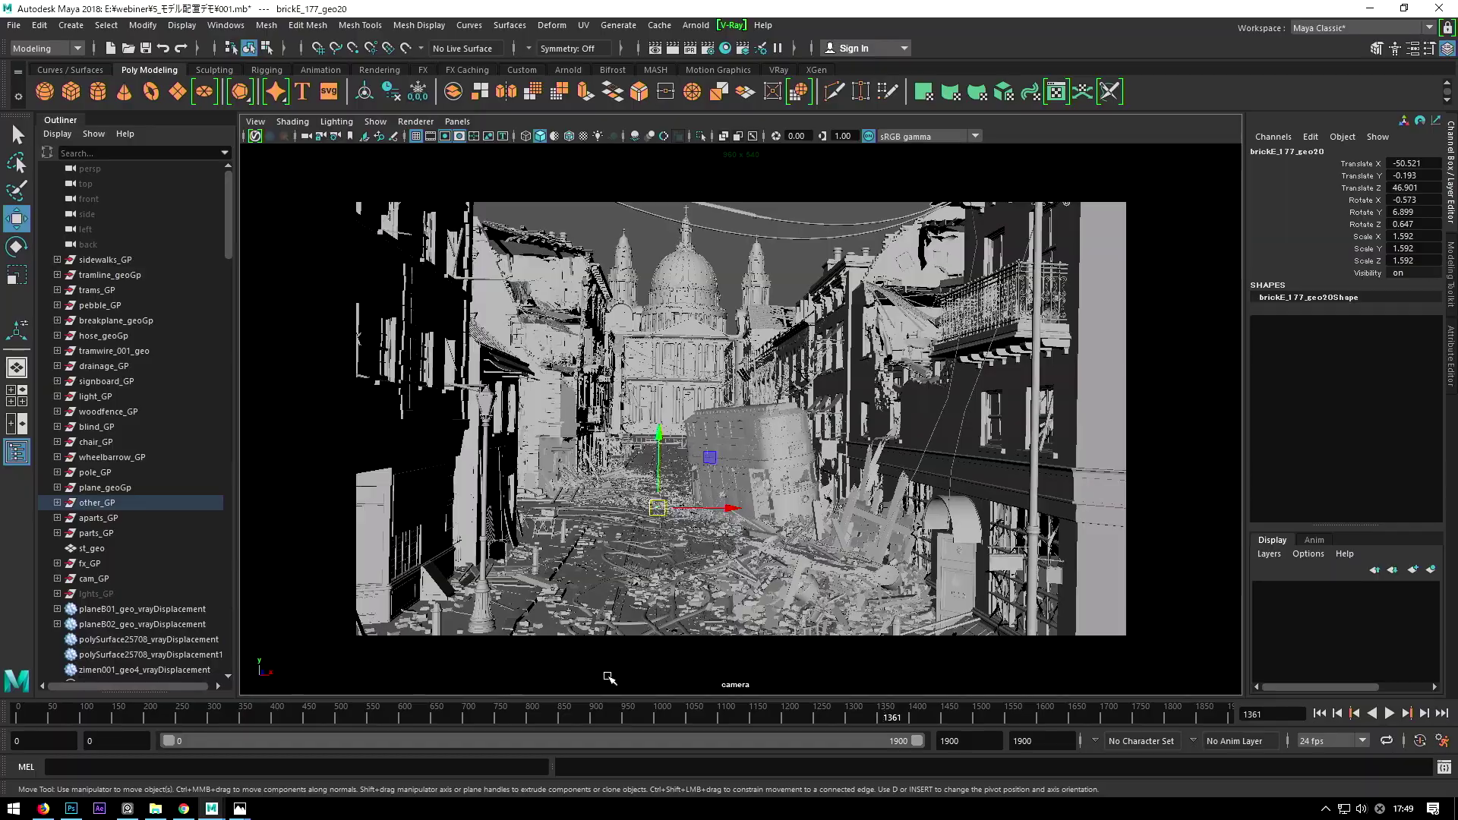
{"action": "mouse_move", "coordinate": [876, 712]}
{"action": "left_mouse_down"}
{"action": "mouse_move", "coordinate": [1078, 718]}
{"action": "mouse_move", "coordinate": [910, 725]}
{"action": "mouse_move", "coordinate": [740, 692]}
{"action": "left_mouse_up"}
{"action": "left_click", "coordinate": [1370, 10]}
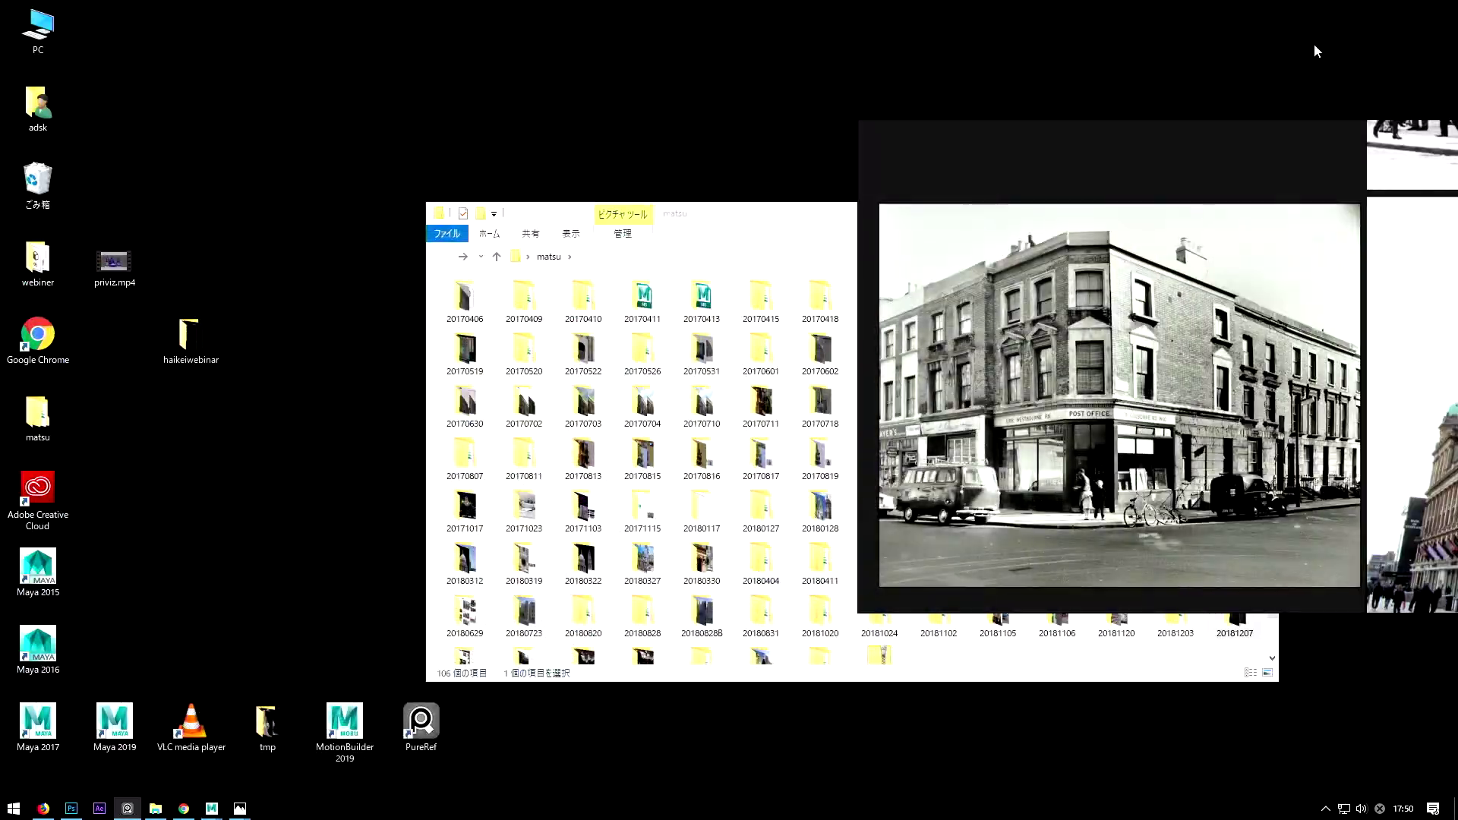
{"action": "mouse_move", "coordinate": [211, 808]}
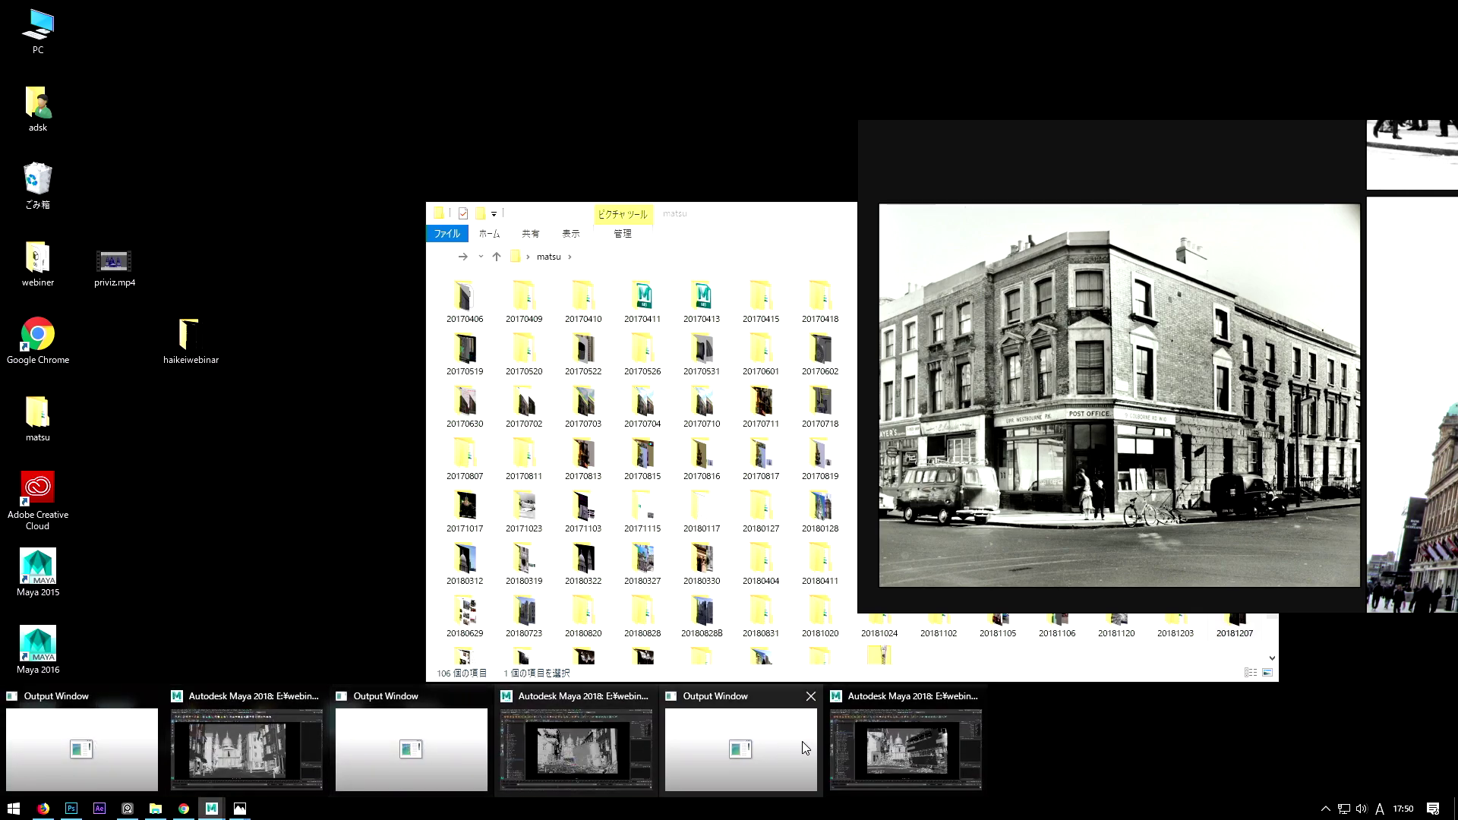
Step: Scrub the other Maya scene to frame 635, then return to 001.mb at frame 1680
{"action": "left_click", "coordinate": [911, 747]}
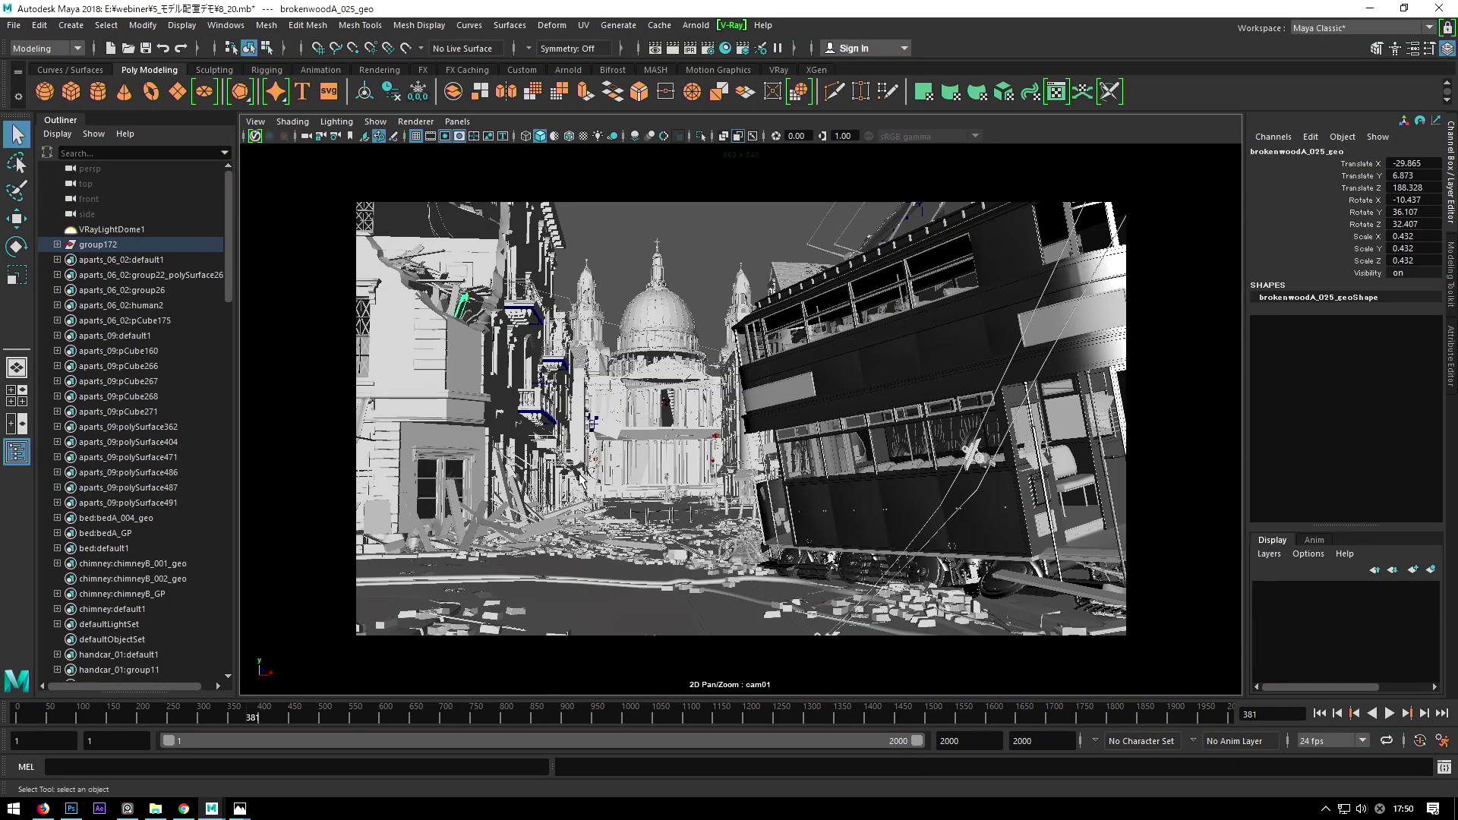
{"action": "left_click_drag", "start_coordinate": [265, 717], "coordinate": [328, 714]}
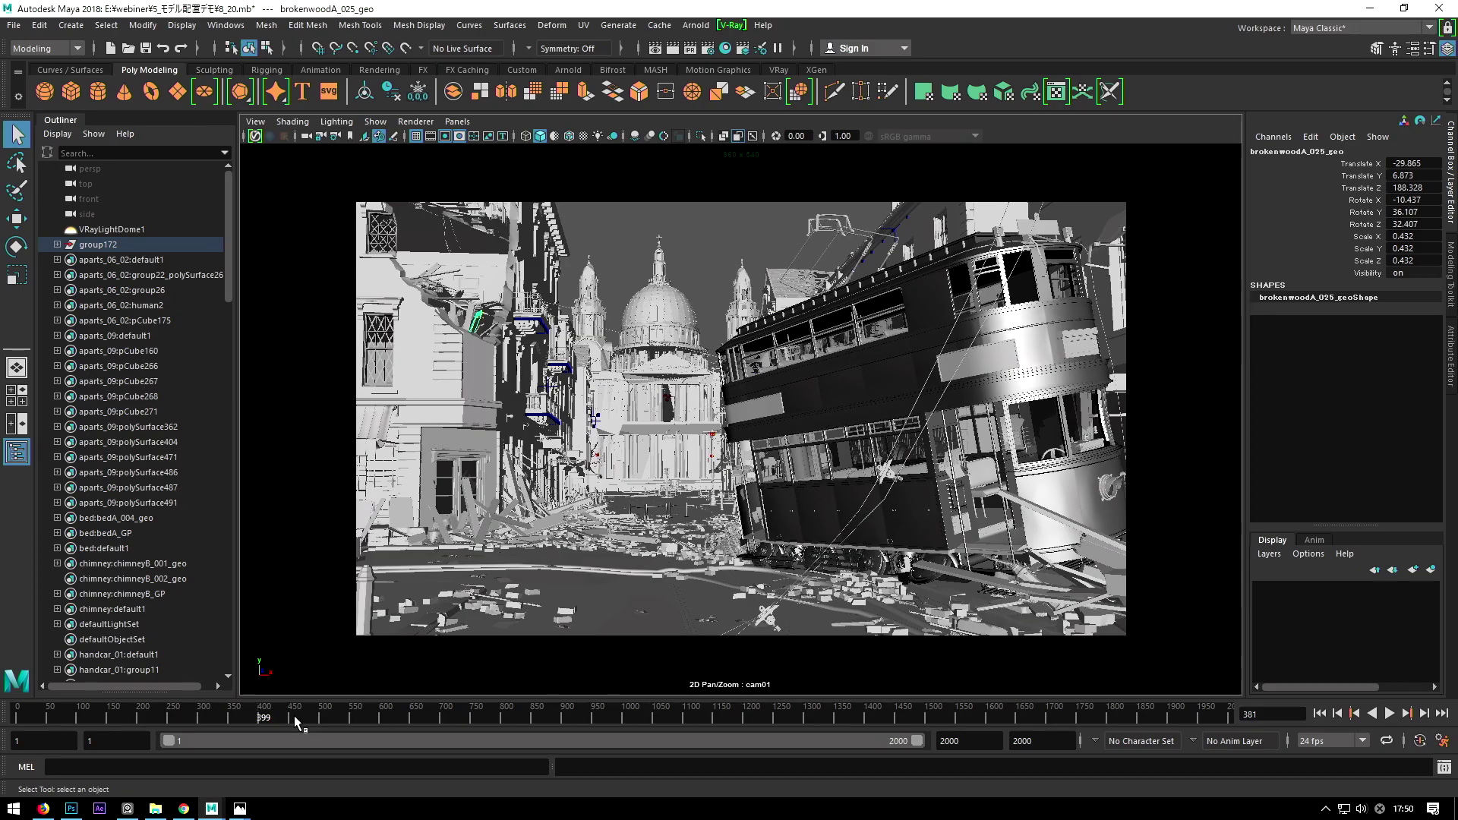
{"action": "left_click_drag", "start_coordinate": [358, 717], "coordinate": [400, 717]}
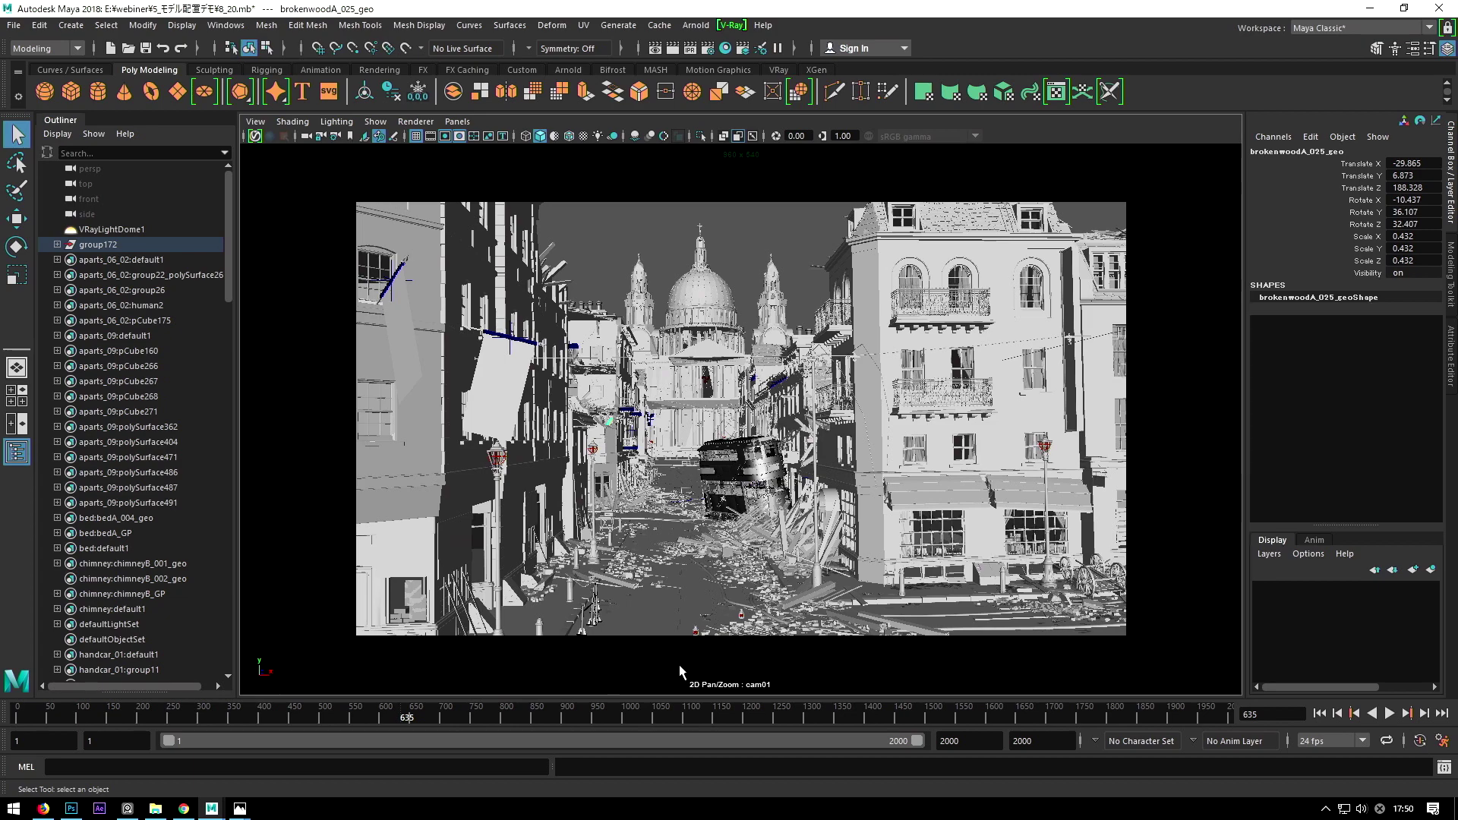
{"action": "left_click", "coordinate": [211, 808]}
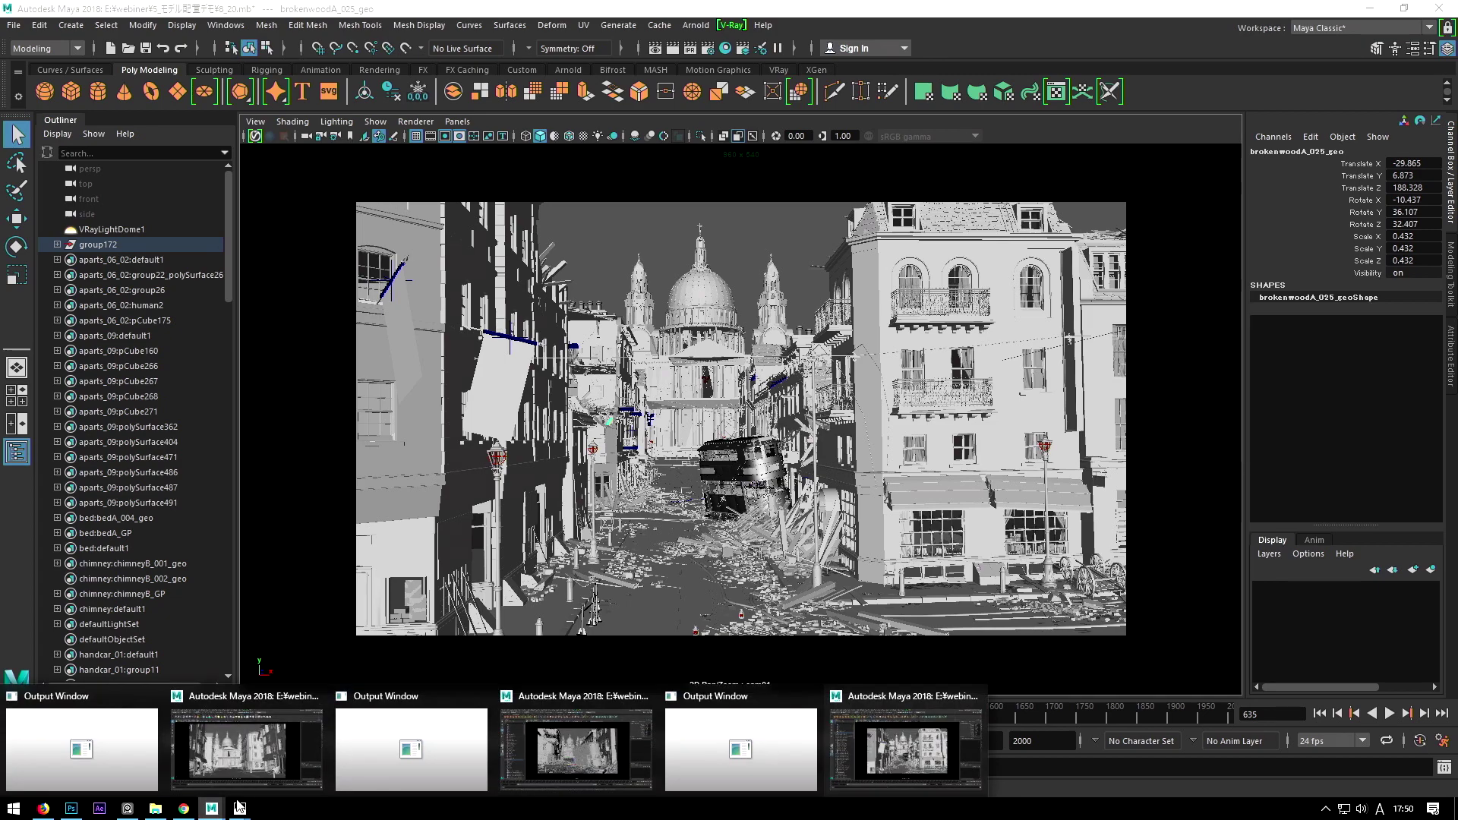
{"action": "mouse_move", "coordinate": [211, 808]}
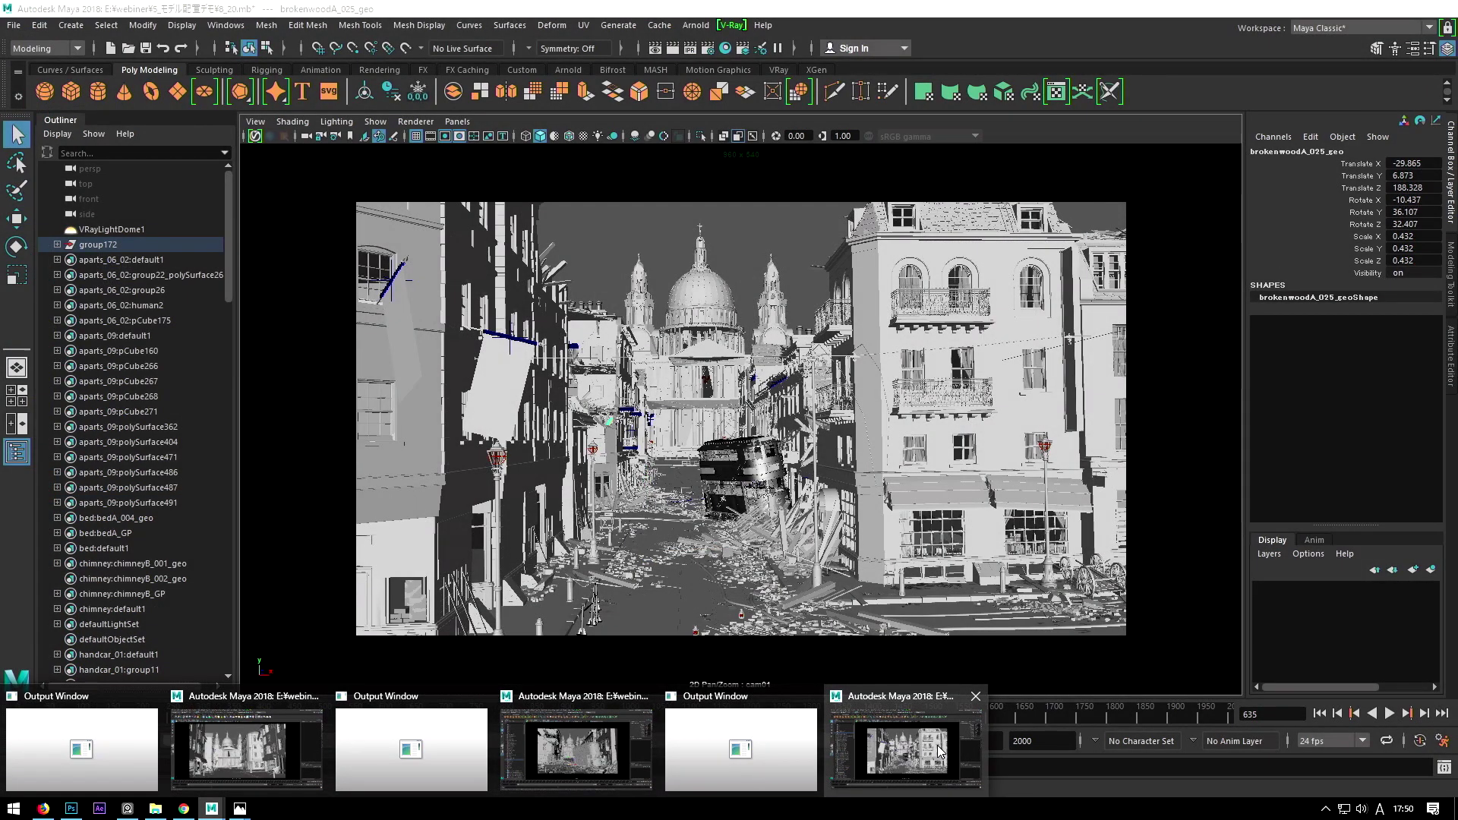
{"action": "left_click", "coordinate": [931, 754]}
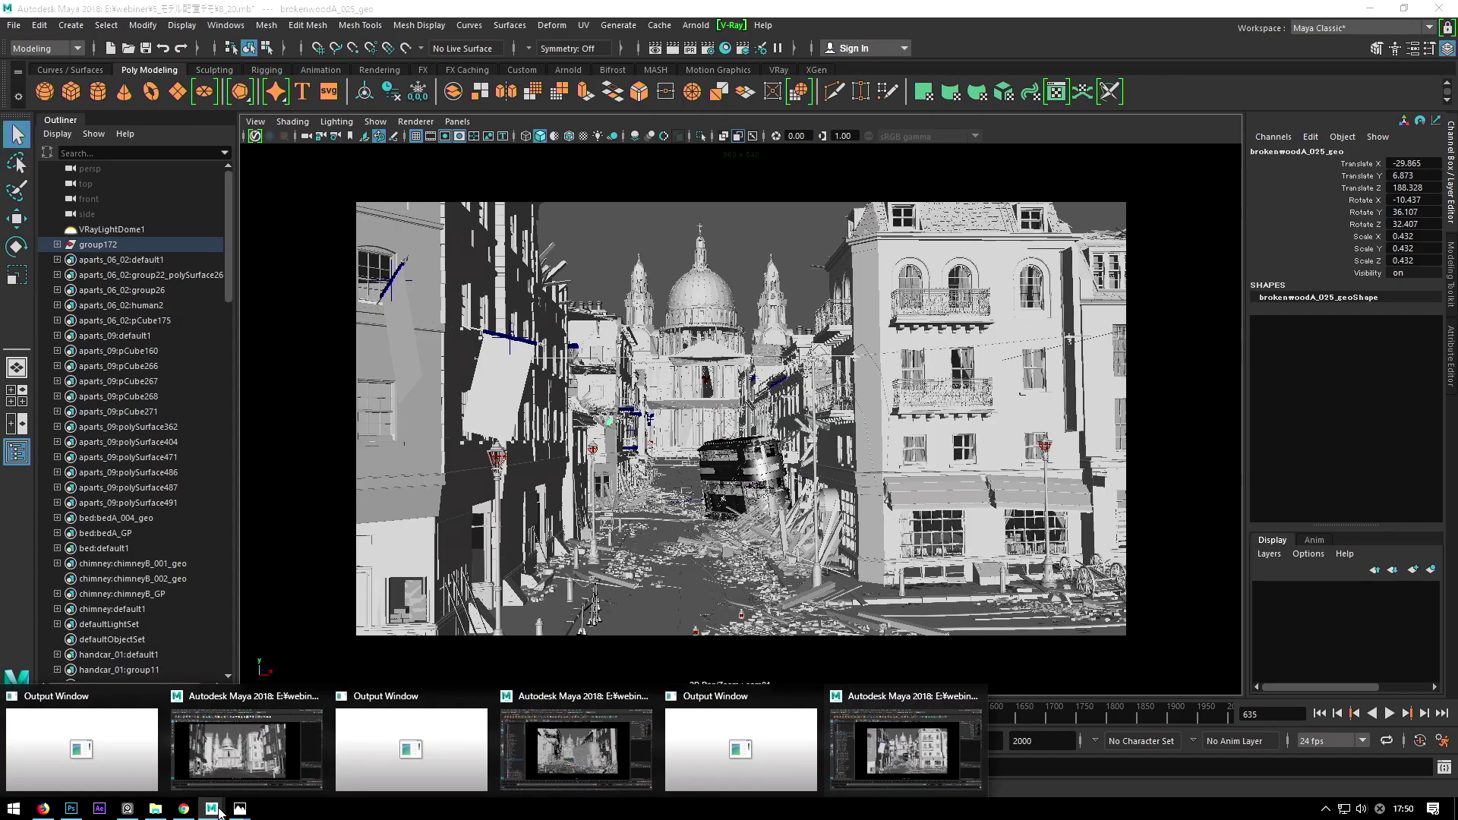
{"action": "left_click", "coordinate": [589, 759]}
{"action": "mouse_move", "coordinate": [754, 710]}
{"action": "left_mouse_down"}
{"action": "mouse_move", "coordinate": [1137, 695]}
{"action": "mouse_move", "coordinate": [1087, 713]}
{"action": "left_mouse_up"}
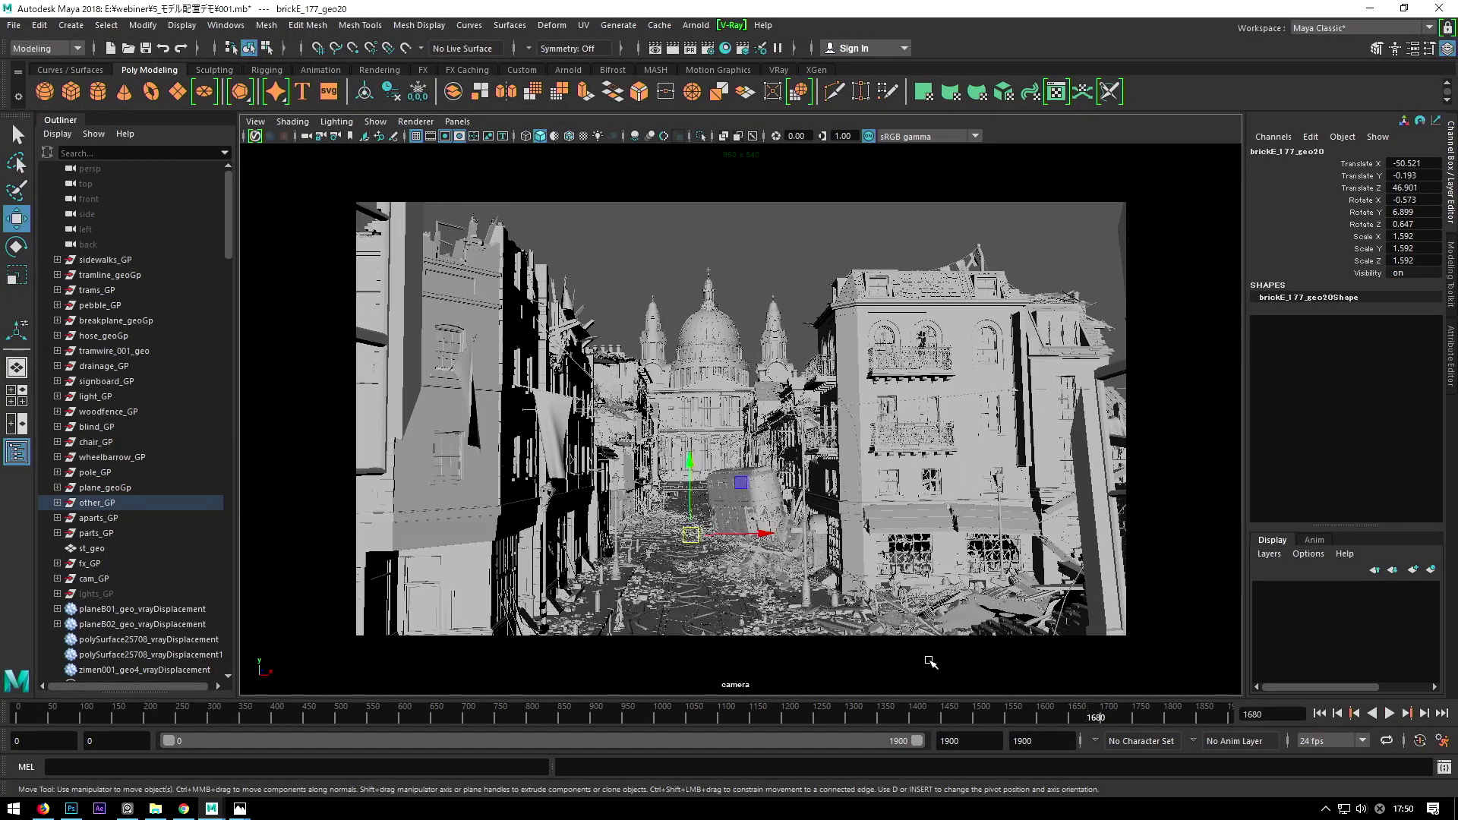
Step: Move to frame 1652, pick the cloth and brick debris, and play briefly to frame 1672
{"action": "left_click_drag", "start_coordinate": [1062, 709], "coordinate": [1069, 712]}
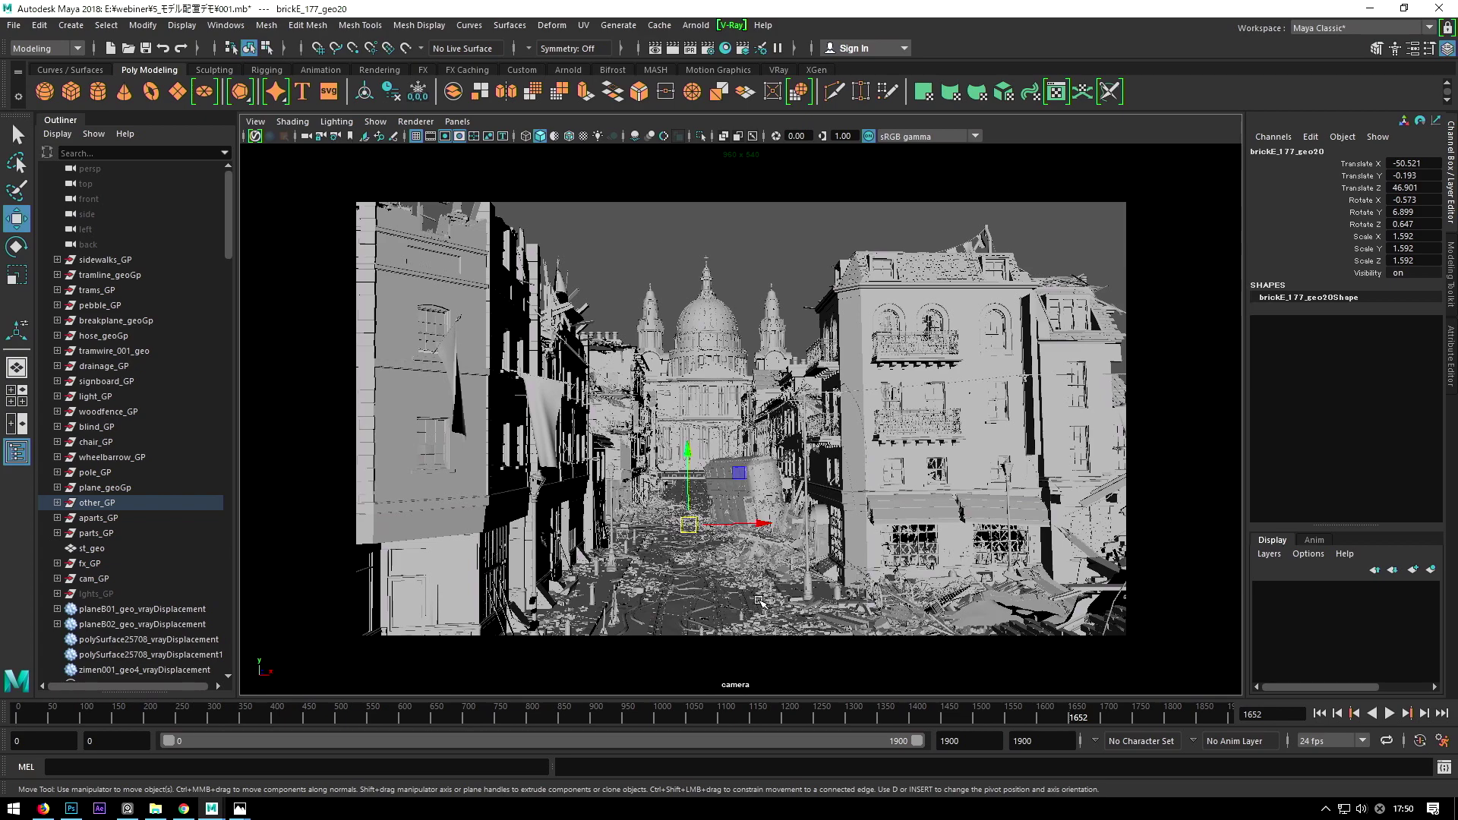
{"action": "left_click", "coordinate": [974, 604]}
{"action": "left_click", "coordinate": [1110, 600]}
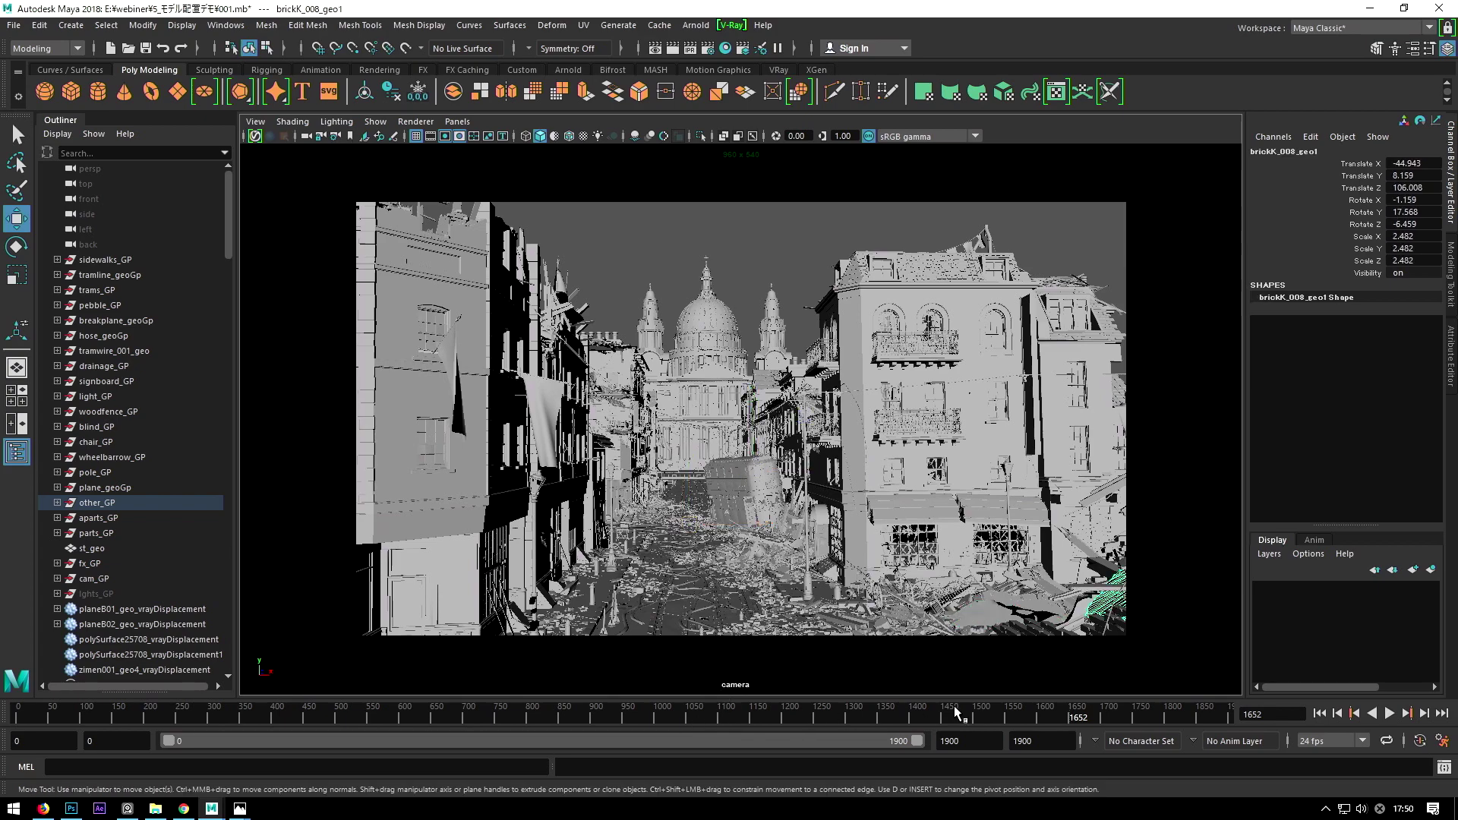
{"action": "key", "text": "alt+v"}
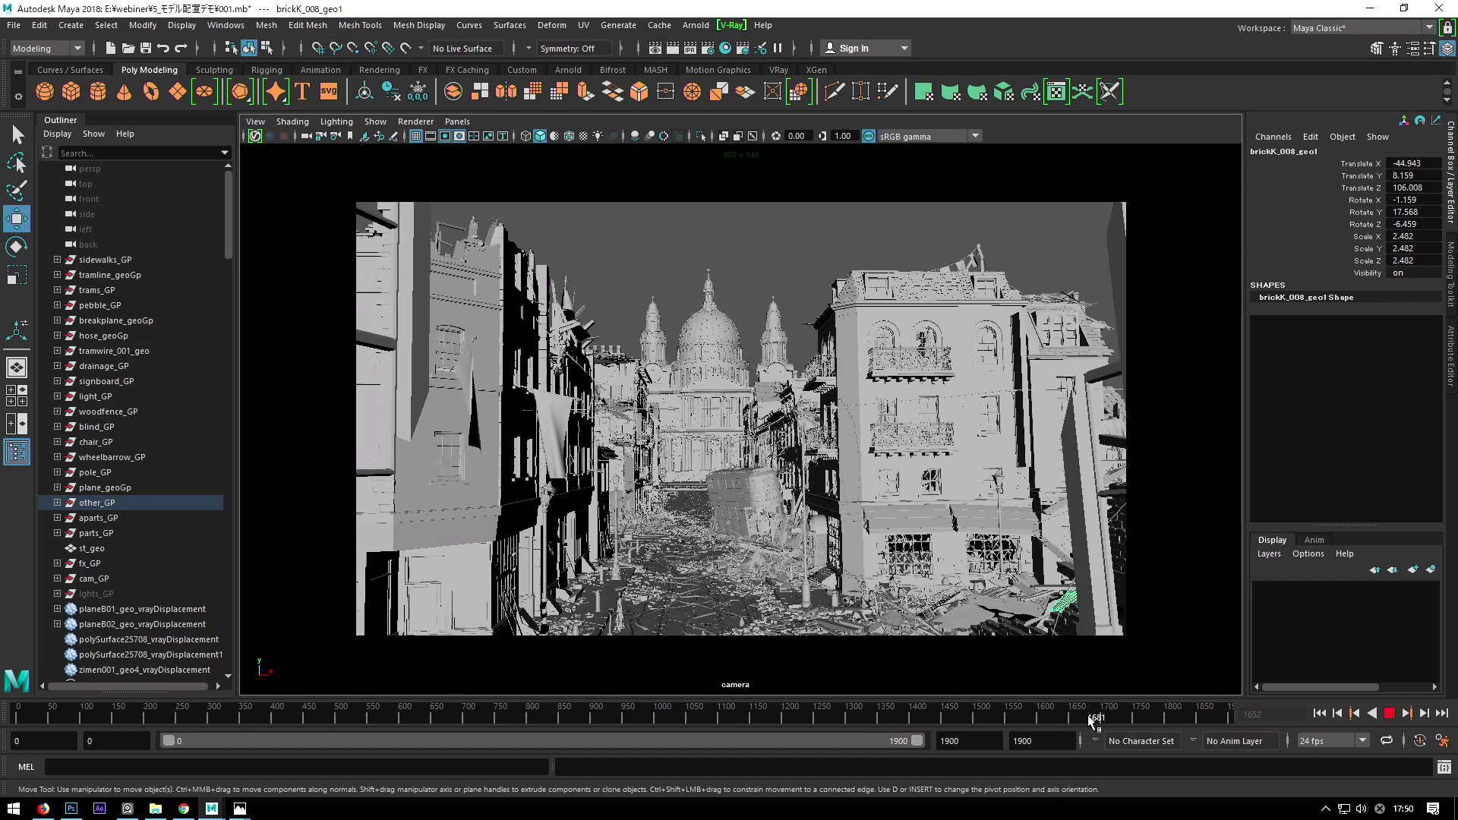
{"action": "key", "text": "alt+v"}
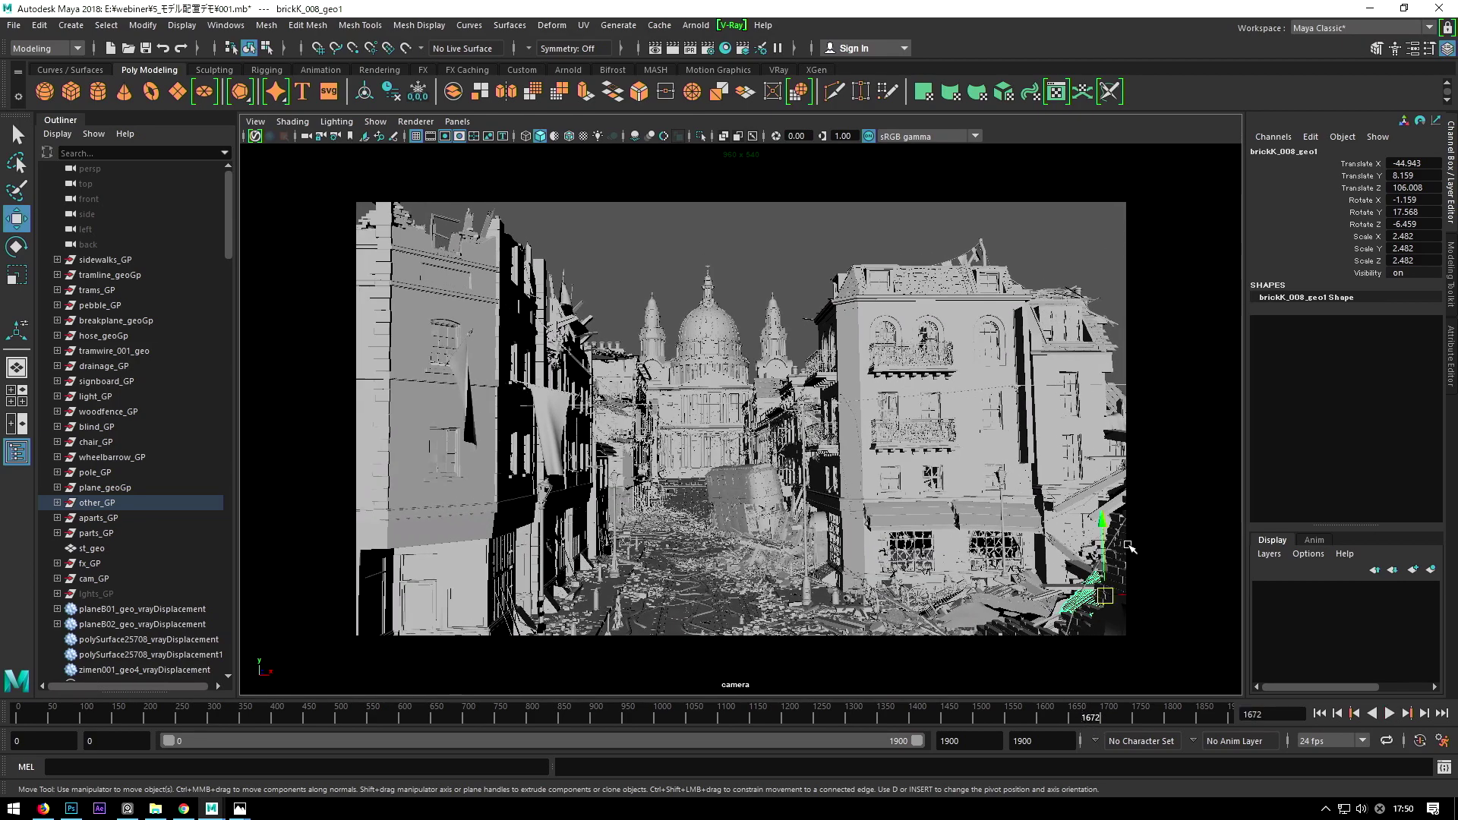
Step: Pick the debris, curved cable and paper at the shot's right edge, then scrub back to frame 1641
{"action": "left_click", "coordinate": [1127, 544]}
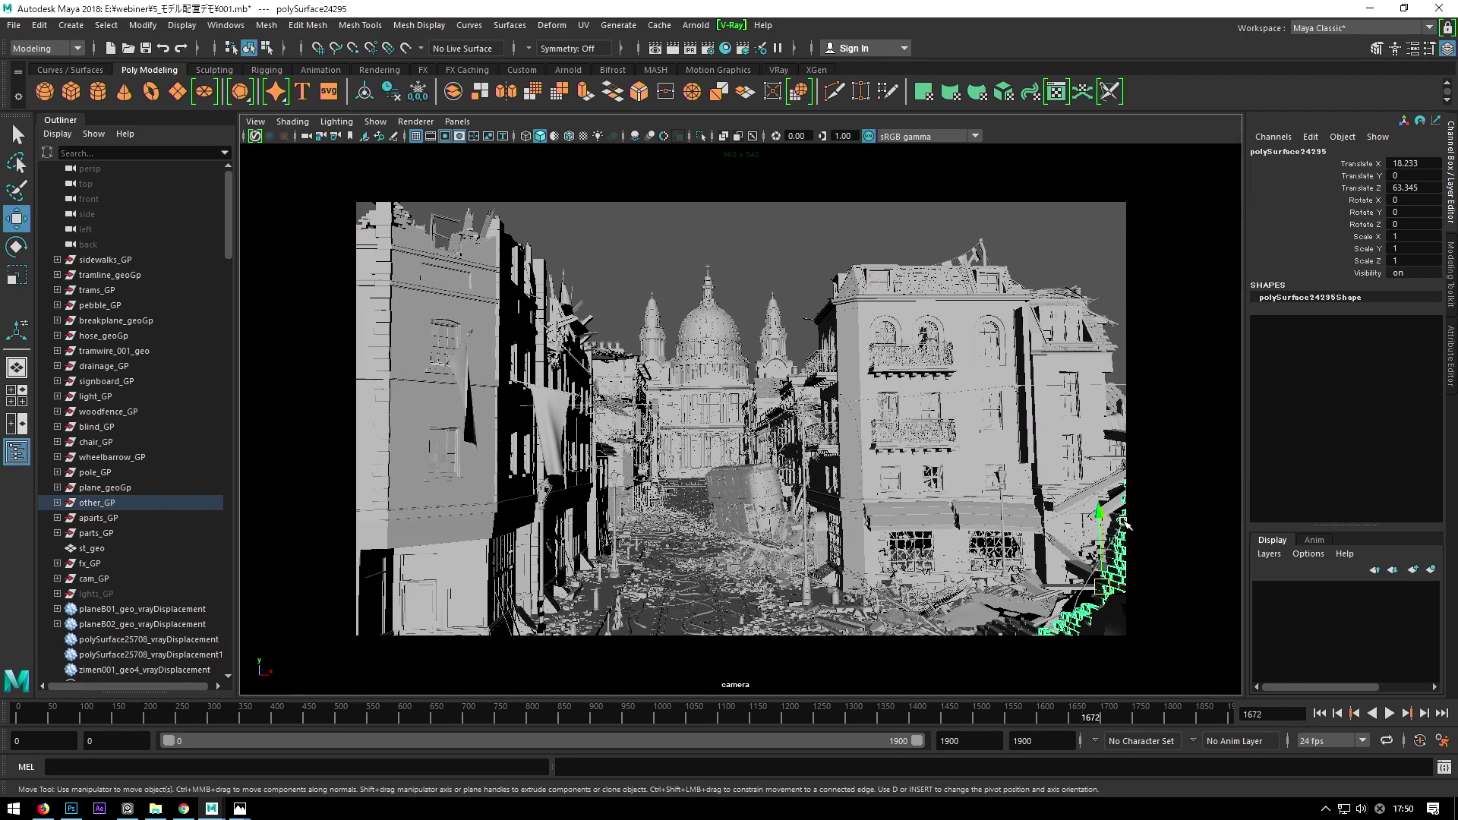
{"action": "left_click", "coordinate": [1124, 587]}
{"action": "left_click", "coordinate": [1114, 624]}
{"action": "left_click", "coordinate": [1114, 624]}
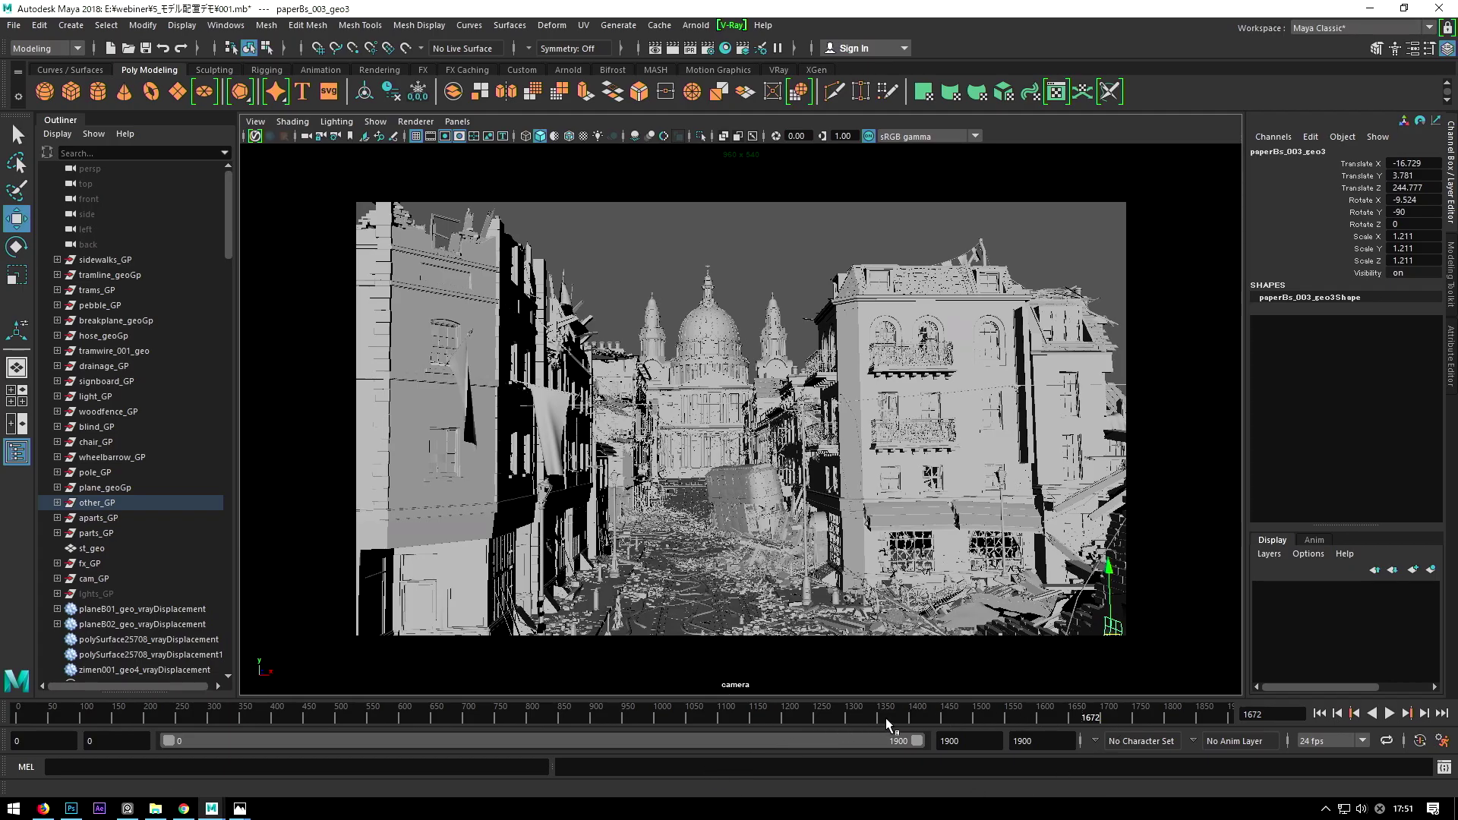
{"action": "mouse_move", "coordinate": [1073, 708]}
{"action": "left_mouse_down"}
{"action": "mouse_move", "coordinate": [999, 714]}
{"action": "mouse_move", "coordinate": [1070, 706]}
{"action": "left_mouse_up"}
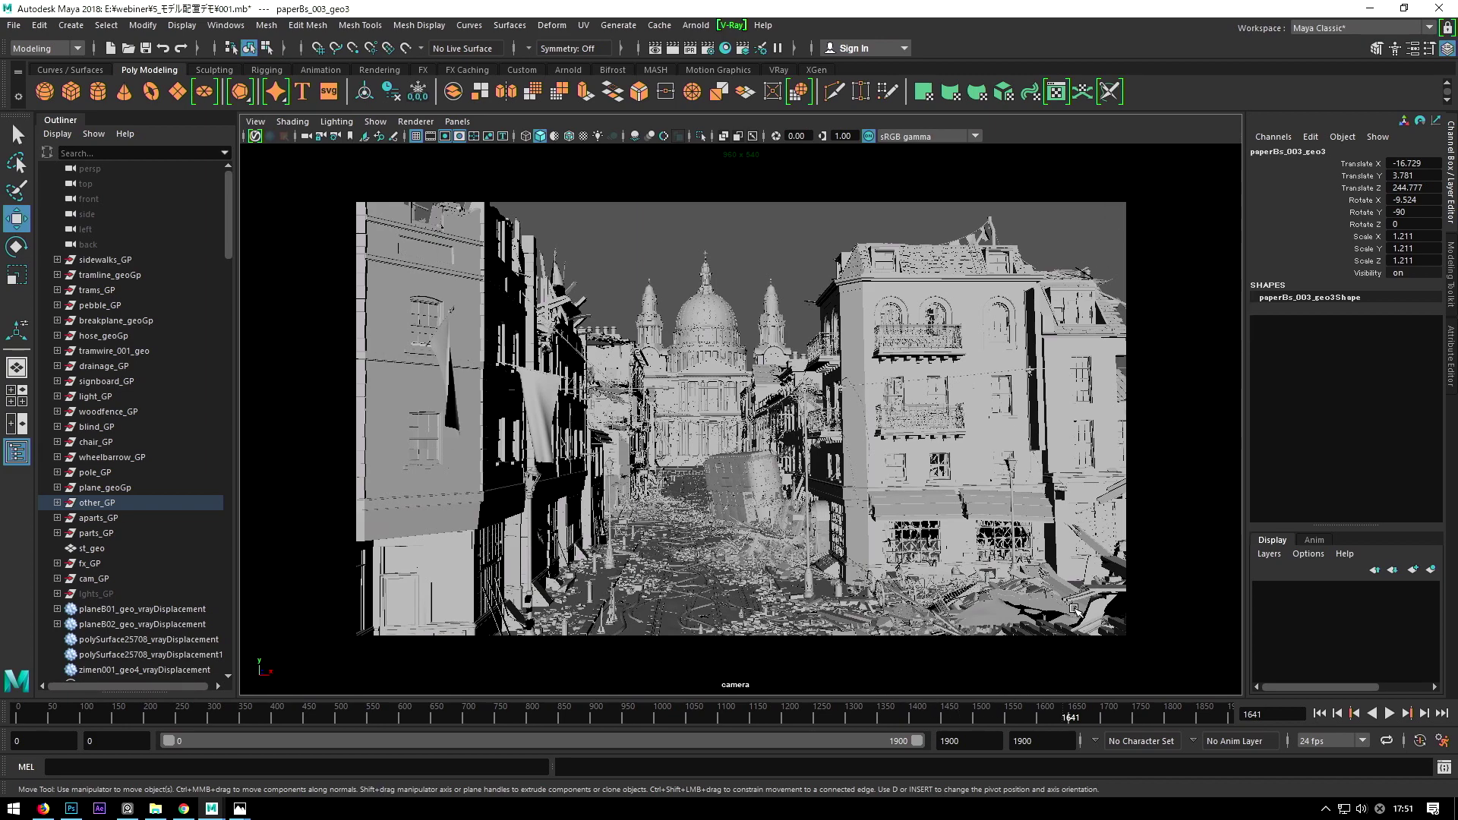
{"action": "left_click", "coordinate": [1048, 717]}
{"action": "mouse_move", "coordinate": [1048, 717]}
{"action": "left_mouse_down"}
{"action": "mouse_move", "coordinate": [958, 717]}
{"action": "mouse_move", "coordinate": [1048, 716]}
{"action": "left_mouse_up"}
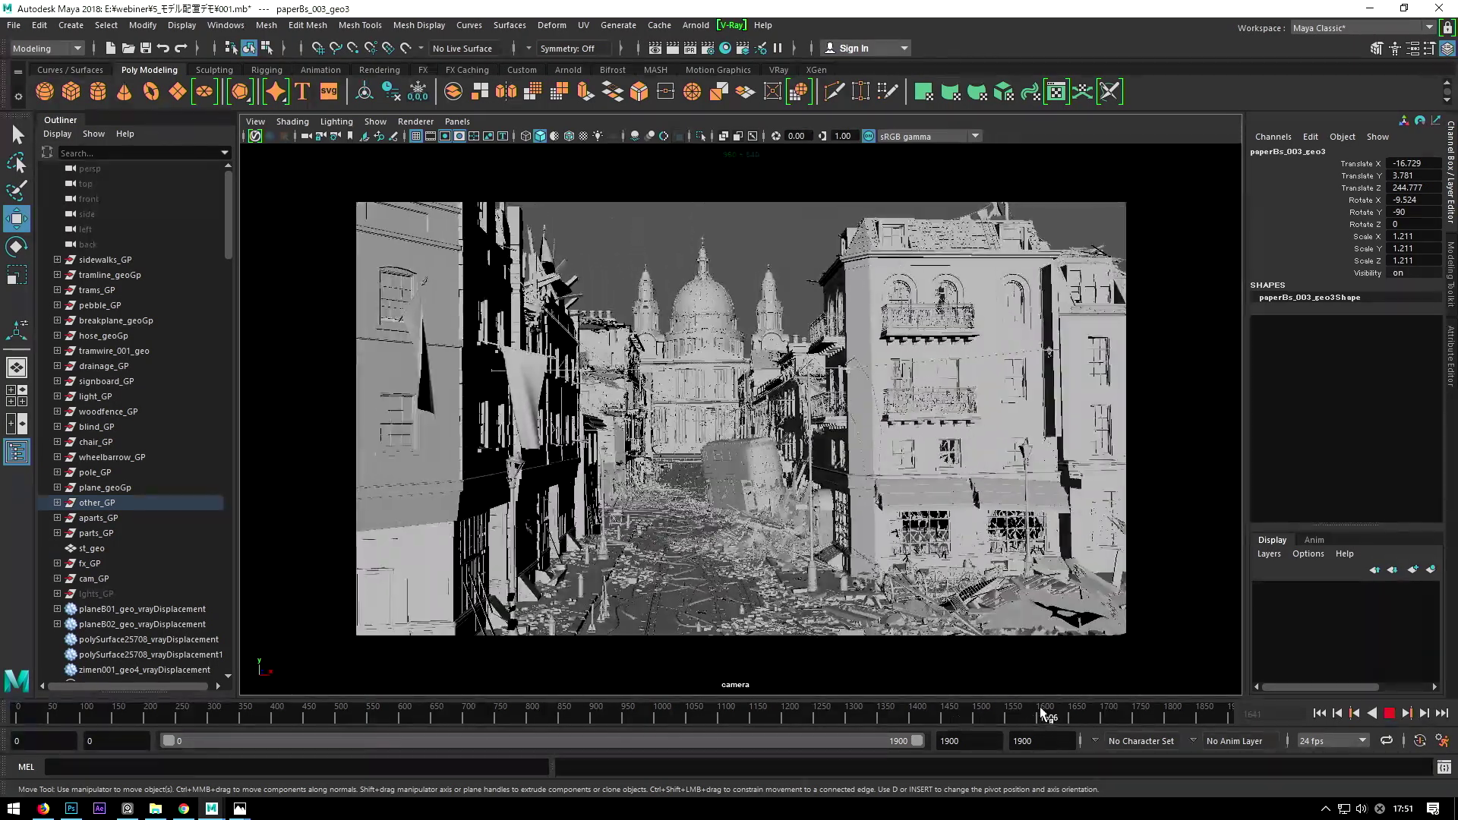
Step: At frame 1606, select a fire hose in the free perspective view and step back through earlier viewpoints
{"action": "left_click", "coordinate": [688, 605]}
{"action": "key", "text": "space"}
{"action": "left_click_drag", "start_coordinate": [687, 605], "coordinate": [703, 478]}
{"action": "left_click_drag", "start_coordinate": [777, 505], "coordinate": [752, 572], "text": "alt"}
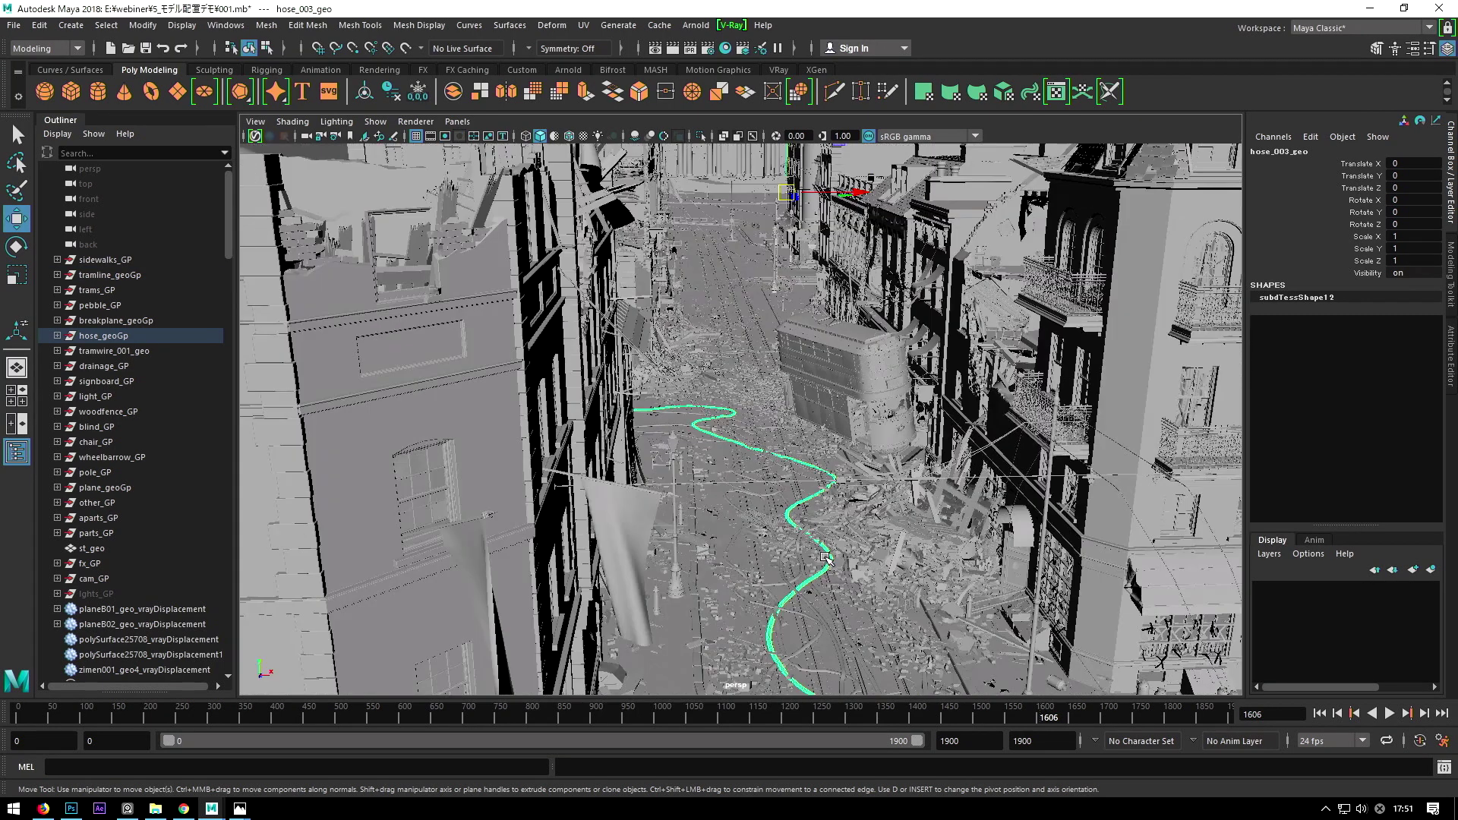
{"action": "key", "text": "bracketleft"}
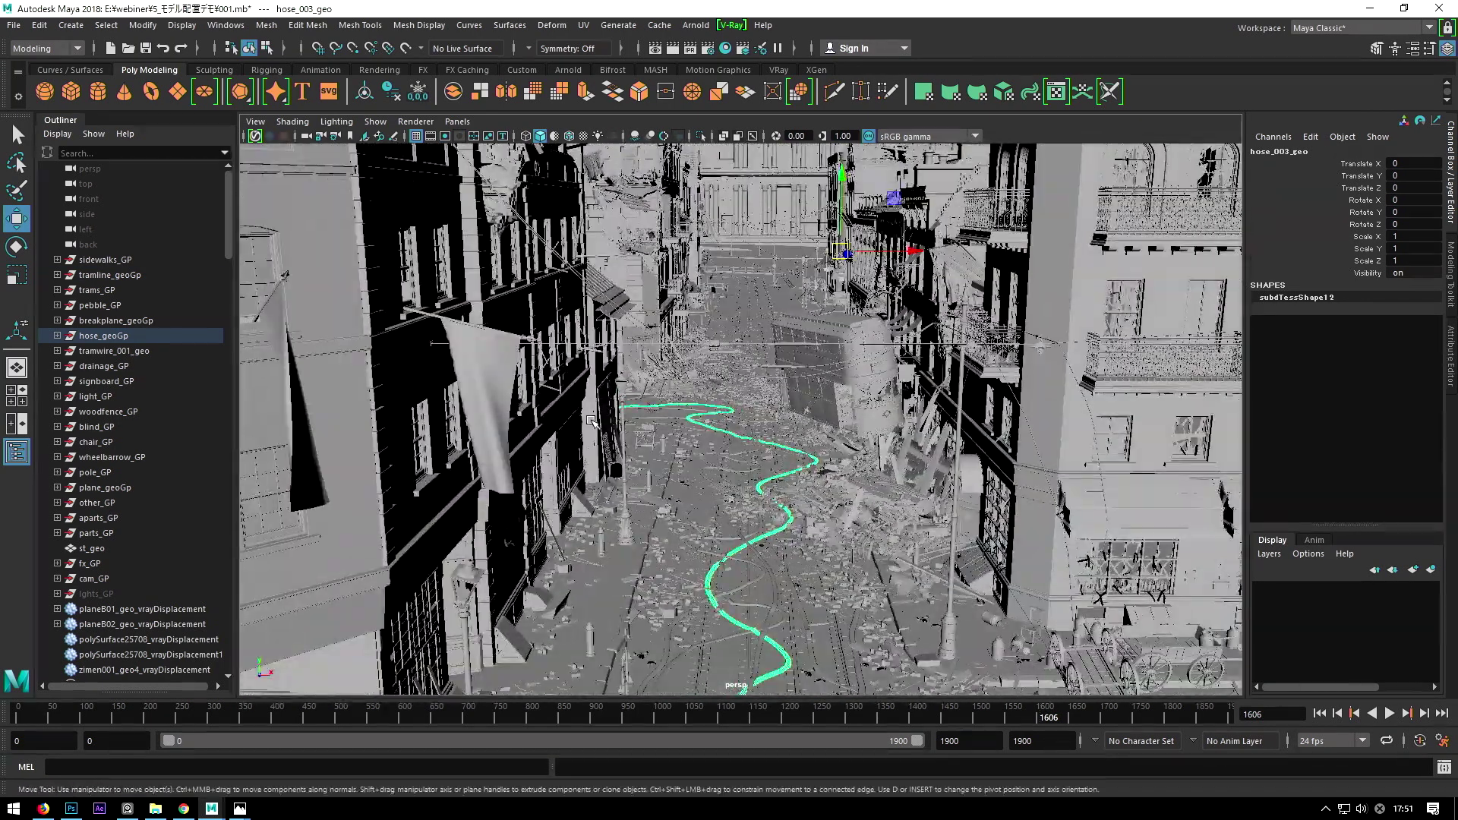
{"action": "key", "text": "bracketleft"}
{"action": "key", "text": "bracketleft"}
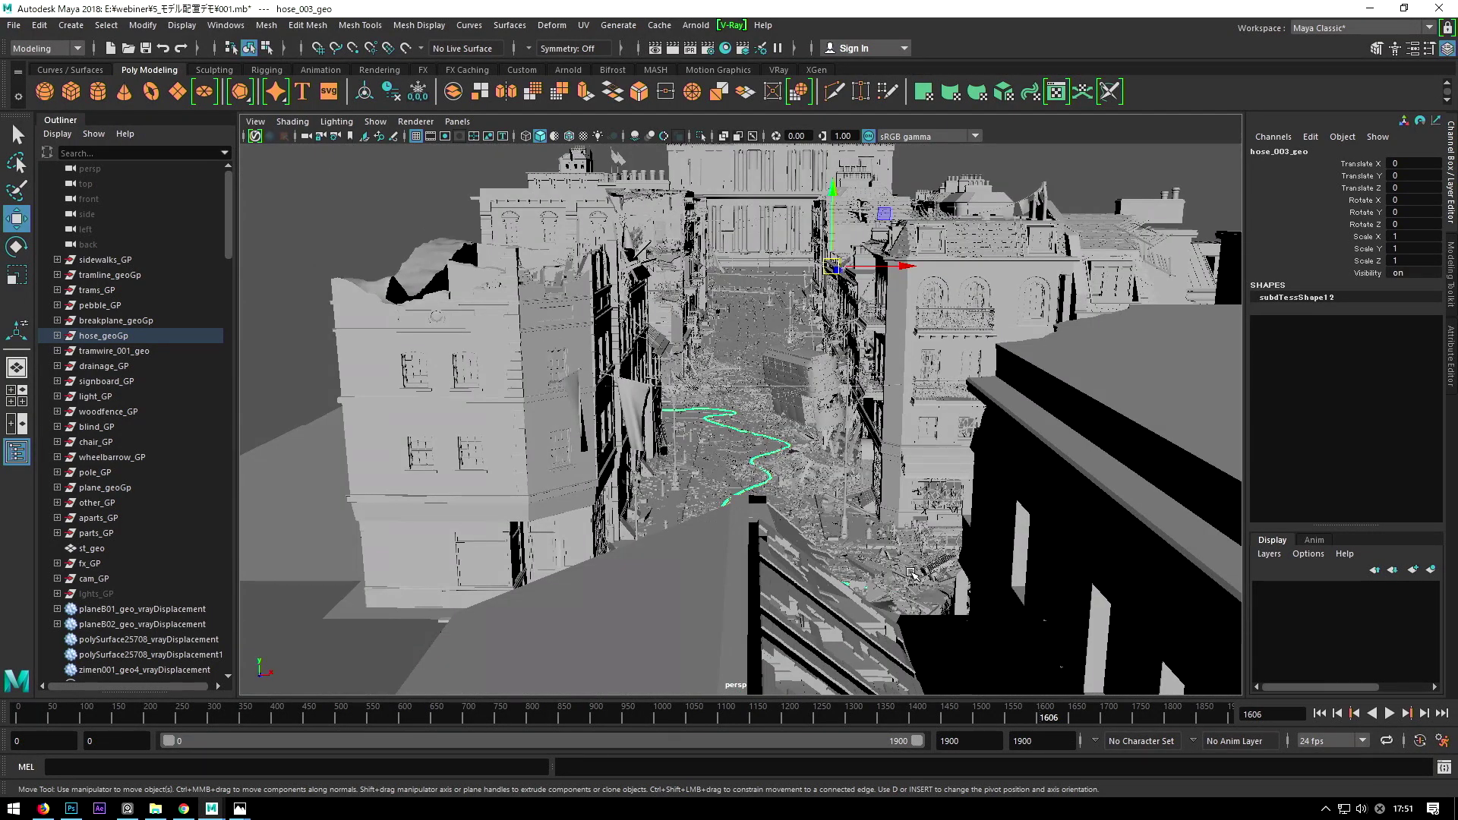
{"action": "key", "text": "bracketleft"}
Step: Through the render camera, select then deselect the hose_geoGp group and scrub to frame 1063
{"action": "left_click", "coordinate": [457, 121]}
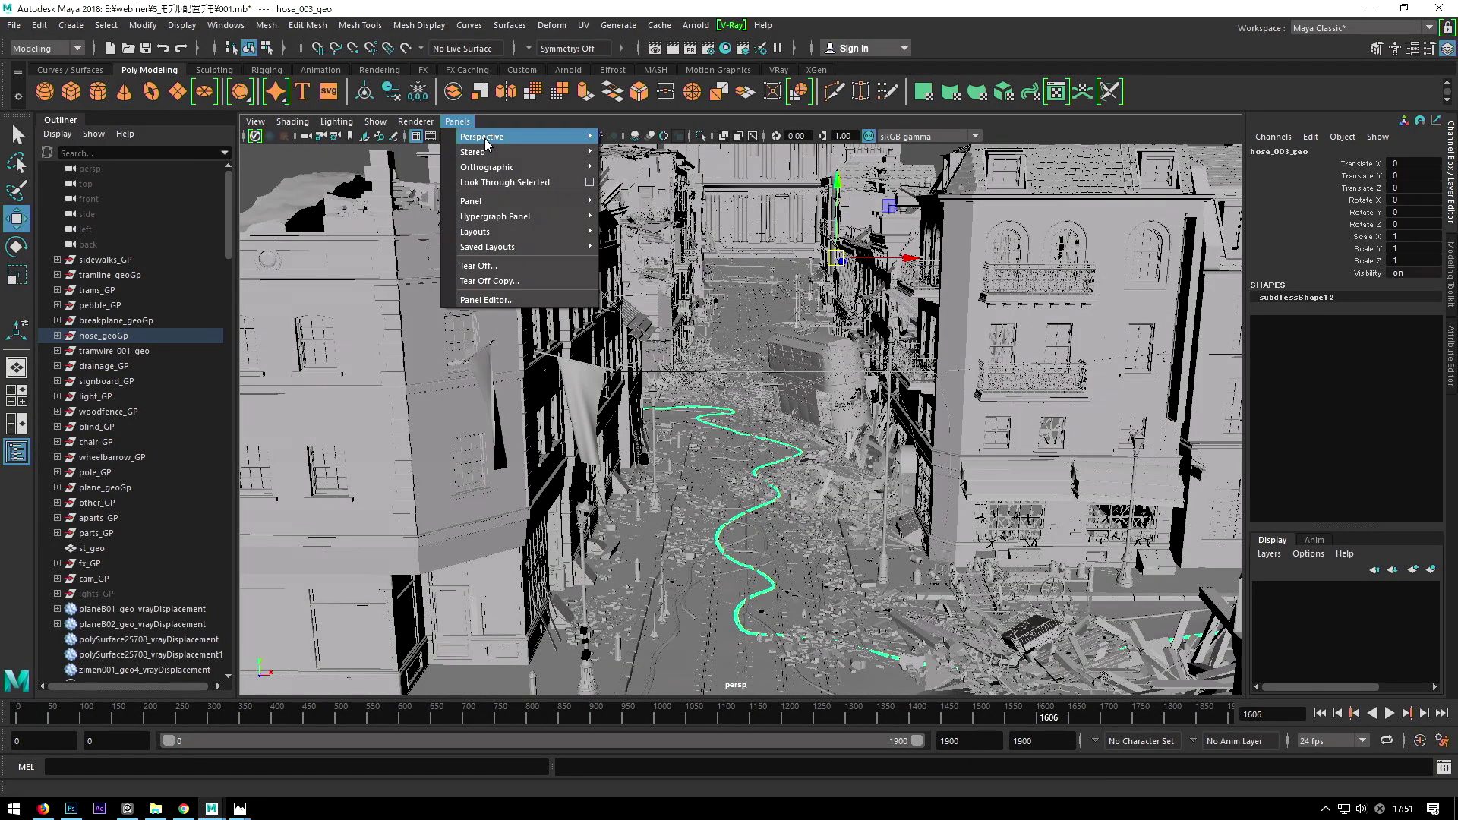
{"action": "left_click", "coordinate": [630, 145]}
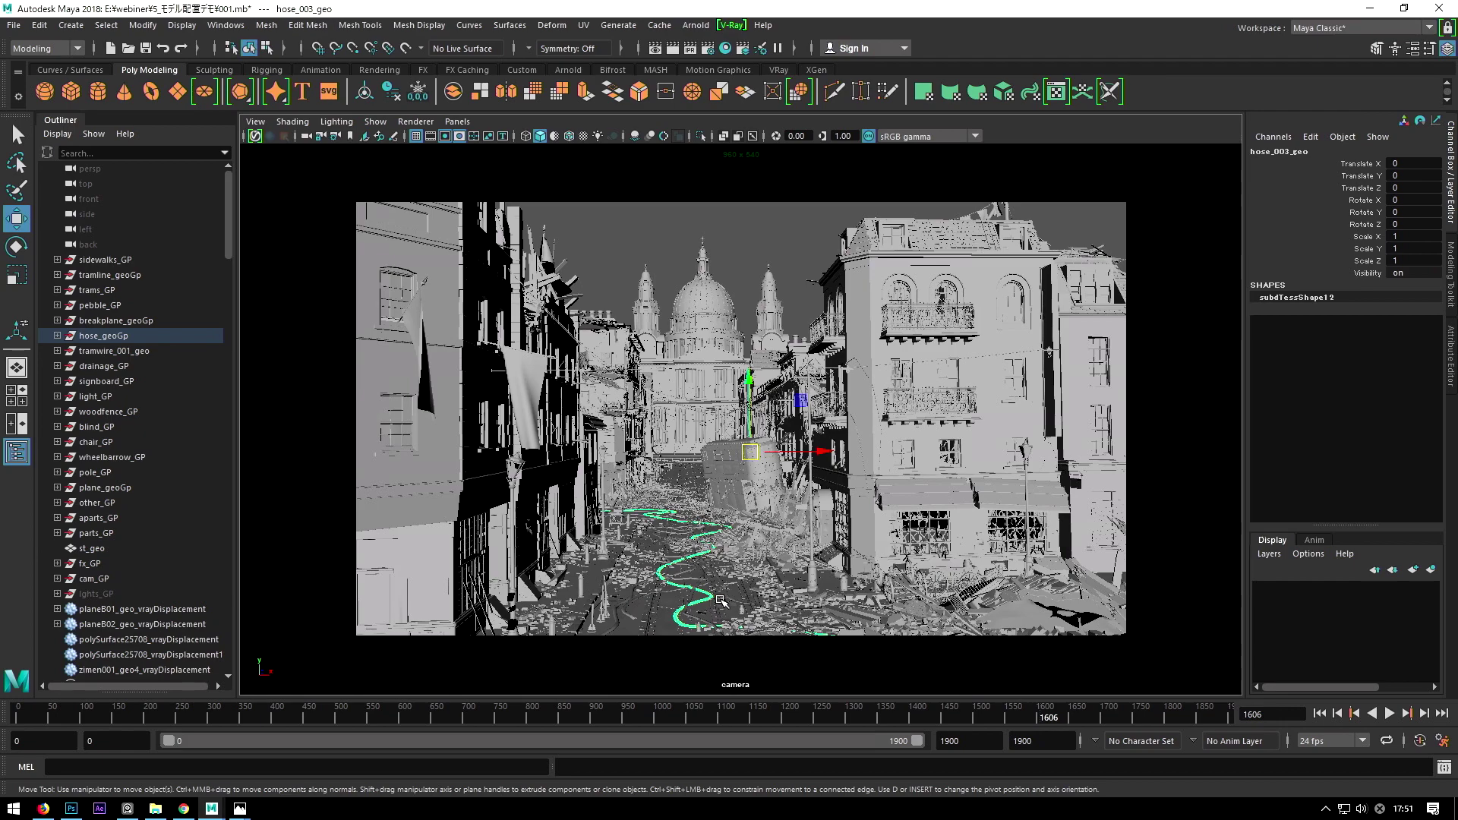
{"action": "left_click", "coordinate": [714, 608]}
{"action": "left_click", "coordinate": [593, 617]}
{"action": "key", "text": "Up"}
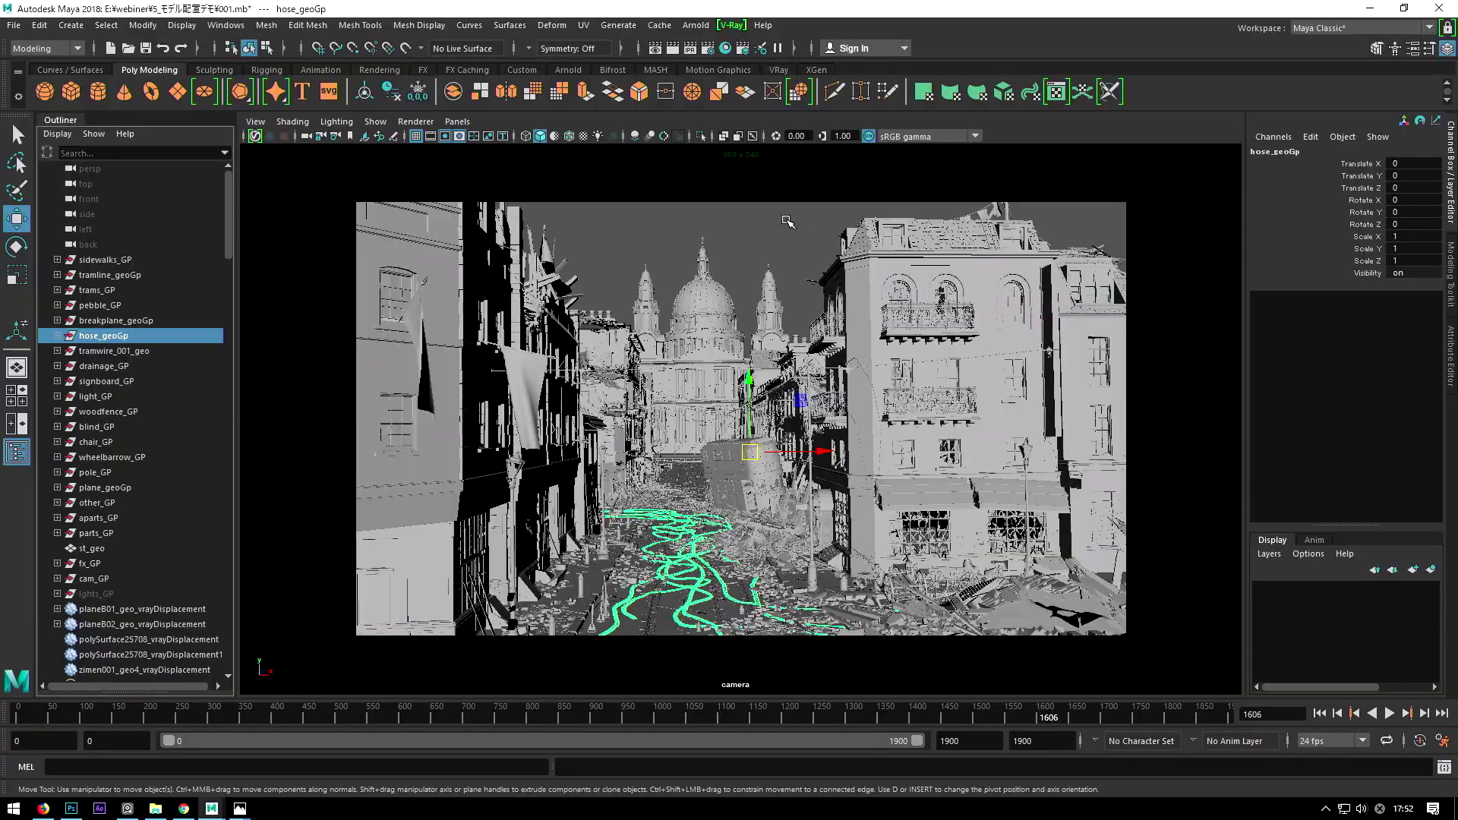
{"action": "left_click", "coordinate": [821, 583]}
{"action": "mouse_move", "coordinate": [1050, 714]}
{"action": "left_mouse_down"}
{"action": "mouse_move", "coordinate": [825, 739]}
{"action": "mouse_move", "coordinate": [693, 732]}
{"action": "left_mouse_up"}
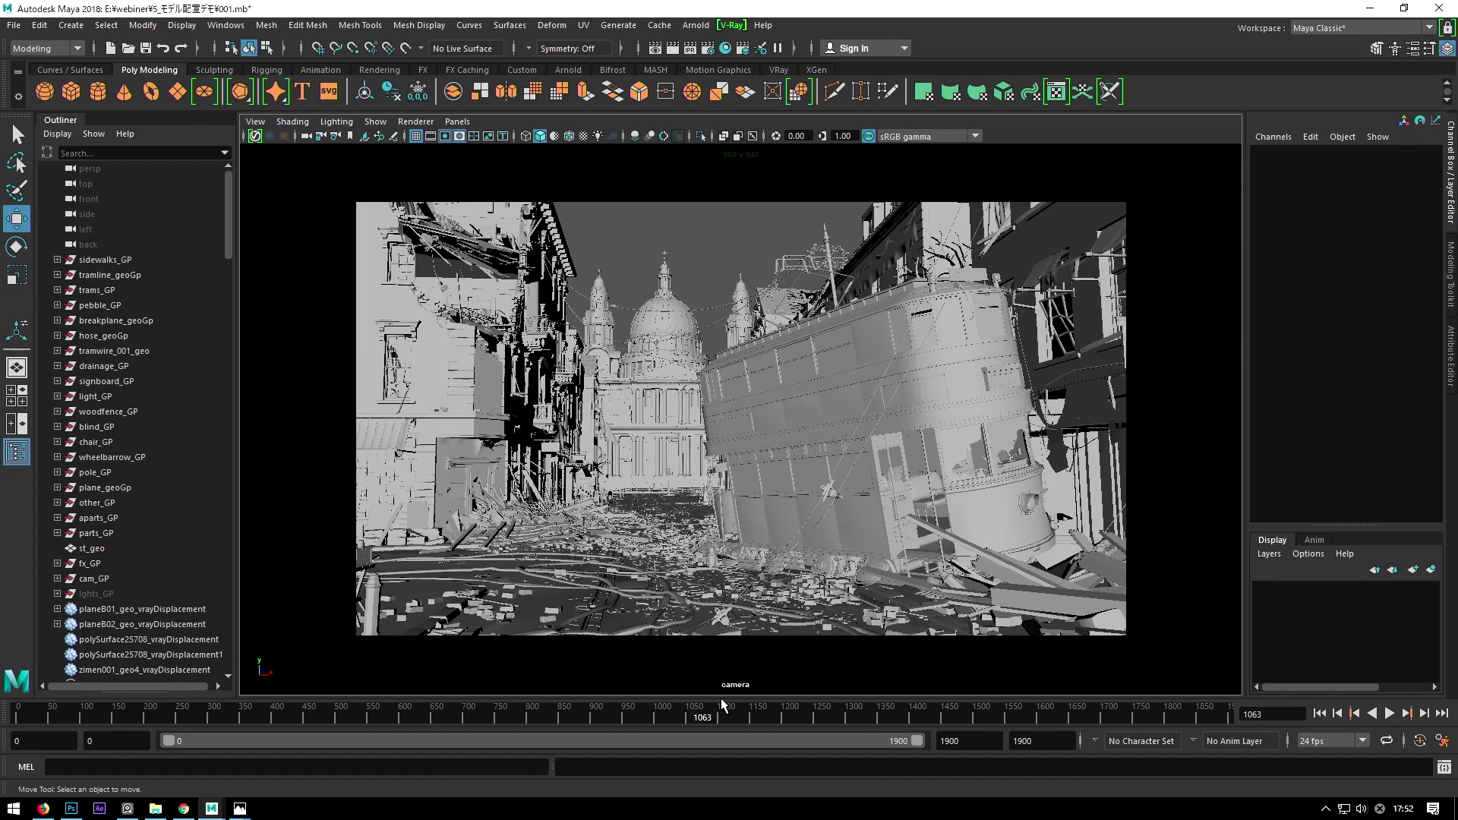
Step: Scrub the camera animation from frame 661 through 1224 and stop at frame 1342
{"action": "mouse_move", "coordinate": [698, 716]}
{"action": "left_mouse_down"}
{"action": "mouse_move", "coordinate": [438, 728]}
{"action": "mouse_move", "coordinate": [576, 699]}
{"action": "left_mouse_up"}
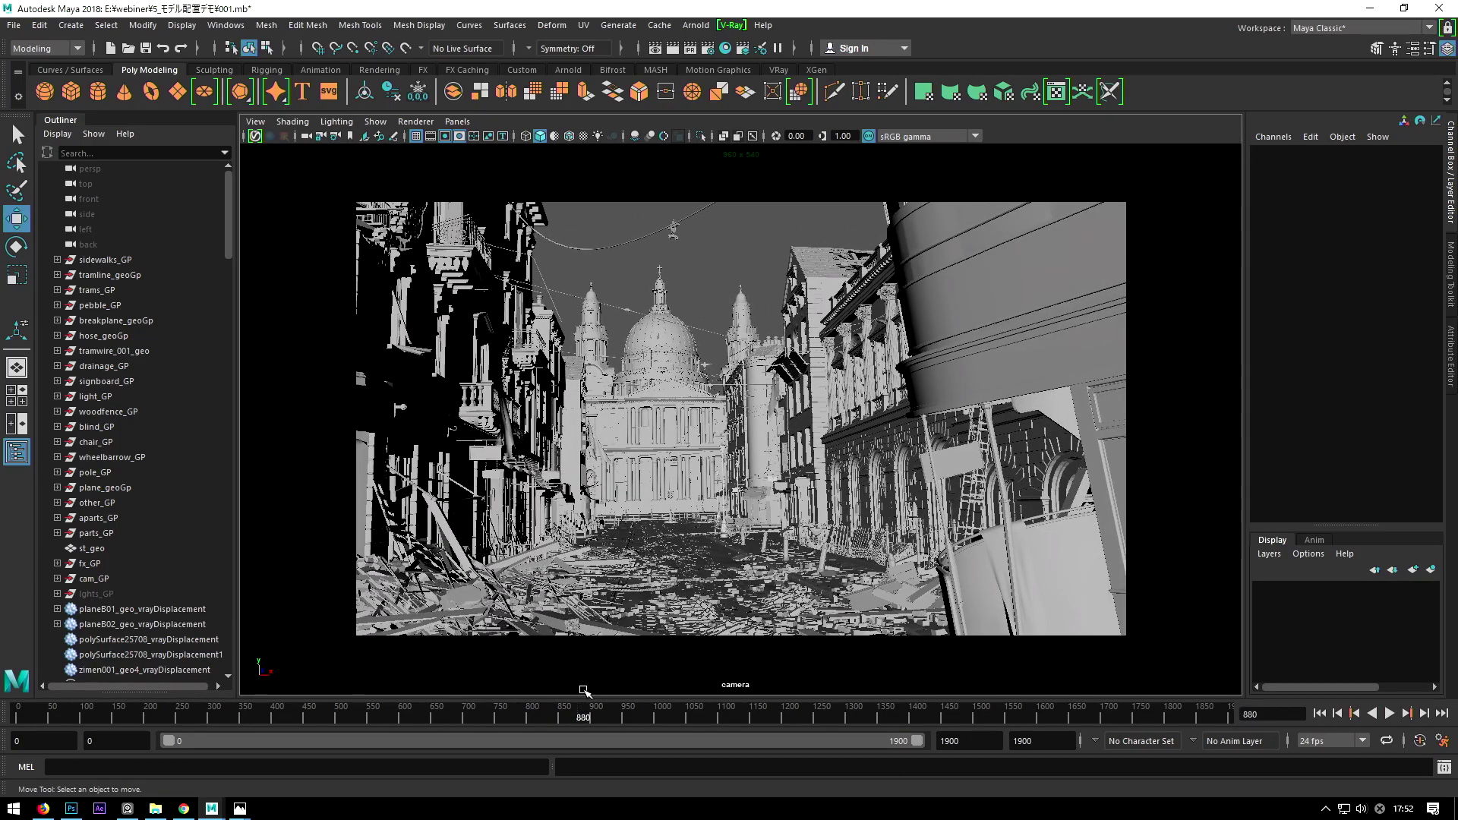
{"action": "left_click_drag", "start_coordinate": [583, 707], "coordinate": [796, 705]}
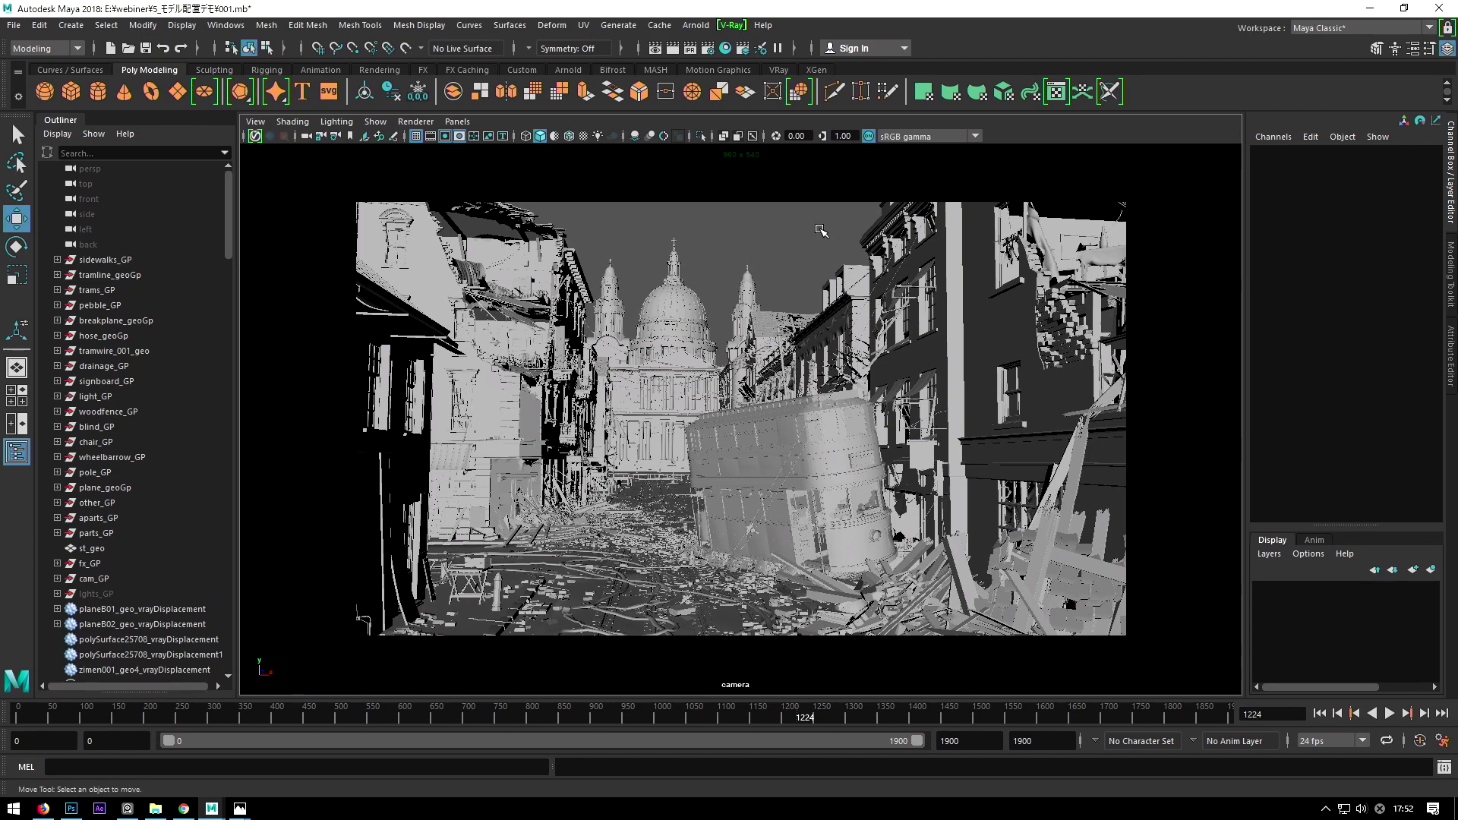
{"action": "left_click", "coordinate": [878, 712]}
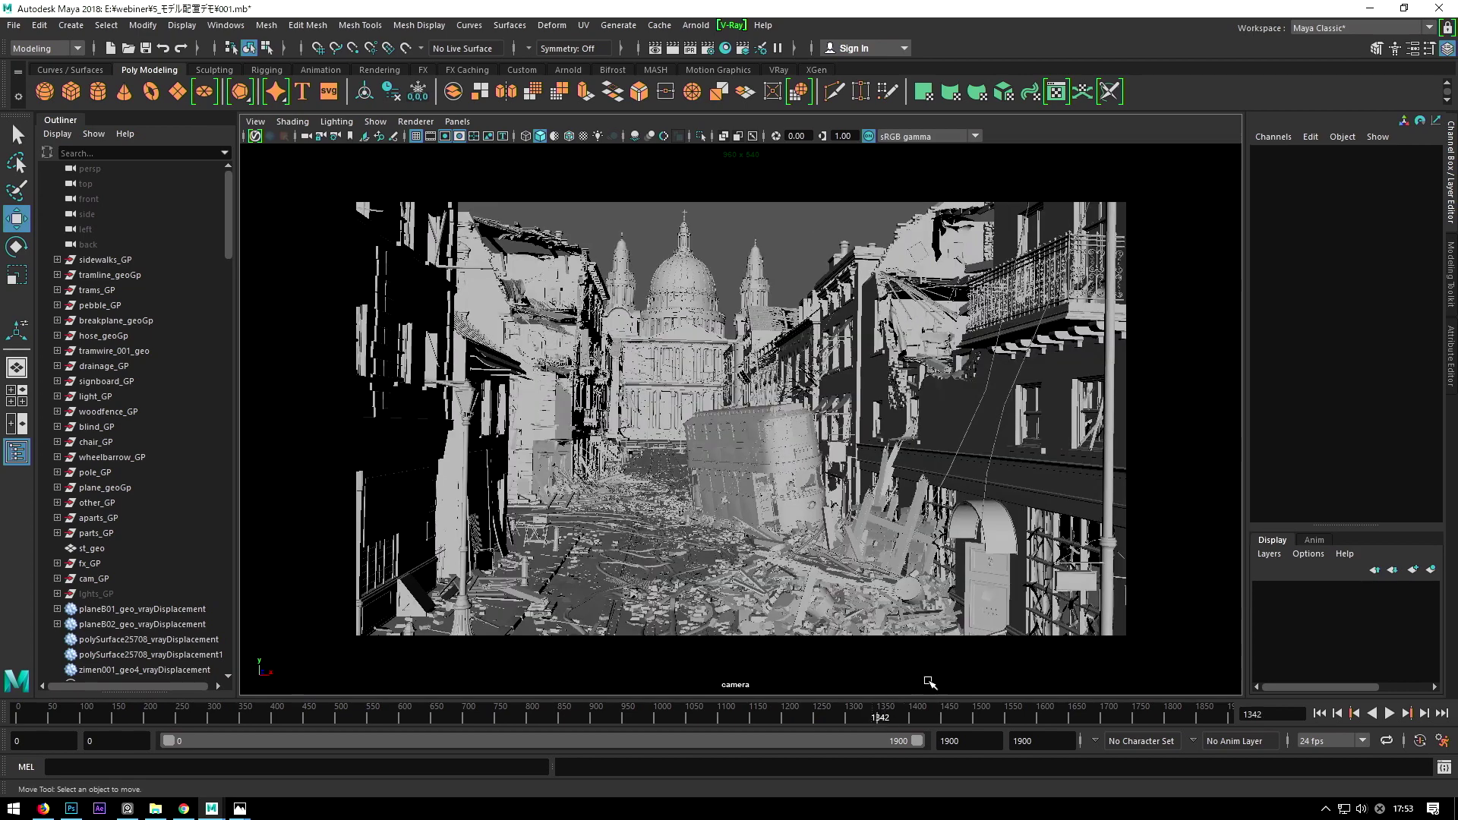